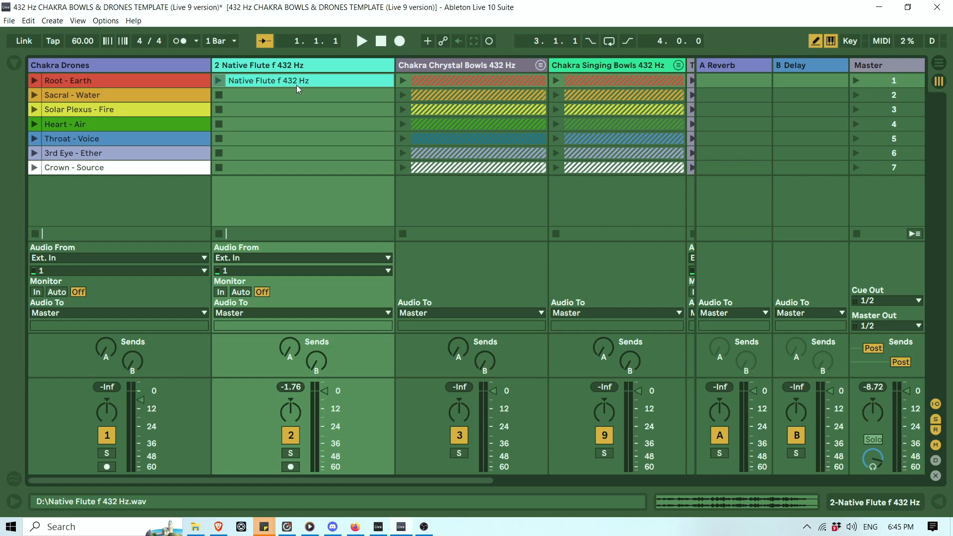
Launch the Native Flute f 432 Hz clip and show its waveform in a clip view of about half the window's height.
click(313, 85)
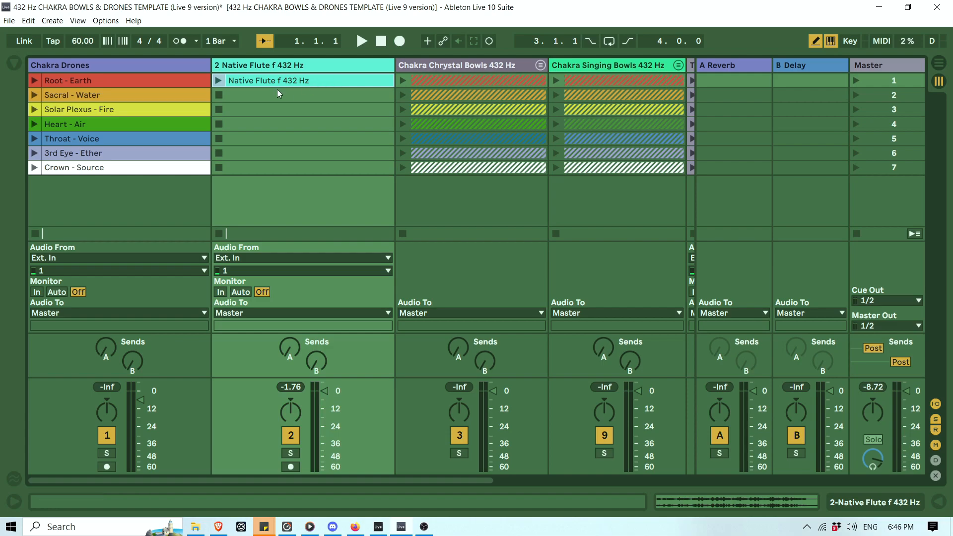
click(140, 125)
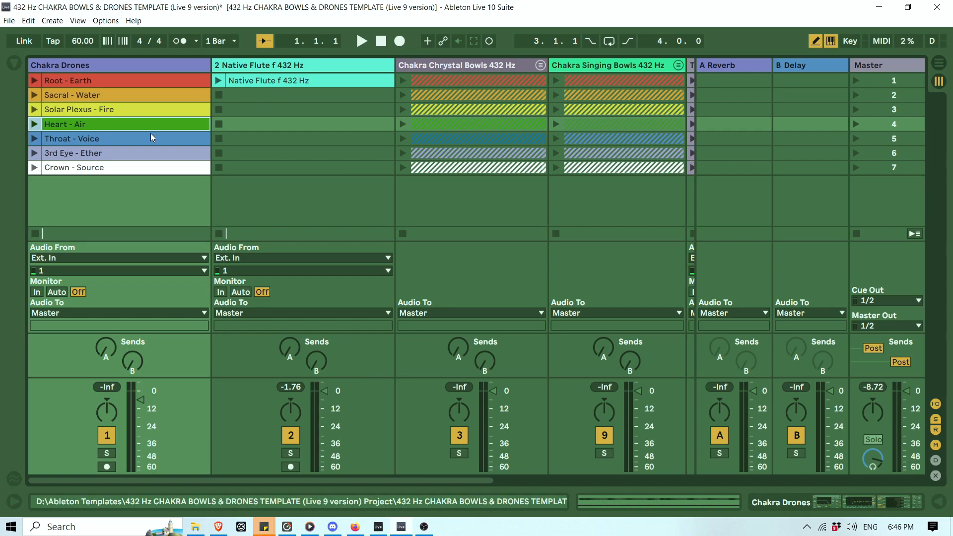
click(219, 79)
double_click(279, 79)
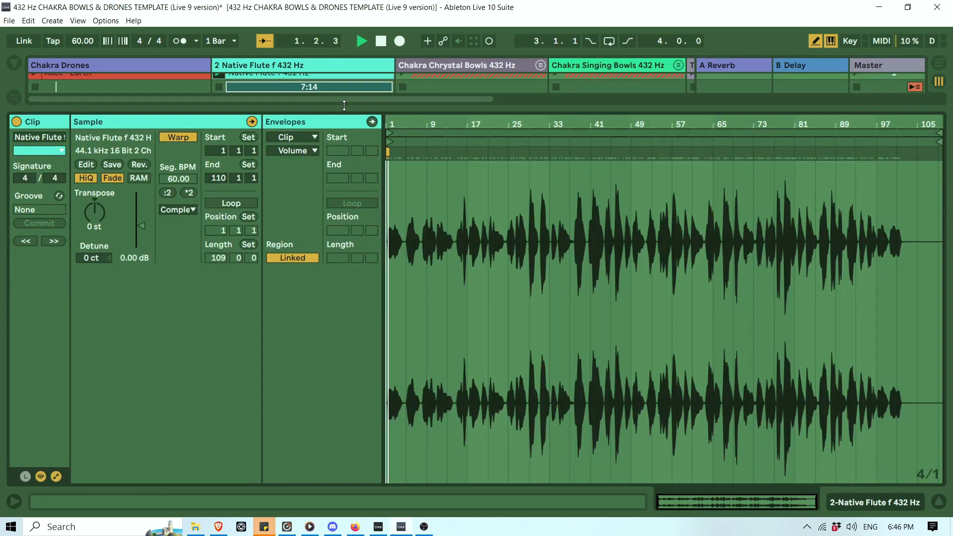
drag(439, 107, 438, 291)
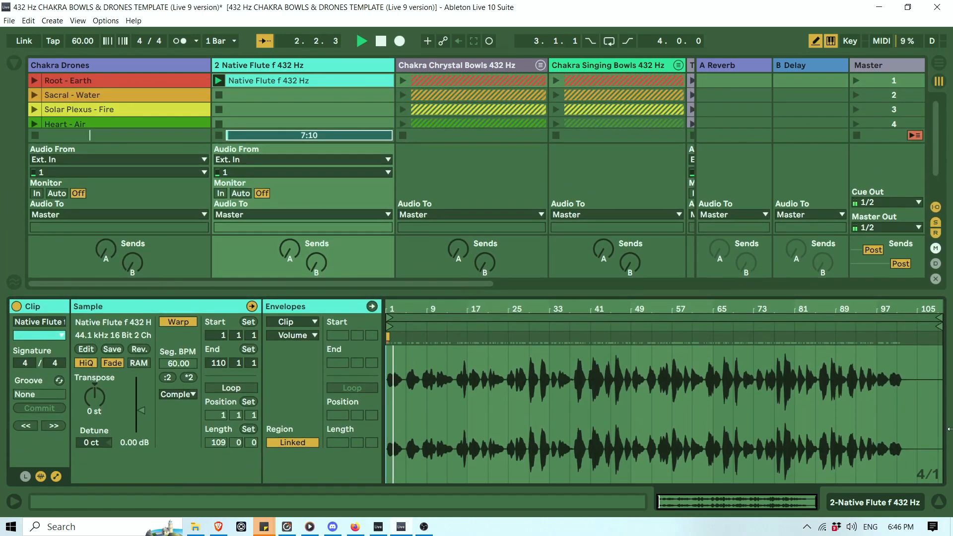
Lower the Native Flute track's volume while its clip plays, and stop playback.
click(939, 502)
drag(324, 392, 324, 394)
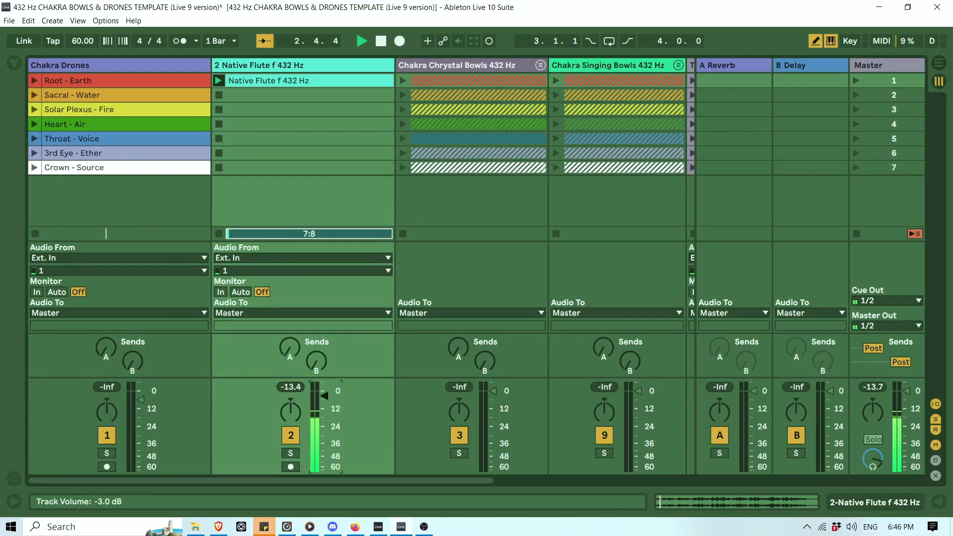
double_click(284, 81)
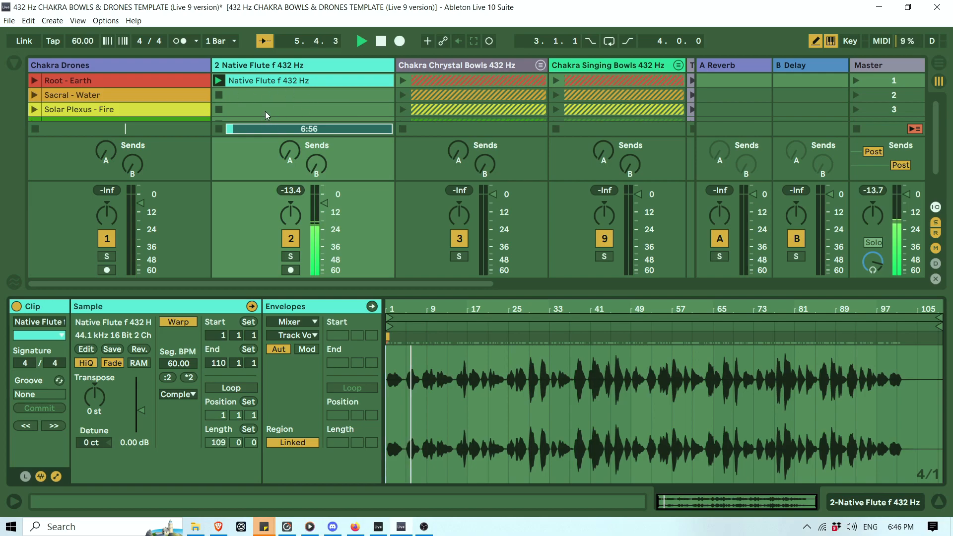
click(940, 502)
click(380, 43)
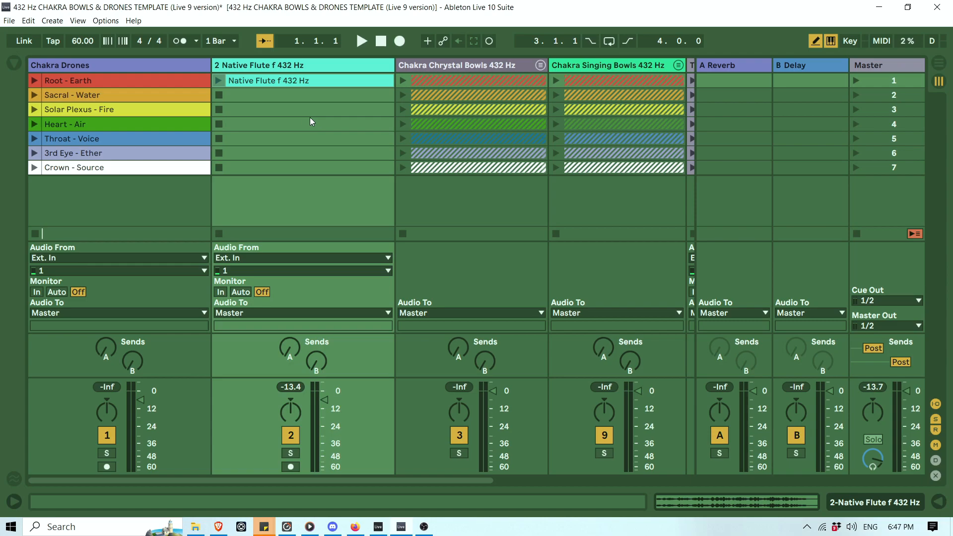
Enlarge the flute clip's waveform, audition the loud passage from around bar 77, and stop the clip.
double_click(305, 84)
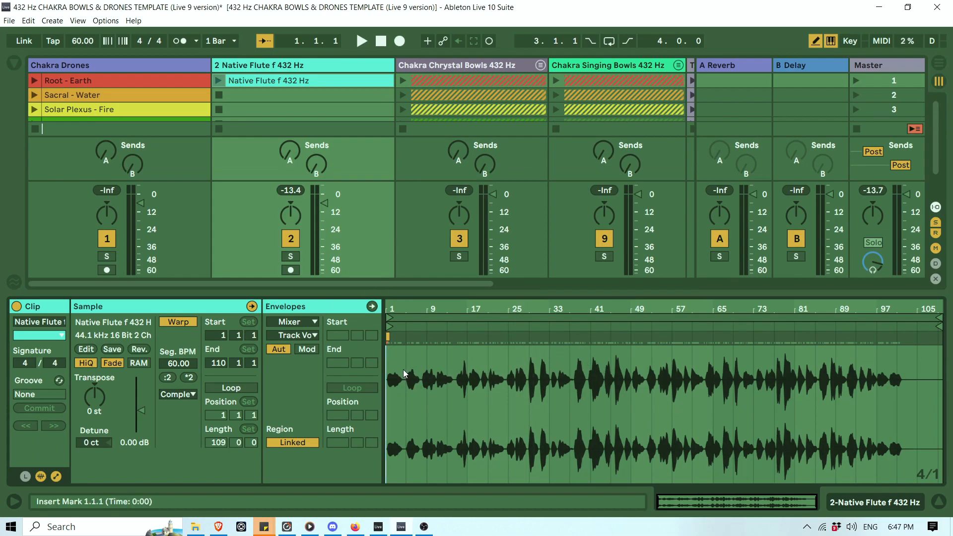
click(426, 380)
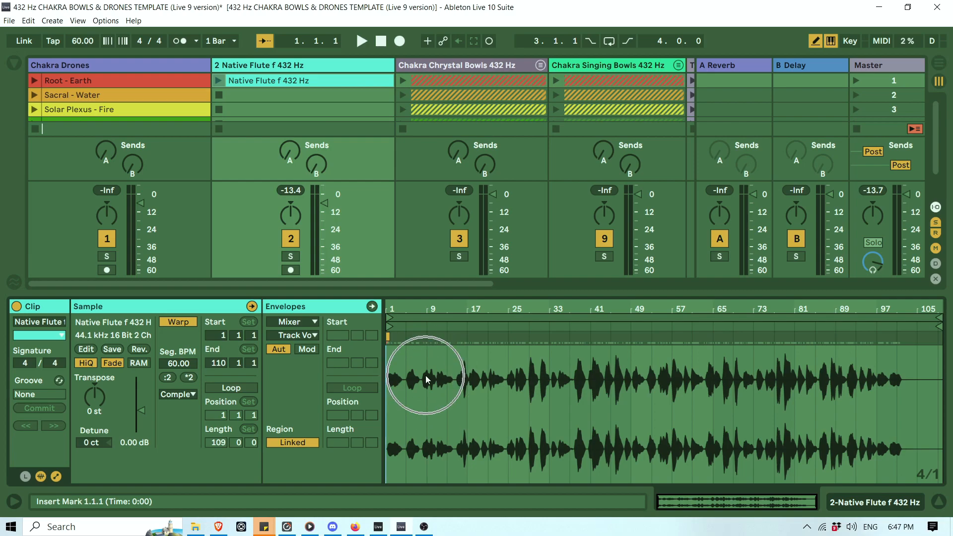
drag(590, 294, 566, 57)
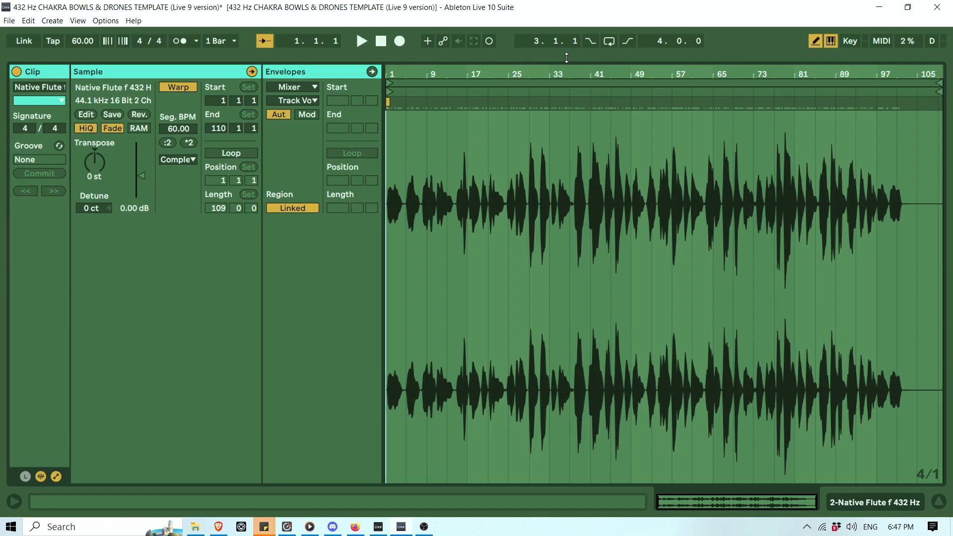
click(434, 184)
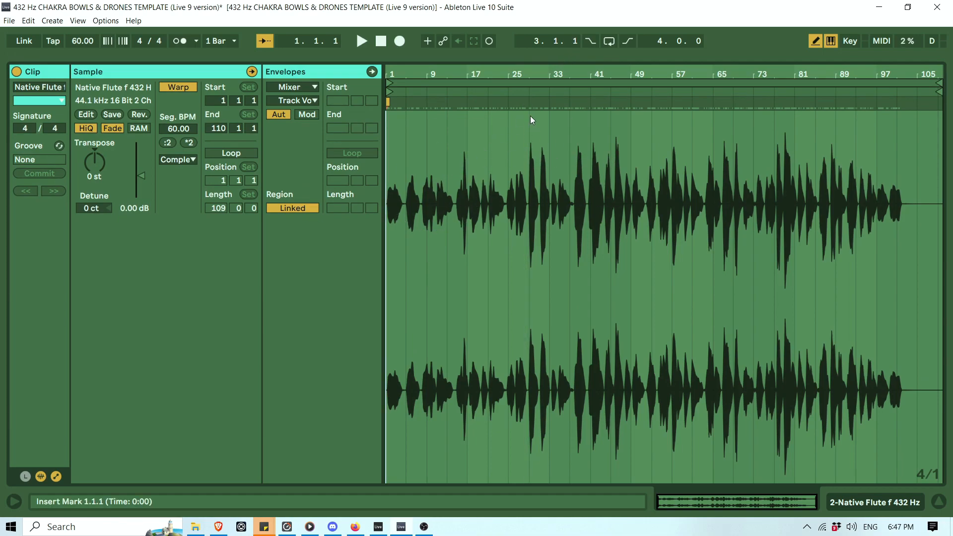
click(522, 90)
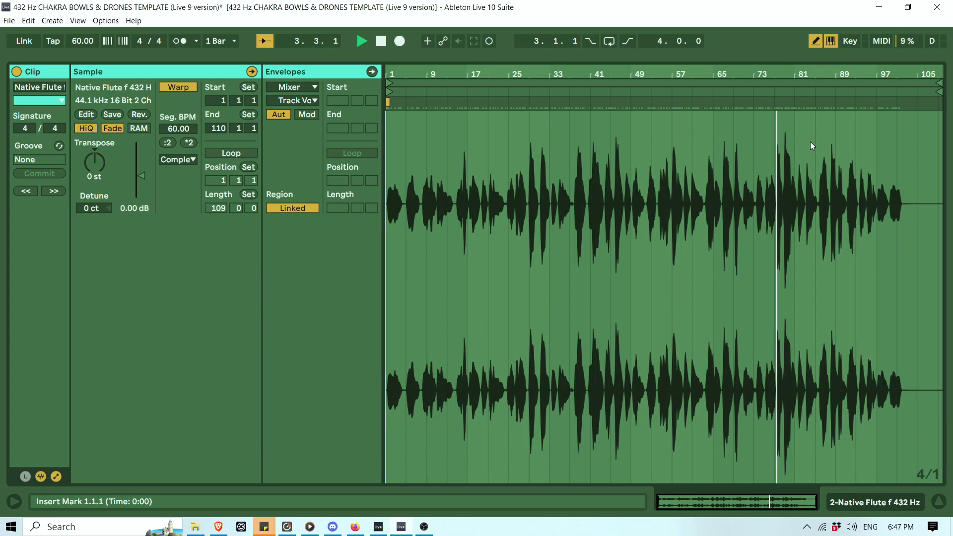
drag(790, 74, 719, 75)
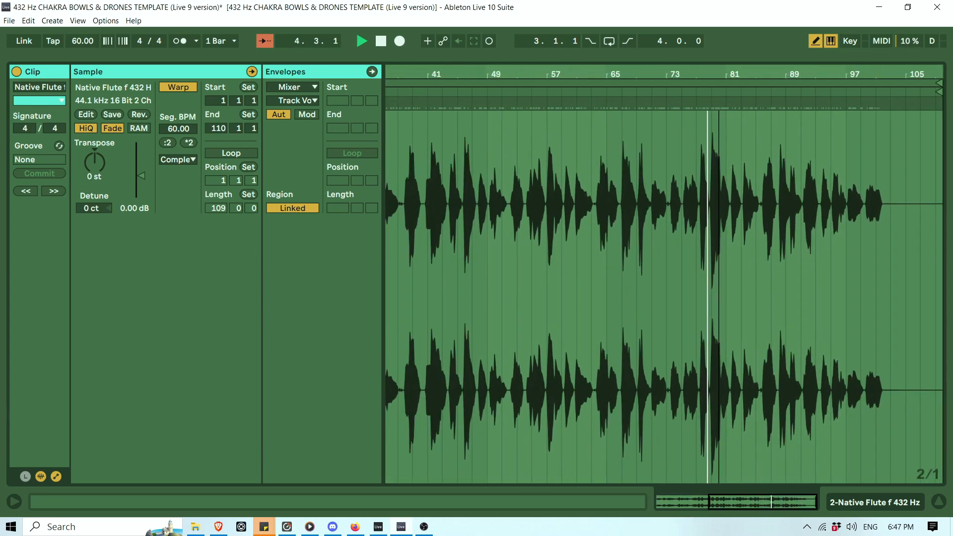
click(939, 502)
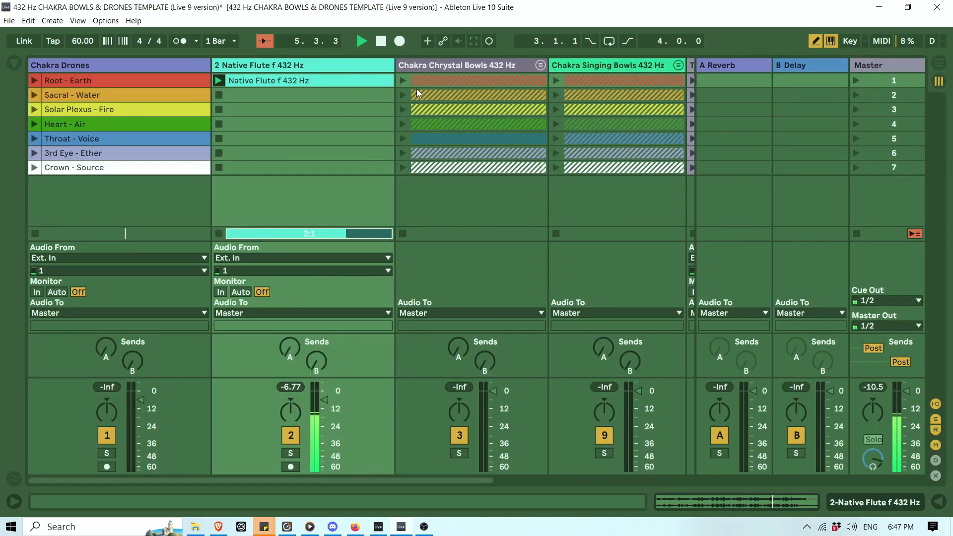
click(219, 94)
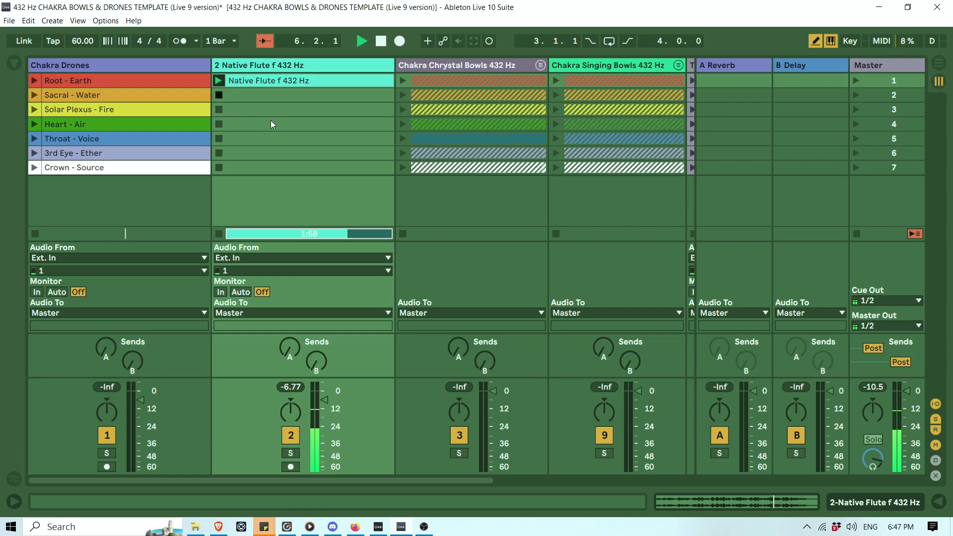
Review the whole flute clip waveform once more and return to the full session mixer.
double_click(307, 80)
drag(529, 68, 657, 54)
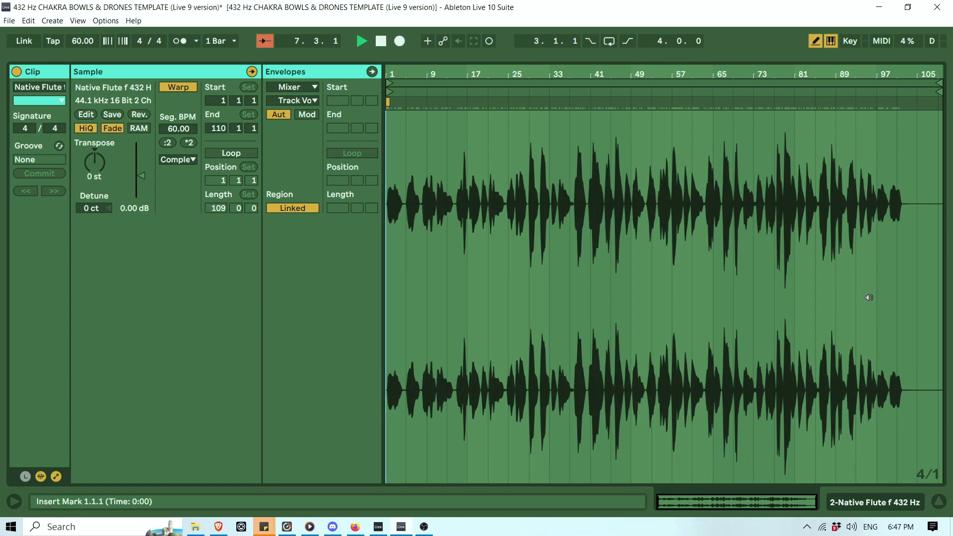
click(943, 505)
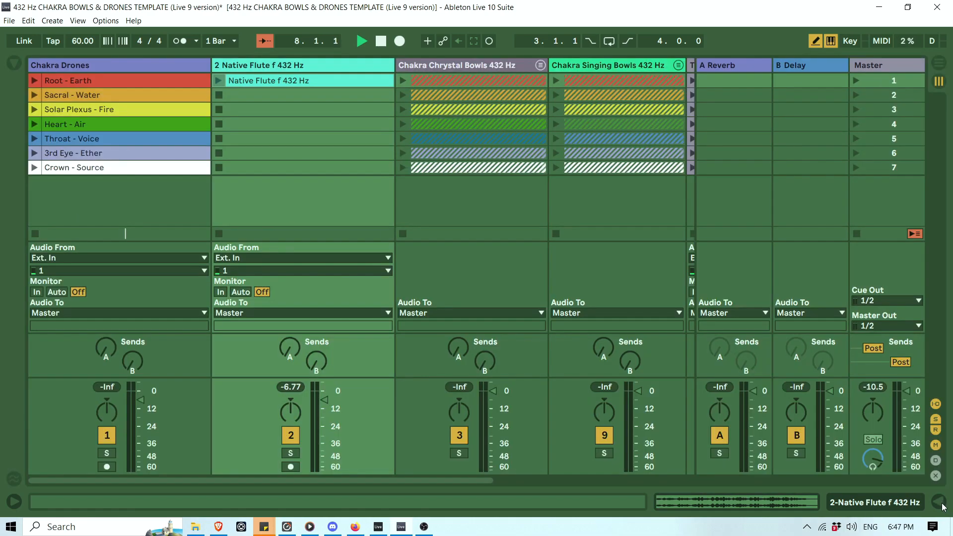
Add the Reverb effect's Cathedral preset from the Hall category to the Native Flute track.
double_click(299, 67)
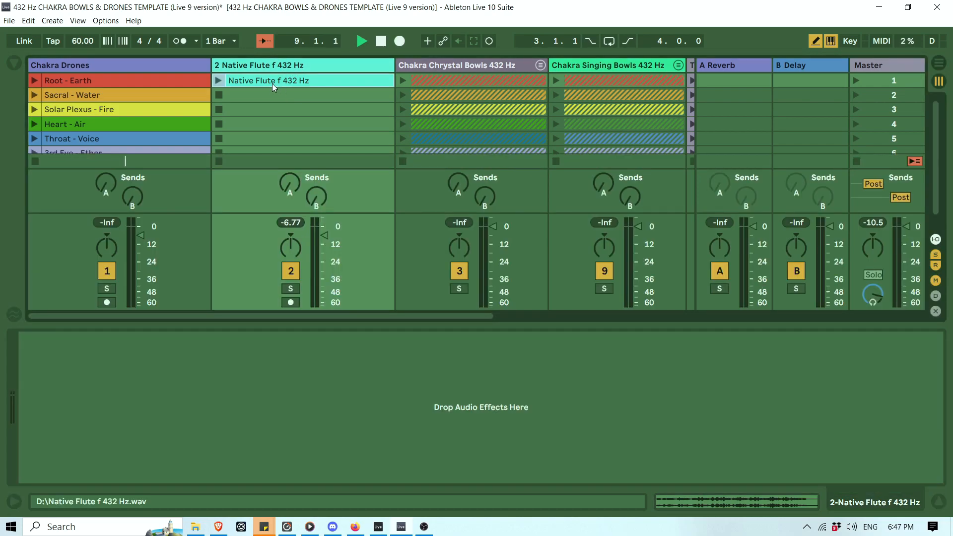
click(13, 63)
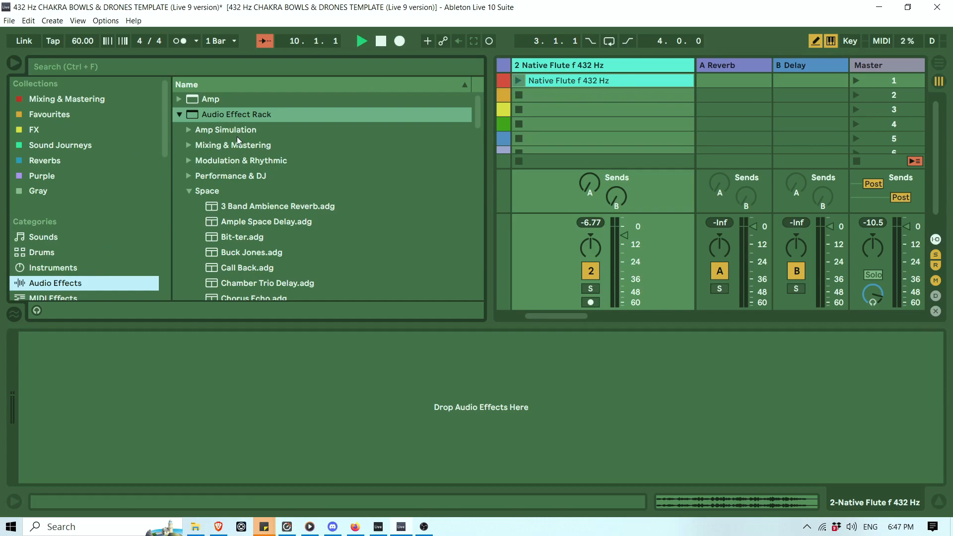
scroll(87, 233, down, 3)
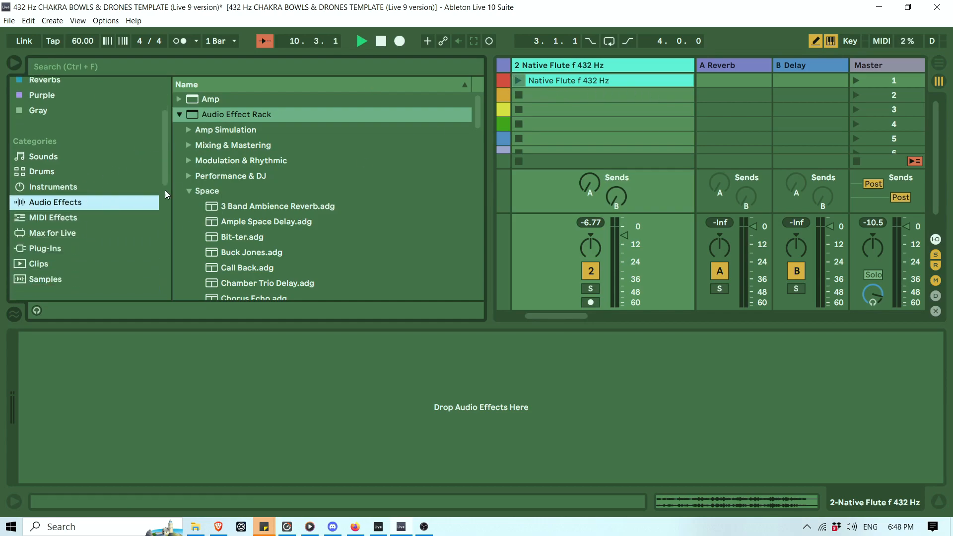
click(179, 115)
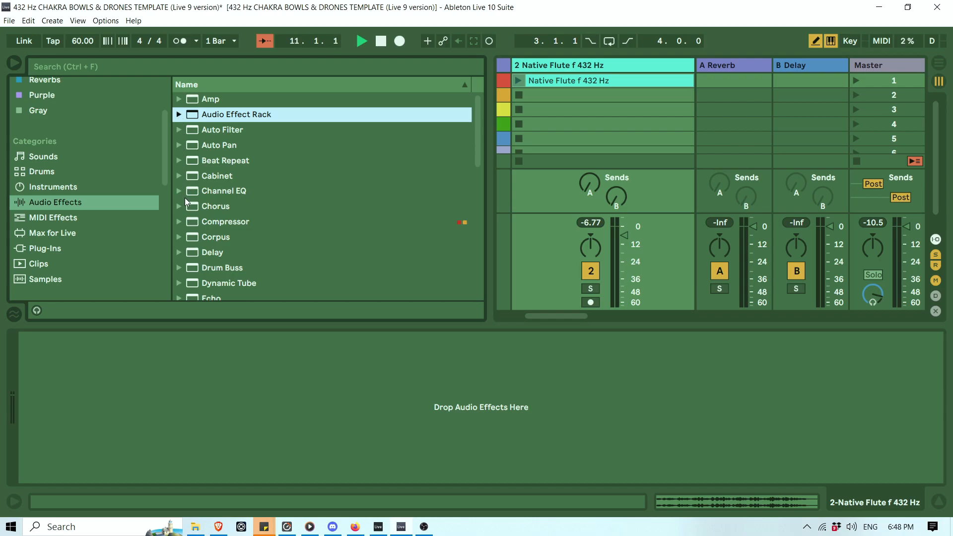
scroll(188, 198, down, 4)
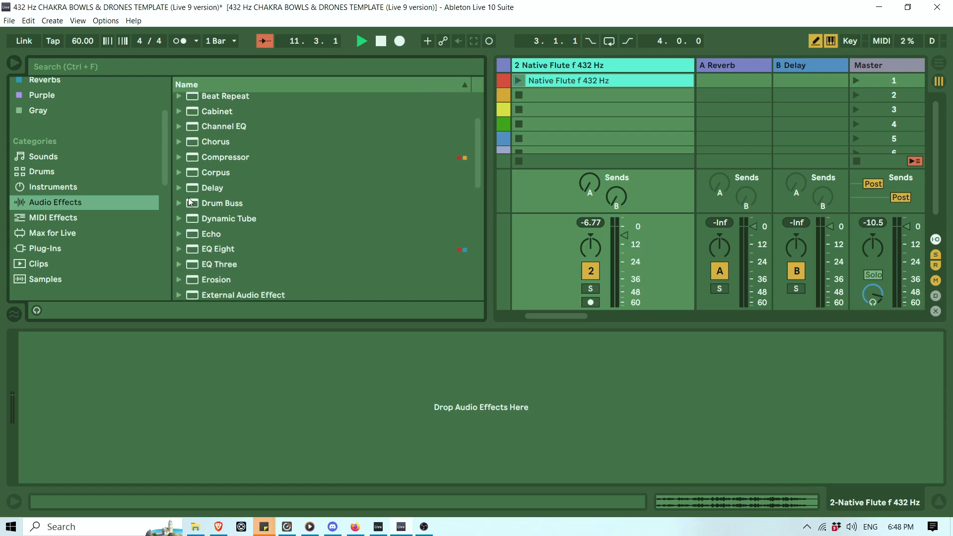
scroll(193, 218, down, 6)
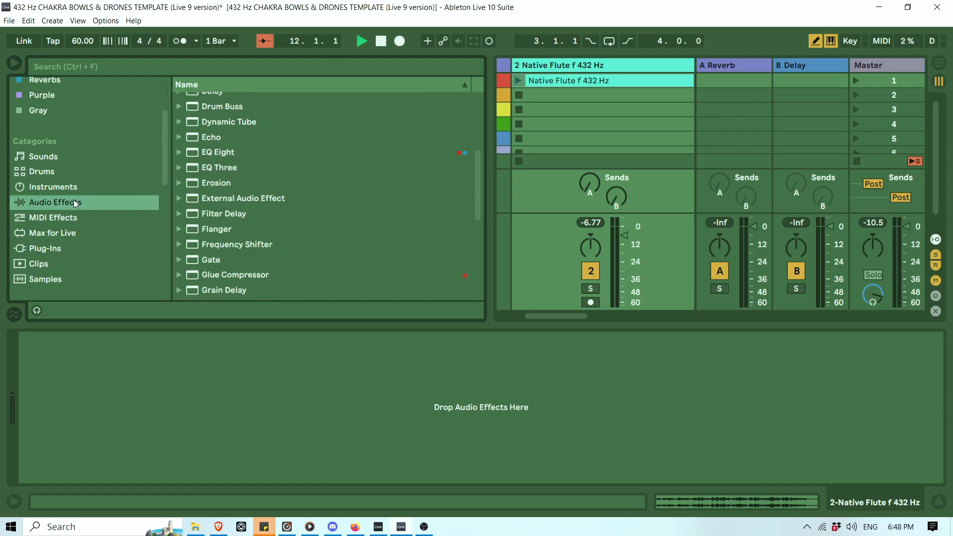
scroll(203, 214, down, 14)
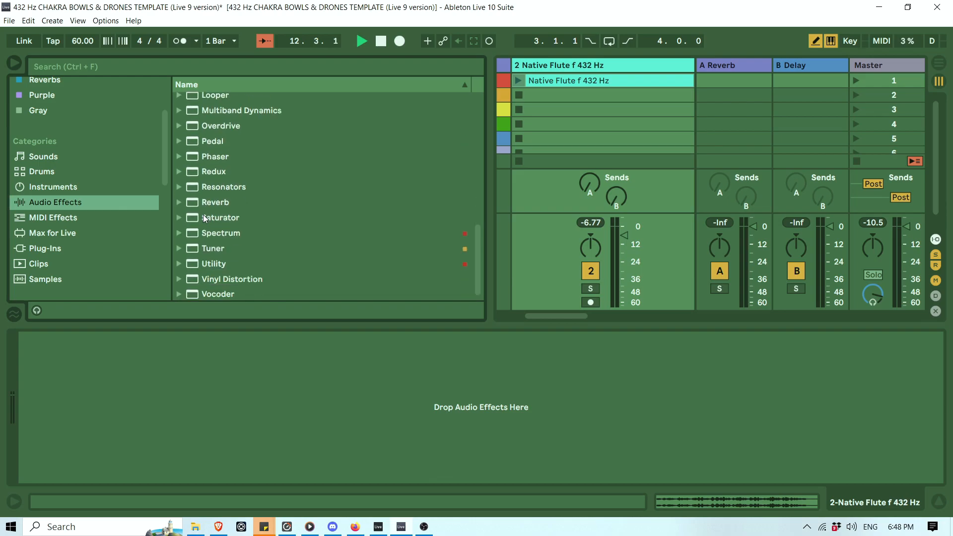
click(179, 203)
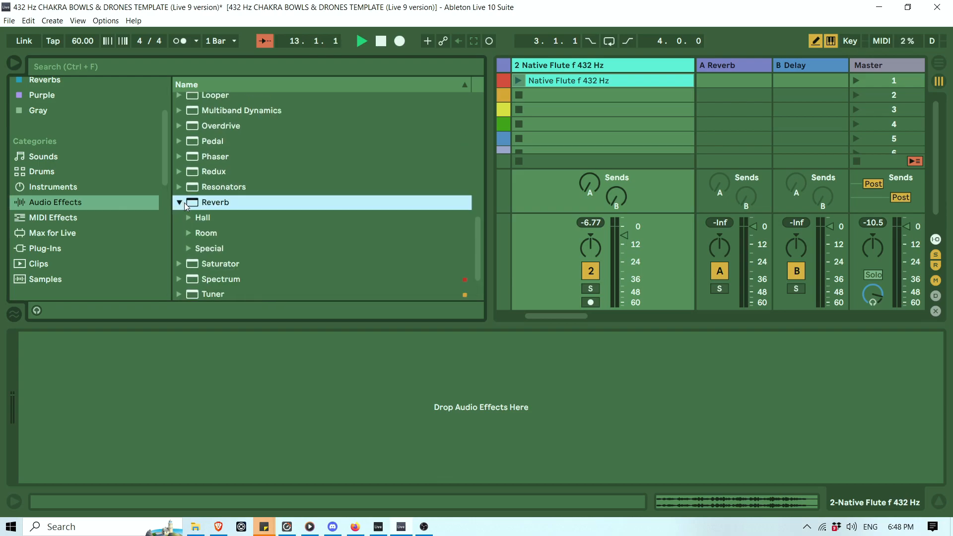
click(184, 217)
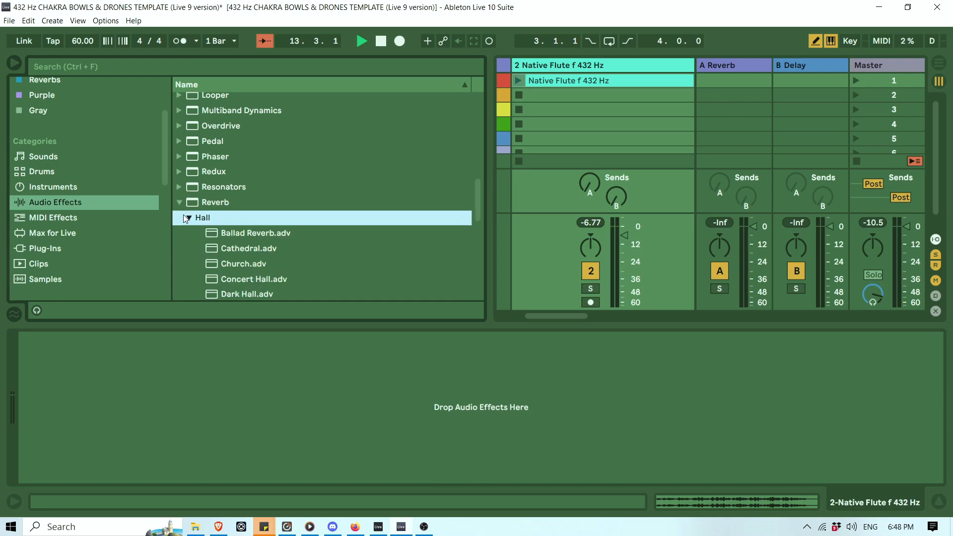
click(268, 200)
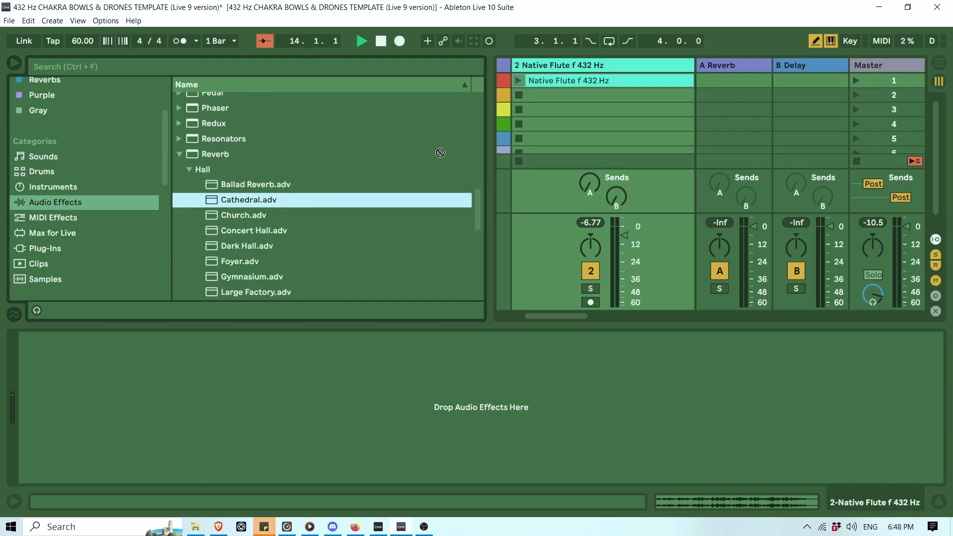
drag(621, 80, 616, 128)
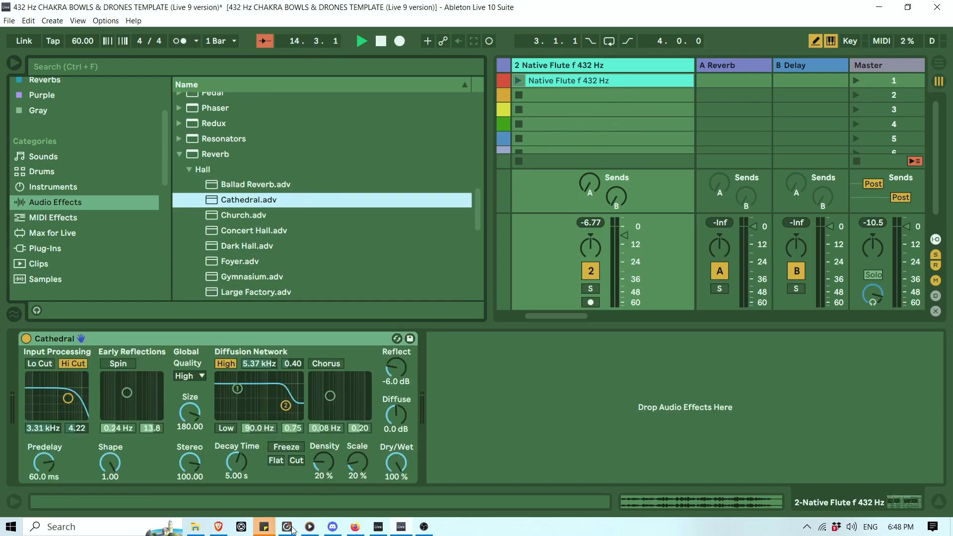
Set the Cathedral reverb fully dry, launch the flute clip, and raise Dry/Wet to 30%.
click(603, 64)
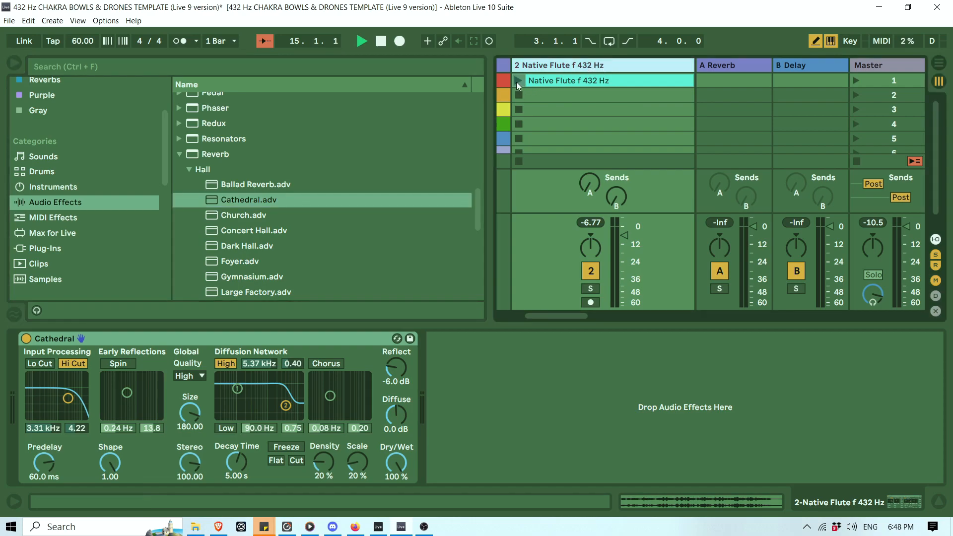
drag(397, 463, 397, 512)
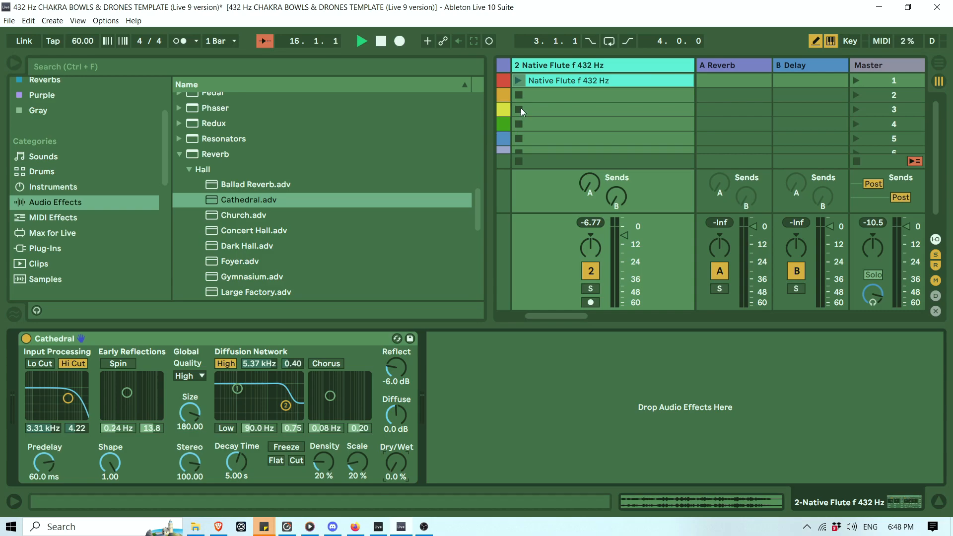
click(517, 79)
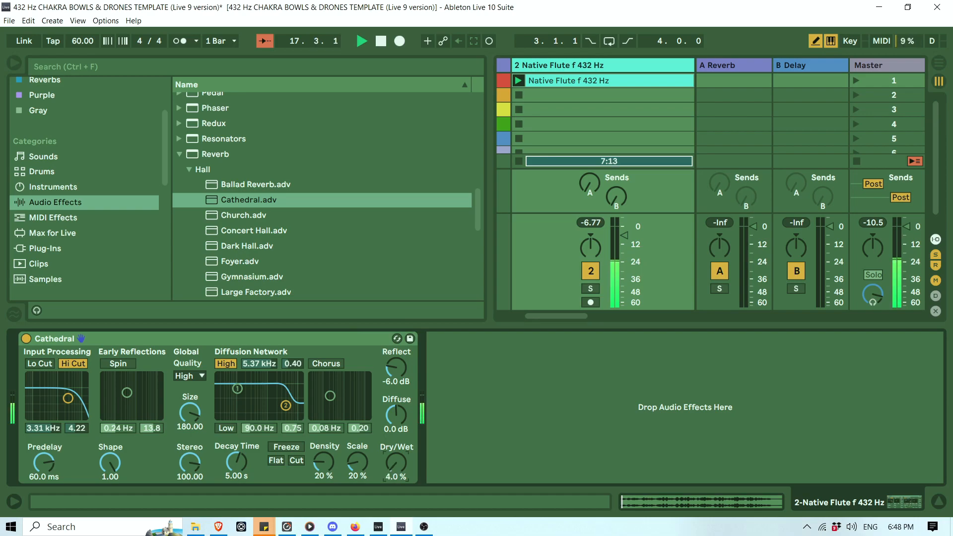
drag(396, 463, 396, 447)
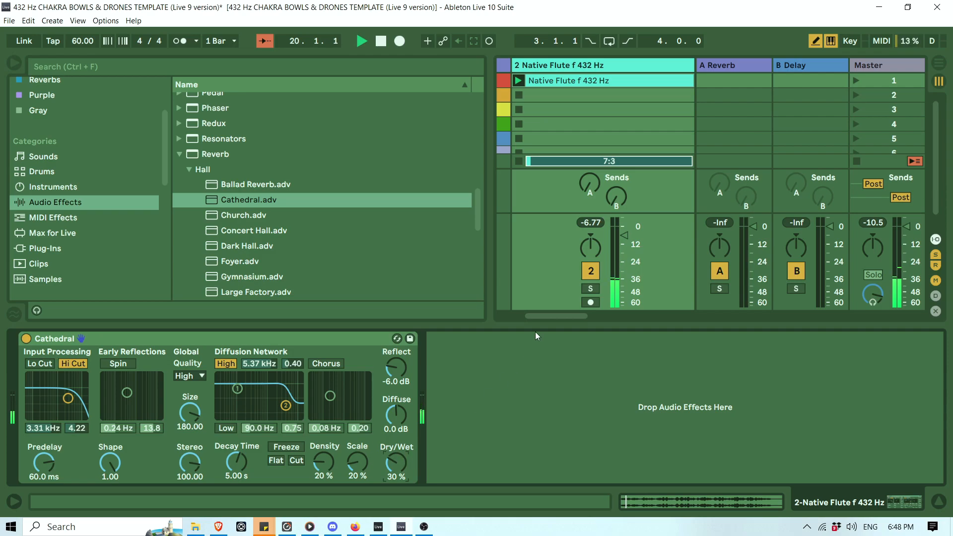
View the alternative Reverb presets in hot-swap mode and exit it, keeping Cathedral loaded.
click(398, 339)
scroll(278, 268, down, 2)
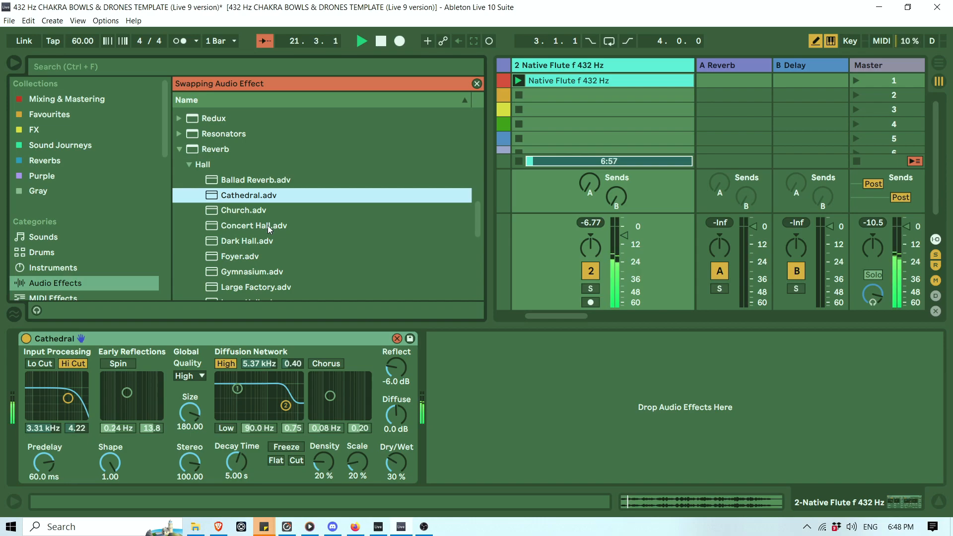
click(397, 340)
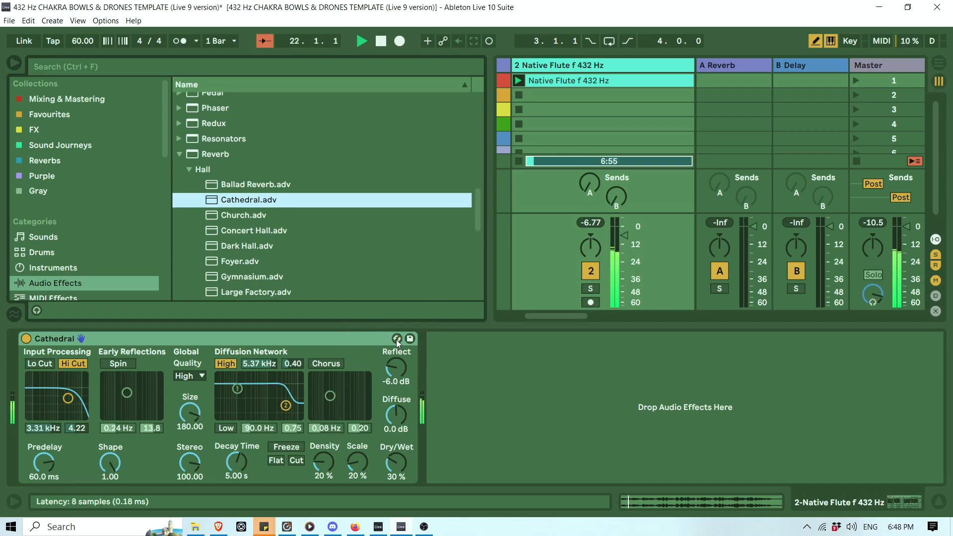
Stop playback of the set.
key(ctrl)
key(space)
key(ctrl)
key(ctrl)
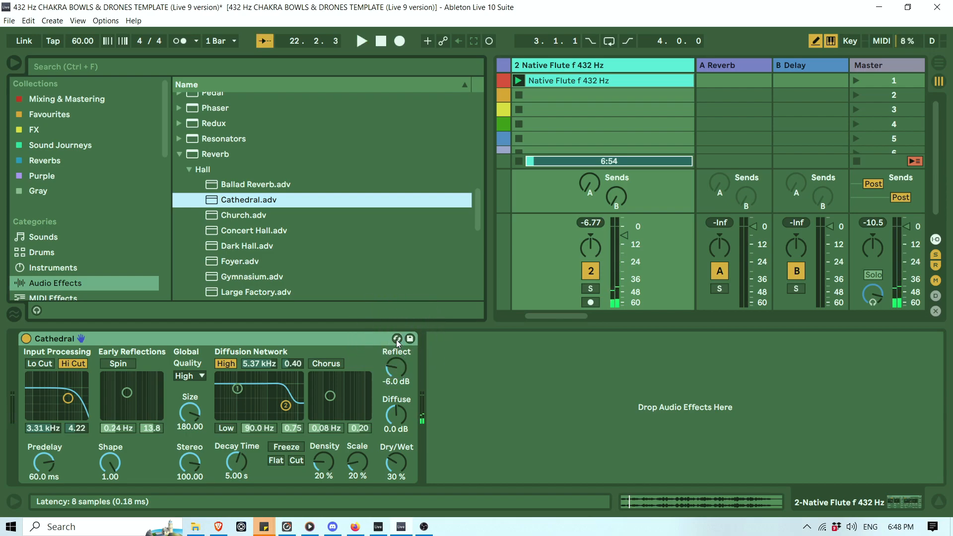
Swap the flute's reverb to the Concert Hall preset, set its Dry/Wet to 29%, and play the set.
click(397, 339)
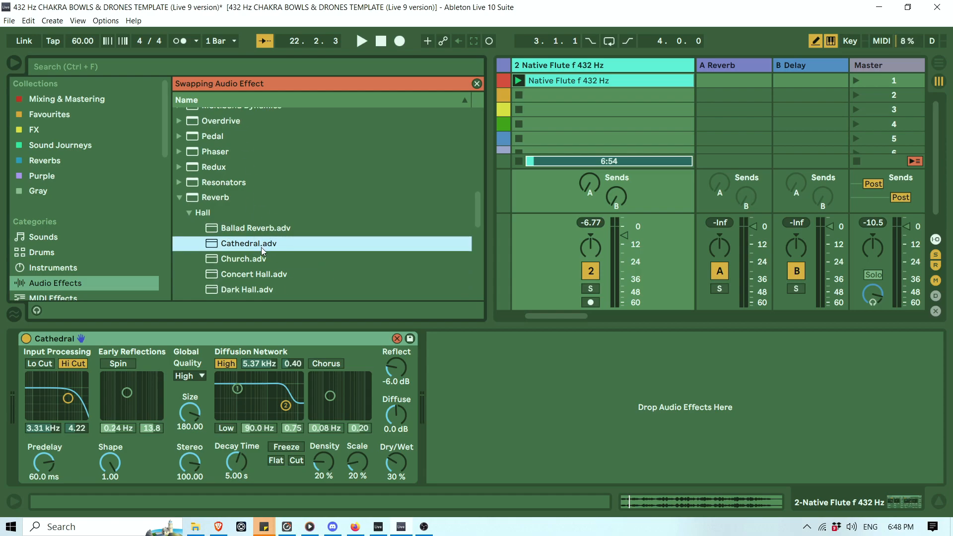
scroll(263, 246, down, 3)
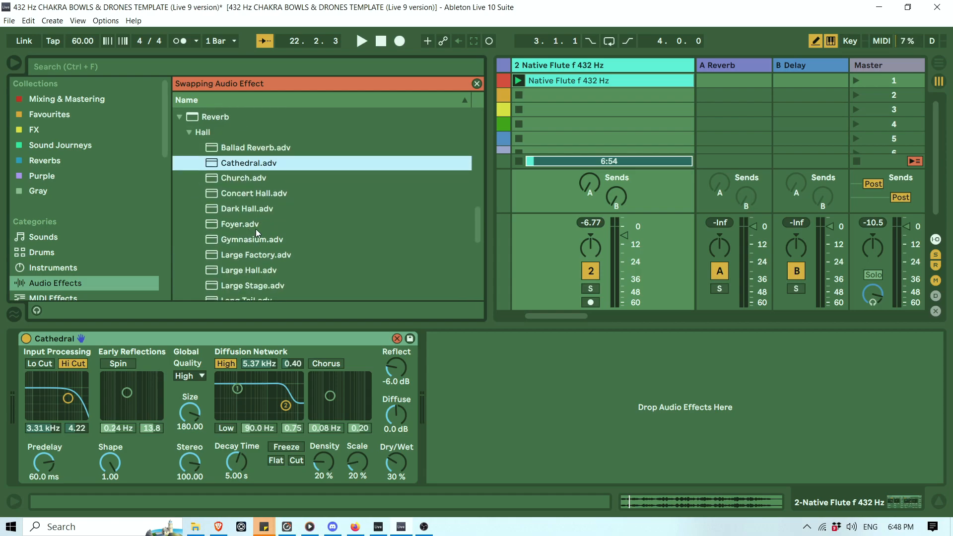
click(251, 193)
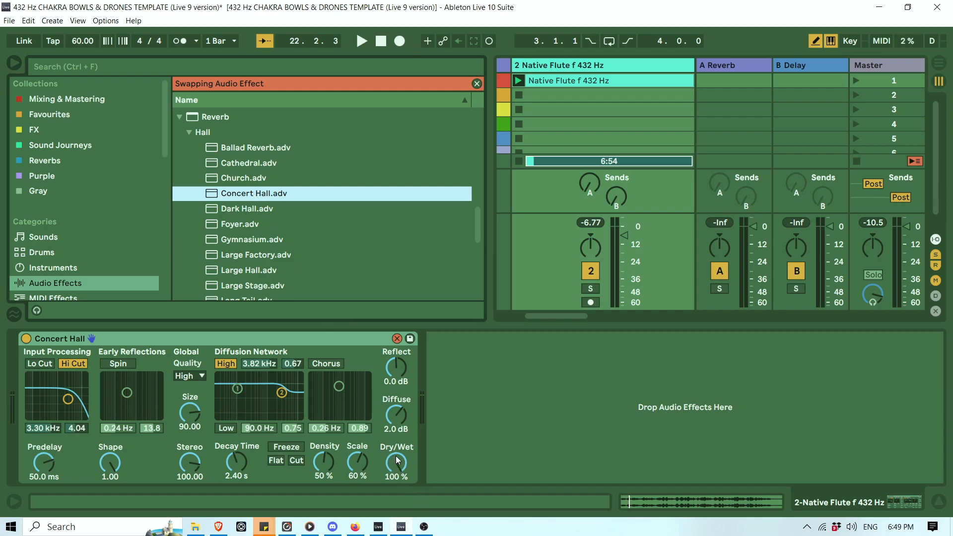
drag(398, 466, 398, 492)
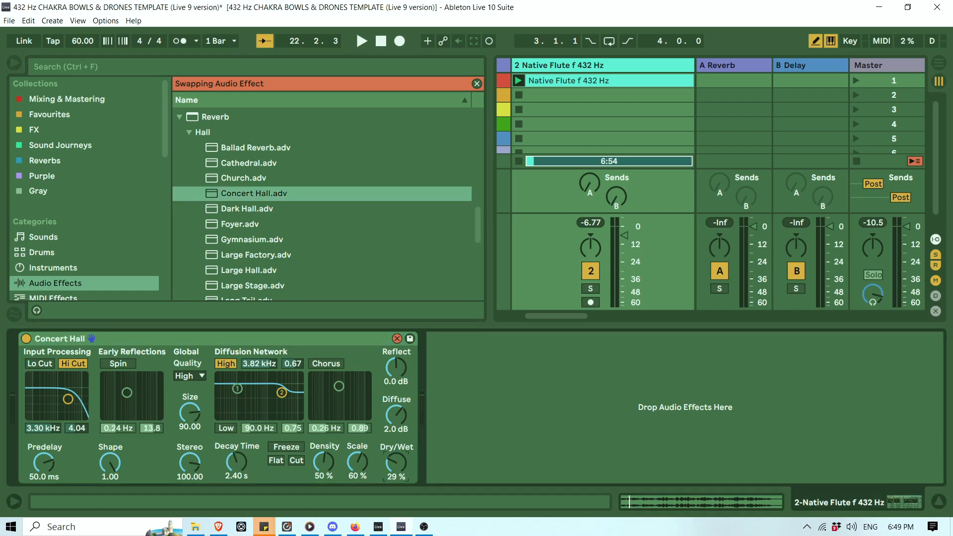
key(space)
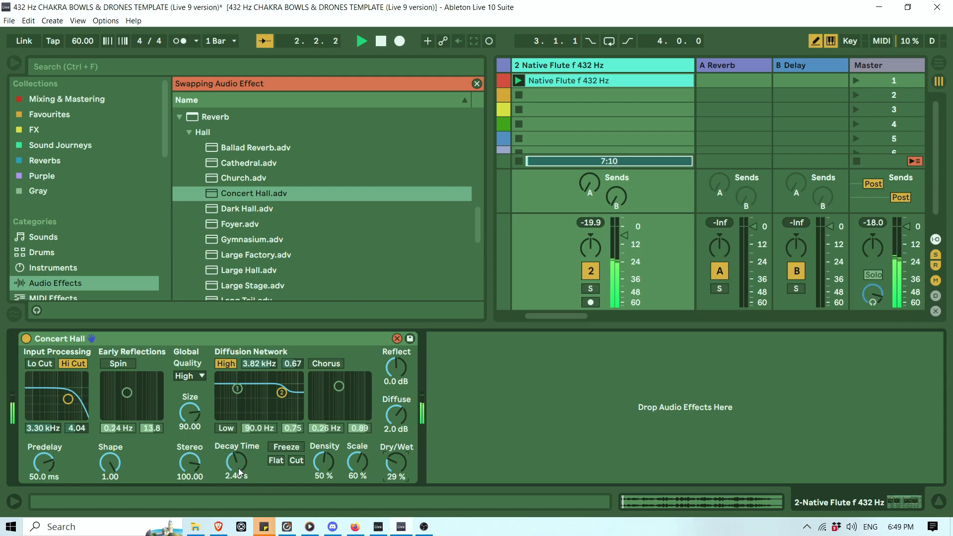
Swap the flute's reverb back to the Cathedral preset and set its Decay Time to 6.00 s.
key(ctrl)
key(ctrl)
click(248, 163)
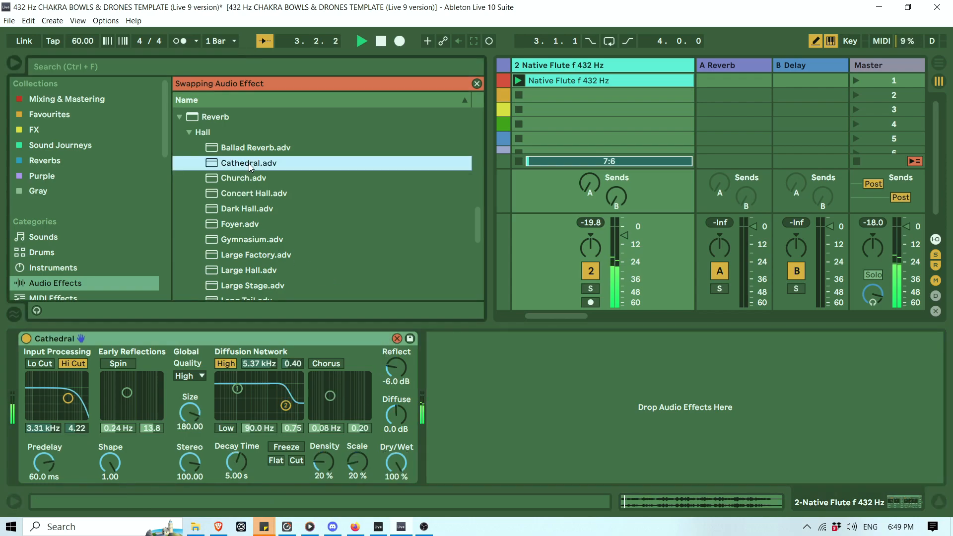
drag(237, 471, 239, 475)
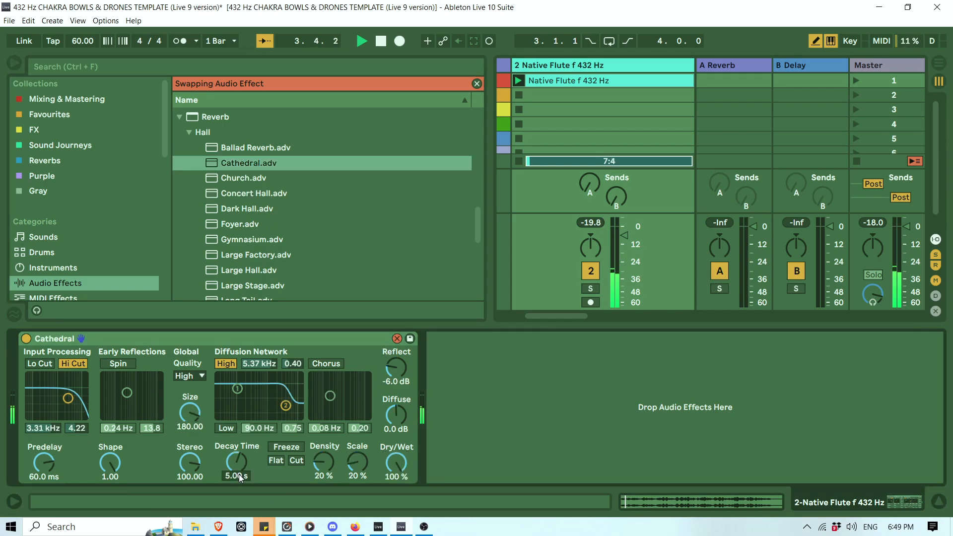
text(6)
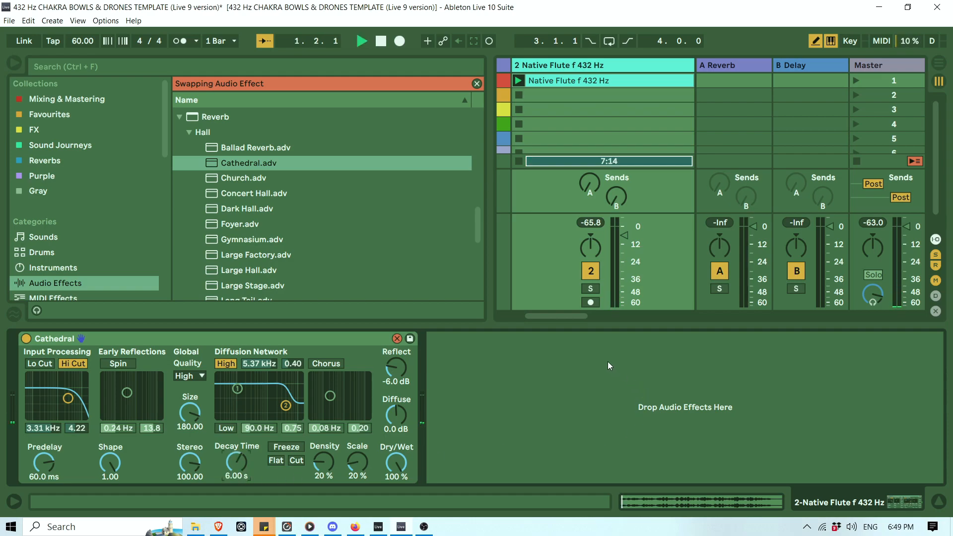
Relaunch the Native Flute clip, hide the browser, and lower the Cathedral reverb's Dry/Wet to 30%.
click(517, 80)
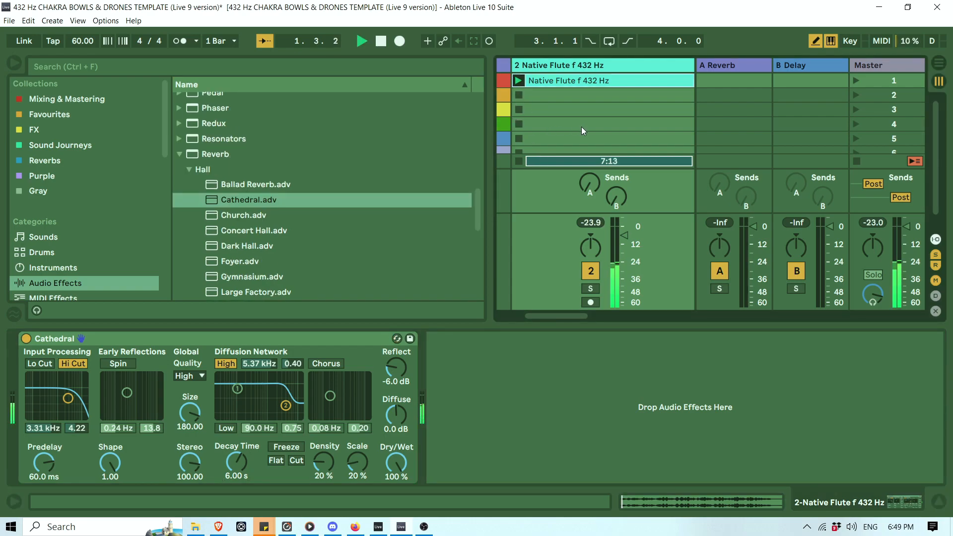
click(14, 63)
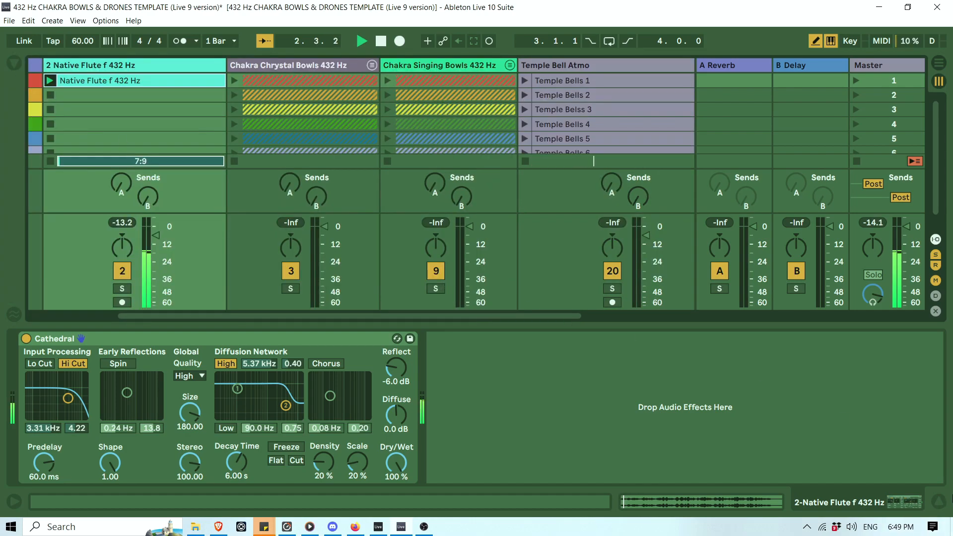
drag(397, 463, 396, 510)
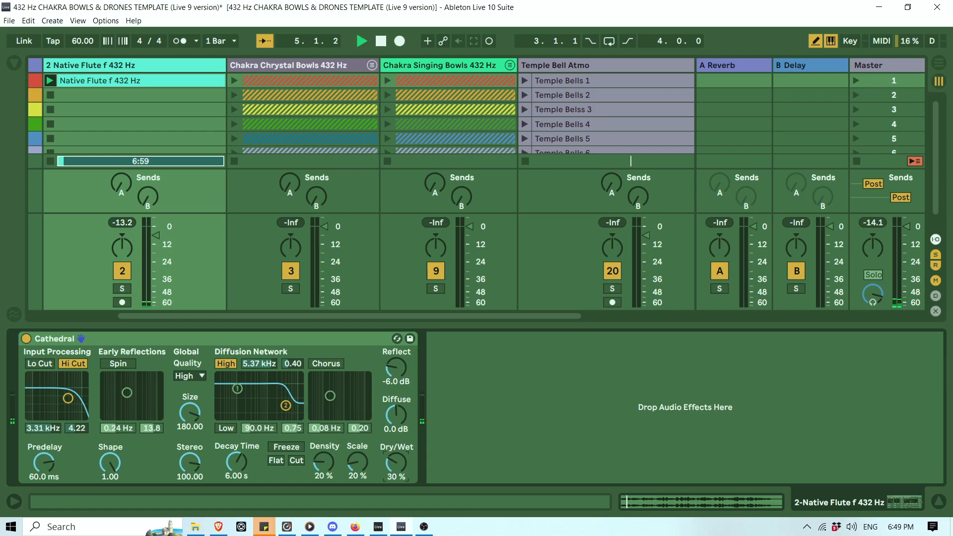
drag(396, 463, 396, 463)
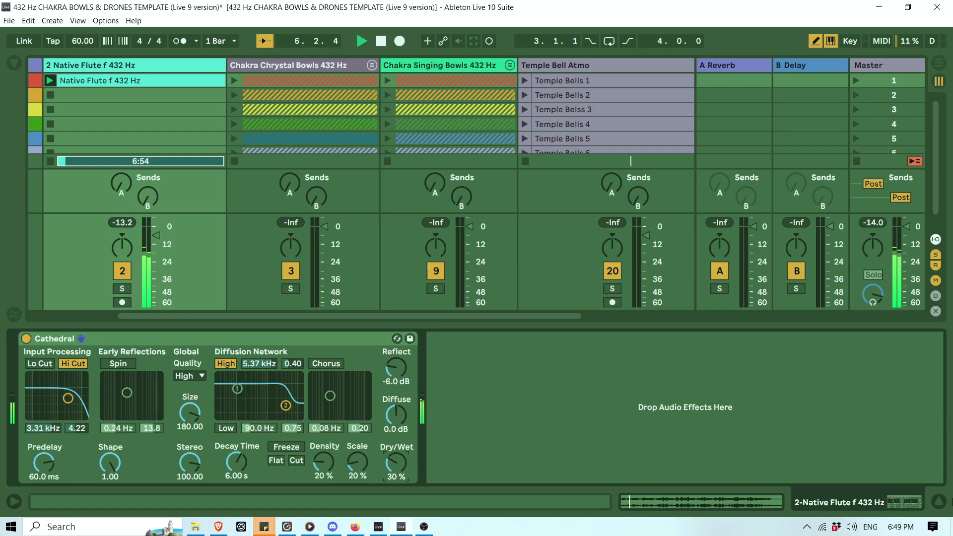
Hide the reverb's device view and stop playback of the set.
click(939, 502)
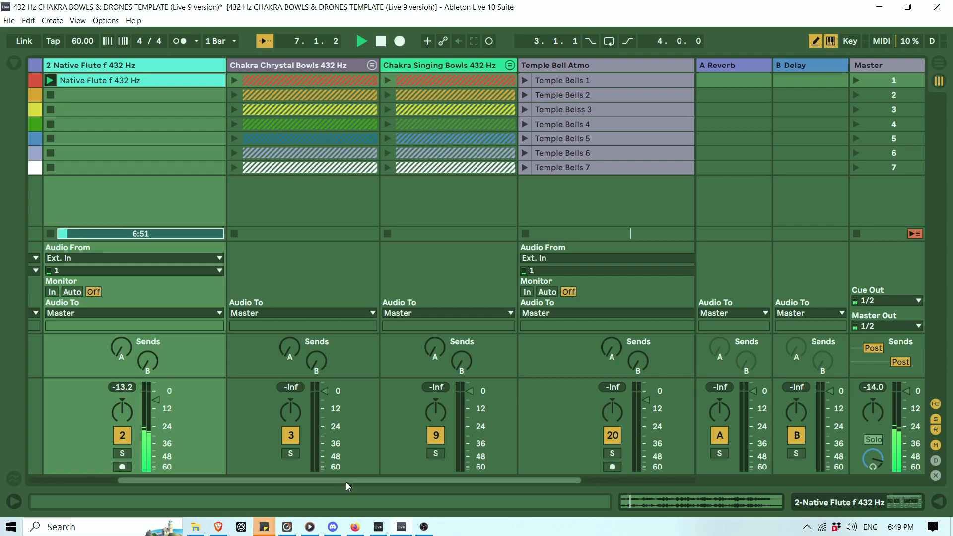
drag(347, 481, 115, 480)
click(383, 43)
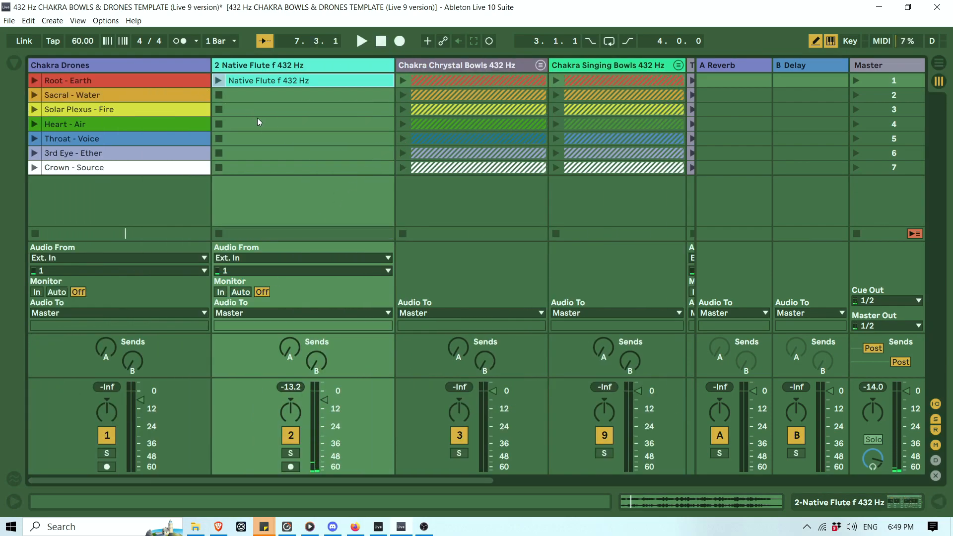
Launch the Heart - Air clip on the Chakra Drones track and view its waveform before returning to the session mixer.
click(162, 124)
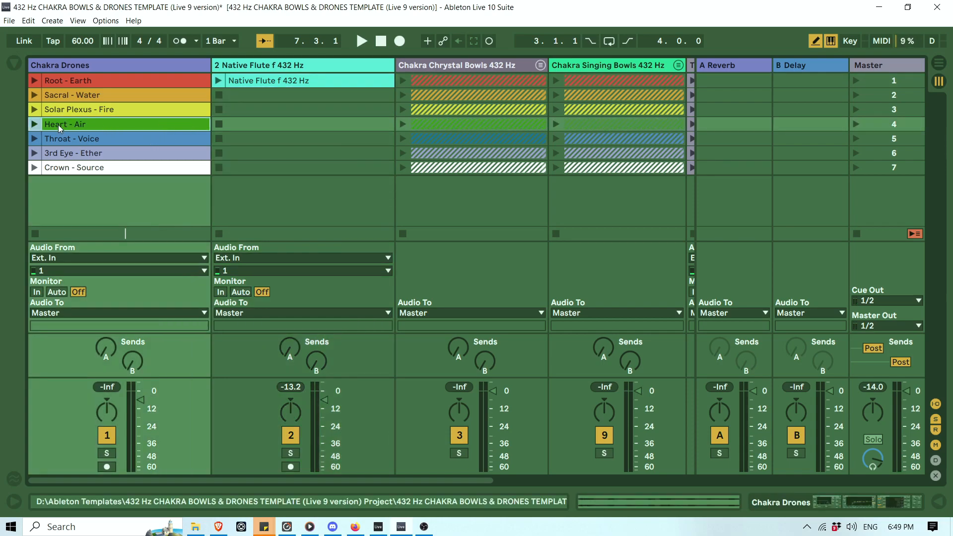
click(59, 65)
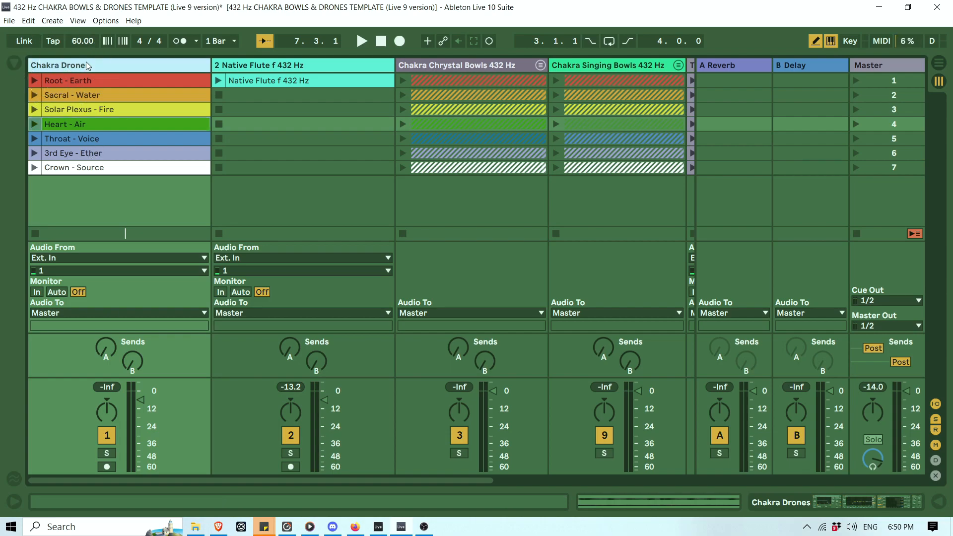
click(47, 124)
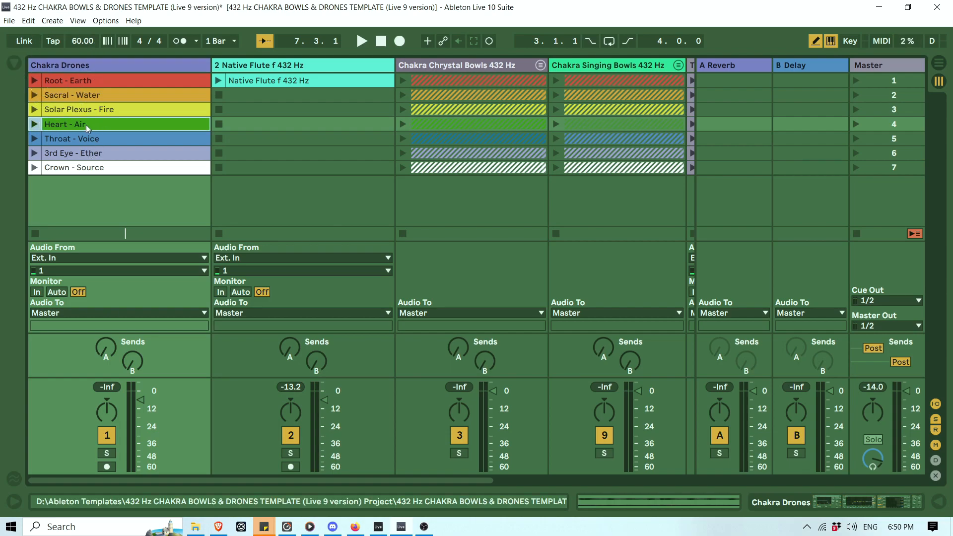
click(34, 125)
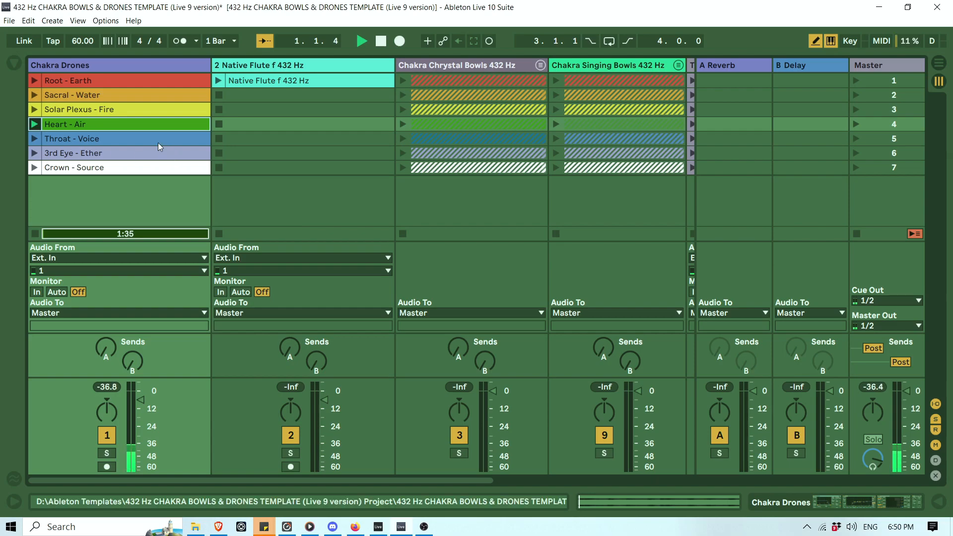
double_click(103, 126)
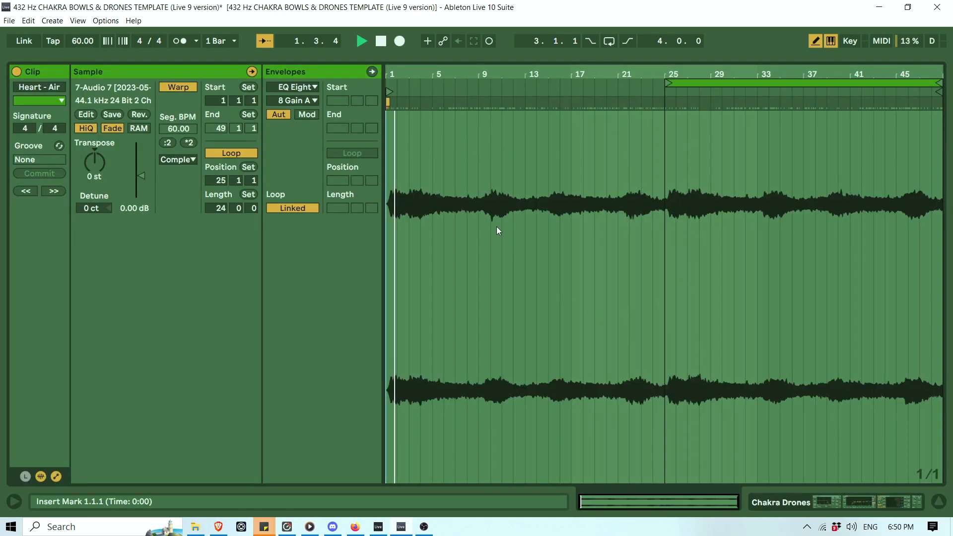
click(939, 502)
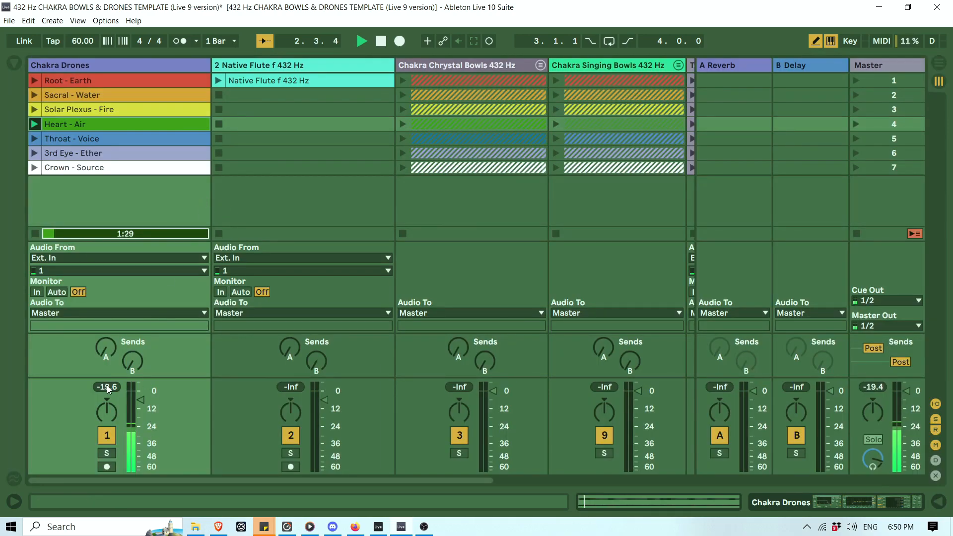
Raise the Chakra Drones track volume to -3.0 dB and view the Heart - Air clip's waveform again.
drag(141, 395, 141, 392)
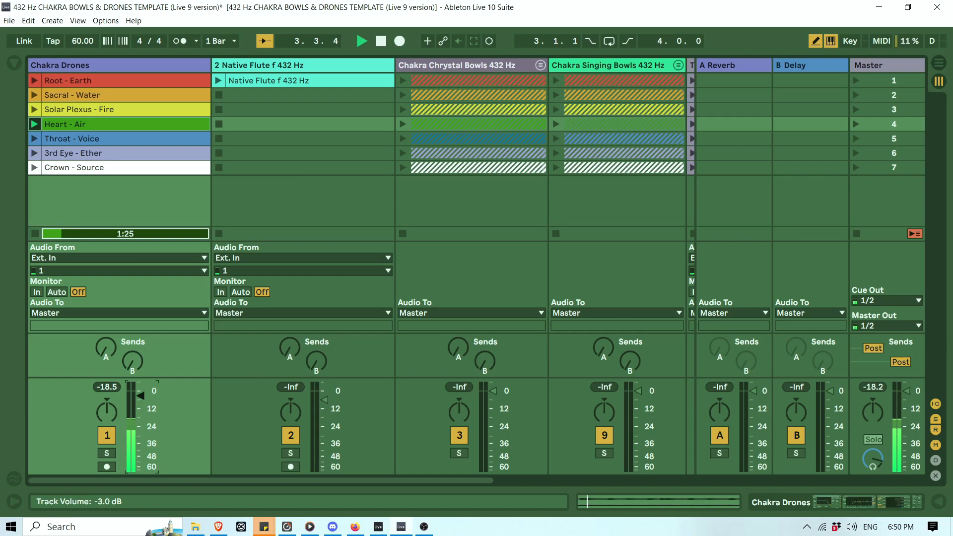
double_click(109, 124)
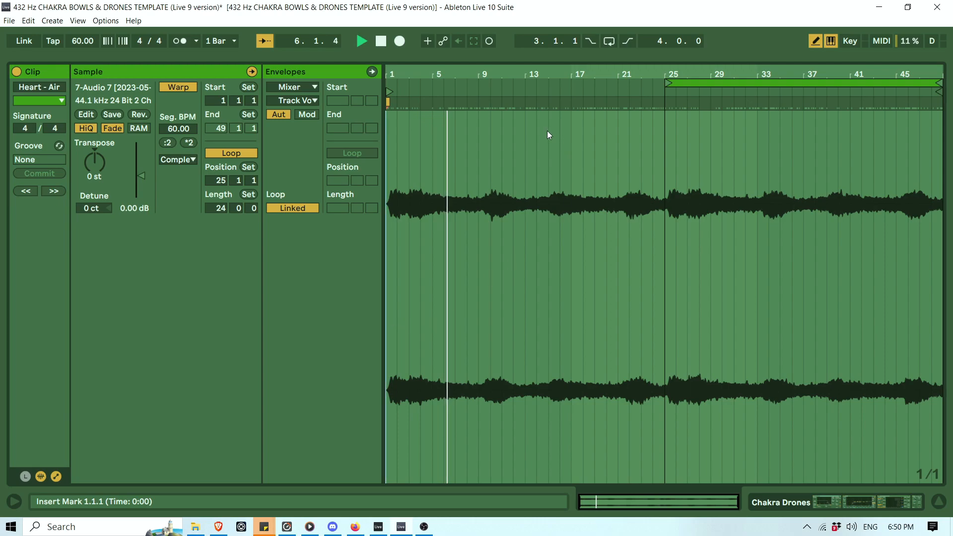
key(Tab)
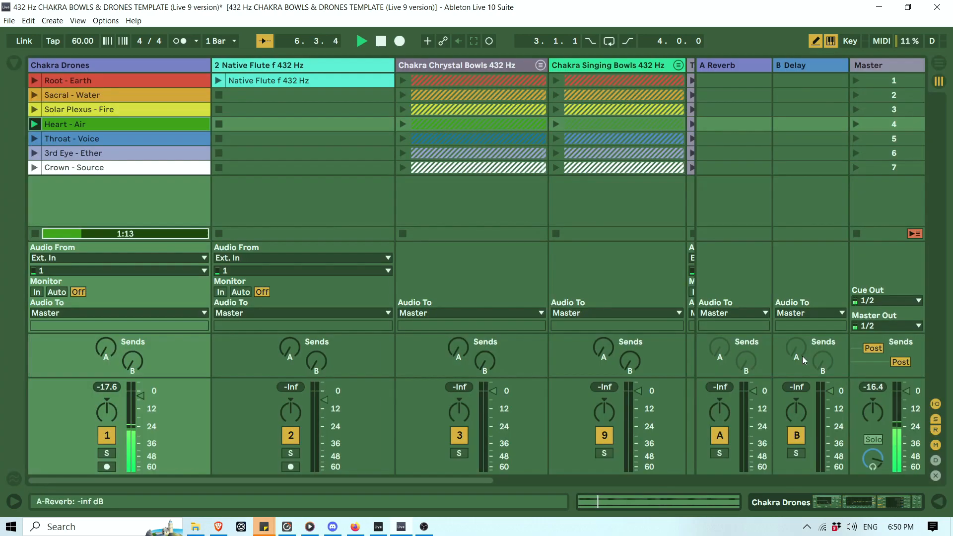
Launch the Native Flute clip over the Heart - Air drone and lower the flute track's volume slightly.
click(226, 80)
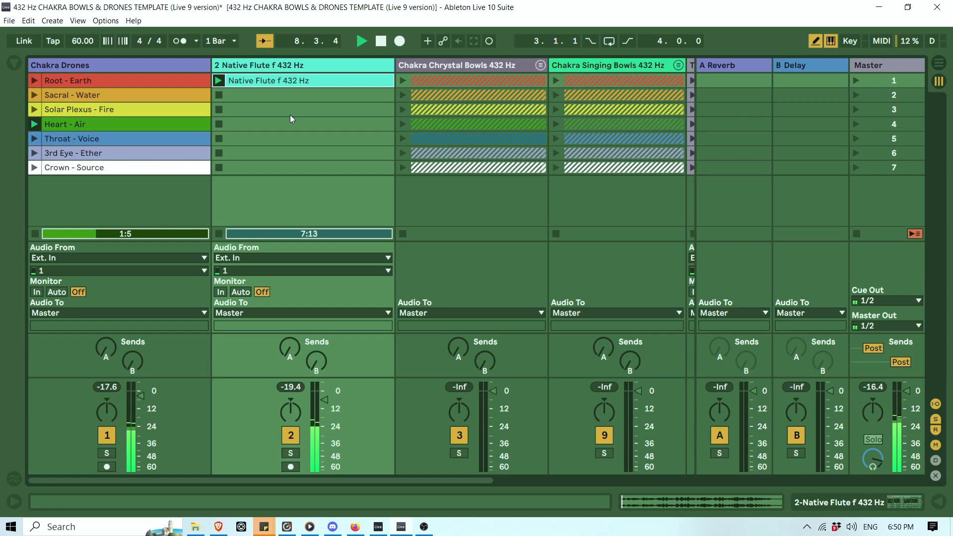
click(325, 401)
drag(325, 402, 325, 404)
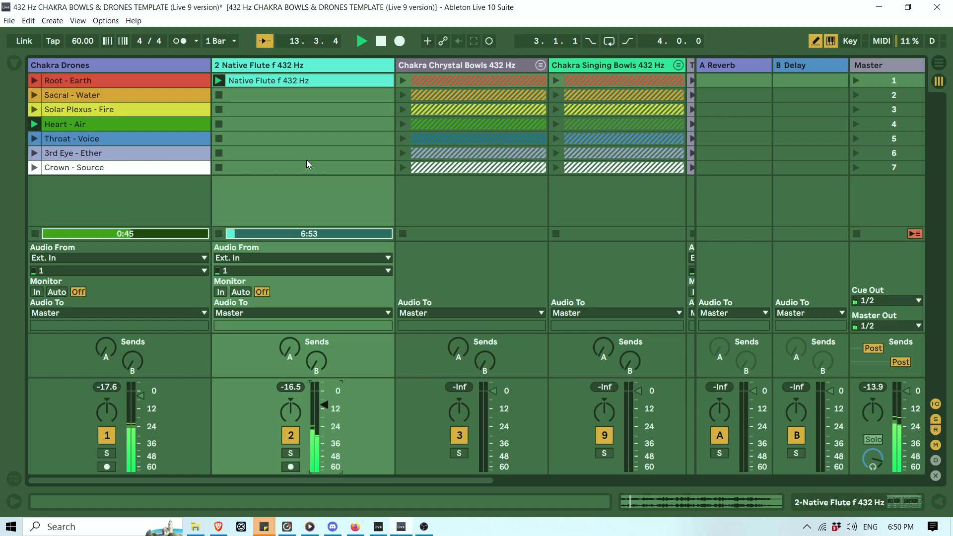
drag(324, 407, 325, 410)
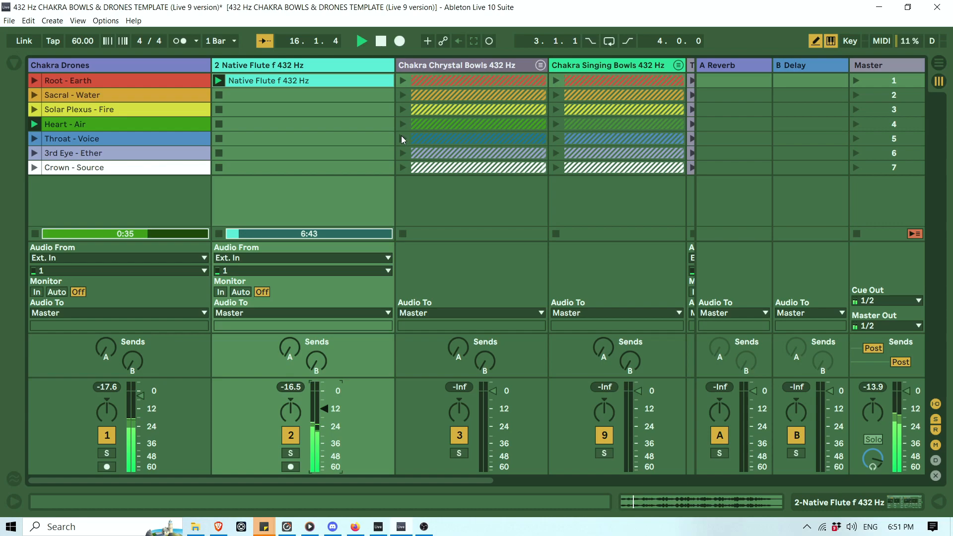
mouse_move(326, 406)
drag(326, 406, 325, 405)
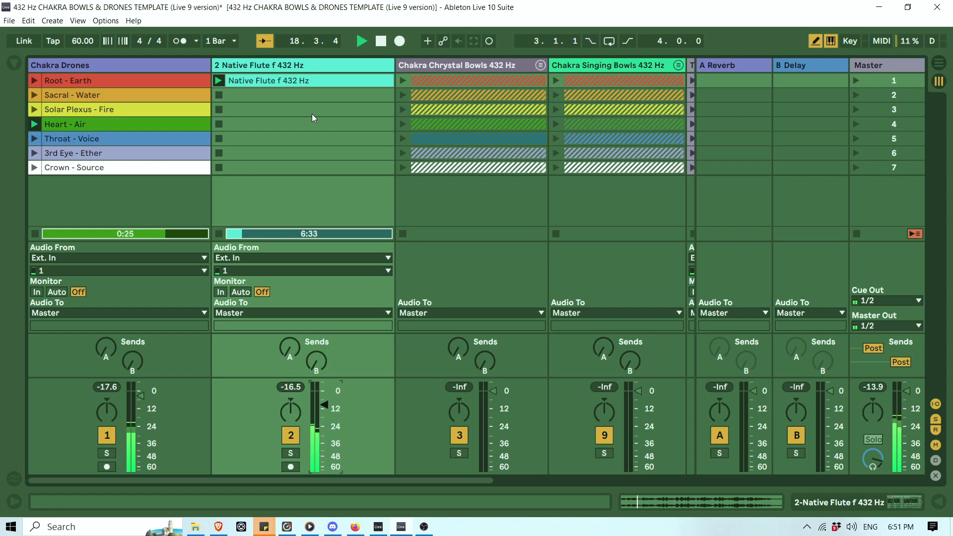
Stop playback and clear the launched flute and drone clips by returning all tracks to the Arrangement.
key(space)
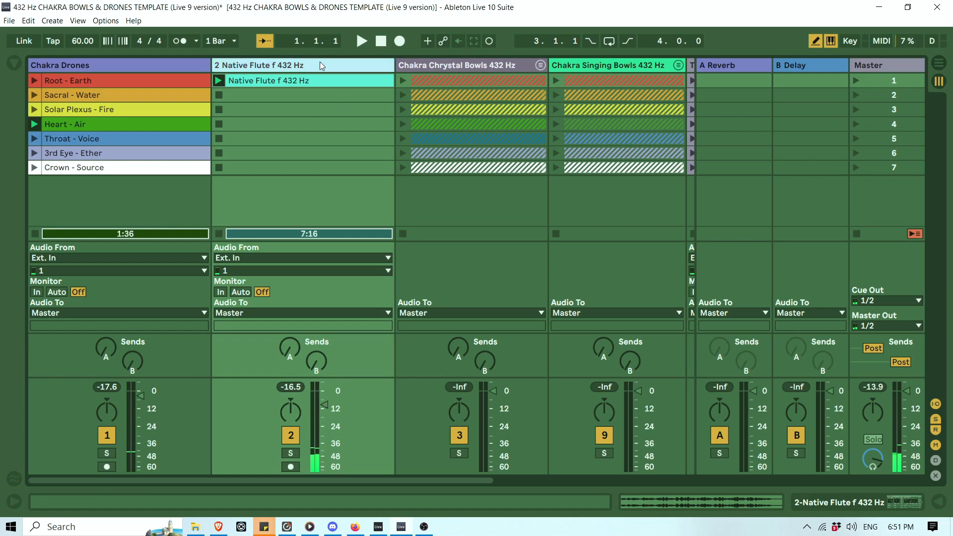
double_click(320, 63)
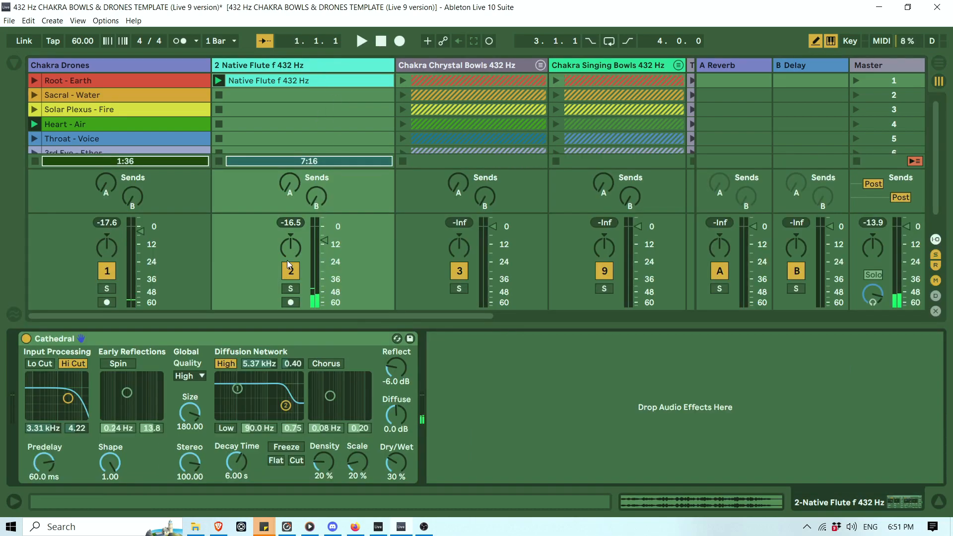
click(939, 502)
click(219, 95)
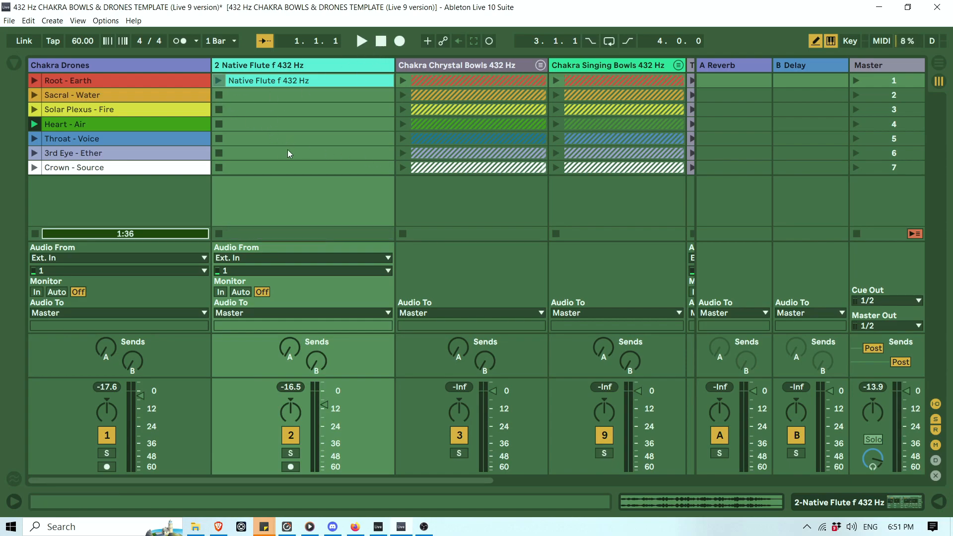
click(916, 234)
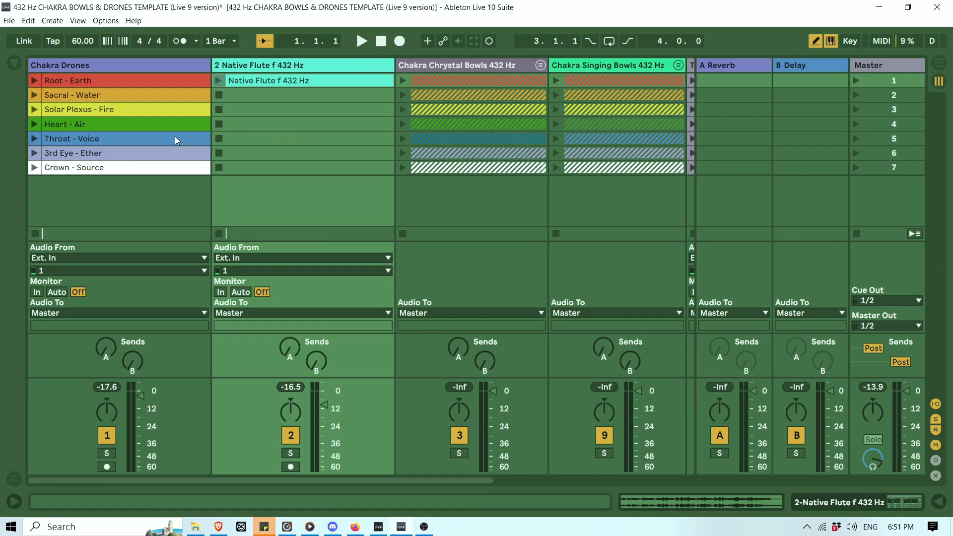
Unfold the Chakra Chrystal Bowls group and launch the (F) HEART low clip on its low drones track.
click(74, 126)
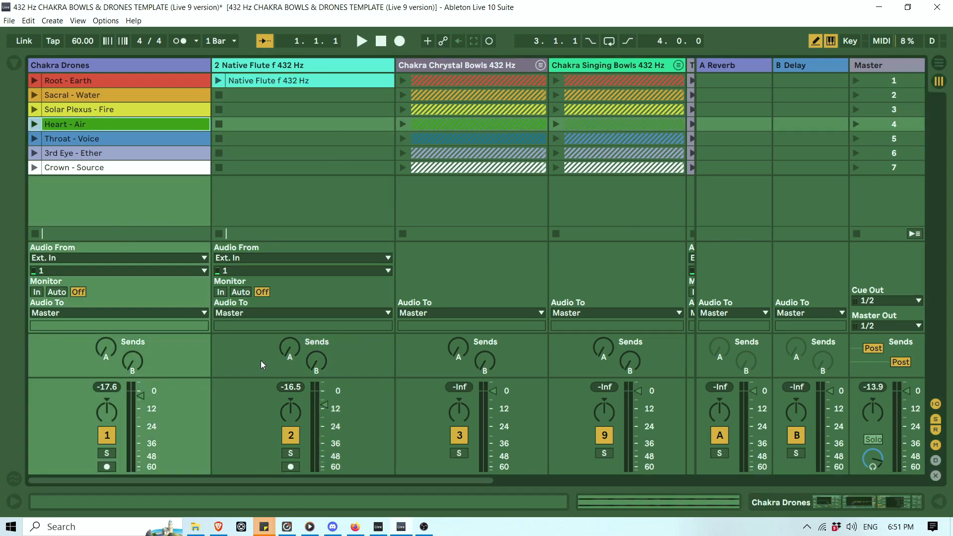
click(540, 65)
drag(189, 481, 306, 478)
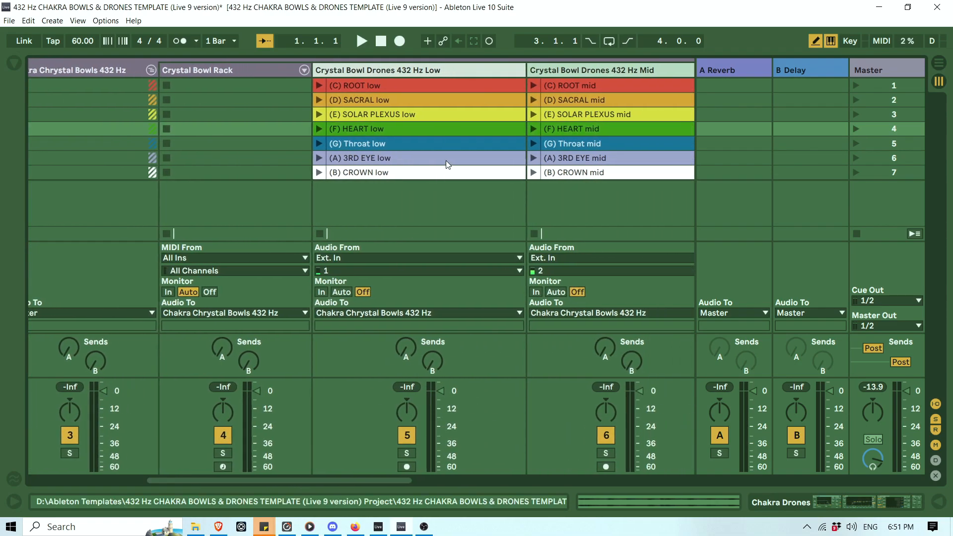
click(397, 128)
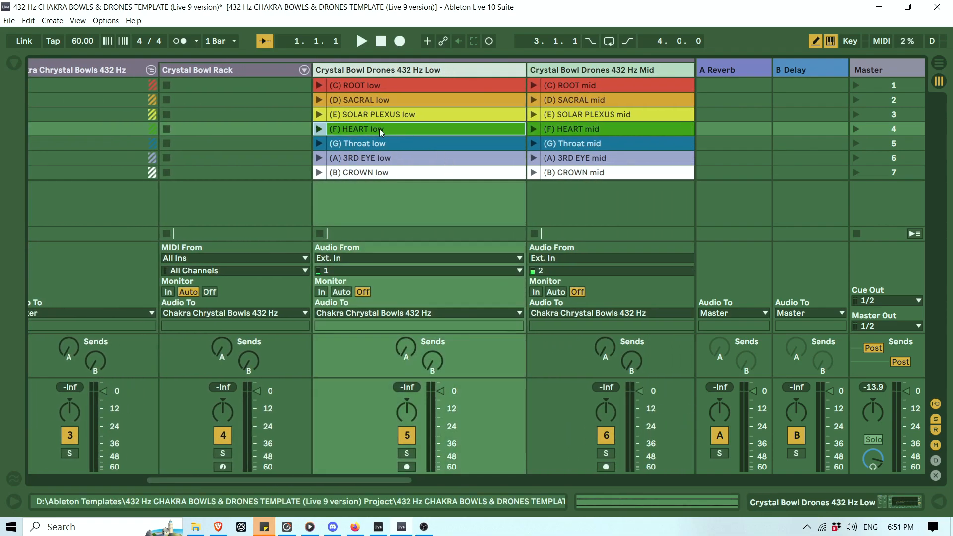
click(319, 129)
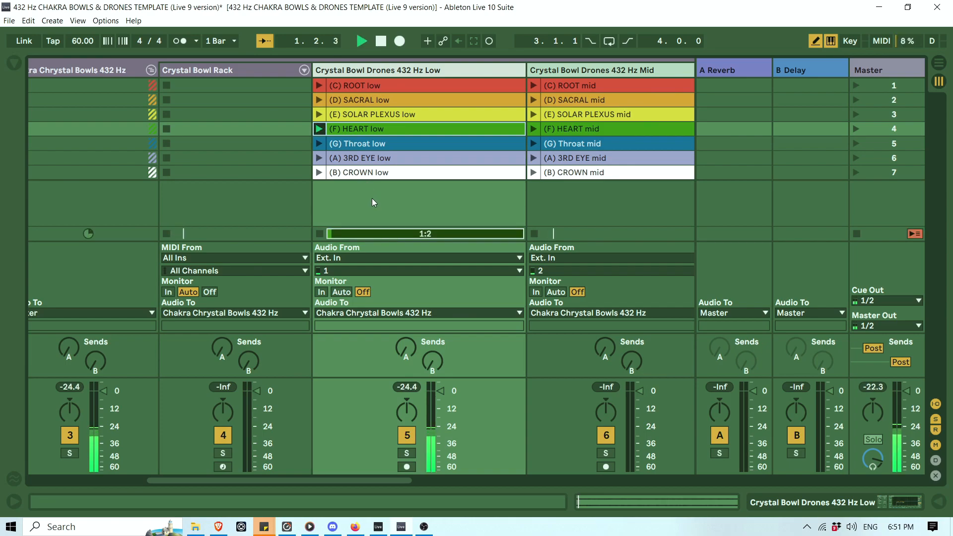
Replace the playing low crystal bowl drone with the Big Tibetan Bowl Hit F HEART clip from the Chakra Singing Bowls group.
click(319, 234)
drag(344, 475, 625, 474)
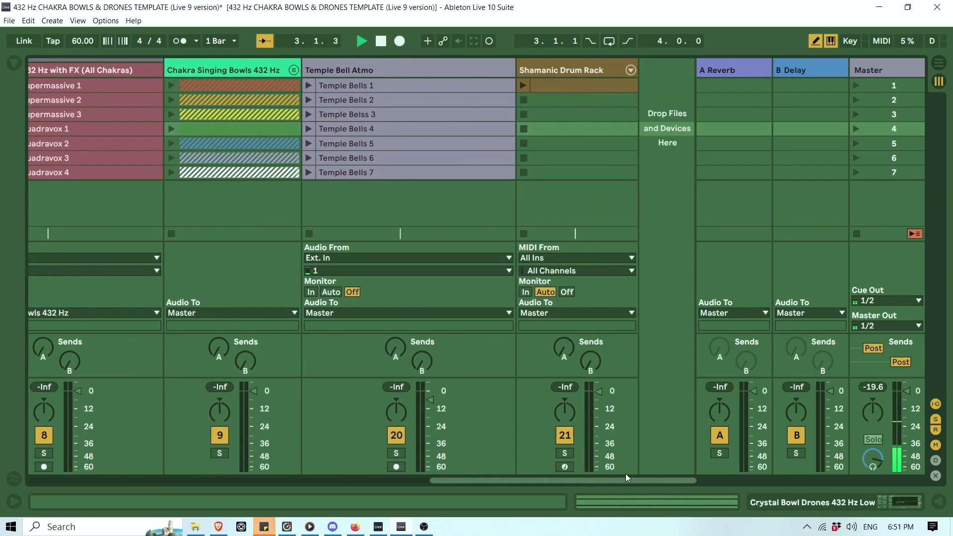
click(293, 70)
drag(359, 479, 633, 448)
click(291, 129)
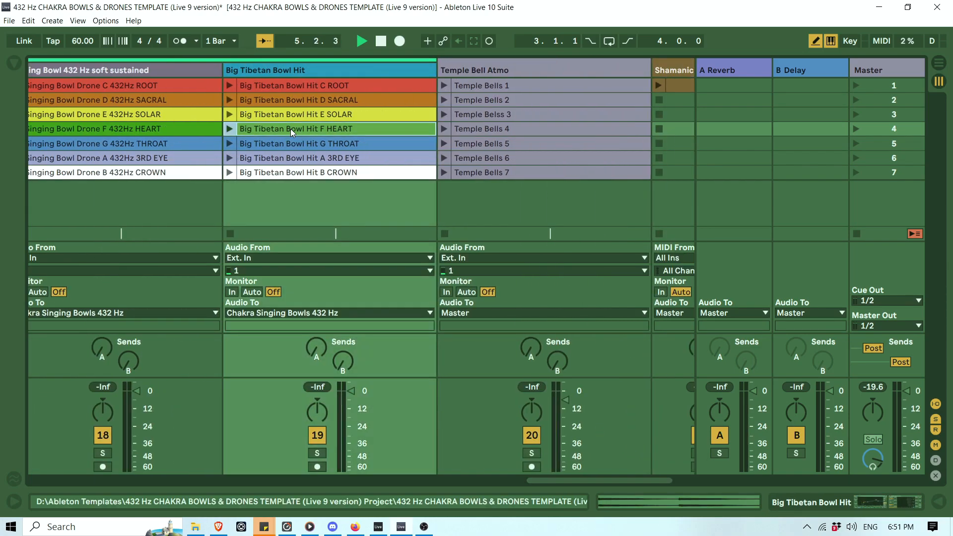
click(229, 129)
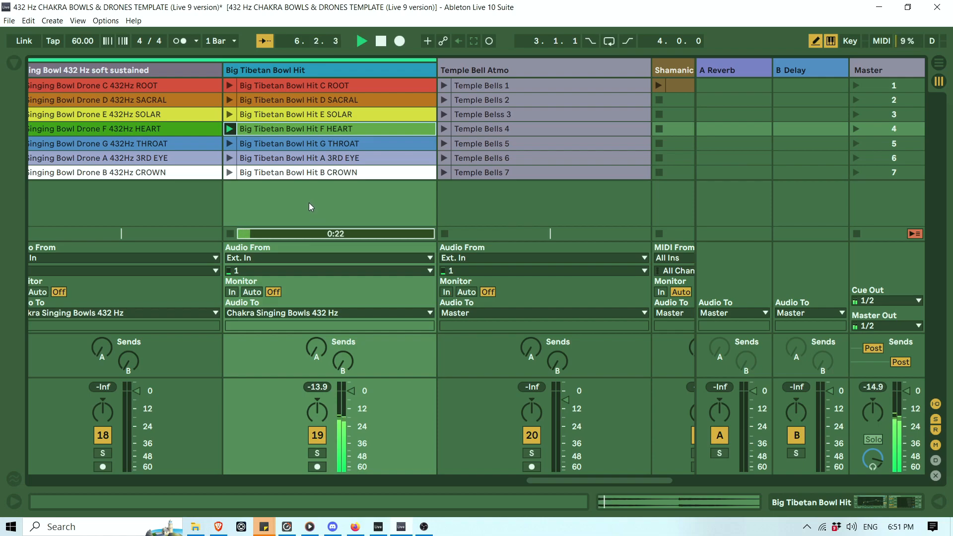
Launch the F HEART clips on the Singing Bowl sustained Hits 2 and sustained Hits tracks.
scroll(589, 481, left, 5)
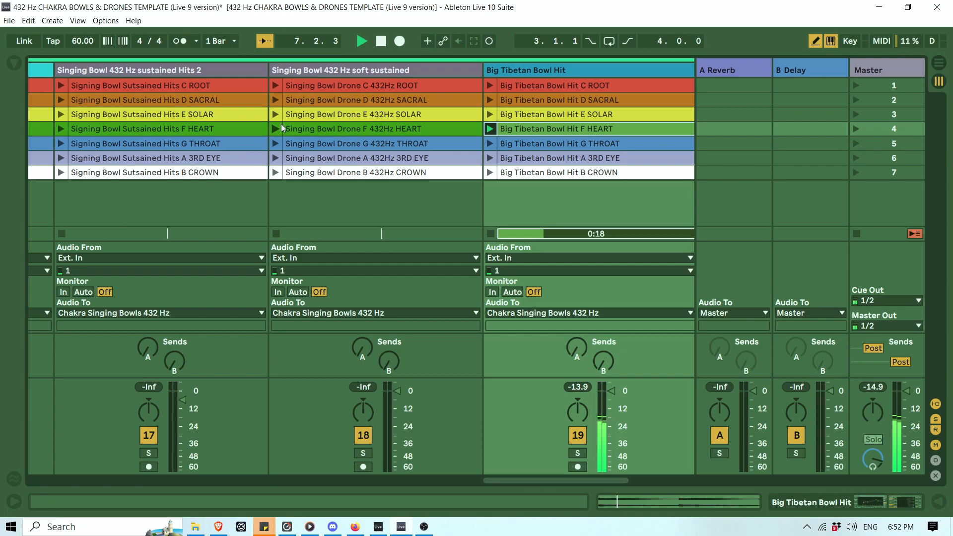
click(60, 129)
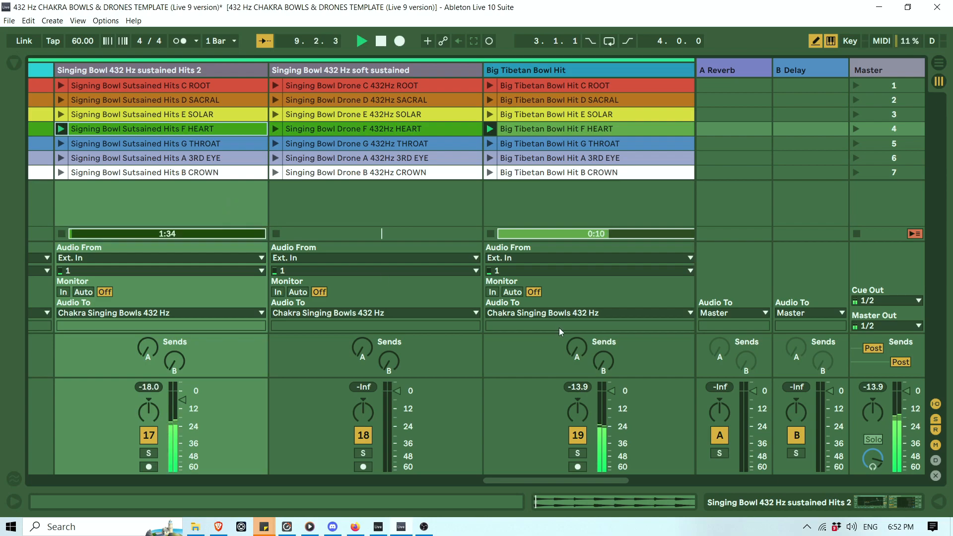
drag(547, 482, 516, 482)
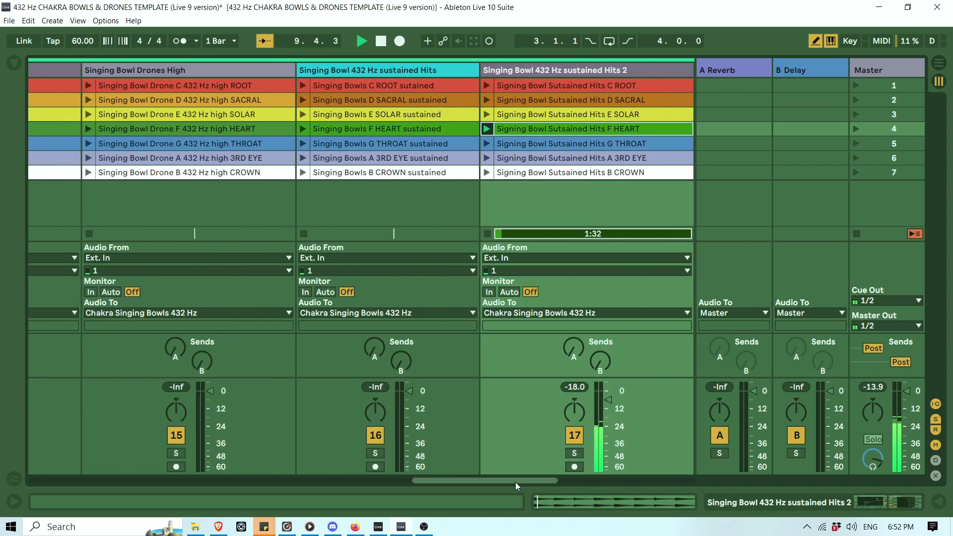
click(304, 129)
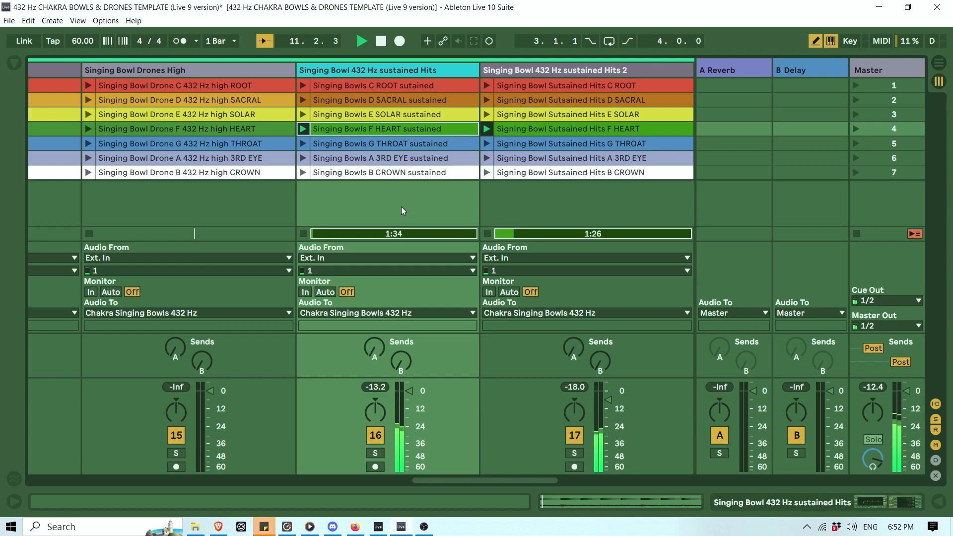
Briefly solo the Singing Bowl 432 Hz sustained Hits track, then clear the launched bowl clips and relaunch only Singing Bowls F HEART sustained.
drag(470, 480, 425, 482)
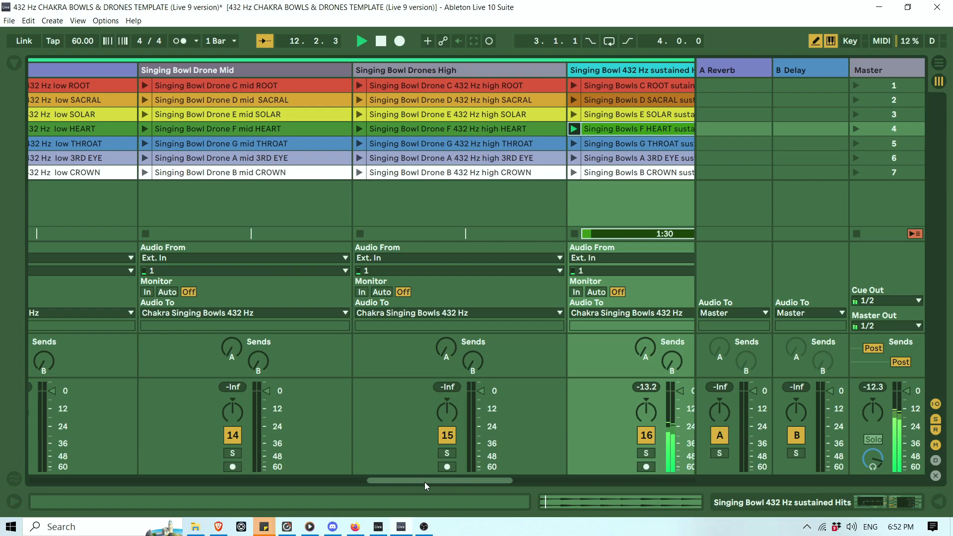
drag(425, 482, 502, 479)
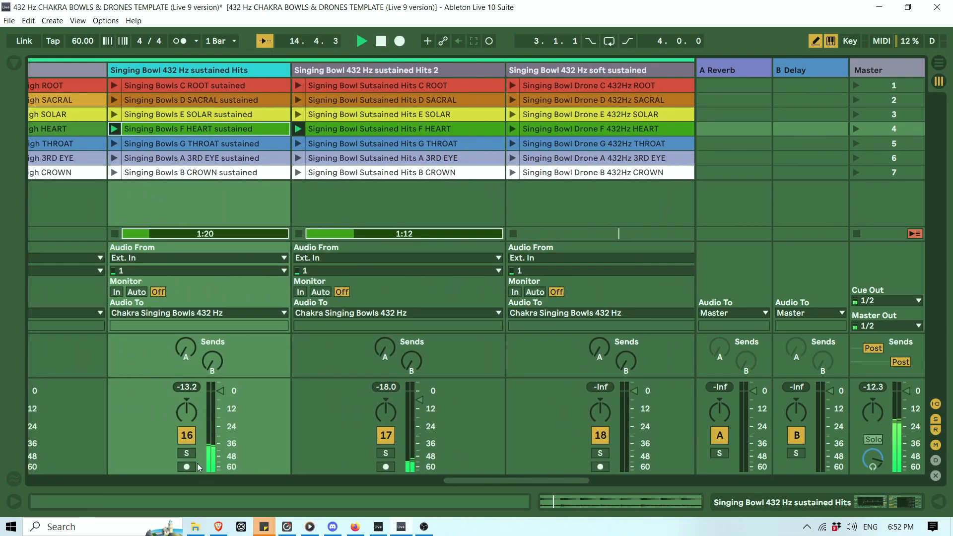
click(187, 453)
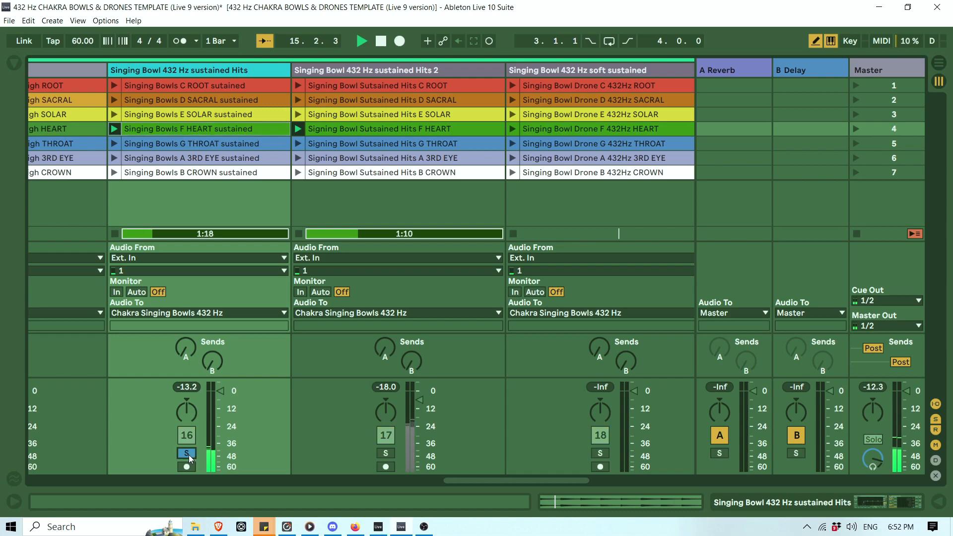
click(187, 453)
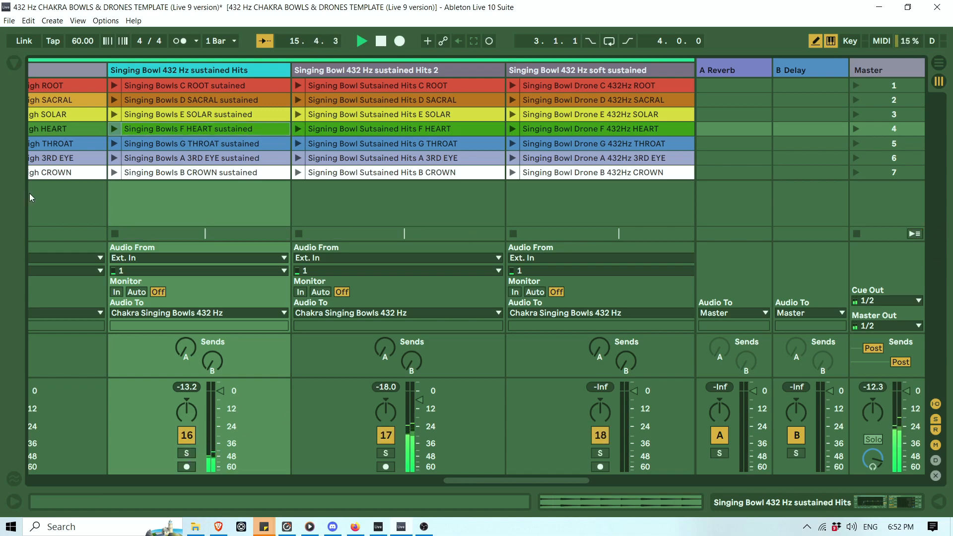
click(111, 129)
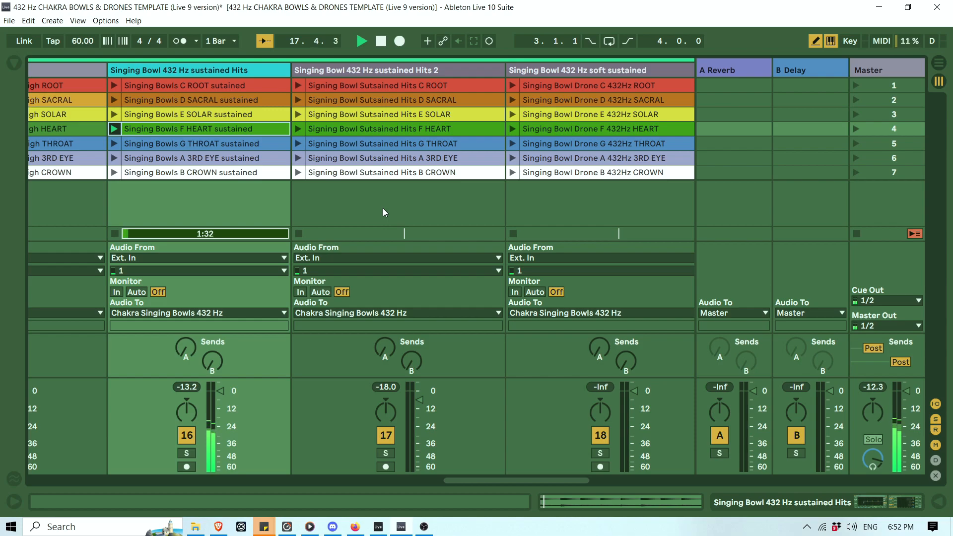
Launch the Heart - Air drone under the singing bowls and lower the Chakra Drones track volume to -6.0 dB.
drag(508, 481, 62, 490)
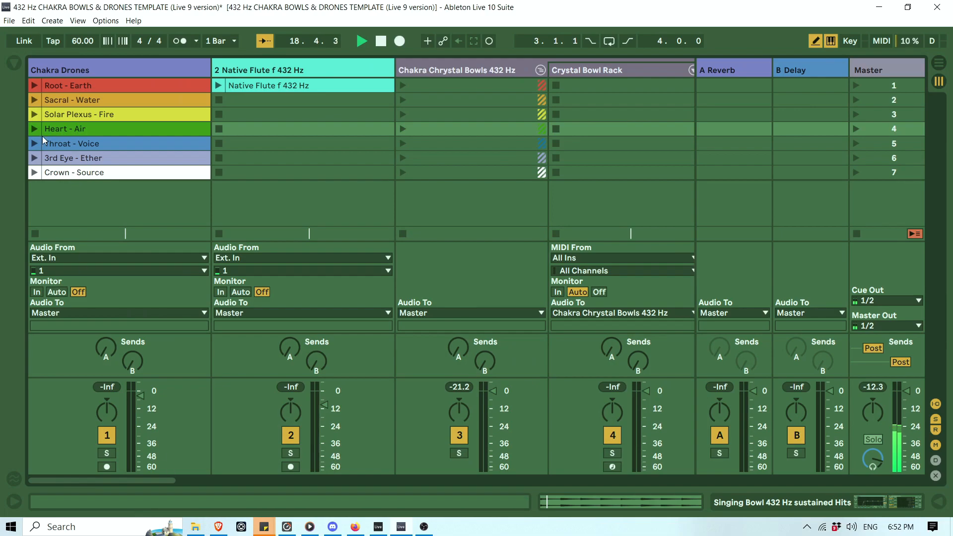
click(53, 127)
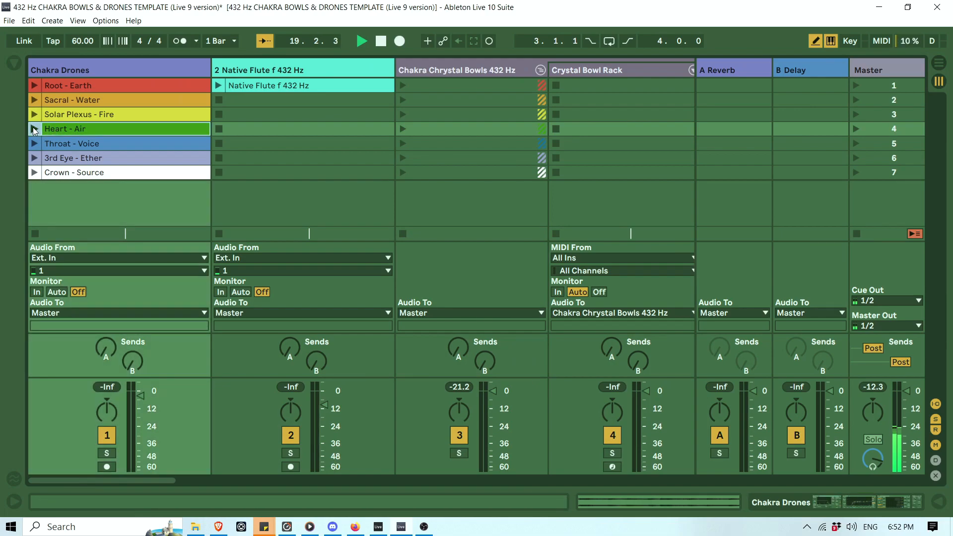
click(34, 129)
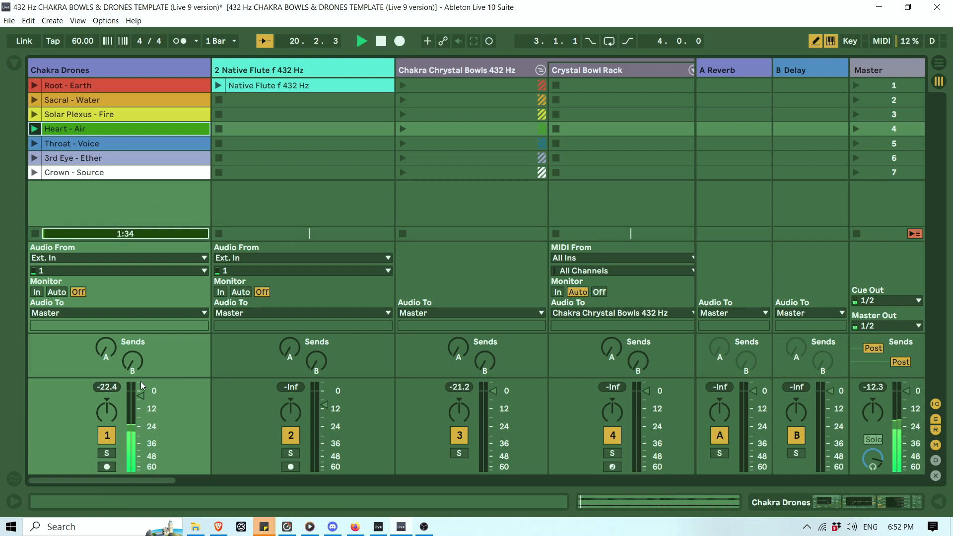
drag(142, 395, 141, 400)
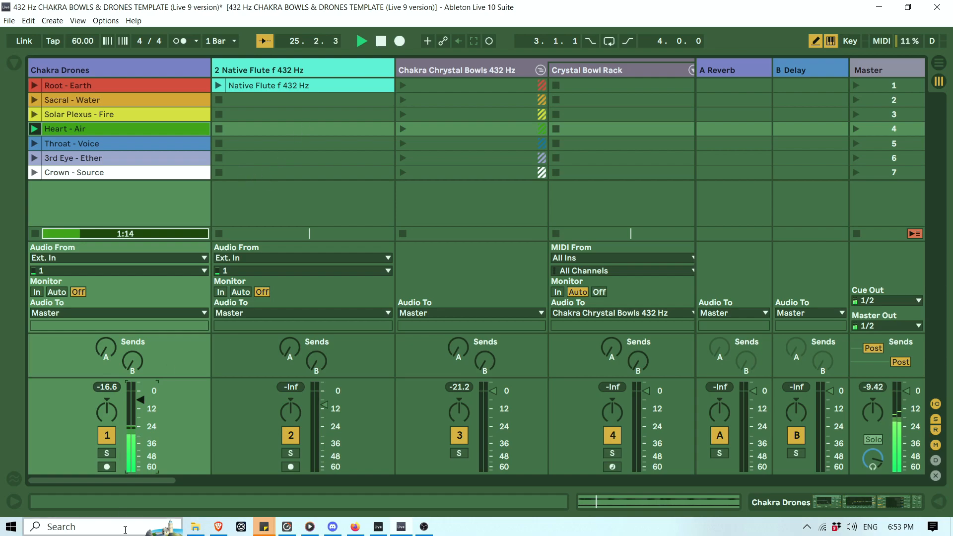
Play Big Tibetan Bowl Hit F HEART once and stop it, then launch the F HEART clip on the sustained Hits 2 track.
drag(147, 480, 637, 473)
click(273, 130)
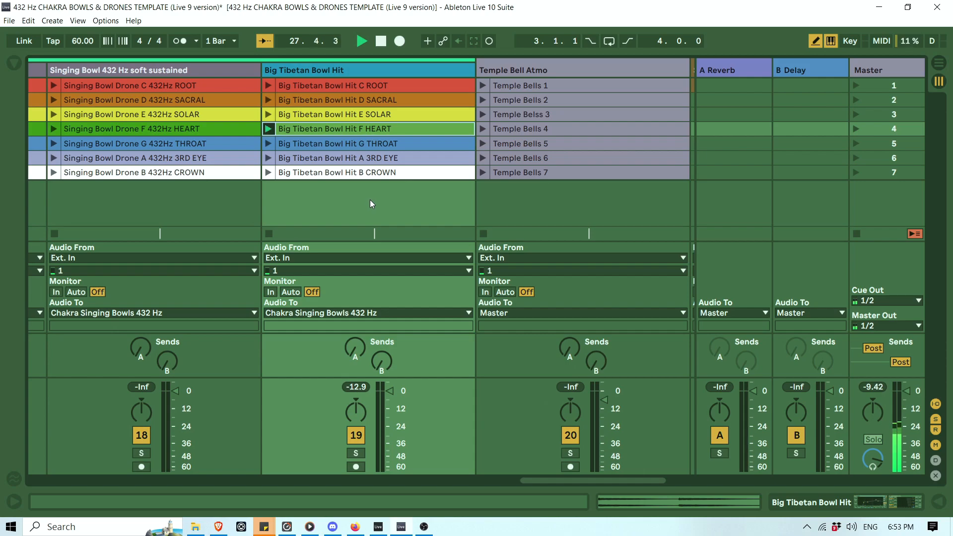
click(268, 234)
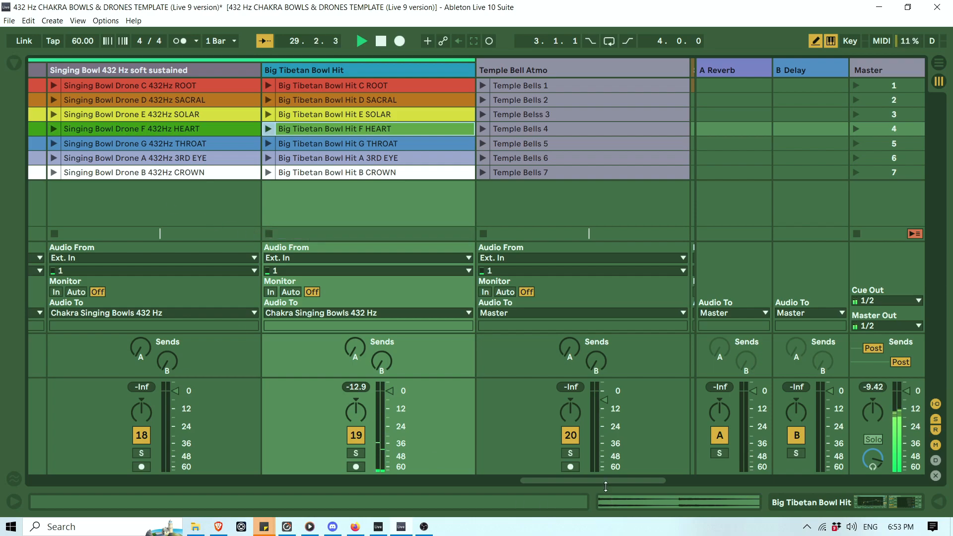
scroll(529, 486, left, 5)
scroll(526, 490, left, 1)
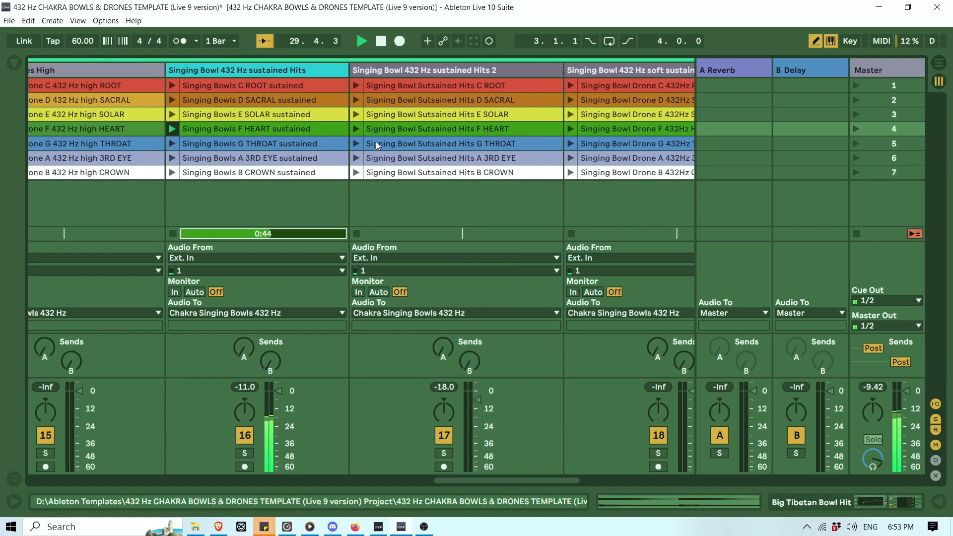
click(356, 128)
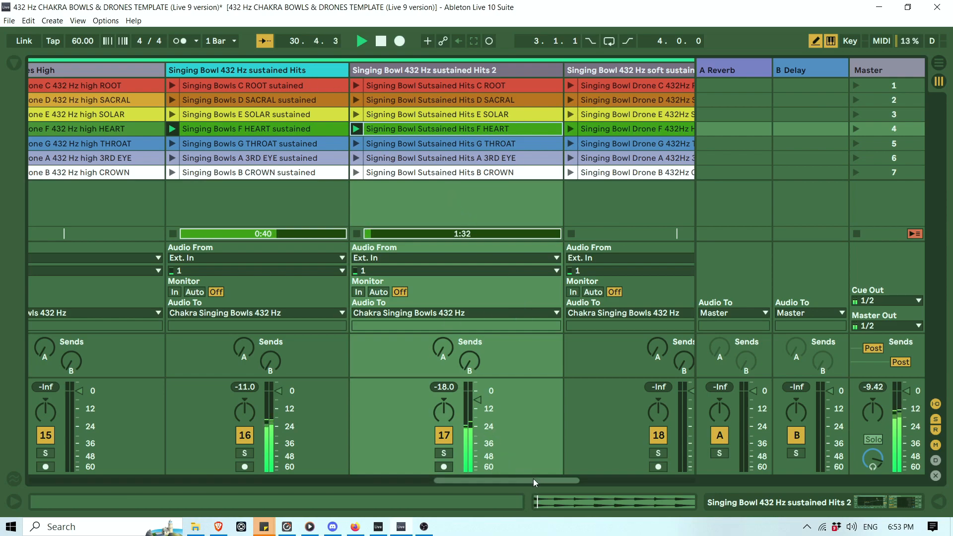
Select the Singing Bowls F HEART sustained clip and stop playback of the layered heart-chakra clips.
drag(533, 479, 616, 493)
click(380, 127)
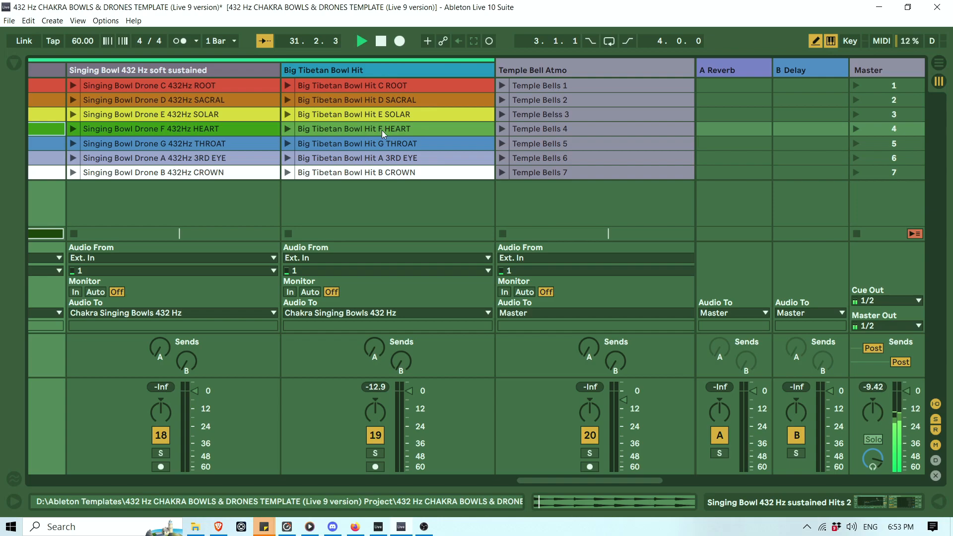
drag(547, 482, 452, 475)
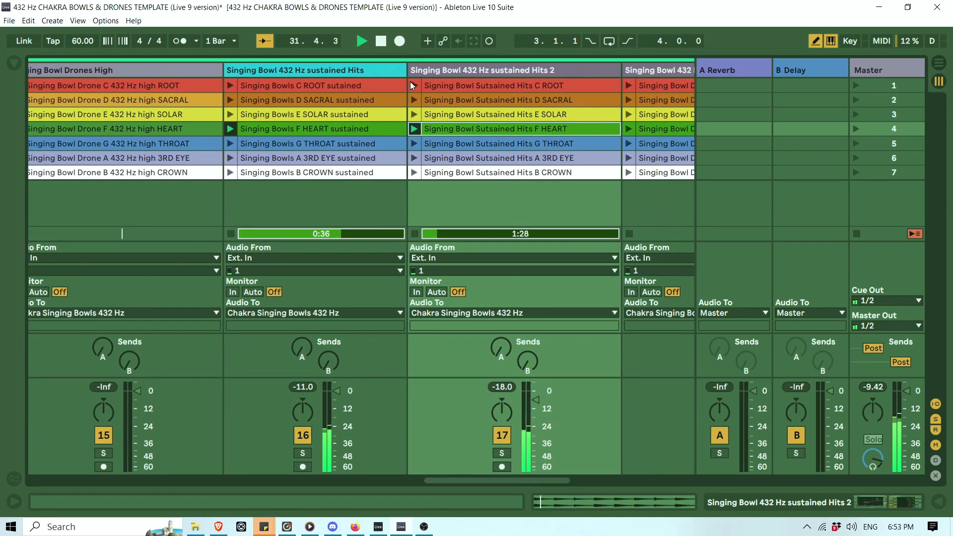
click(362, 127)
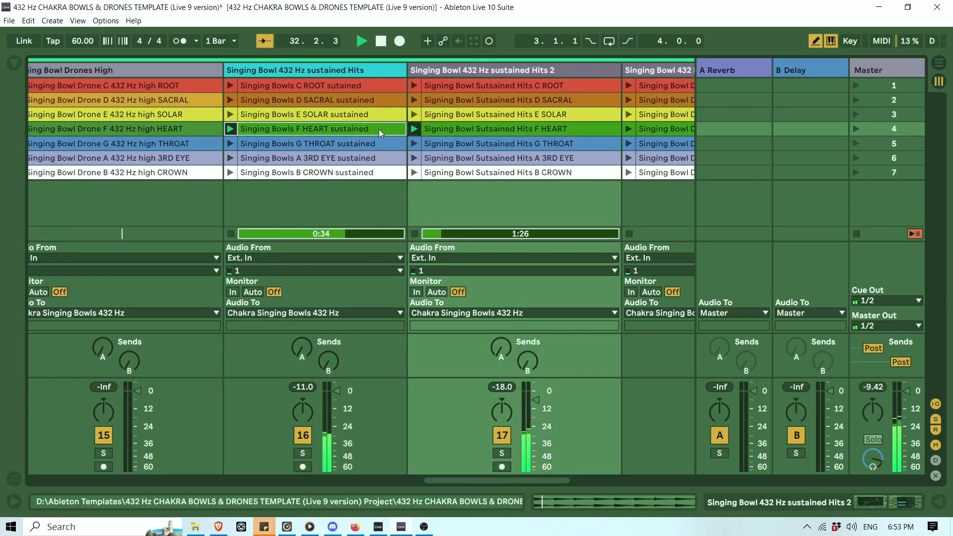
click(385, 46)
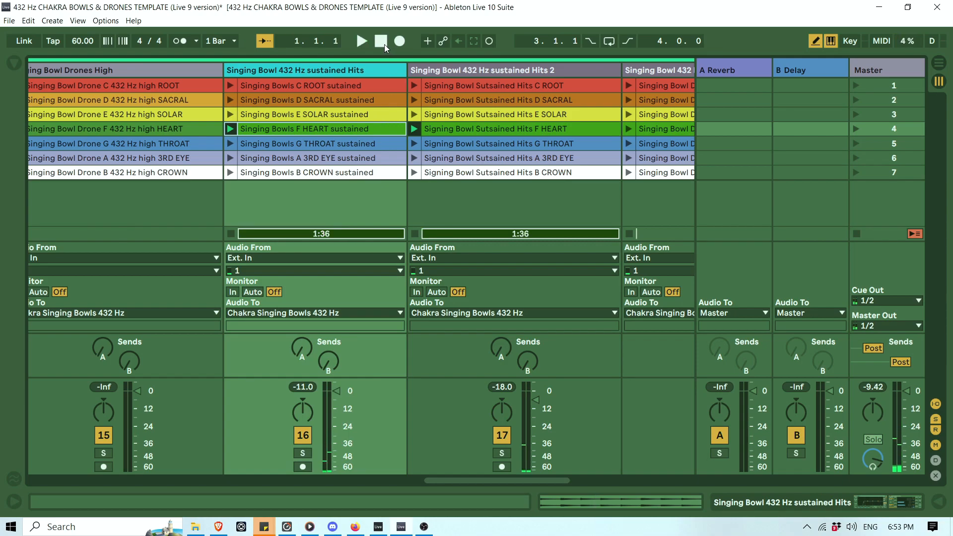
Restart the heart-chakra drone and singing bowls and launch the Native Flute f 432 Hz clip over them.
drag(538, 482, 539, 513)
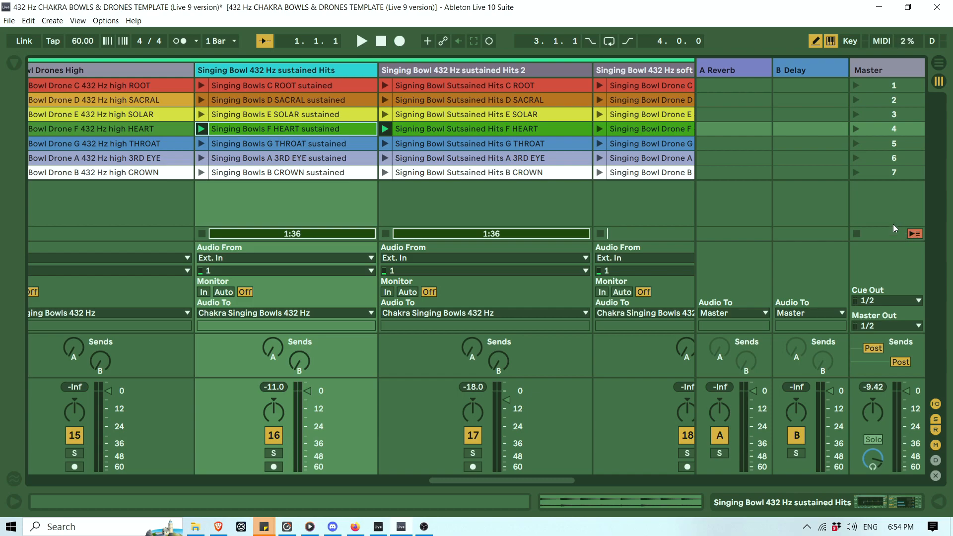
key(space)
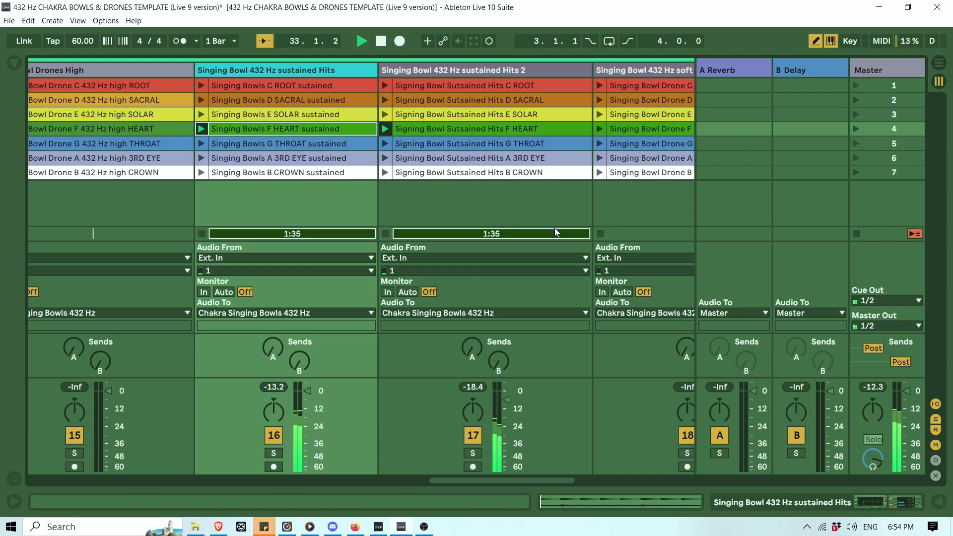
drag(513, 480, 544, 464)
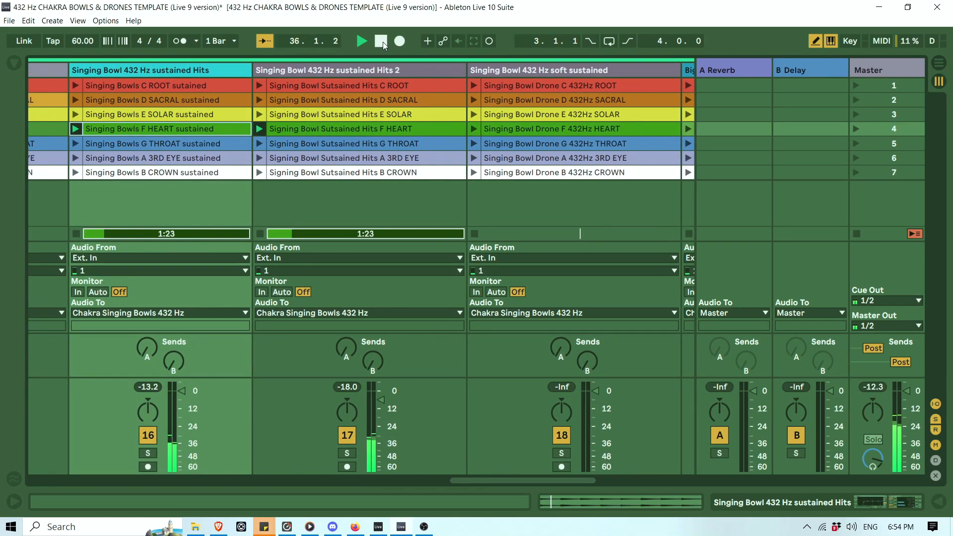
drag(575, 479, 107, 451)
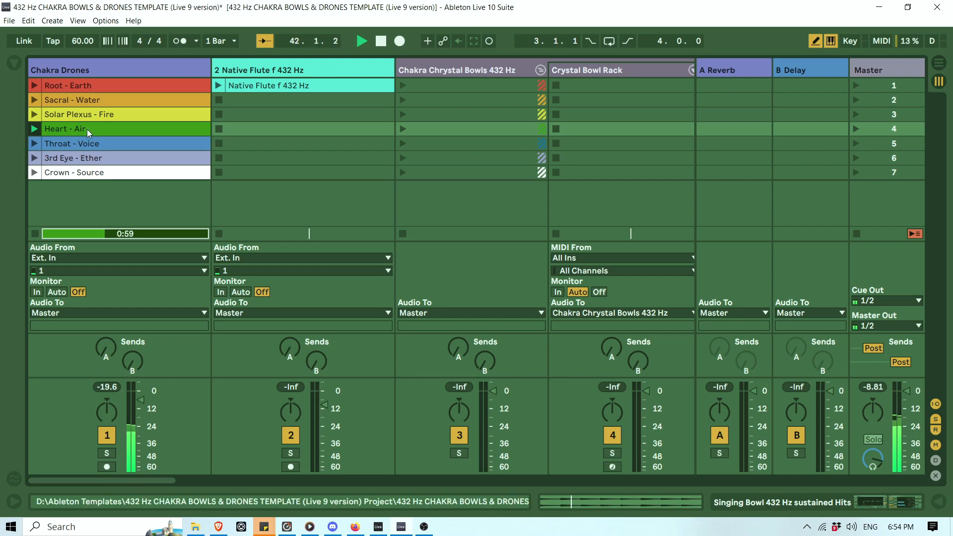
drag(123, 482, 111, 483)
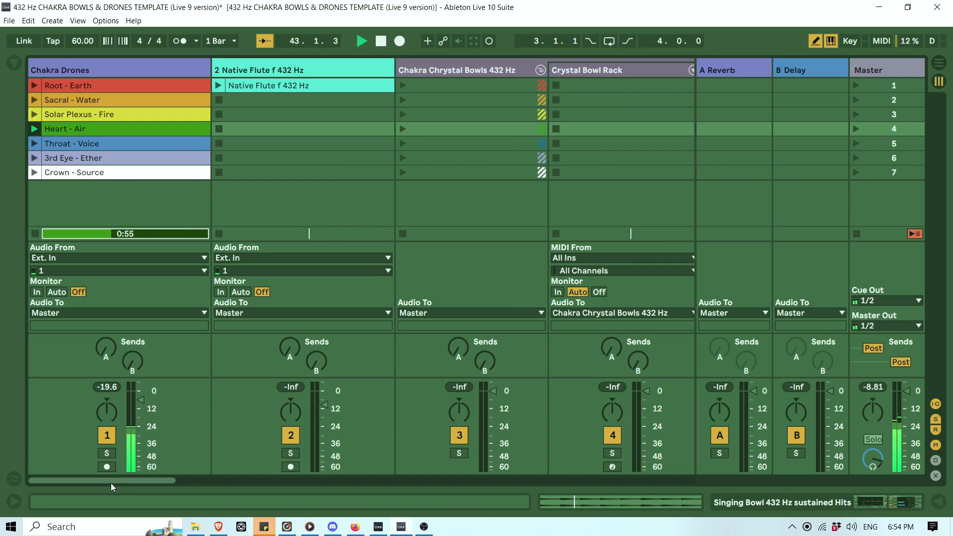
click(217, 87)
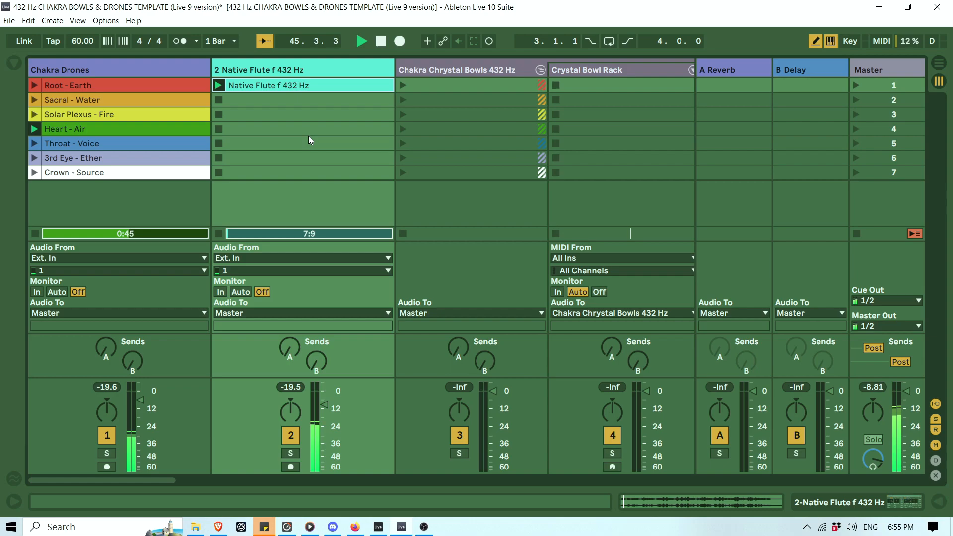
Launch the Shamanic Drum Rack clip alongside the flute and lower the drum track's volume slightly.
drag(157, 481, 668, 476)
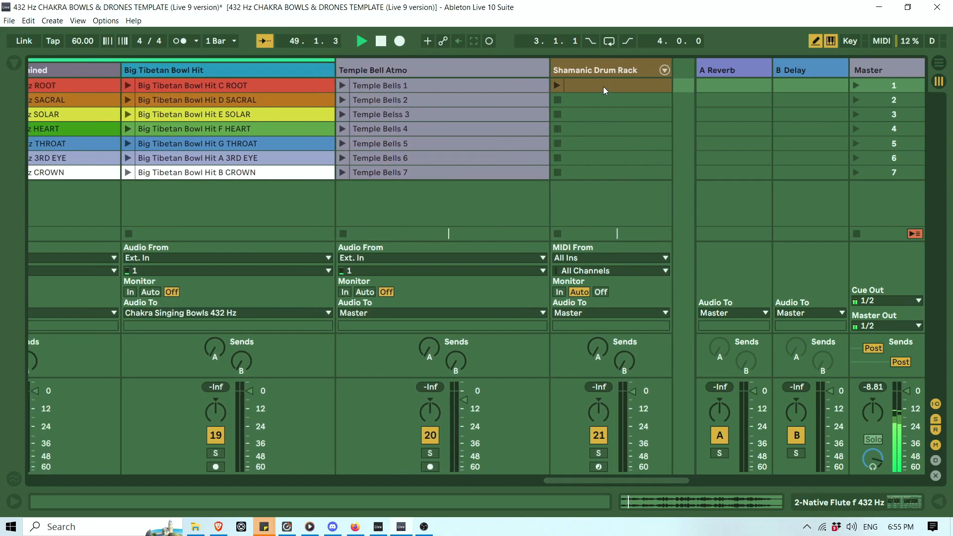
click(555, 85)
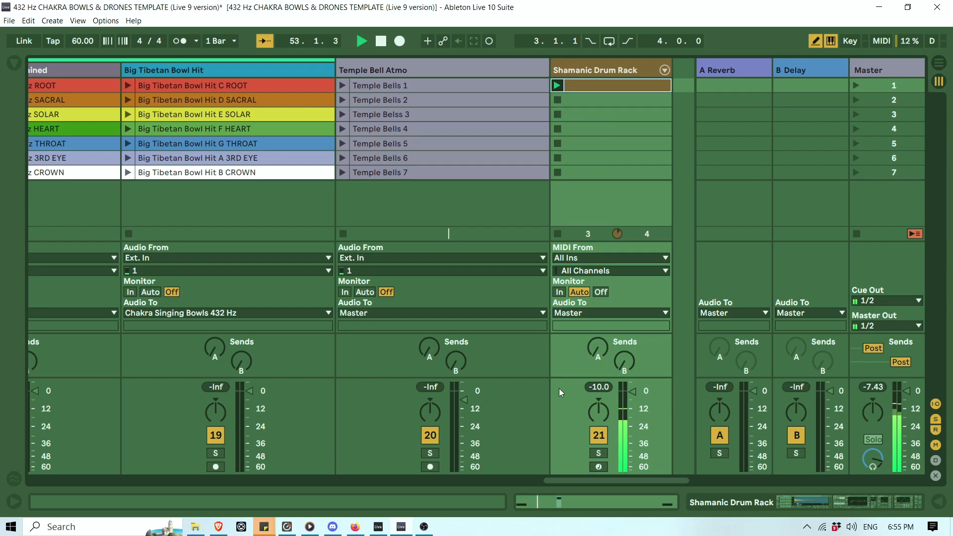
drag(632, 392, 632, 395)
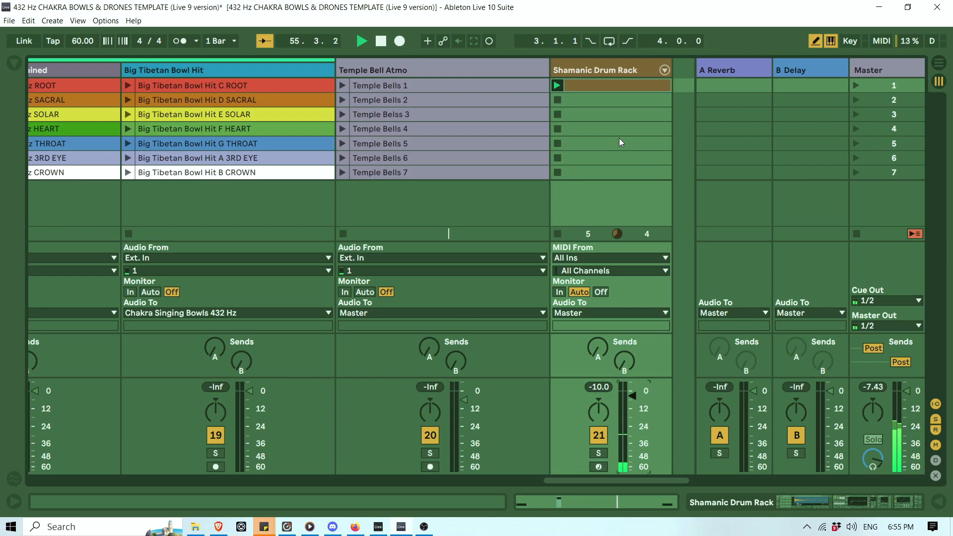
Mute the Chakra Drones track while the flute, singing bowls and drum keep playing.
drag(577, 480, 22, 488)
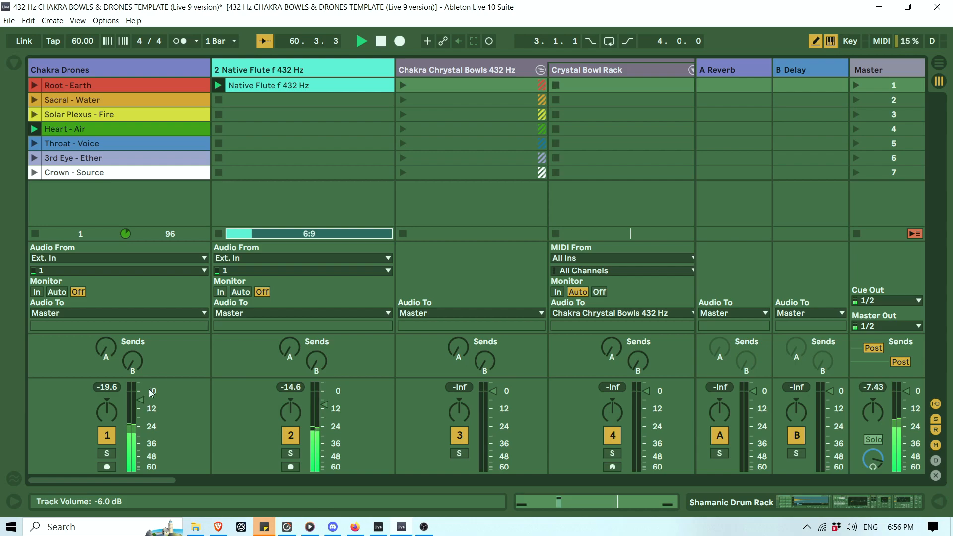
click(111, 439)
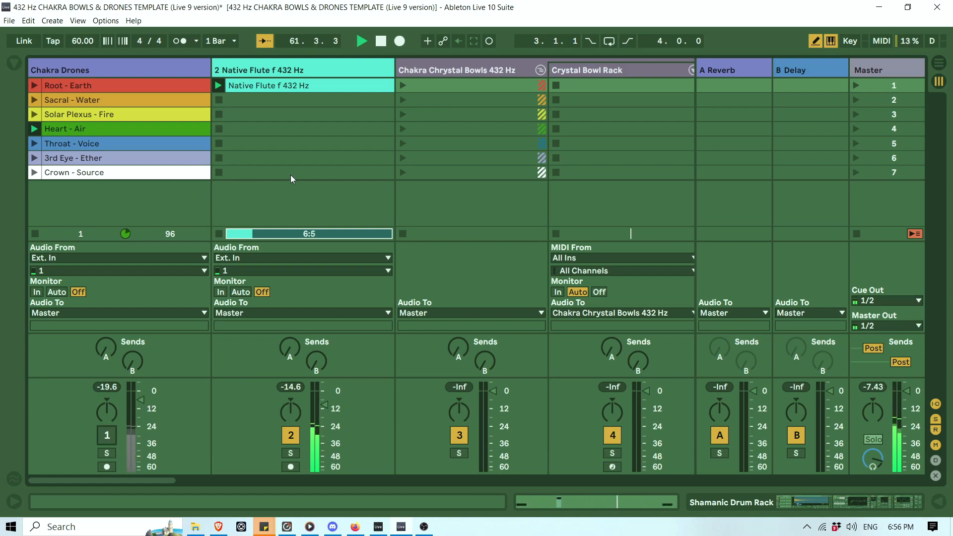
Unmute the Chakra Drones track, lower its volume to -9 dB, and stop playback.
click(107, 436)
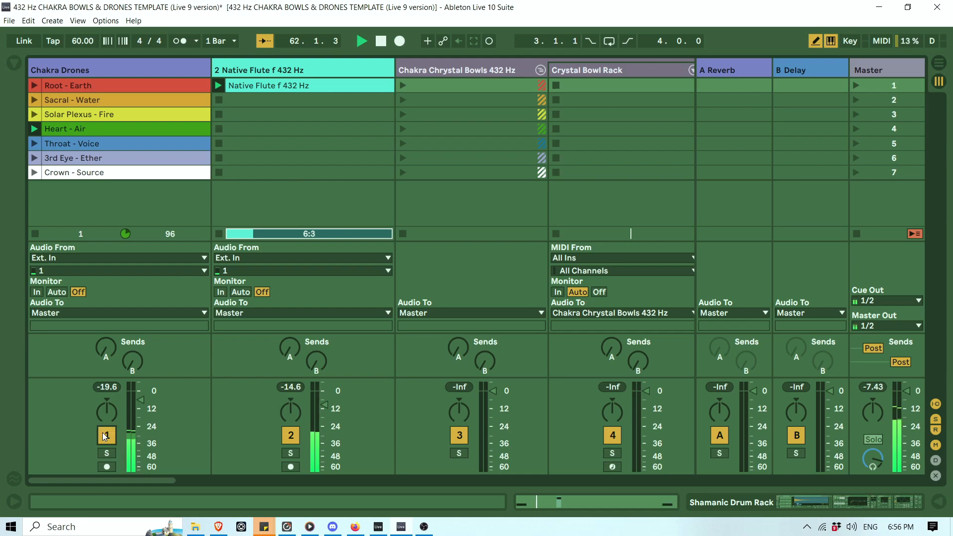
double_click(112, 68)
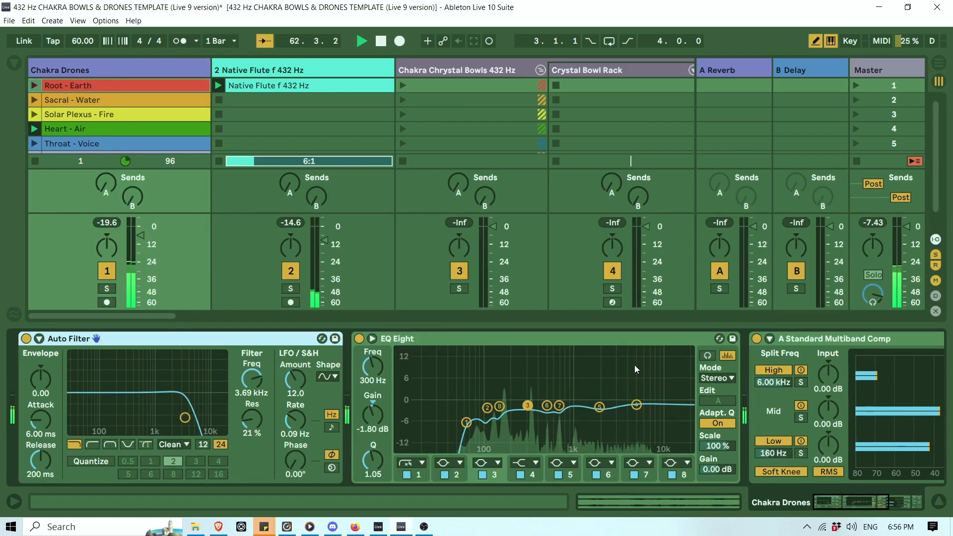
drag(826, 498, 874, 502)
click(934, 501)
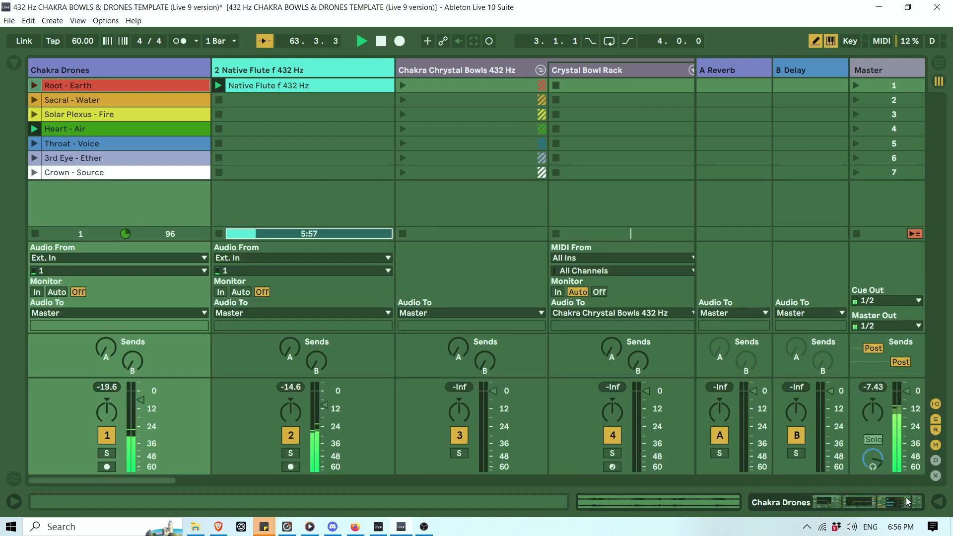
drag(141, 401, 141, 406)
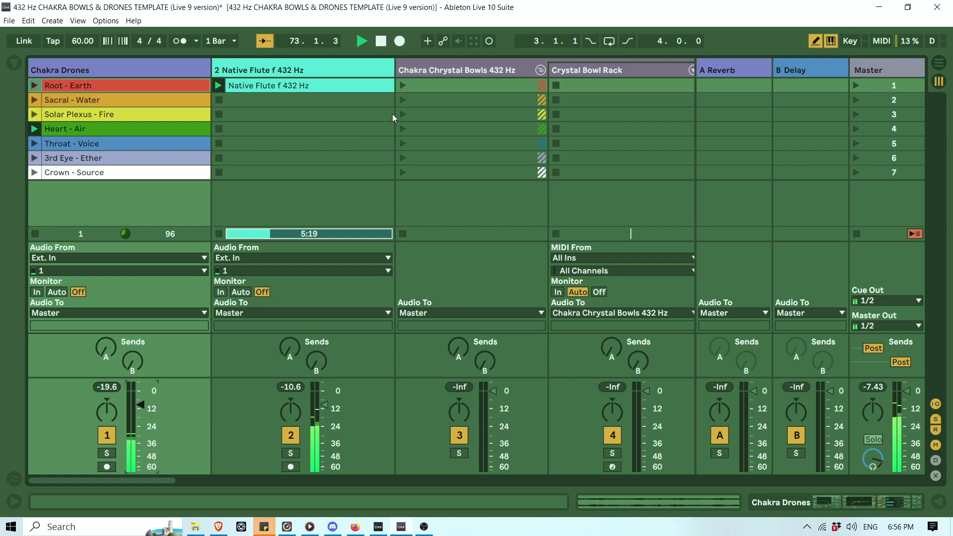
click(381, 43)
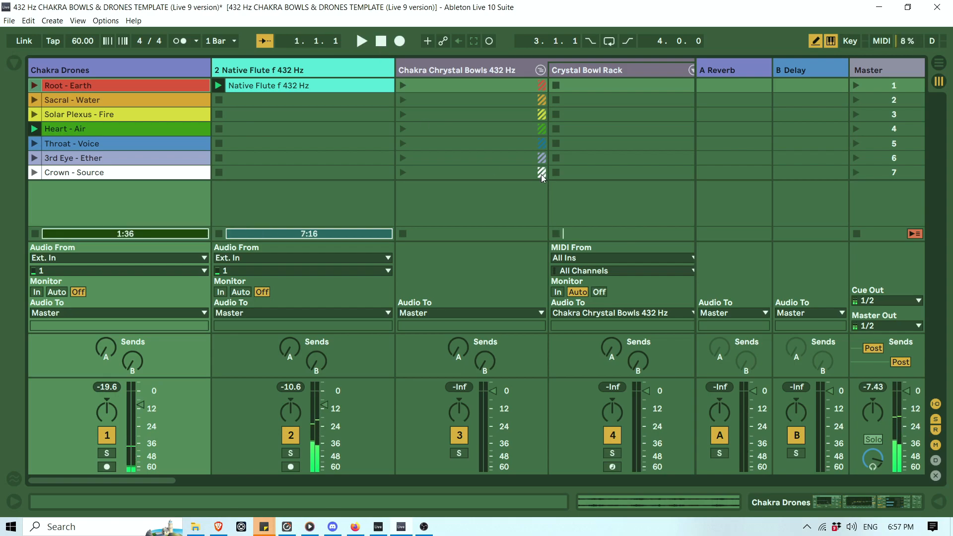
click(915, 233)
Audition the Singing Bowls F HEART sustained clip together with the F HEART clip on the sustained Hits 2 track.
drag(96, 483, 523, 475)
click(378, 120)
key(Down)
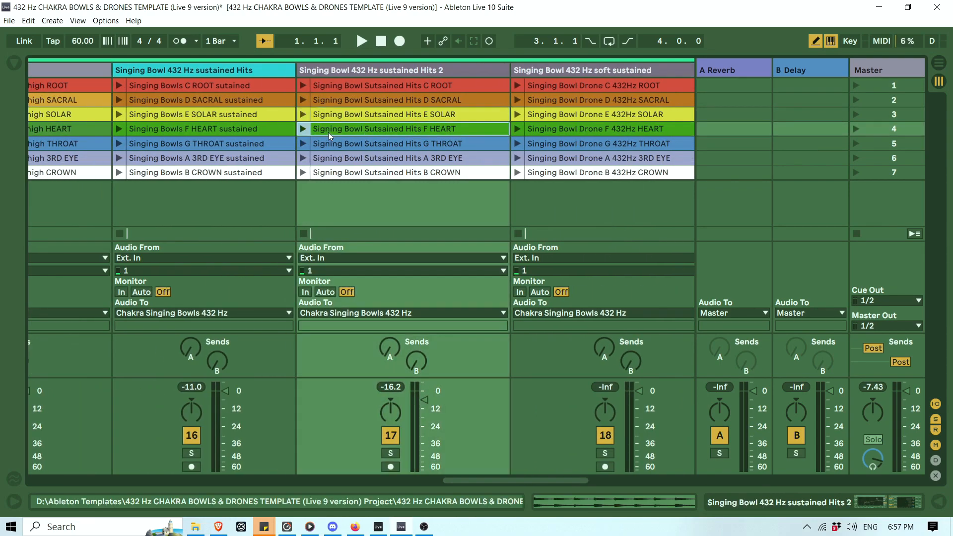
click(119, 128)
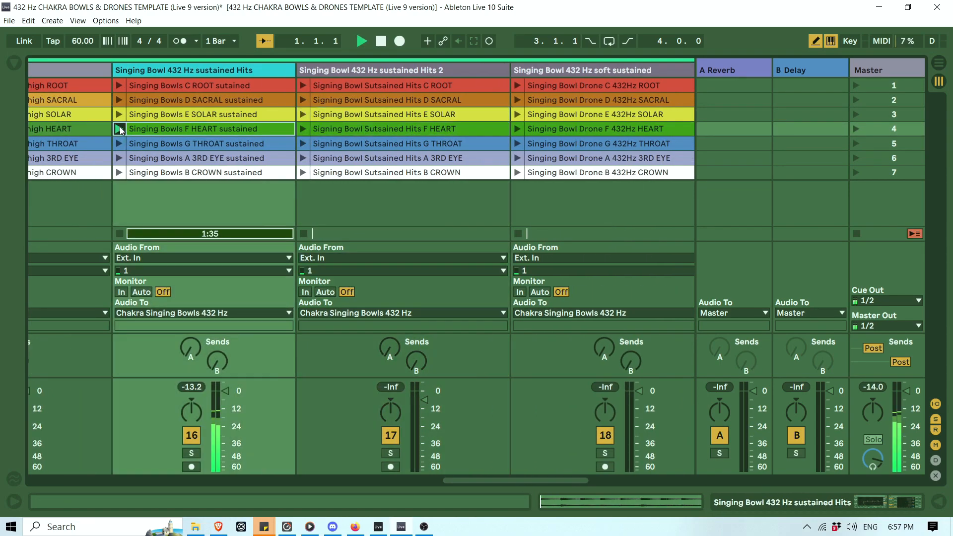
click(301, 129)
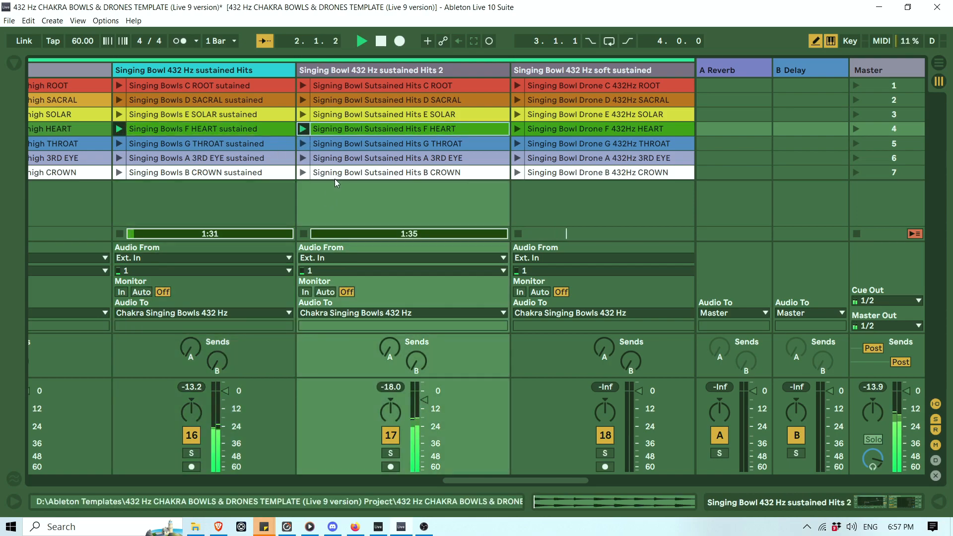
key(space)
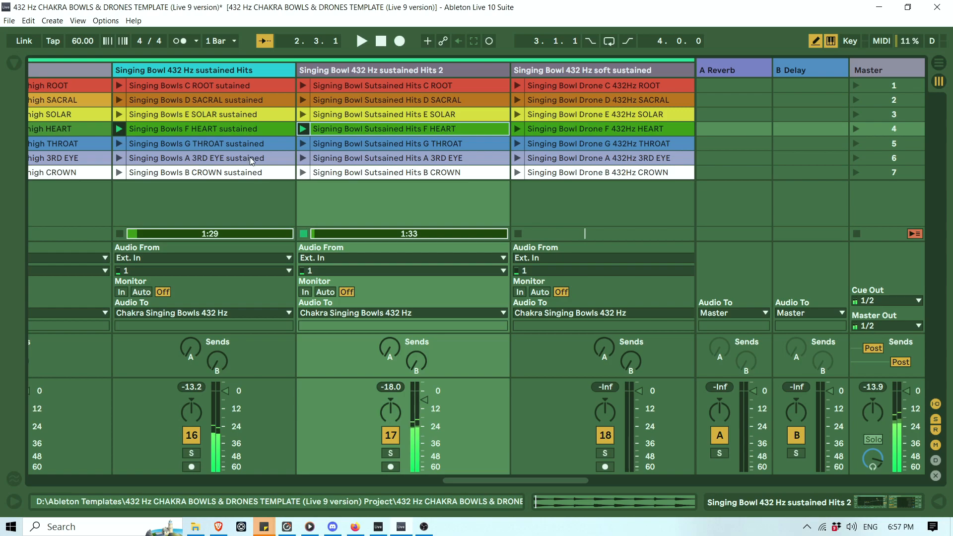
Copy the Singing Bowls F HEART sustained clip into the Arrangement at bar 1 of its own track and re-enable arrangement playback.
click(227, 129)
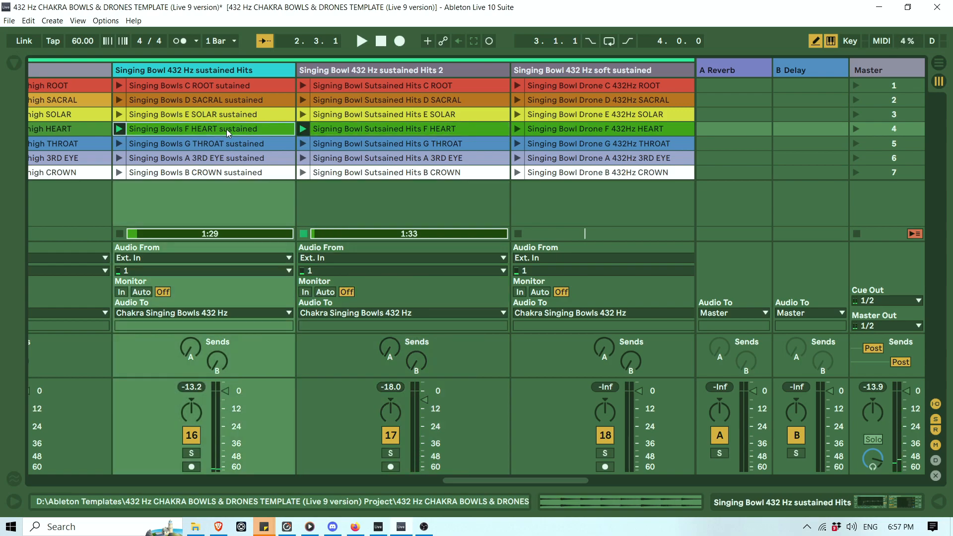
right_click(226, 129)
click(257, 149)
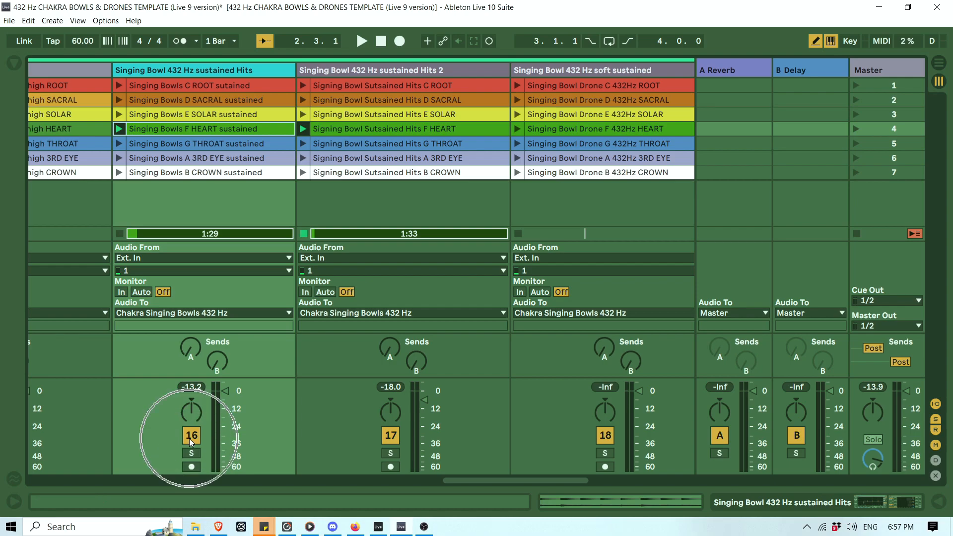
key(Tab)
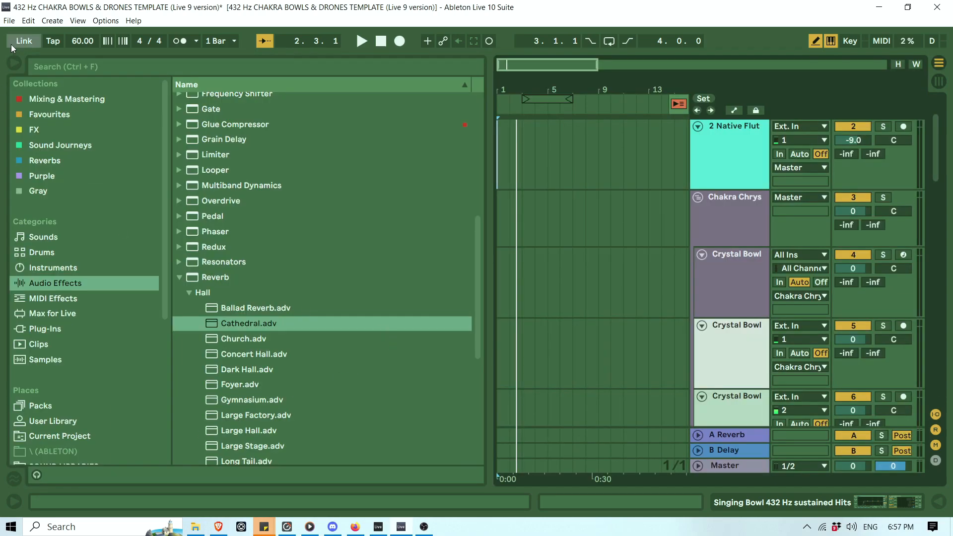
click(14, 64)
drag(938, 140, 946, 307)
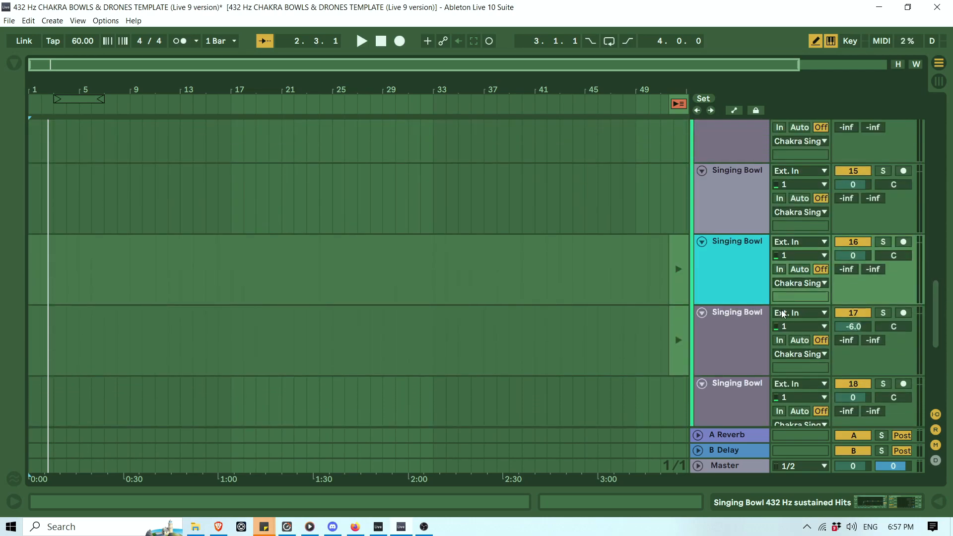
click(755, 258)
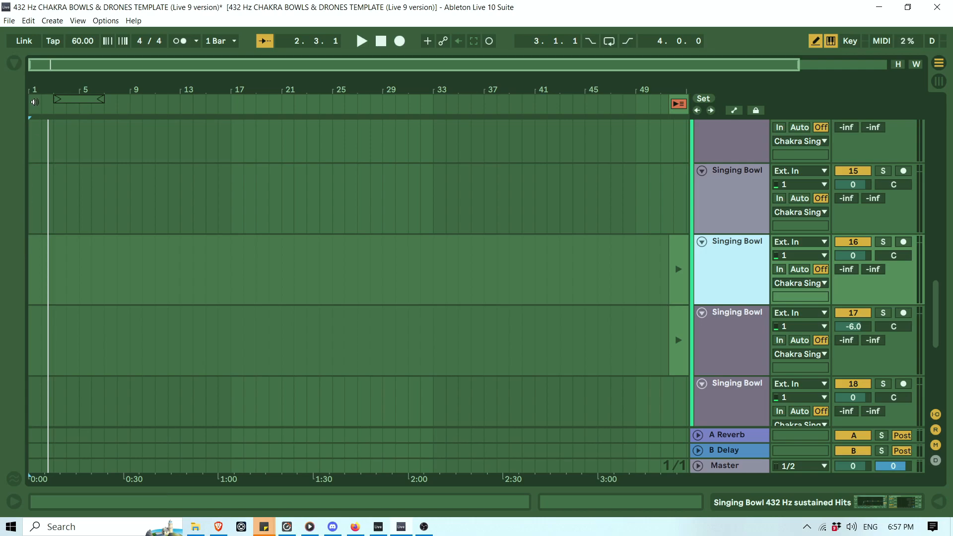
click(31, 281)
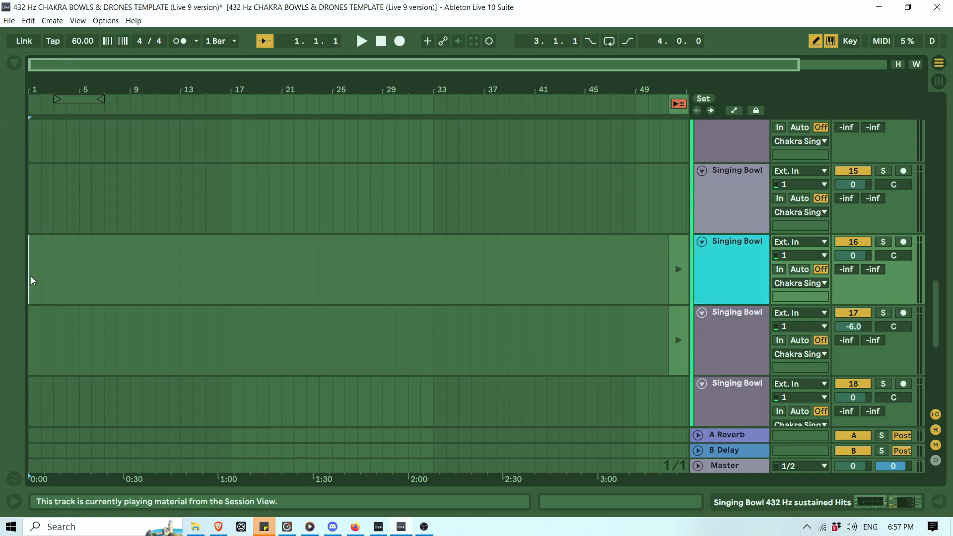
key(ctrl+v)
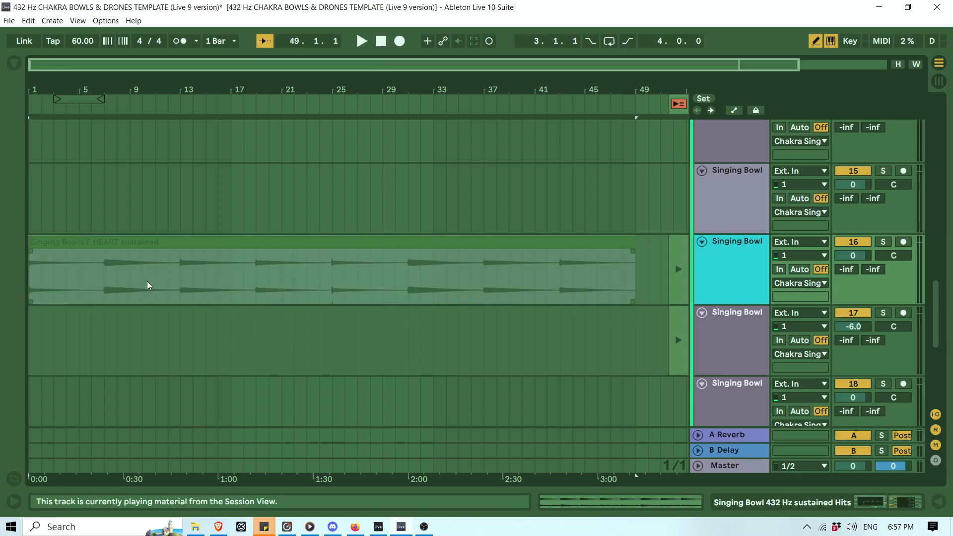
click(681, 105)
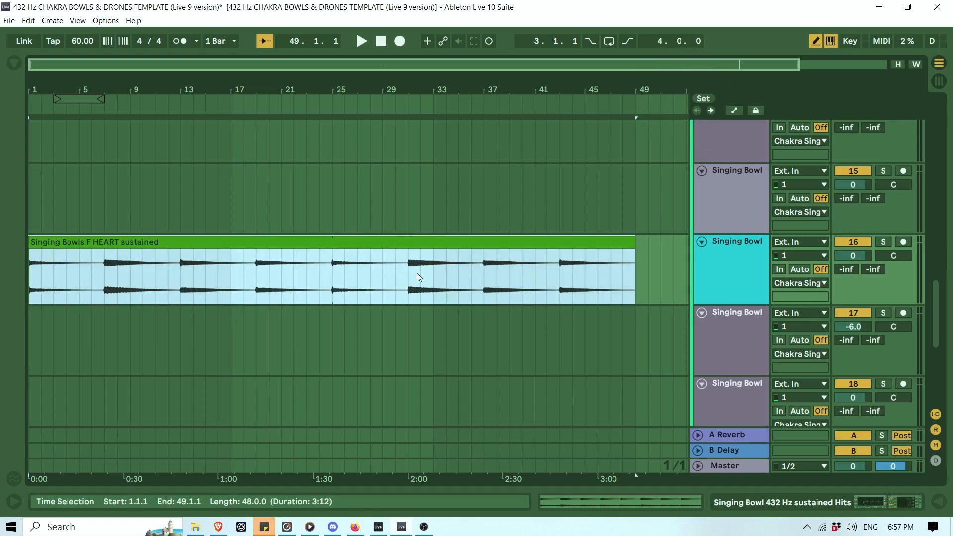
Set the loop range from bar 1 to bar 25 and play the arrangement from the start.
drag(93, 99, 333, 99)
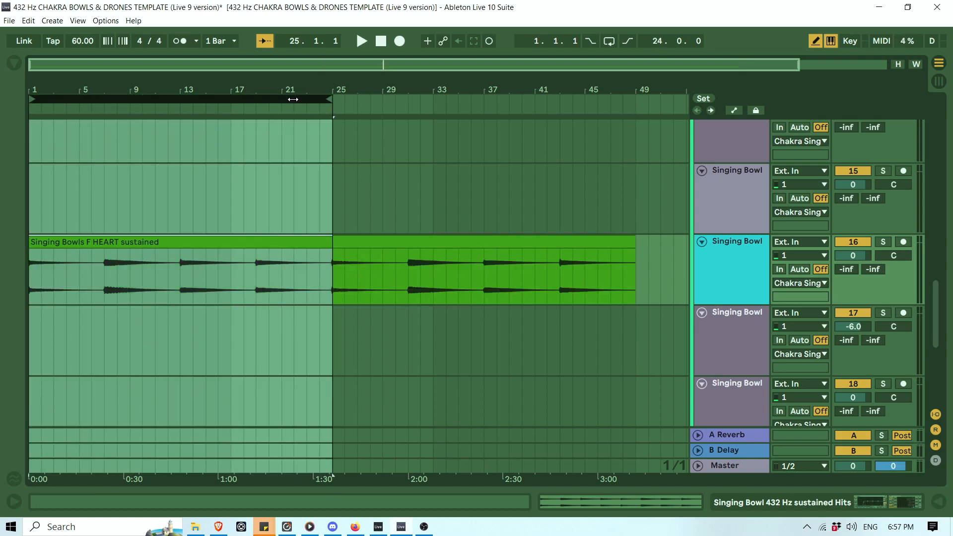
click(293, 98)
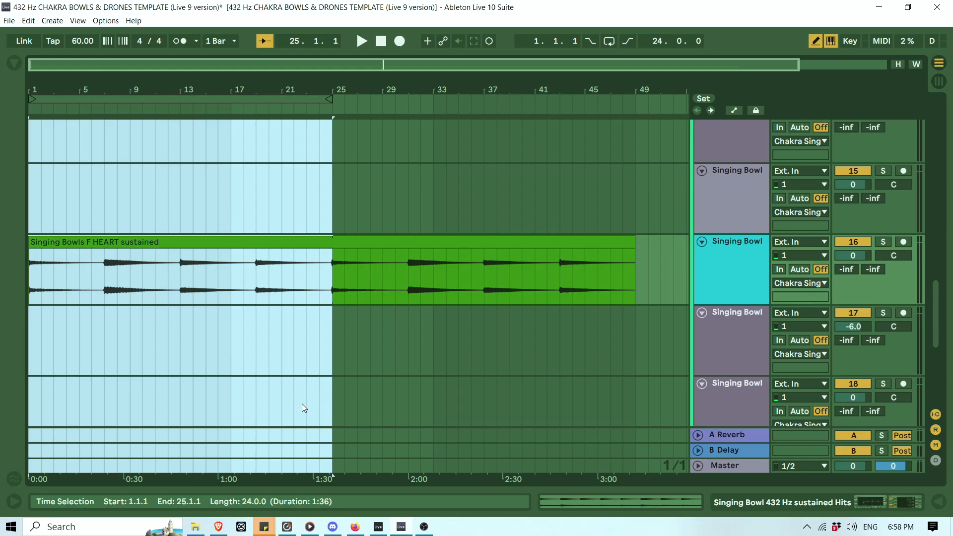
click(184, 99)
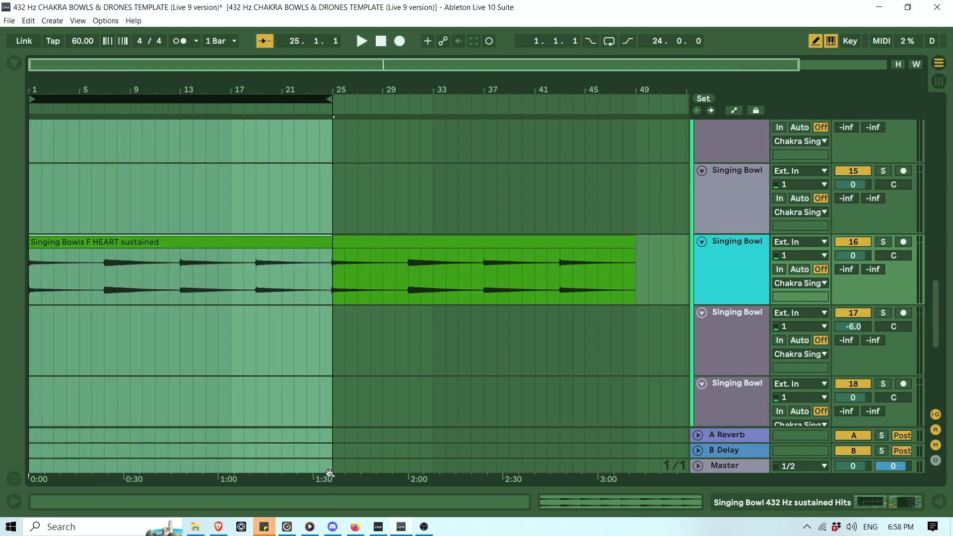
key(space)
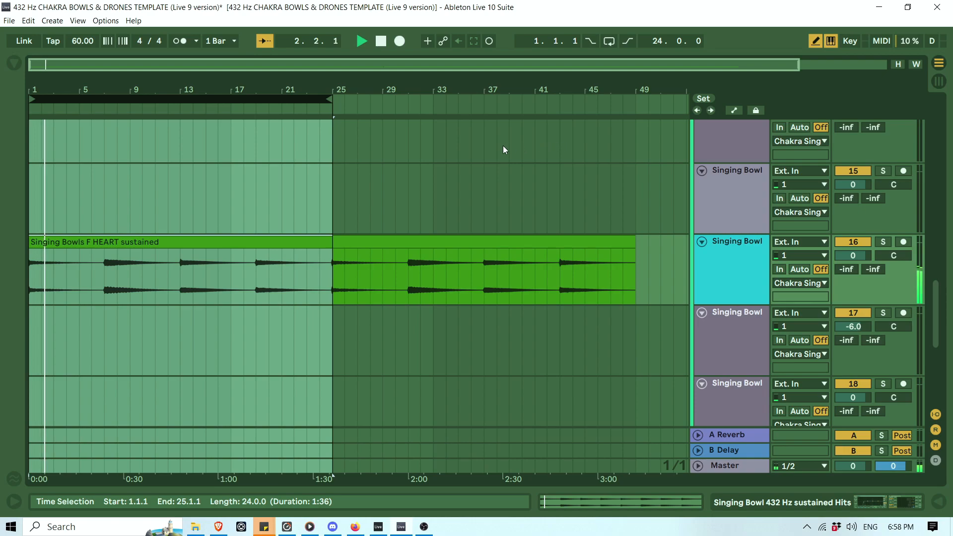
Copy the Heart - Air drone clip from the Session into the Arrangement at bar 1 of the Chakra Drones track, stopping playback.
click(940, 82)
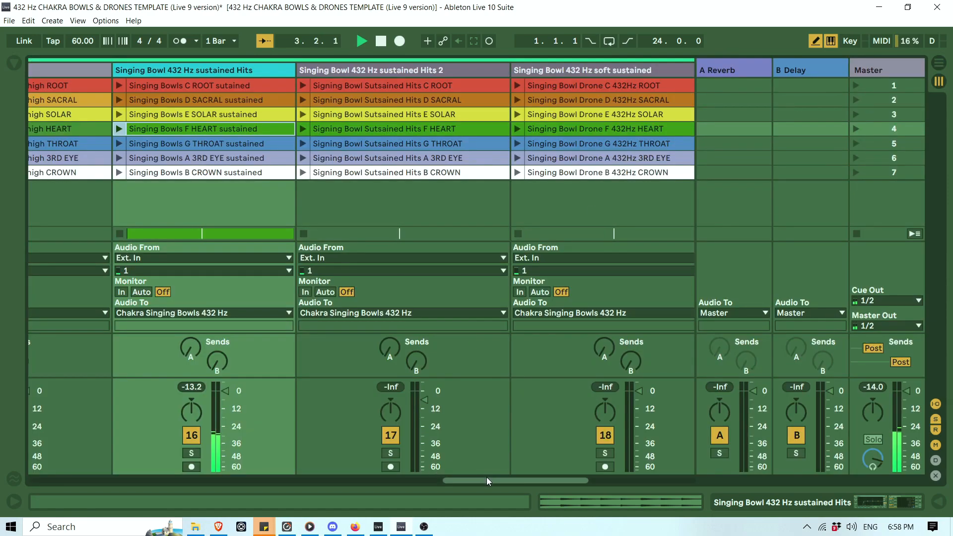
drag(486, 478, 43, 461)
right_click(98, 128)
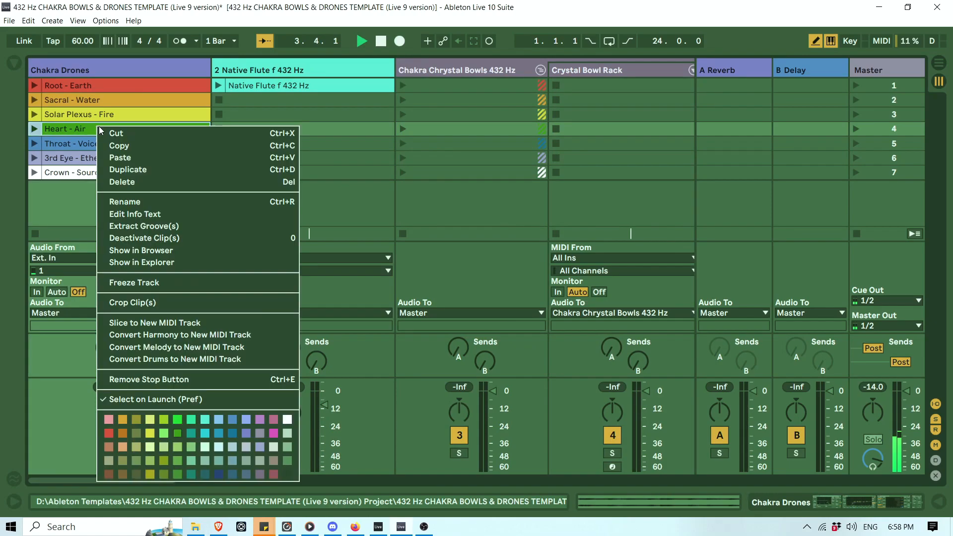
click(112, 143)
key(Tab)
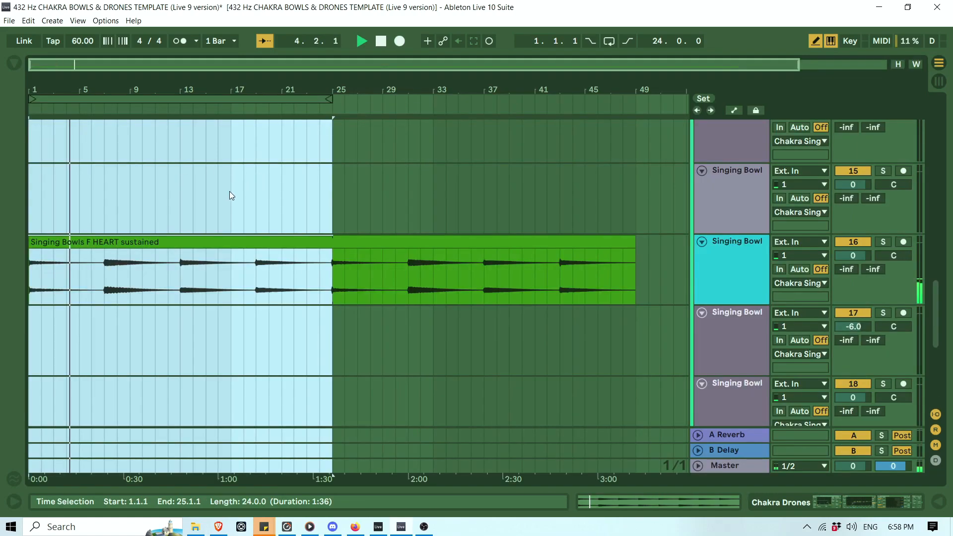
drag(936, 309, 950, 103)
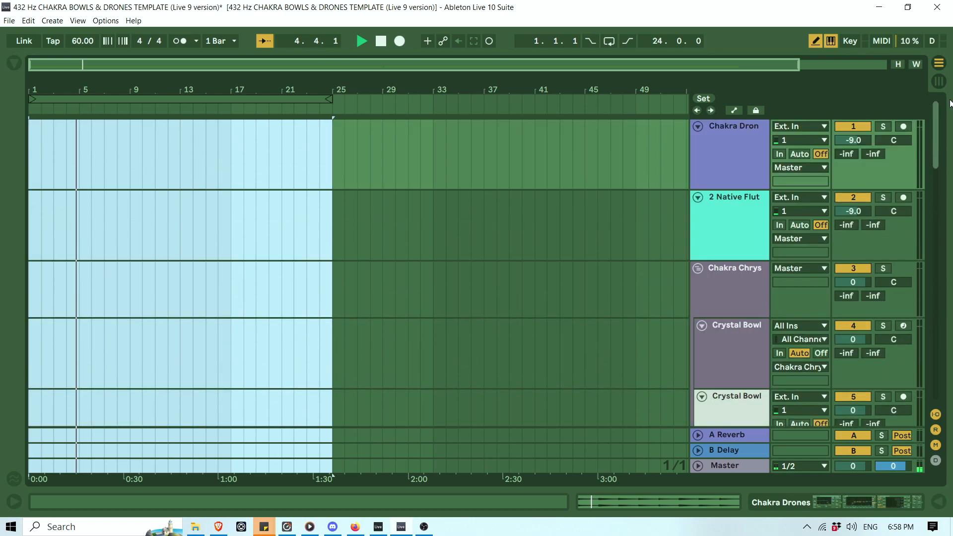
click(34, 137)
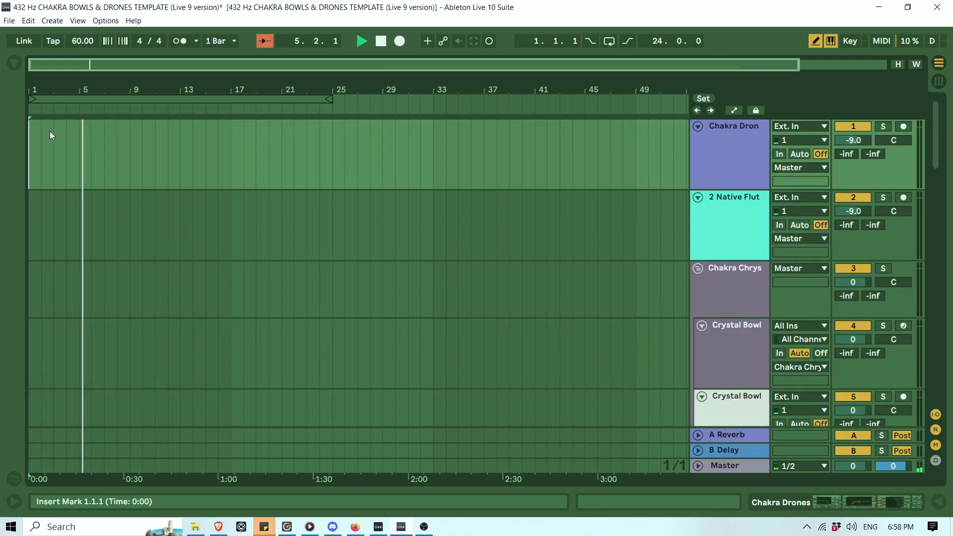
key(ctrl+v)
click(382, 42)
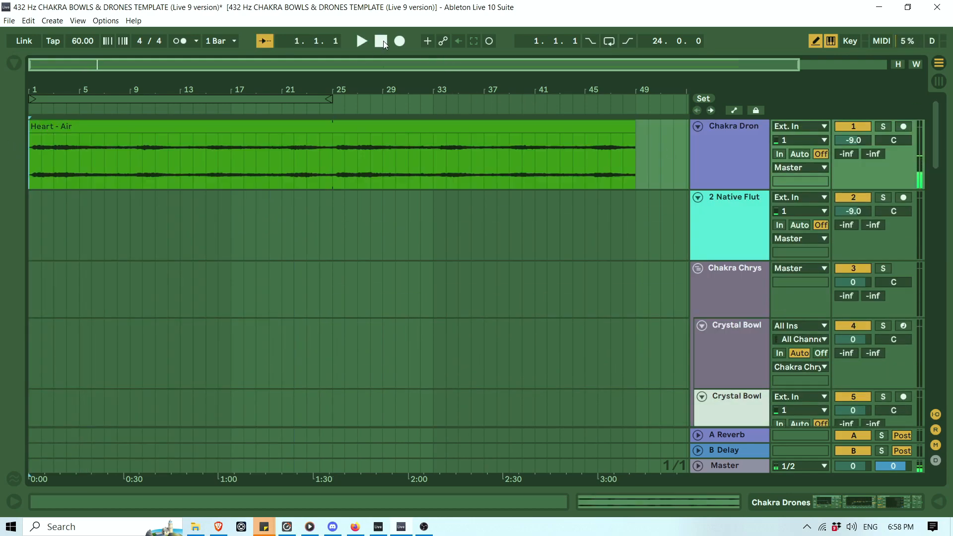
Add a fade-in to the Heart - Air clip reaching about bar 17 and bend its curve to about bar 7.
click(33, 140)
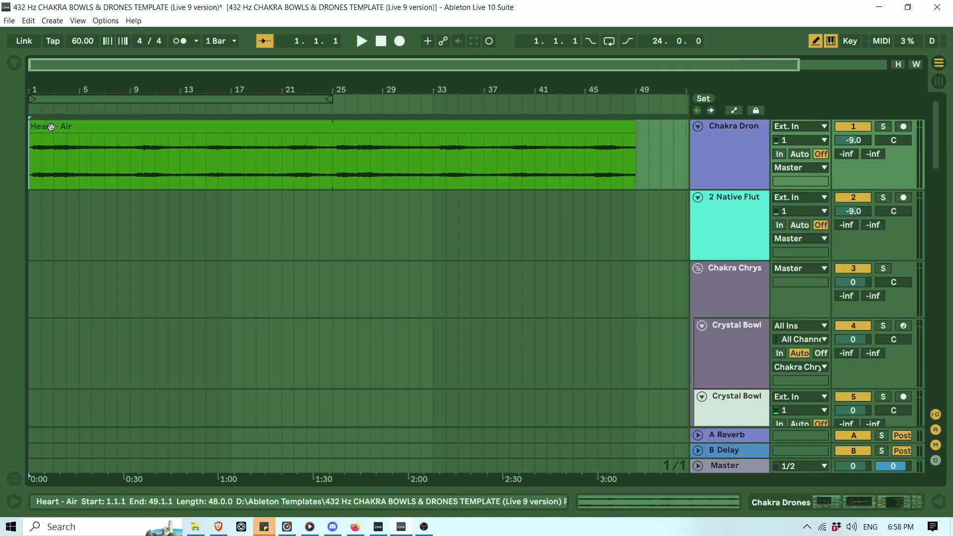
click(33, 138)
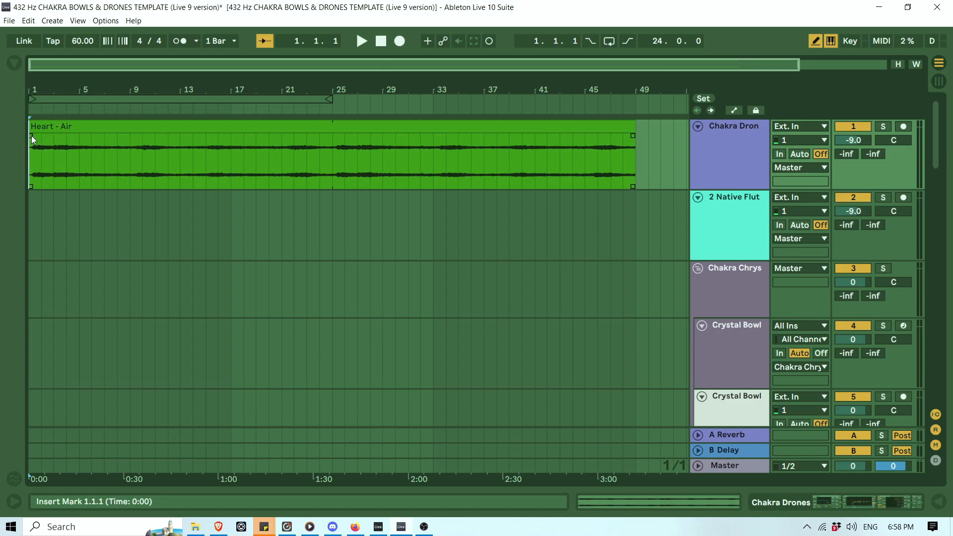
drag(31, 135, 234, 118)
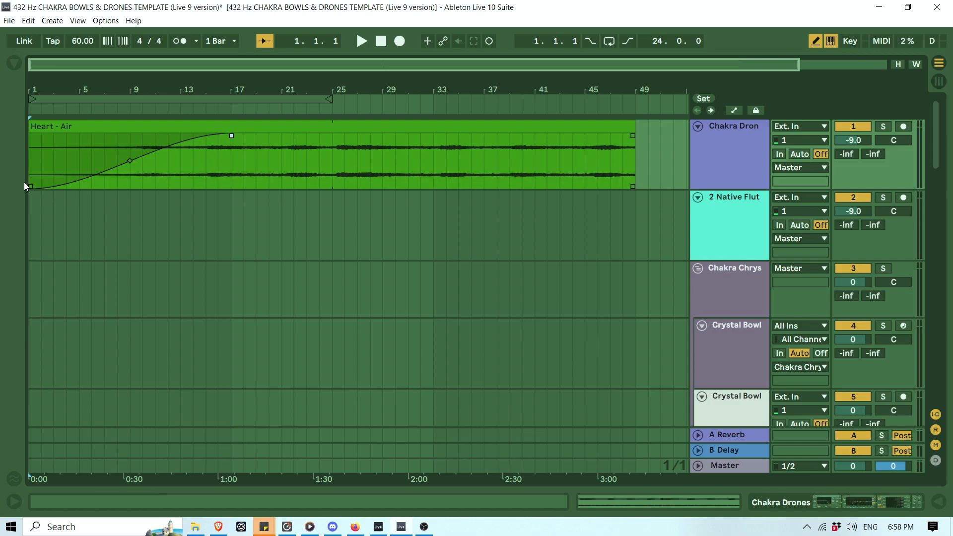
drag(132, 161, 93, 148)
drag(97, 161, 104, 174)
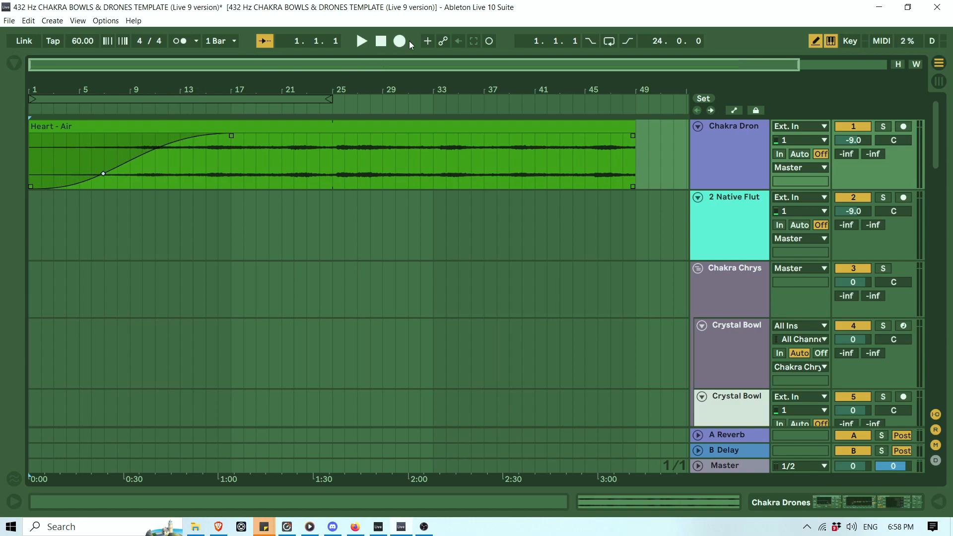
Play back the faded-in Heart - Air drone and raise the Chakra Drones track's volume to -6.9 dB.
click(360, 40)
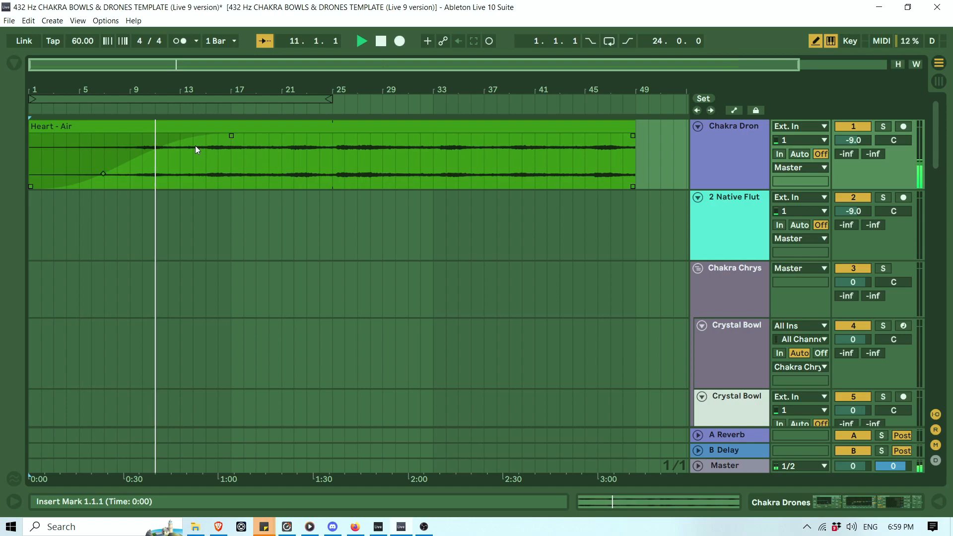
click(221, 97)
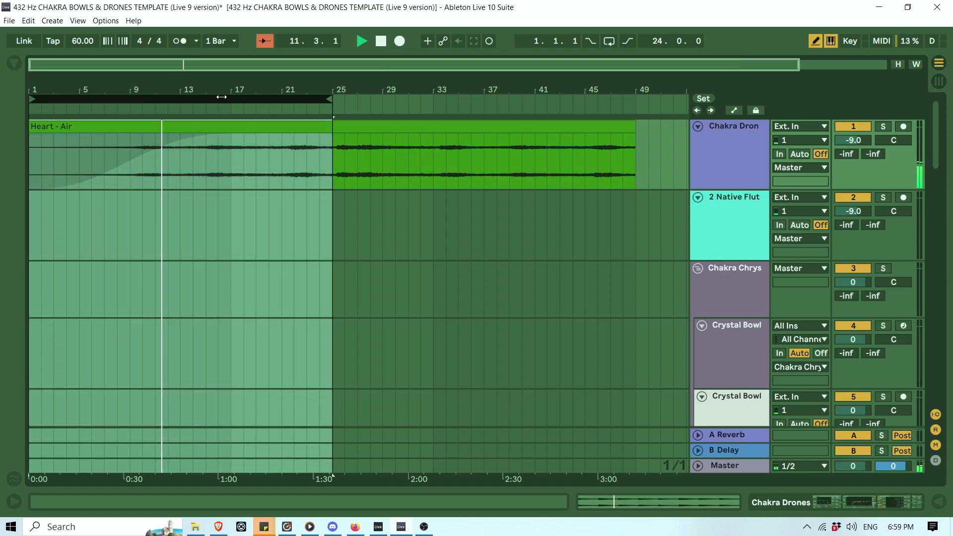
drag(222, 92, 222, 74)
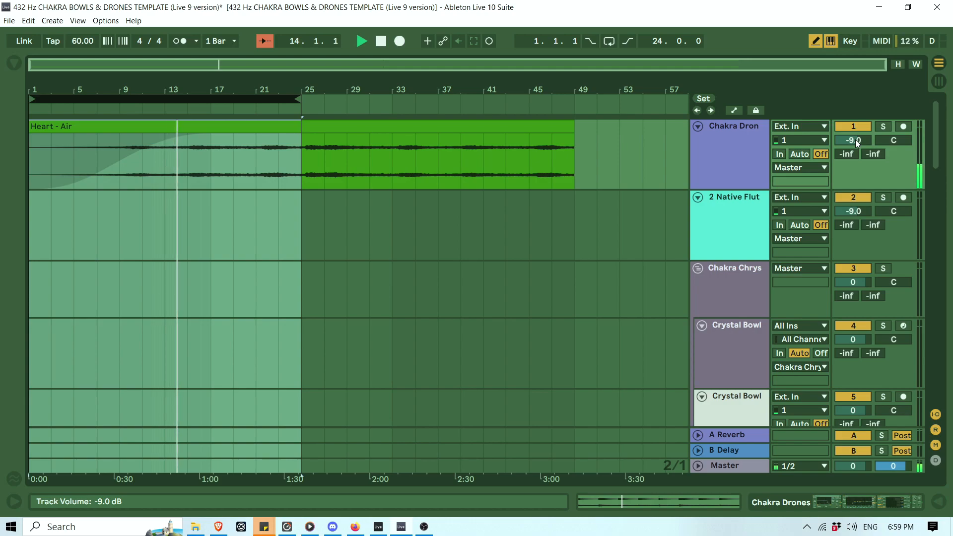
drag(856, 140, 856, 130)
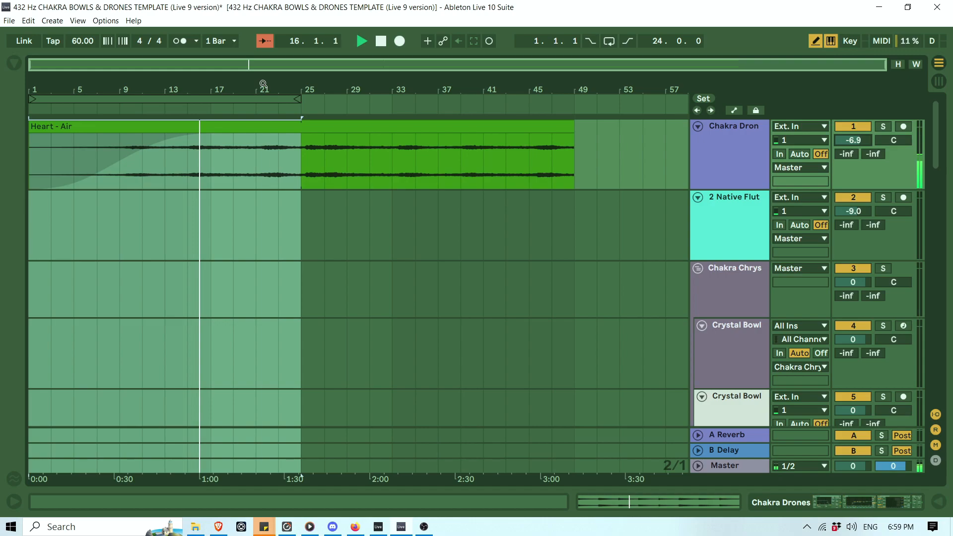
Move the loop range to bars 25 to 49 and stop playback.
drag(249, 99, 489, 99)
scroll(457, 158, down, 3)
scroll(416, 214, down, 3)
key(space)
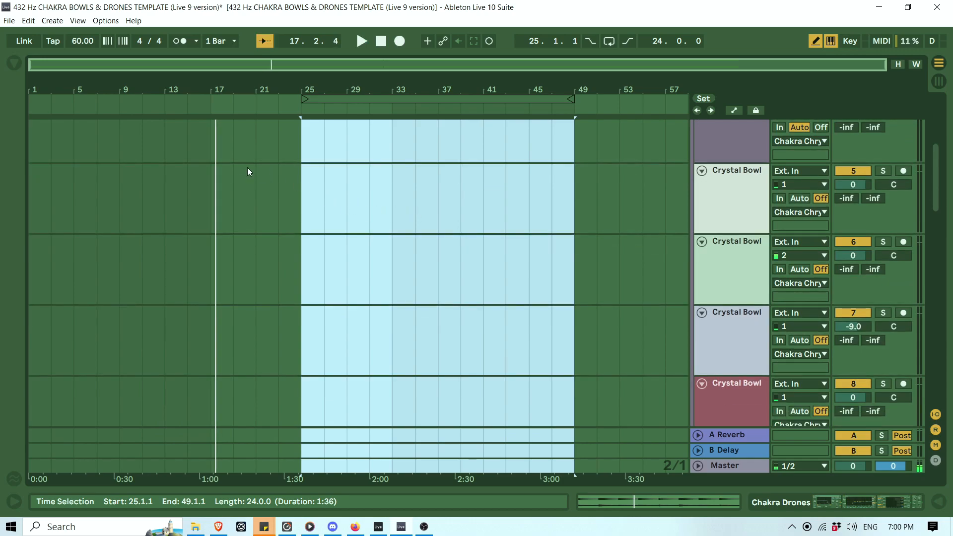
Copy the Signing Bowl Sutsained Hits F HEART clip from the Session into the Arrangement at bar 17 of its own track.
drag(937, 151, 929, 300)
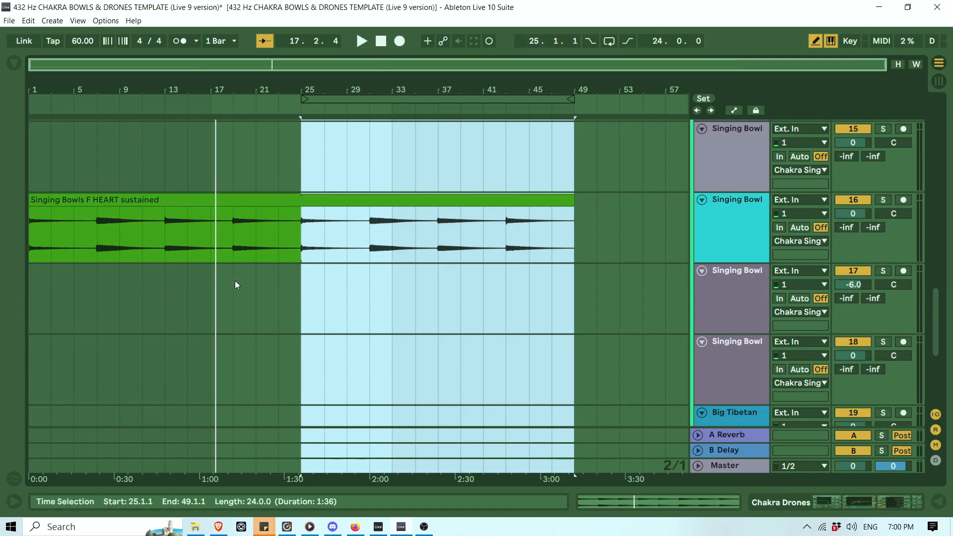
key(Tab)
drag(159, 479, 558, 439)
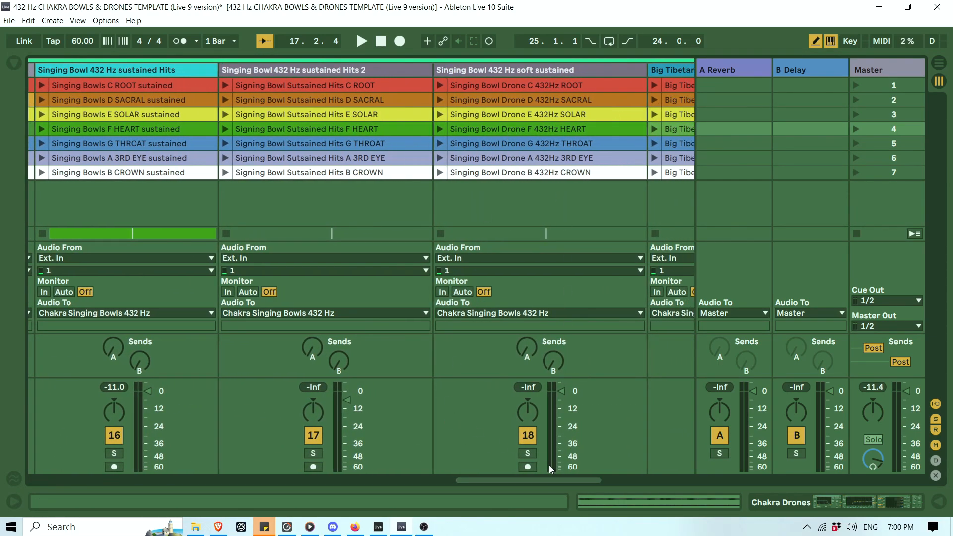
mouse_move(554, 481)
mouse_down()
mouse_move(543, 486)
mouse_move(611, 478)
mouse_move(549, 489)
mouse_up()
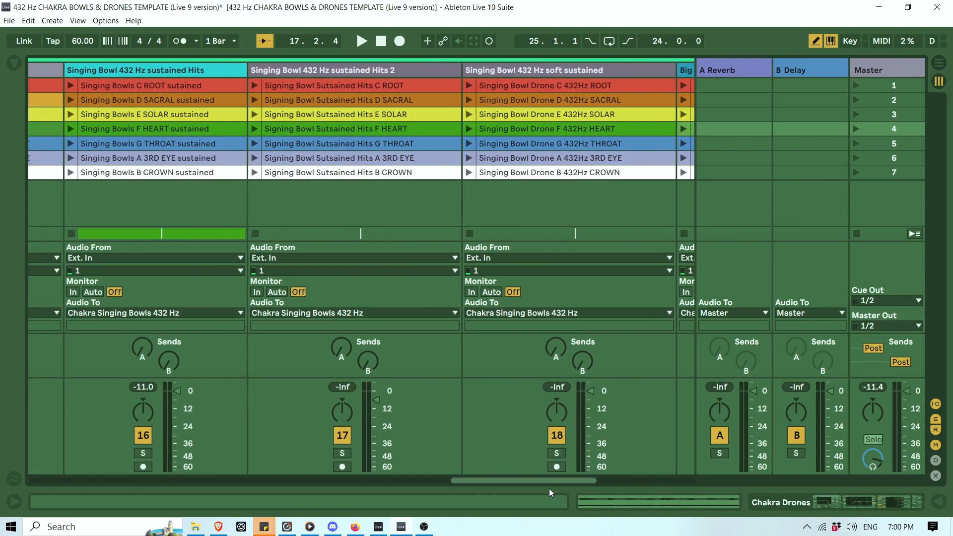
right_click(362, 130)
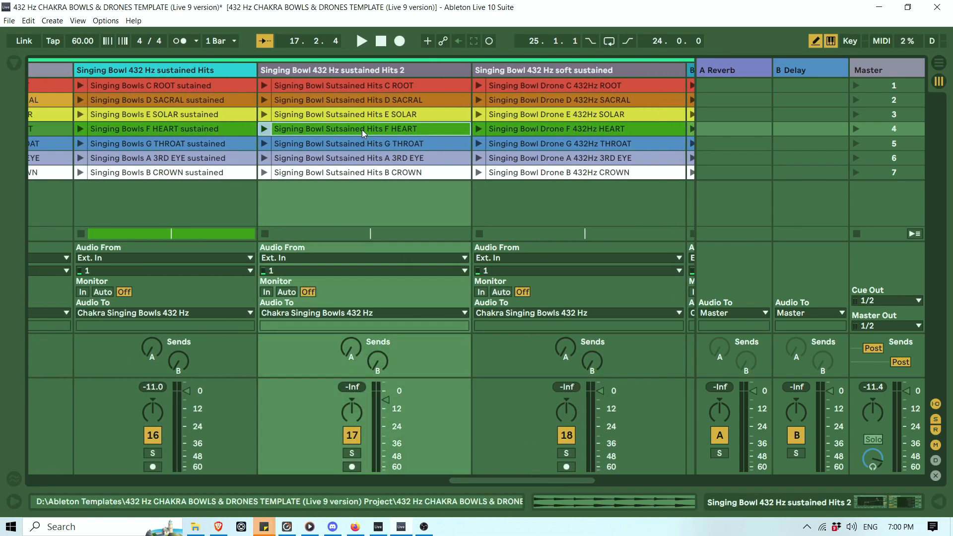
click(388, 148)
key(Tab)
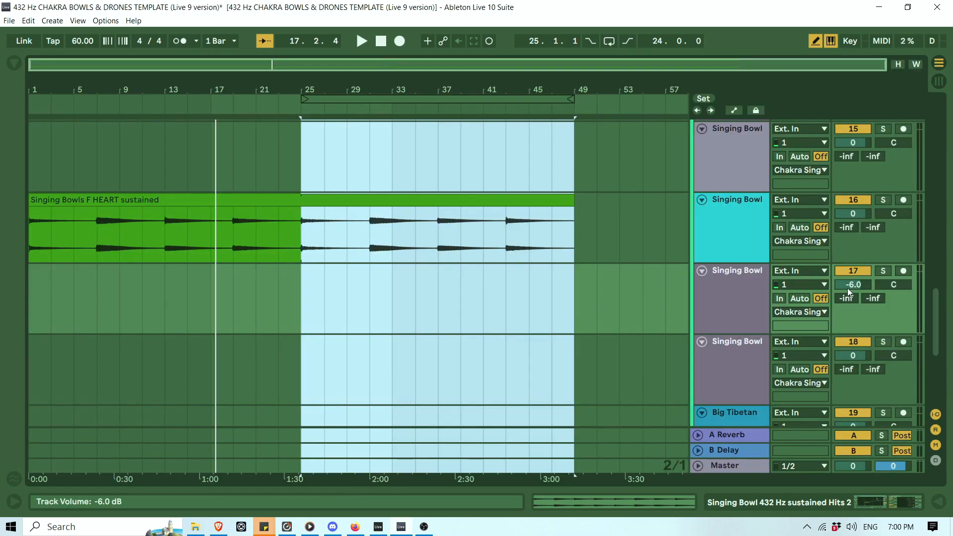
click(216, 294)
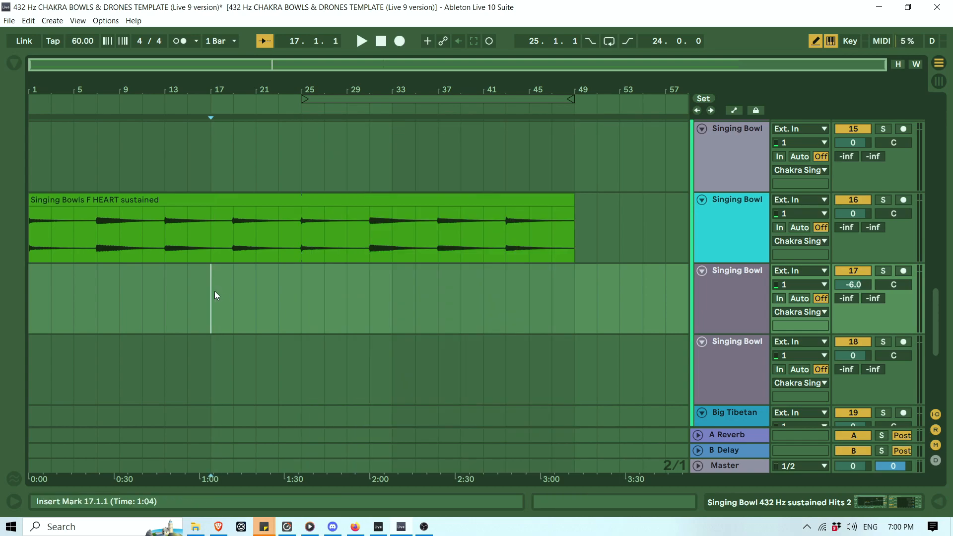
key(ctrl+v)
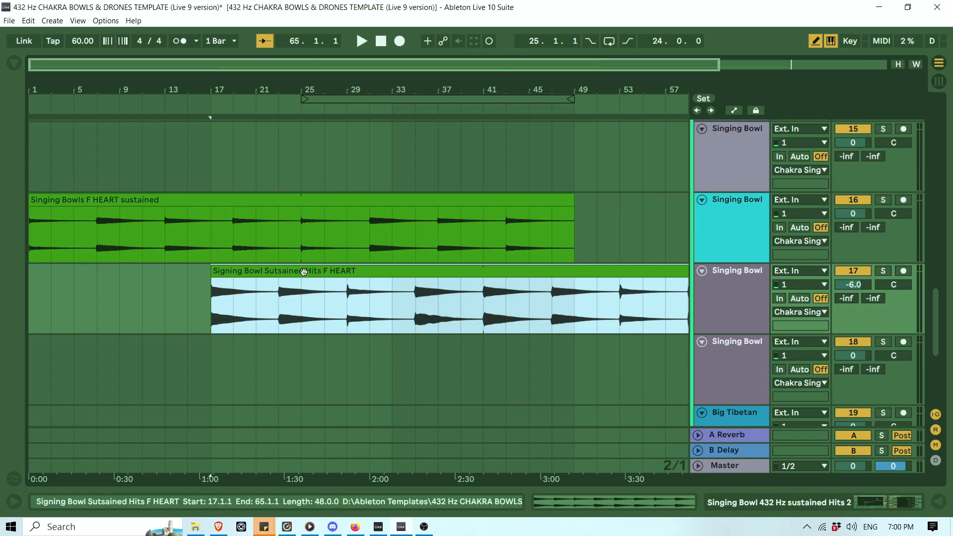
Try the second singing bowl clip at bar 25, move it back to bar 17, and play the arrangement from about bar 12.
drag(299, 272, 389, 270)
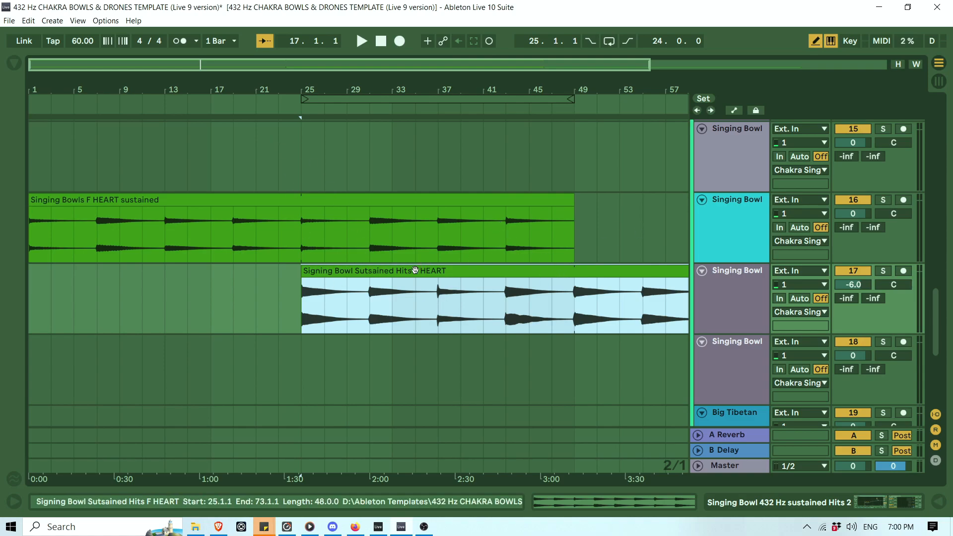
drag(418, 272, 326, 274)
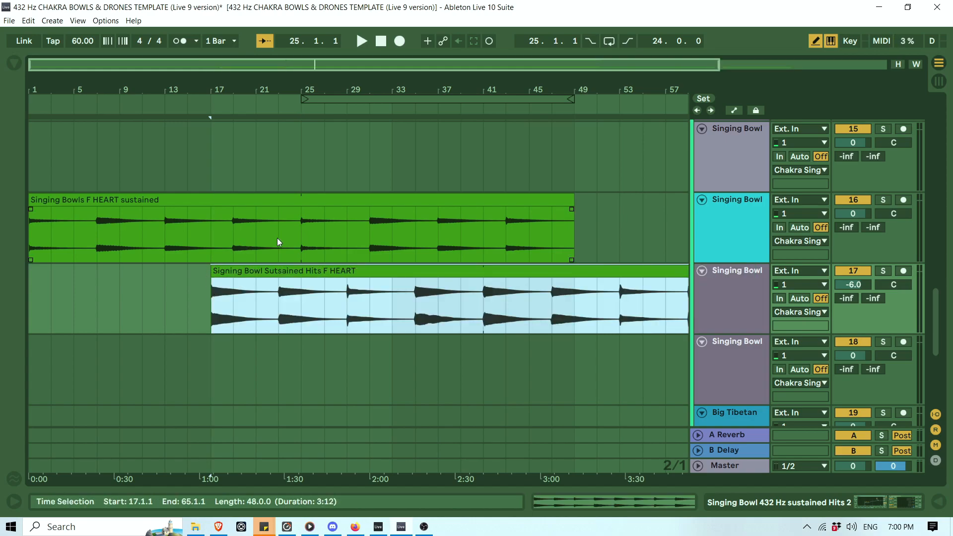
click(156, 99)
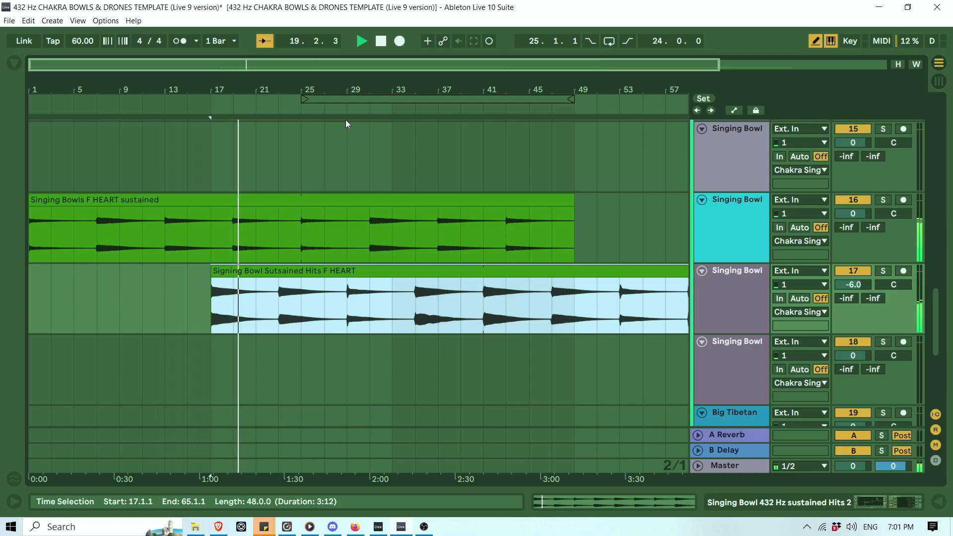
drag(339, 89, 281, 85)
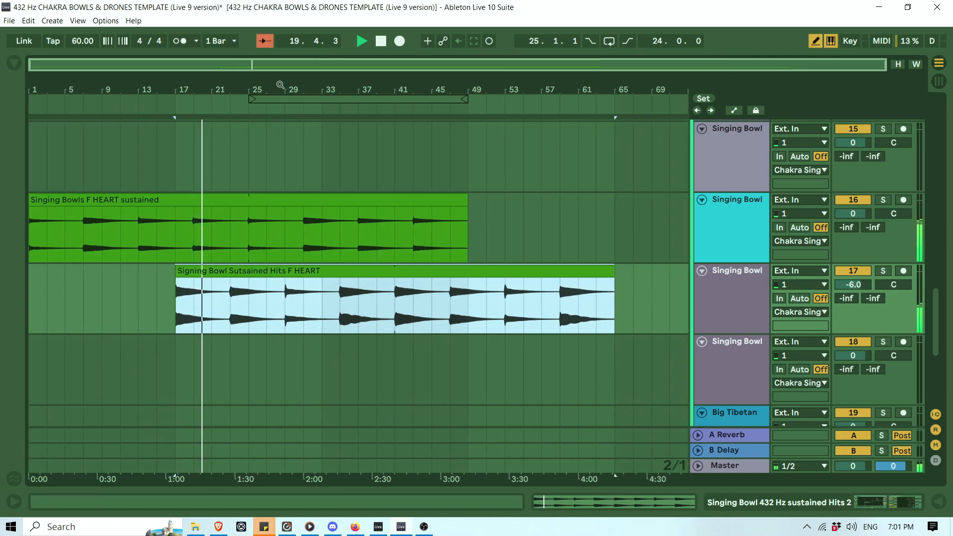
click(450, 99)
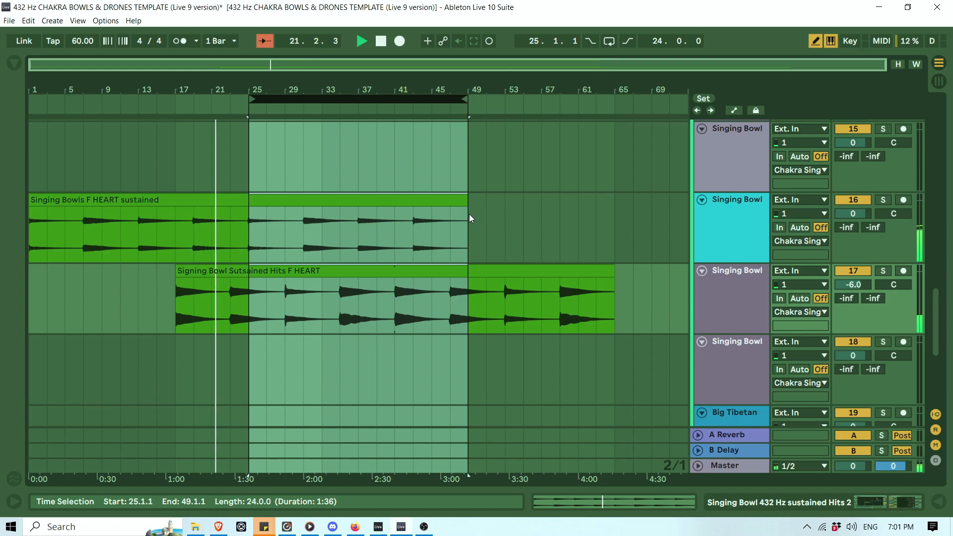
Copy the Native Flute f 432 Hz clip from the Session into the Arrangement at bar 25 of the flute track.
key(Tab)
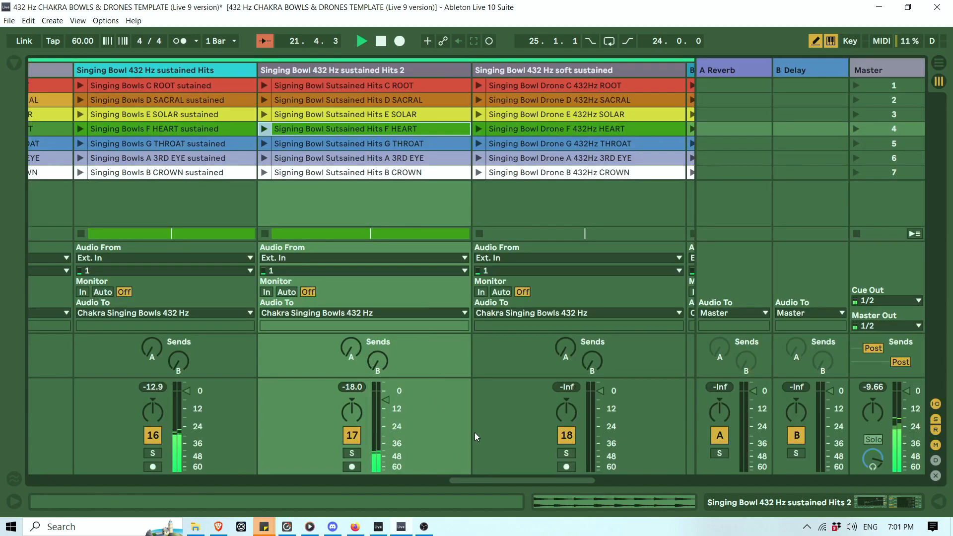
drag(500, 484, 66, 481)
click(304, 89)
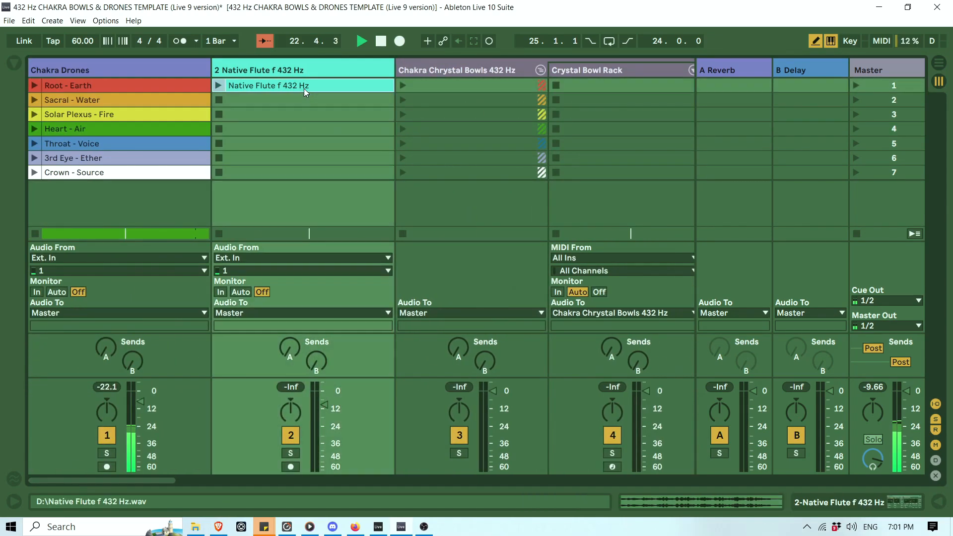
key(Tab)
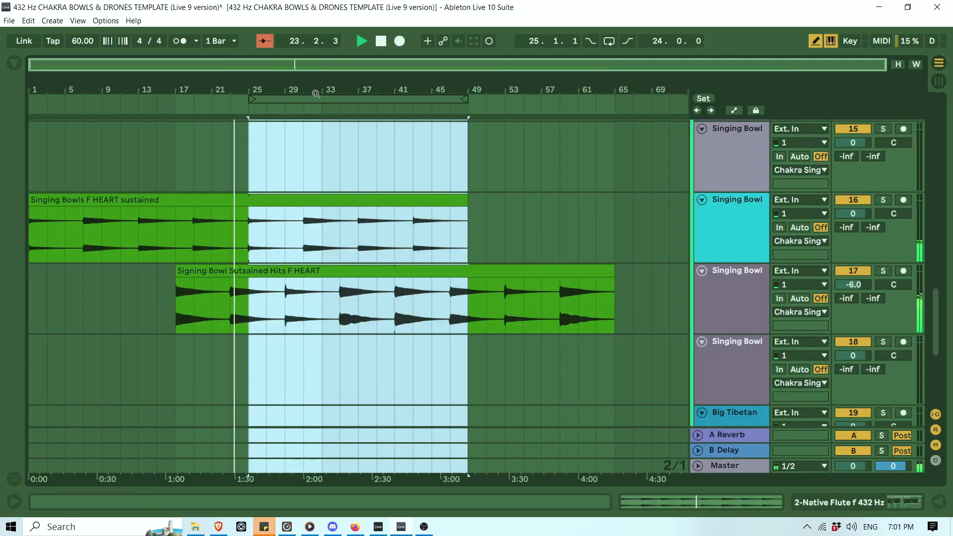
key(Tab)
key(Tab)
scroll(325, 121, up, 8)
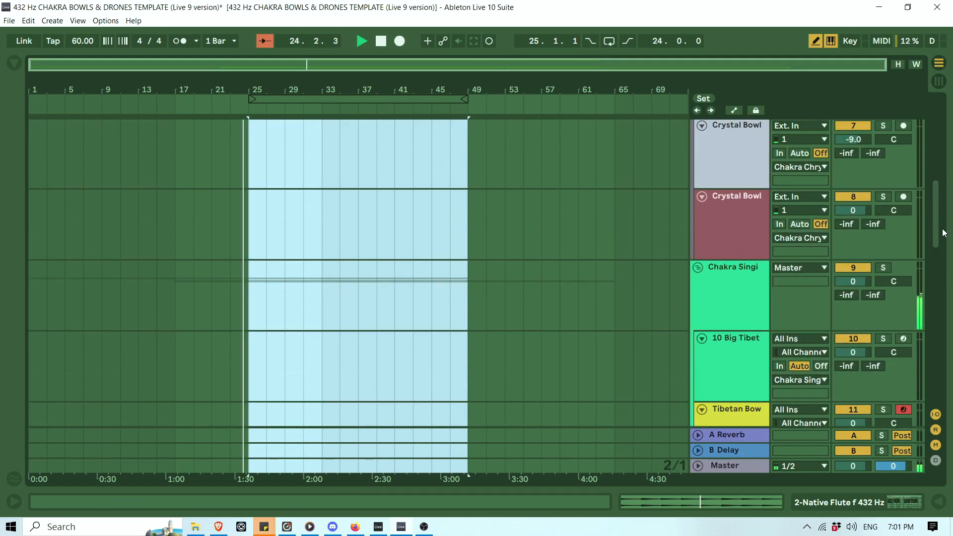
scroll(243, 223, up, 6)
click(249, 219)
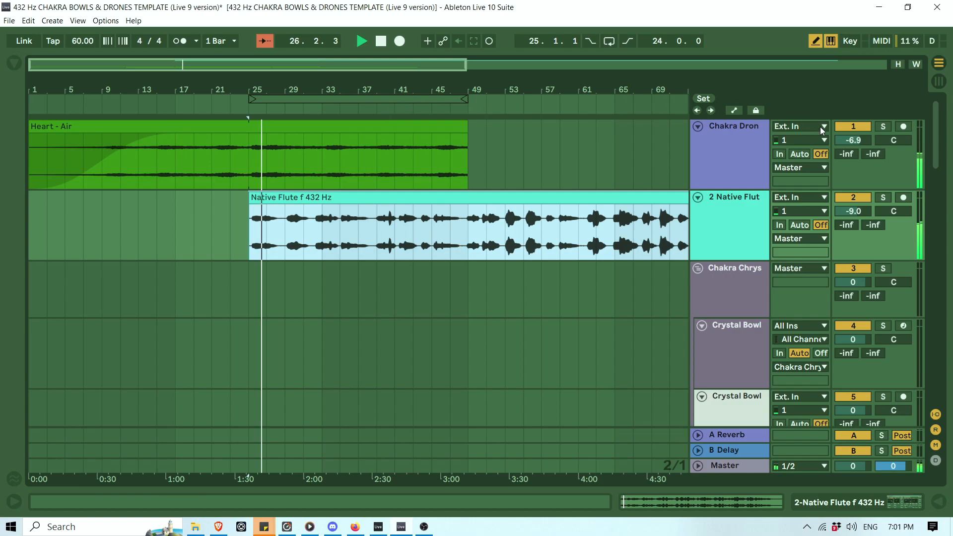
Copy the Shamanic Drum Rack clip from the Session into the Arrangement at bar 33 and extend it to bar 49.
click(716, 153)
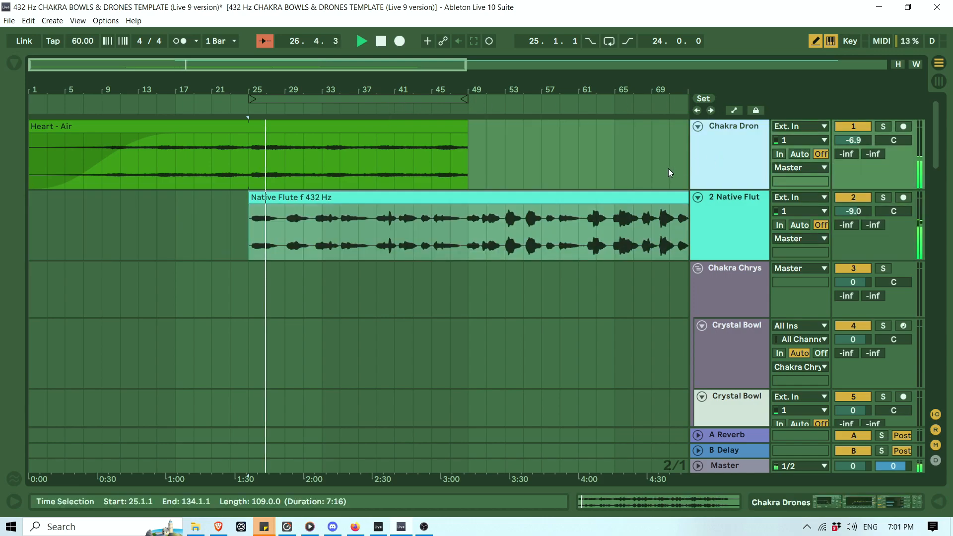
click(939, 82)
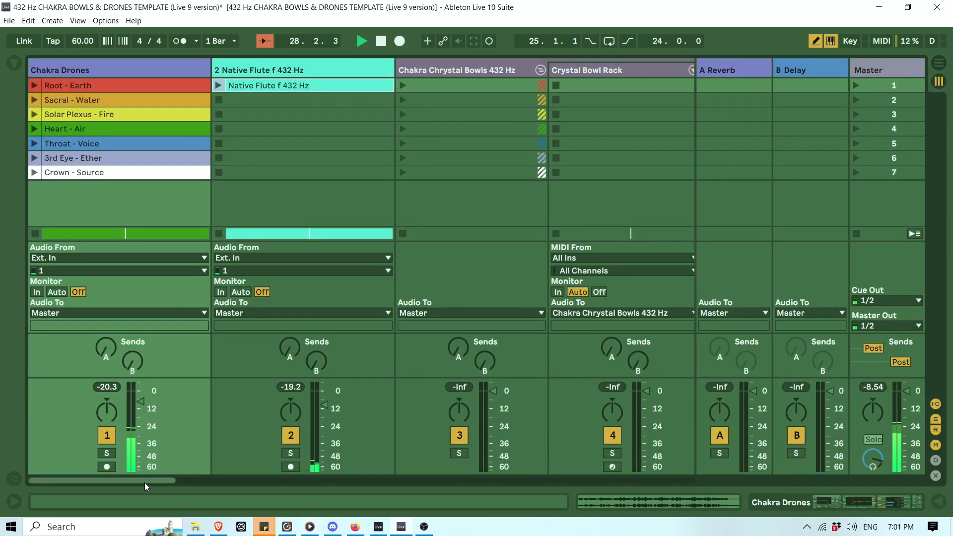
drag(146, 483, 748, 426)
click(582, 86)
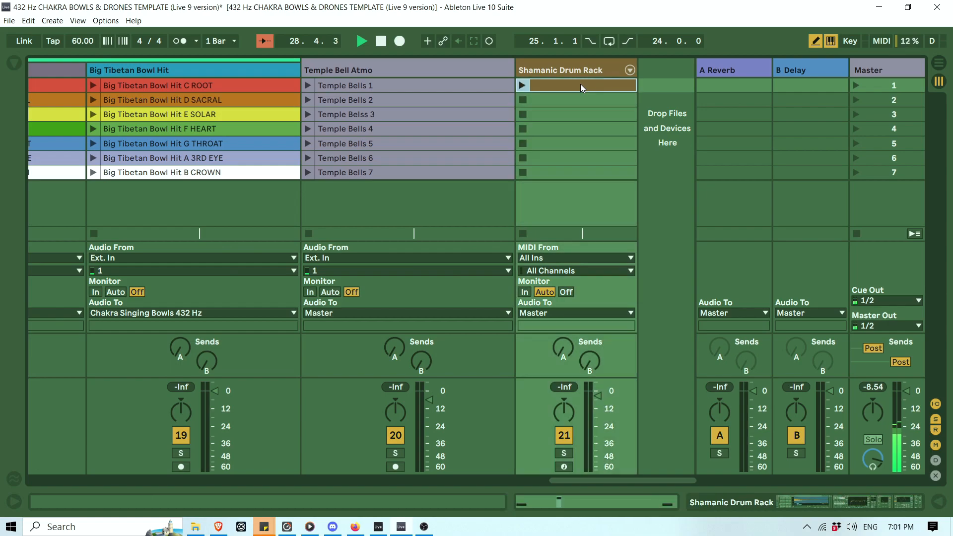
key(Tab)
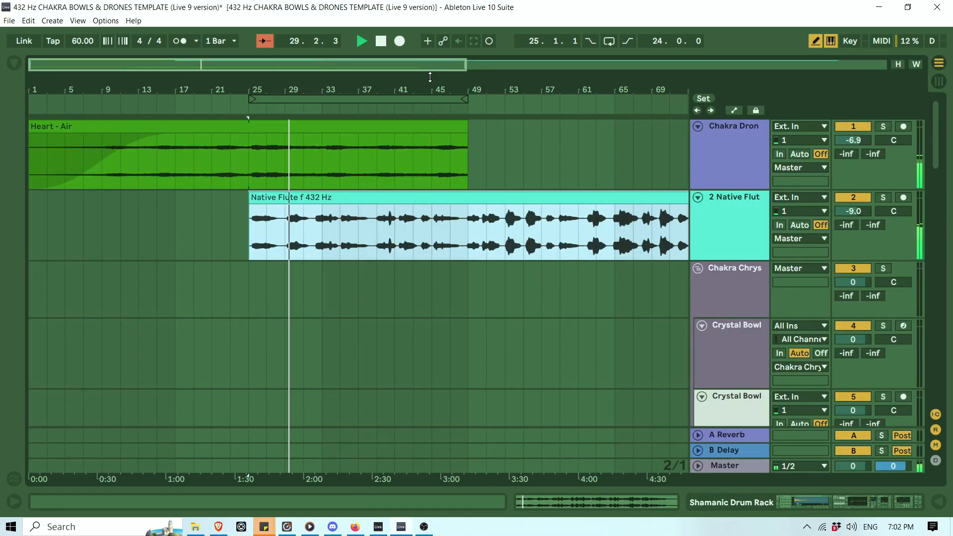
scroll(934, 147, down, 2)
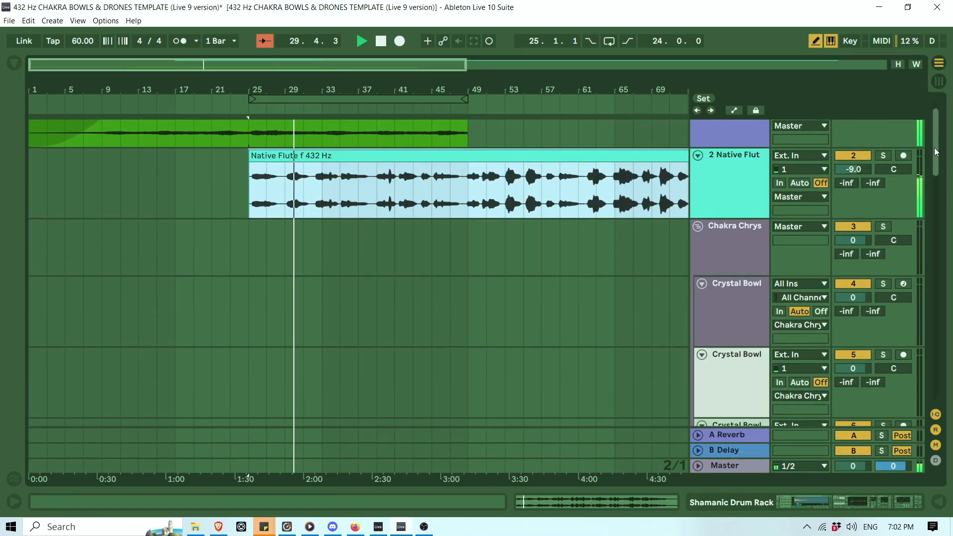
drag(934, 159, 938, 376)
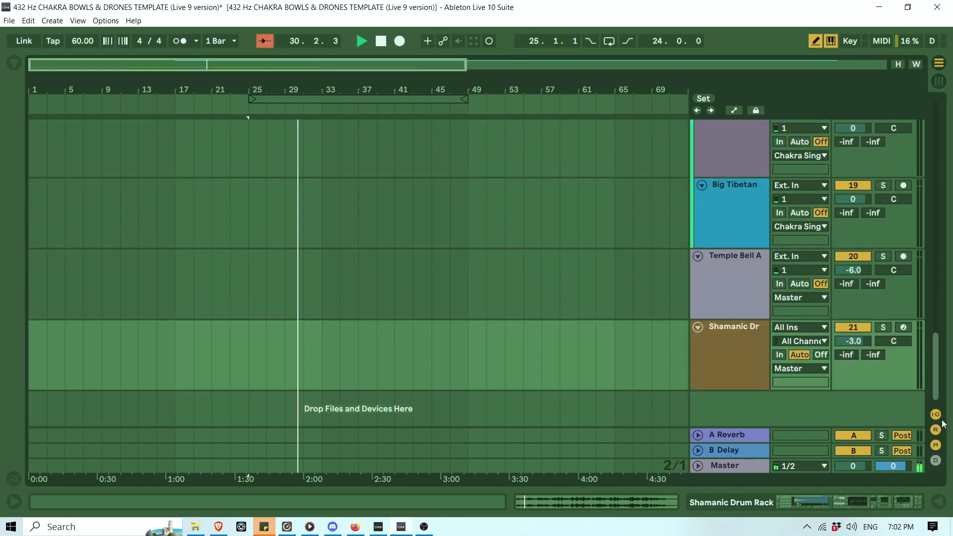
click(329, 337)
key(ctrl+shift+m)
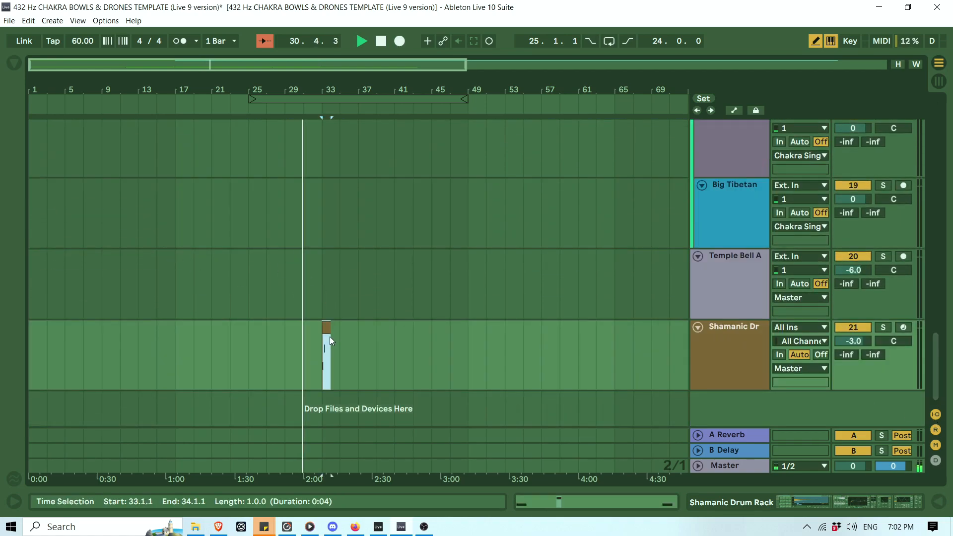
drag(329, 328, 469, 328)
click(536, 256)
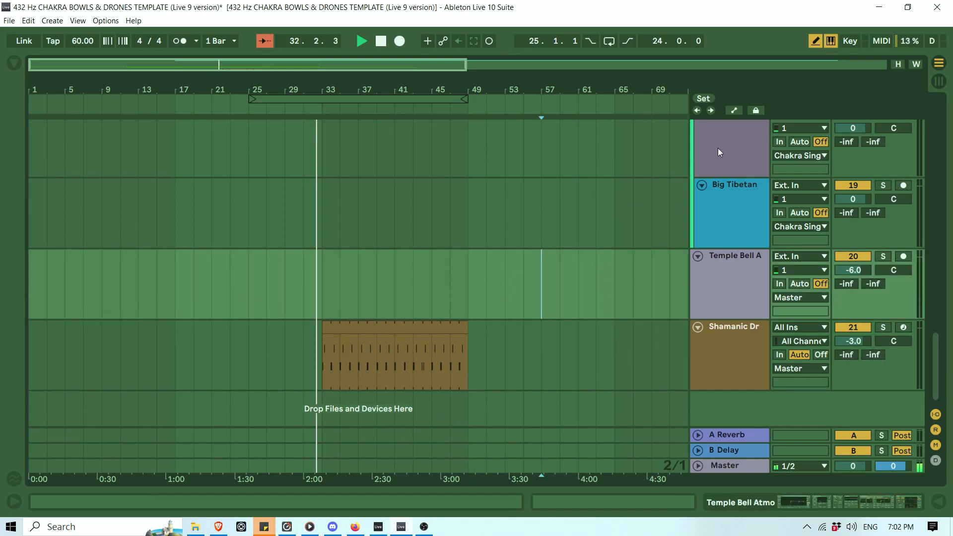
Extend the Singing Bowls F HEART sustained clip to bar 65.
drag(937, 362, 945, 123)
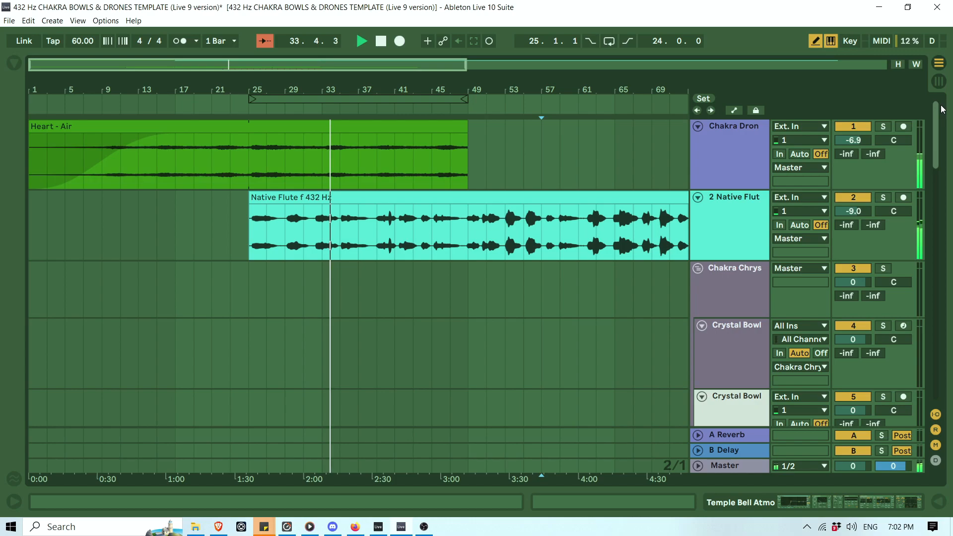
drag(942, 109, 951, 330)
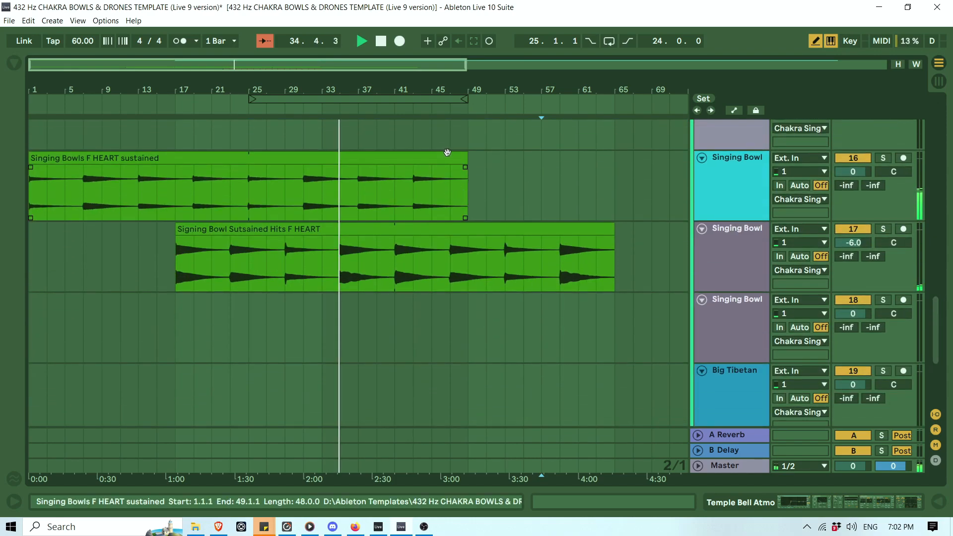
drag(468, 158, 616, 163)
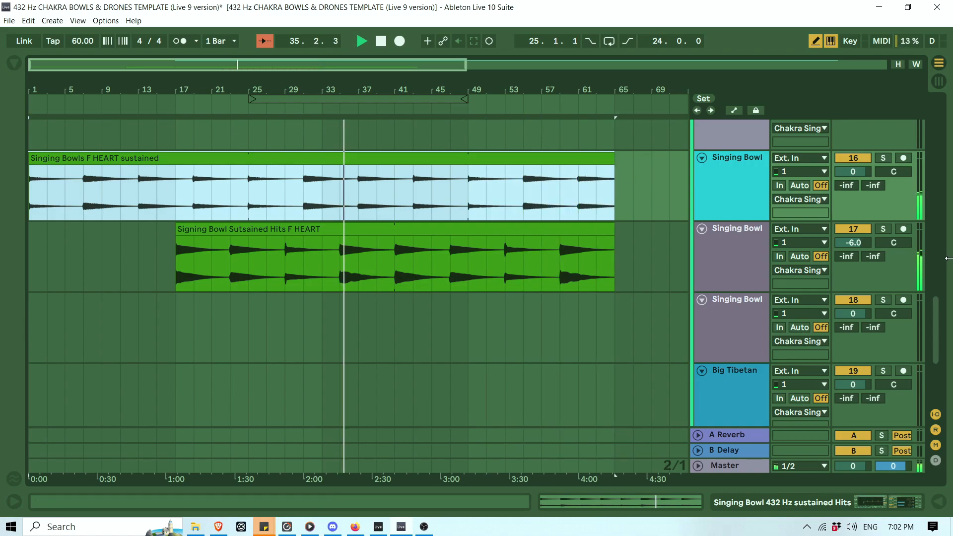
Shorten the loop range to bars 33 to 49 and extend the Shamanic Drum Rack clip to bar 65.
drag(939, 329, 942, 349)
drag(251, 98, 326, 106)
drag(435, 93, 374, 93)
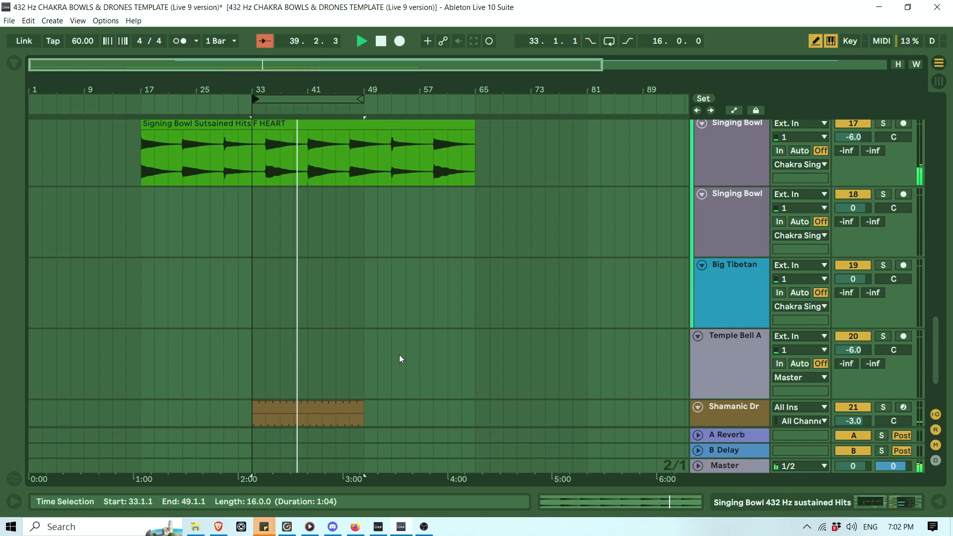
drag(364, 409, 475, 408)
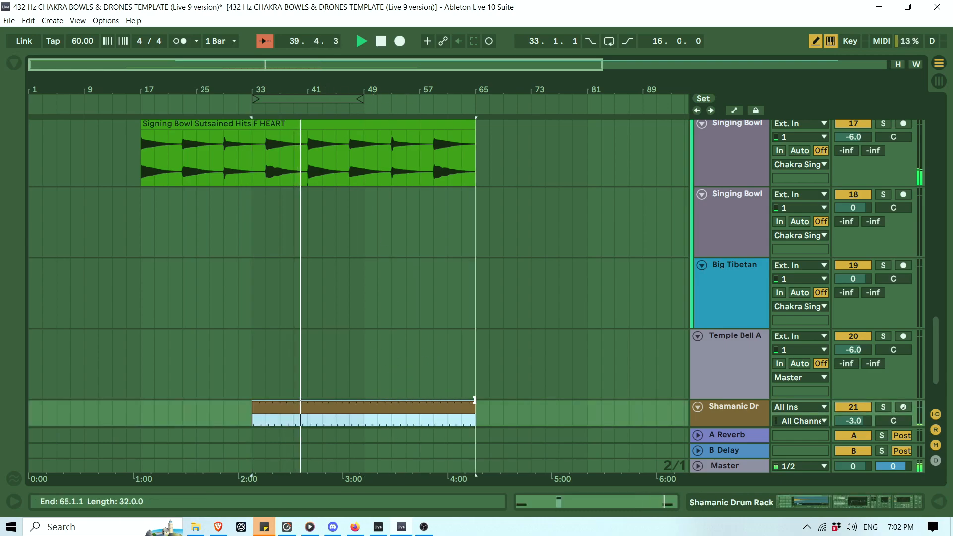
Extend the Heart - Air drone clip to bar 73 and add a fade-out starting at about bar 49.
drag(934, 336, 950, 113)
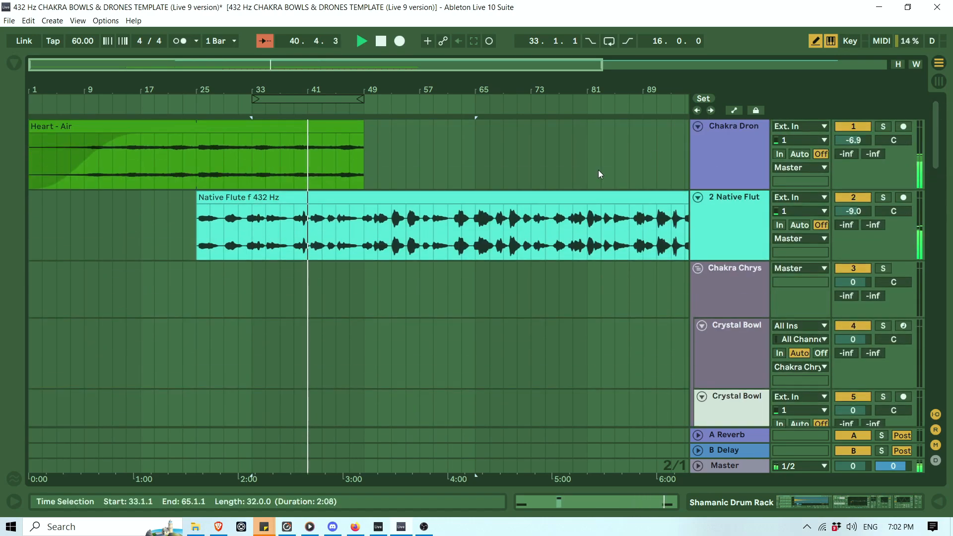
drag(340, 88, 242, 89)
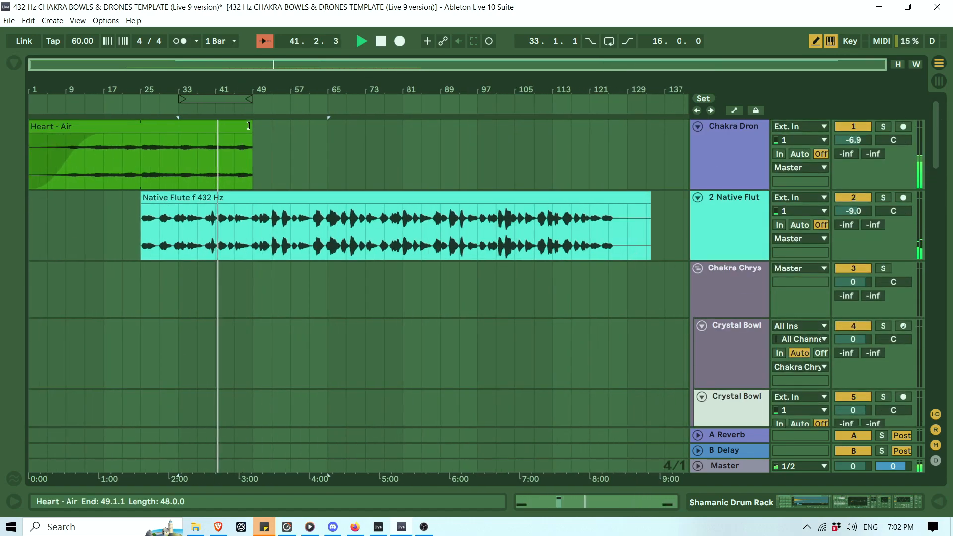
click(249, 125)
mouse_move(260, 125)
mouse_down()
mouse_move(537, 125)
mouse_move(367, 130)
mouse_move(361, 141)
mouse_move(255, 134)
mouse_up()
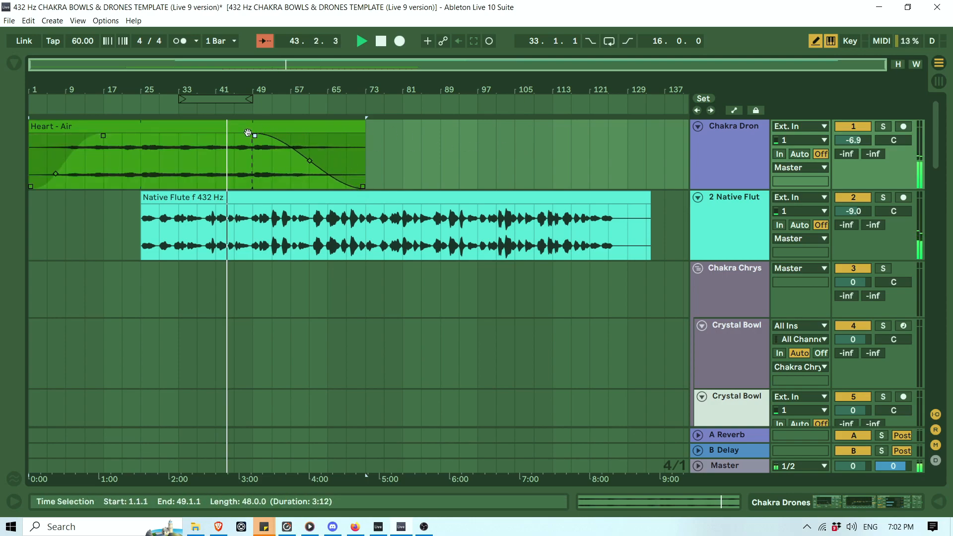
Move the loop range to bars 49 to 65.
drag(245, 100, 325, 97)
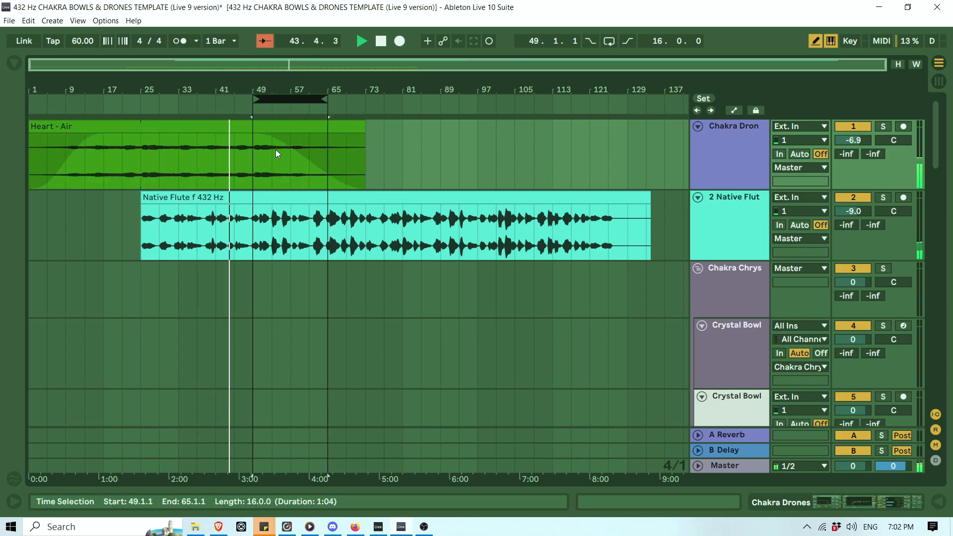
Copy the Singing Bowl Drone F 432 Hz low HEART clip onto its Singing Bowl Drones Low track in the timeline at bar 49.
click(939, 82)
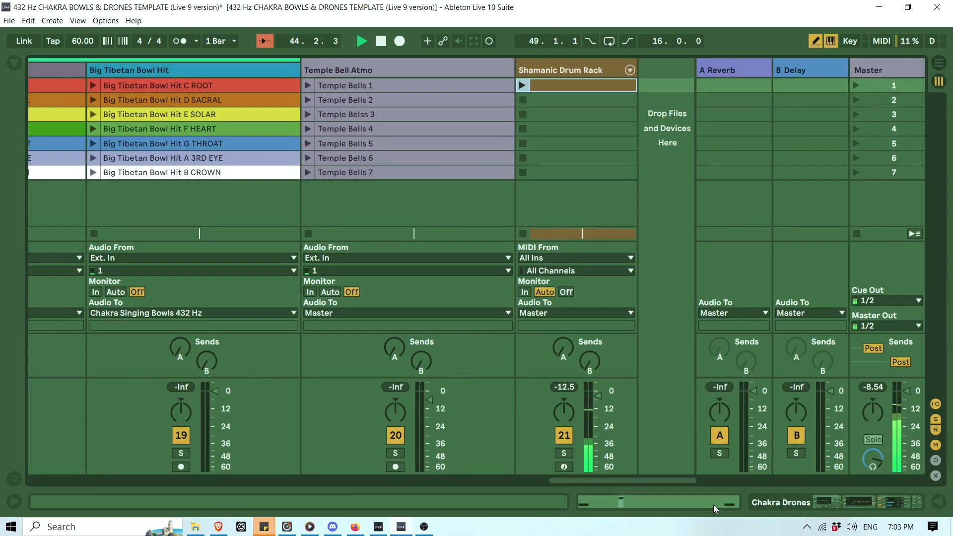
drag(689, 481, 446, 469)
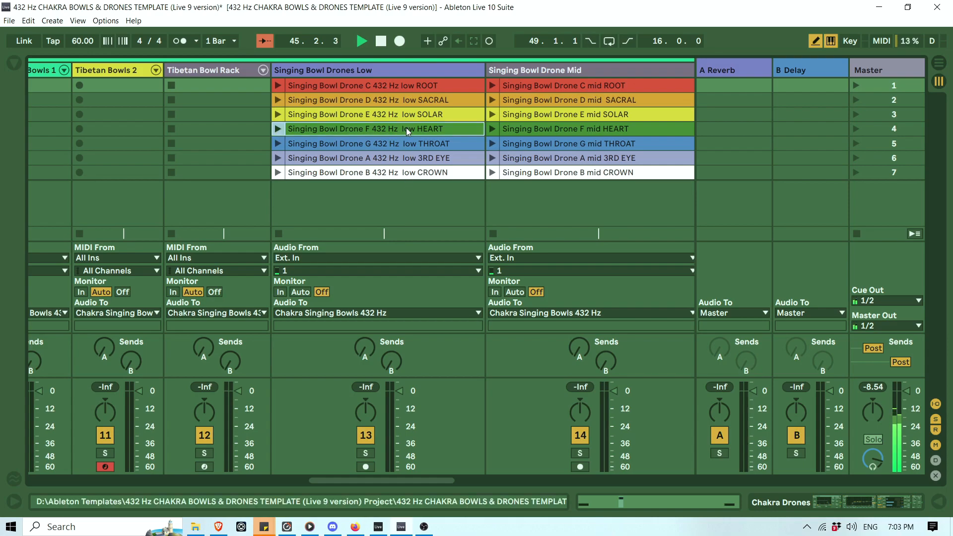
right_click(407, 128)
click(428, 149)
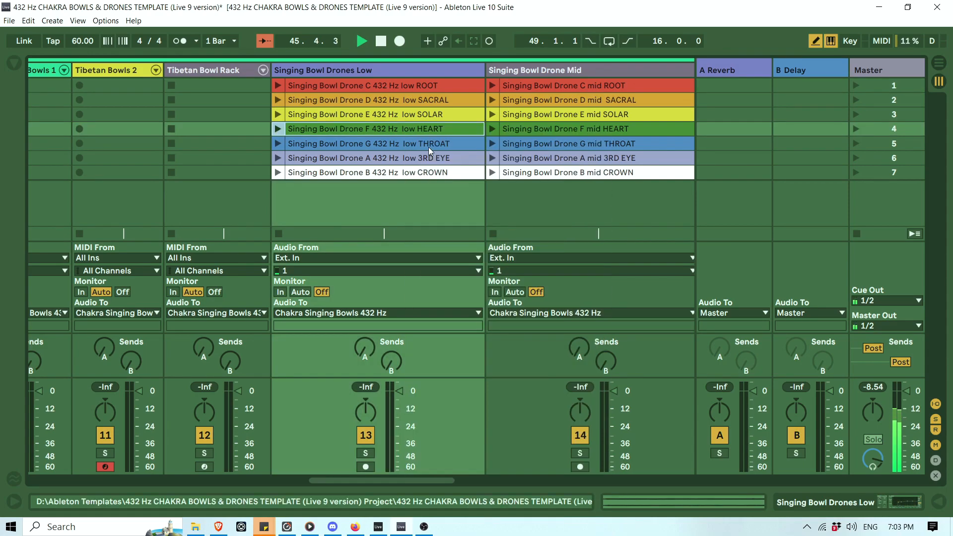
key(Tab)
drag(935, 146, 942, 272)
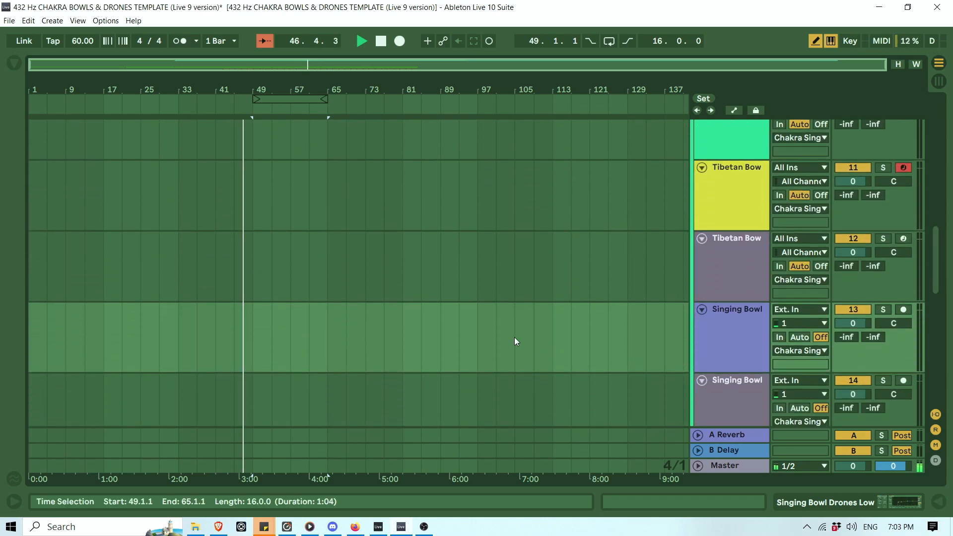
click(253, 325)
key(ctrl+v)
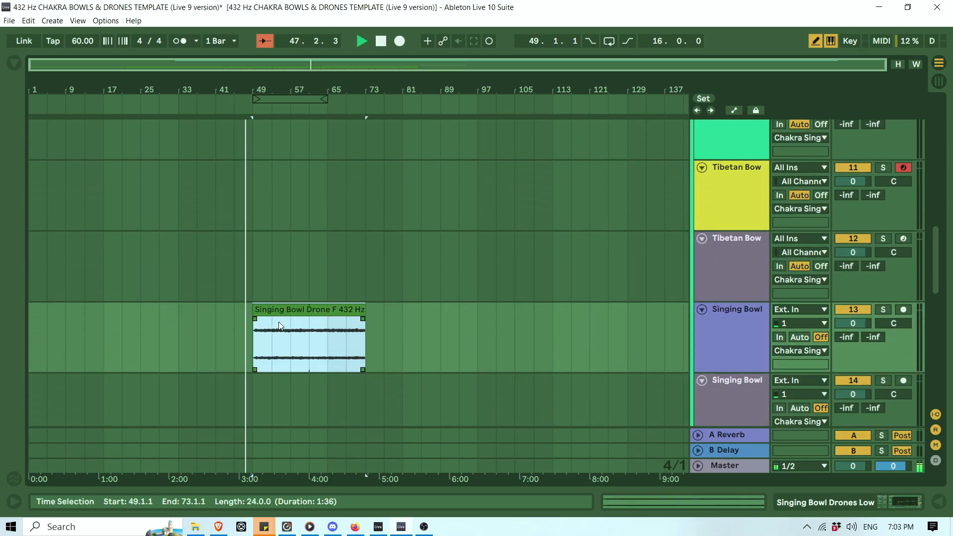
Add a fade-in of about 4 bars to the Singing Bowl Drone F low HEART clip and extend it to bar 93.
drag(257, 320, 275, 321)
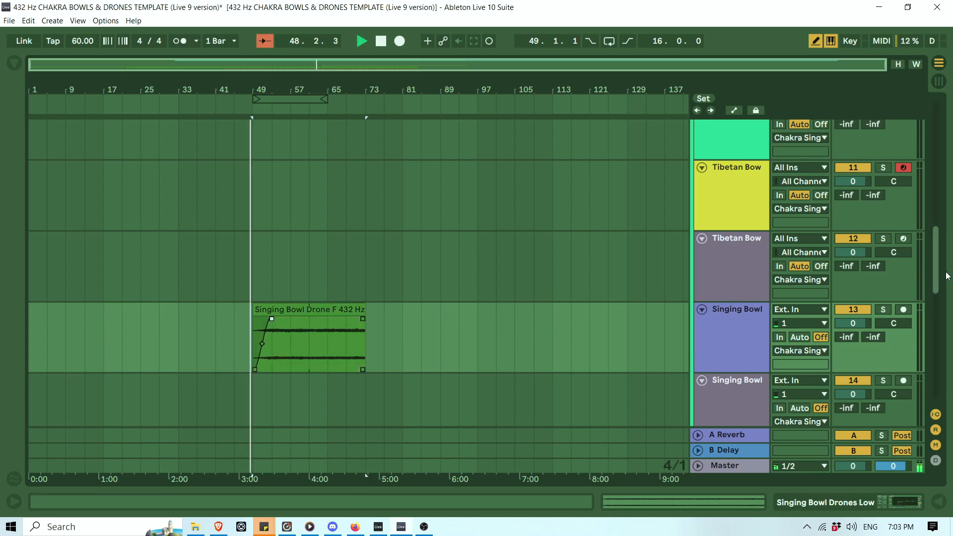
drag(940, 281, 942, 258)
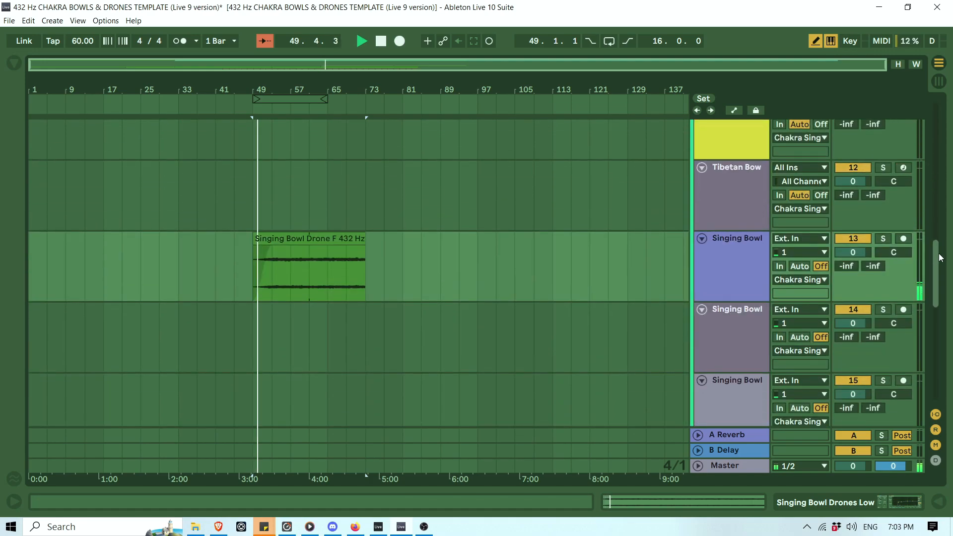
drag(362, 236, 460, 239)
Shorten the Heart - Air drone clip to about bar 62 and move the loop range to bars 65 to 81.
drag(943, 286, 940, 124)
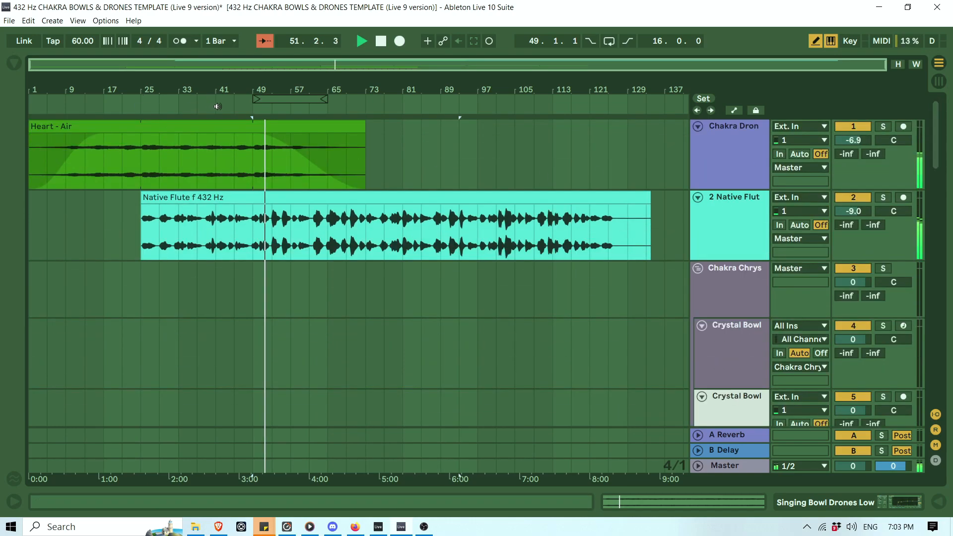
drag(295, 98, 401, 97)
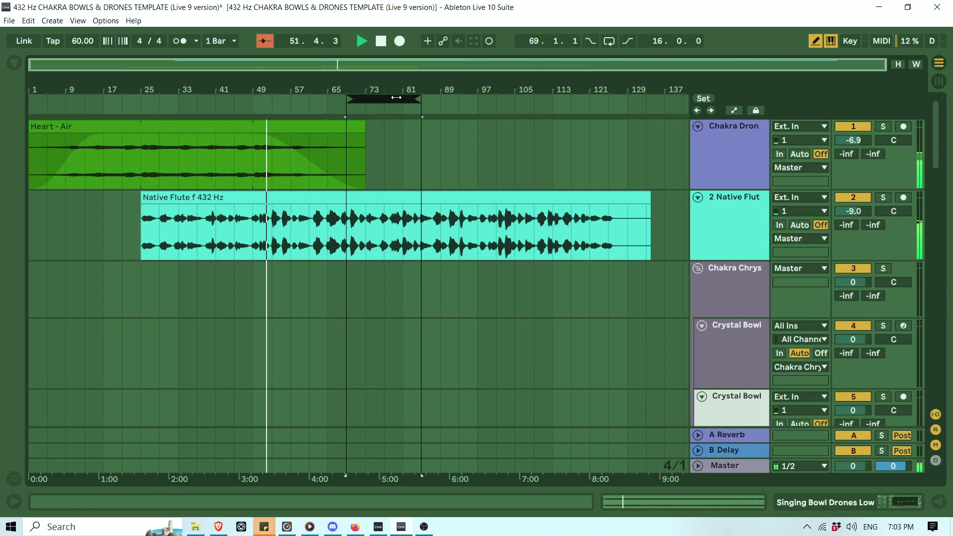
drag(316, 97, 316, 133)
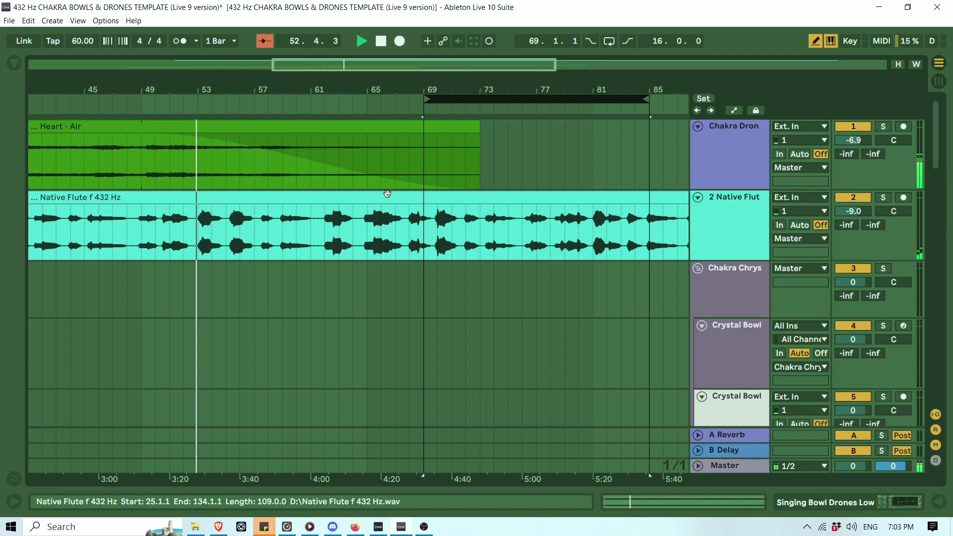
drag(473, 125, 324, 125)
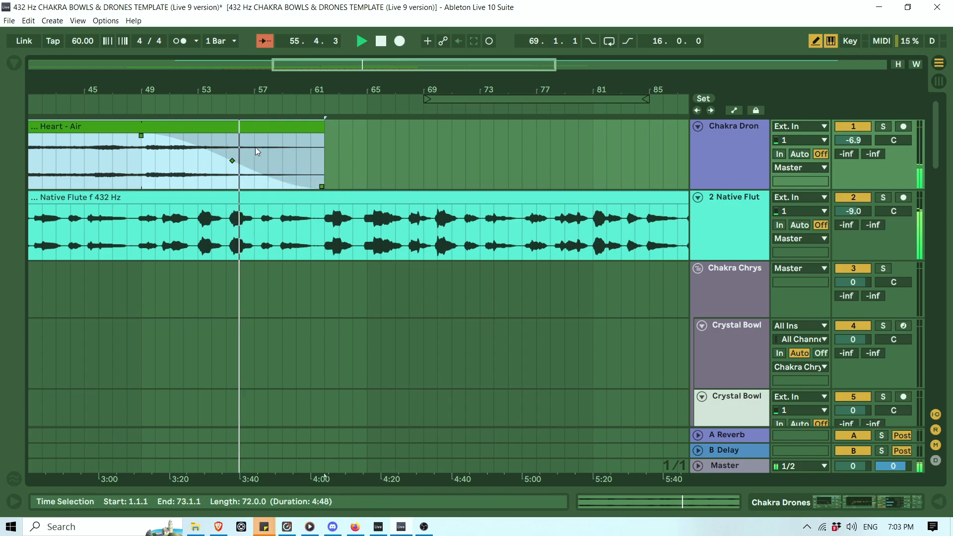
drag(369, 90, 306, 60)
drag(384, 98, 360, 98)
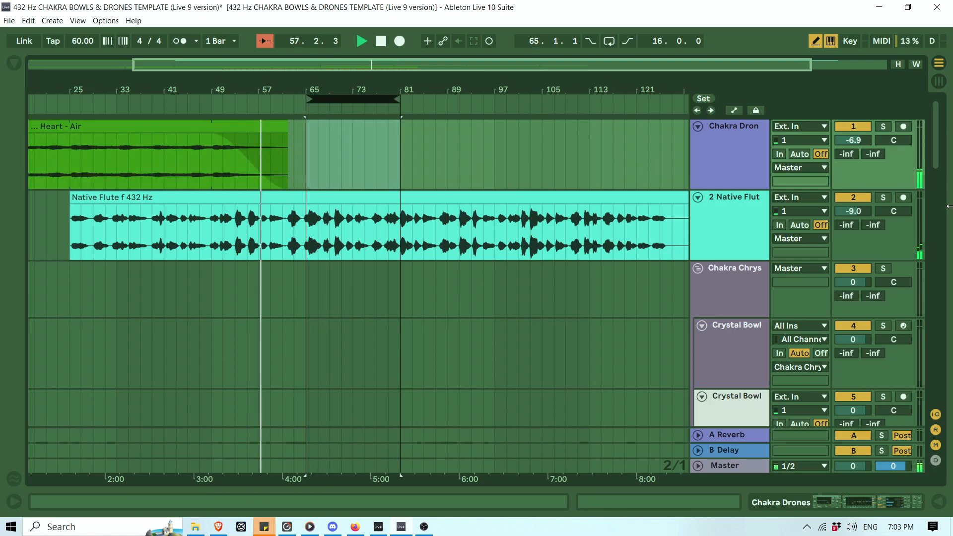
Extend the Singing Bowls F HEART sustained and Signing Bowl Sutsained Hits F HEART clips to bar 81.
drag(928, 154, 740, 339)
drag(299, 246, 399, 246)
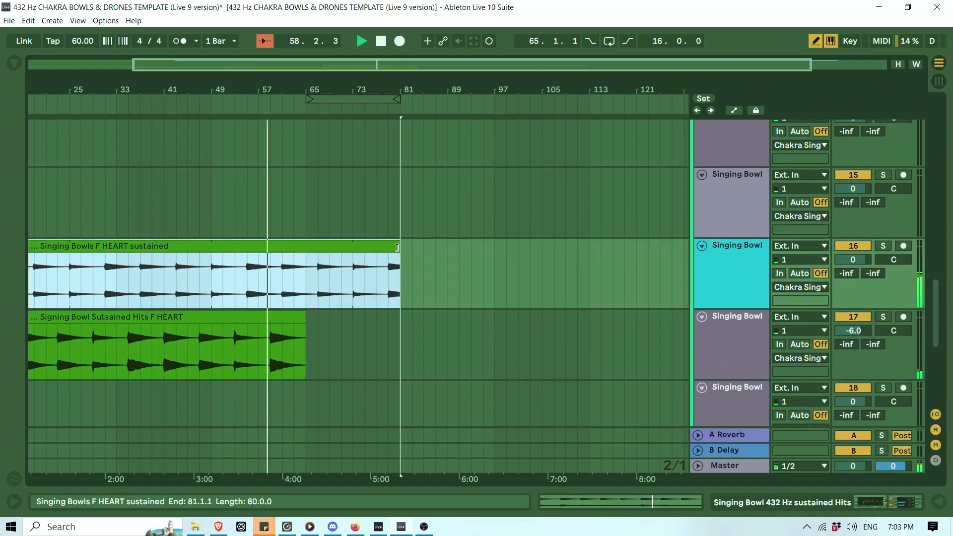
drag(305, 318, 399, 318)
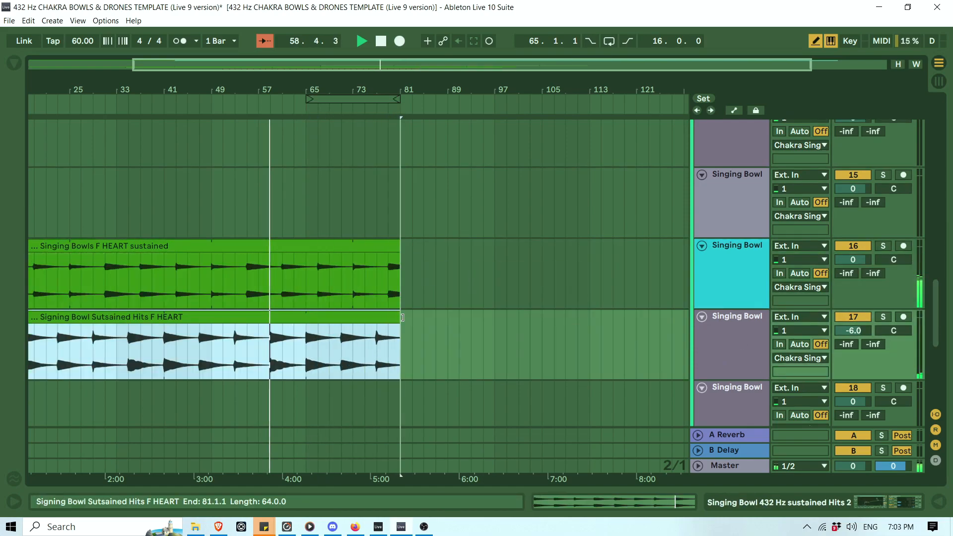
Extend the Shamanic Drum Rack clip to bar 81.
click(357, 99)
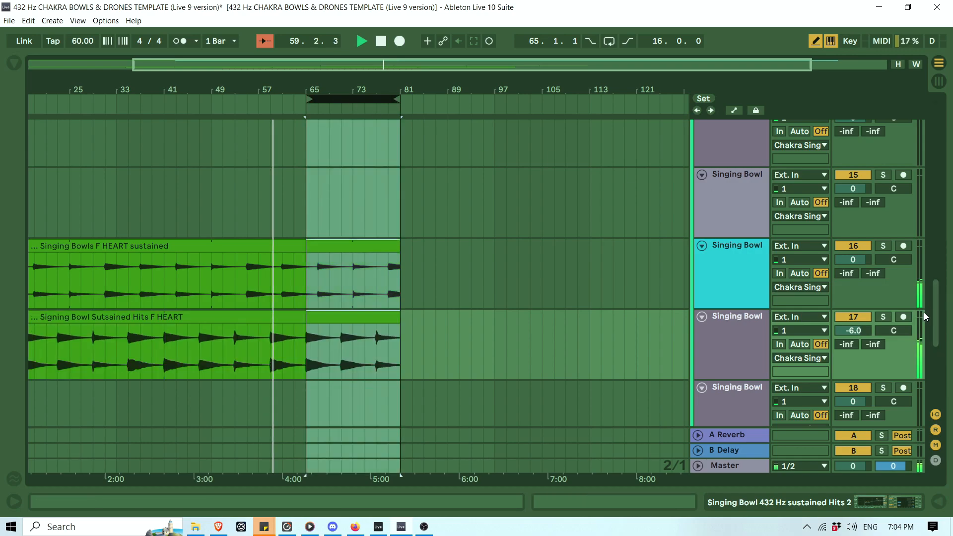
scroll(938, 306, down, 5)
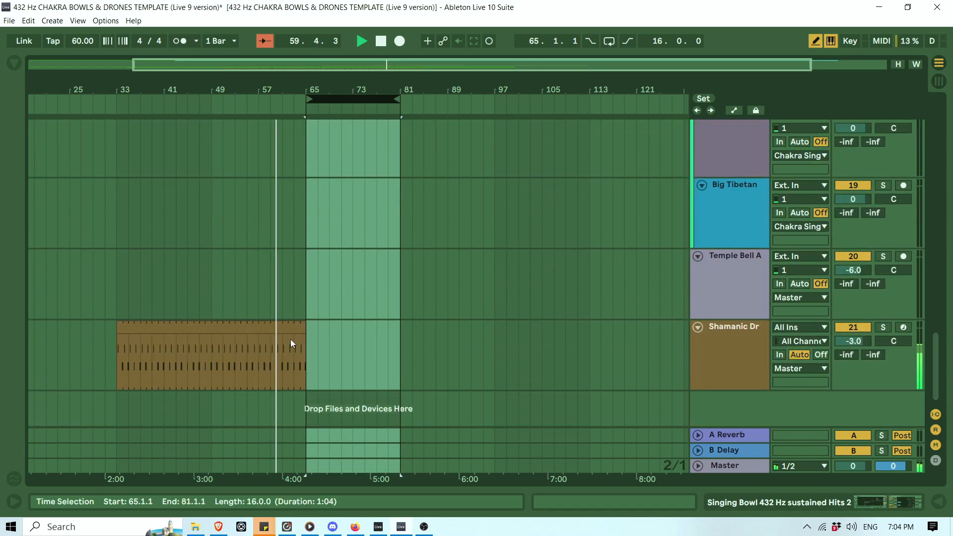
drag(304, 328, 400, 328)
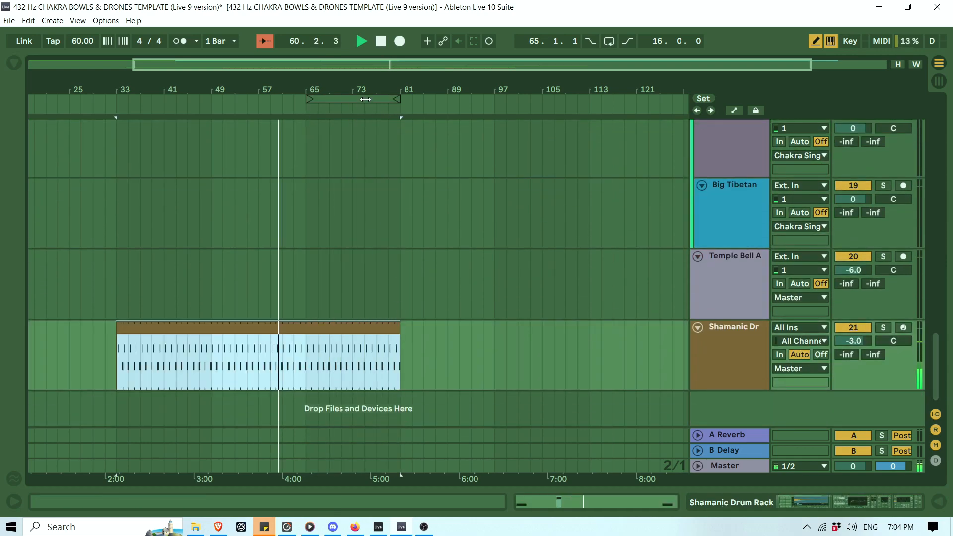
Audition the Singing Bowl Drone F 432Hz HEART clip on the Singing Bowl 432 Hz soft sustained track against the arrangement.
scroll(941, 305, up, 6)
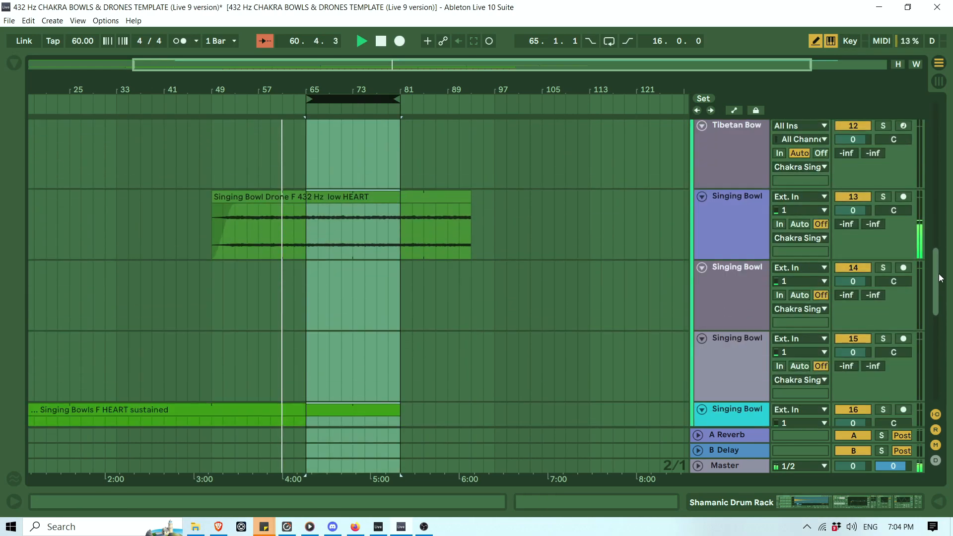
drag(941, 306, 943, 111)
mouse_move(313, 89)
mouse_down()
mouse_move(313, 144)
mouse_move(313, 79)
mouse_up()
drag(932, 138, 952, 104)
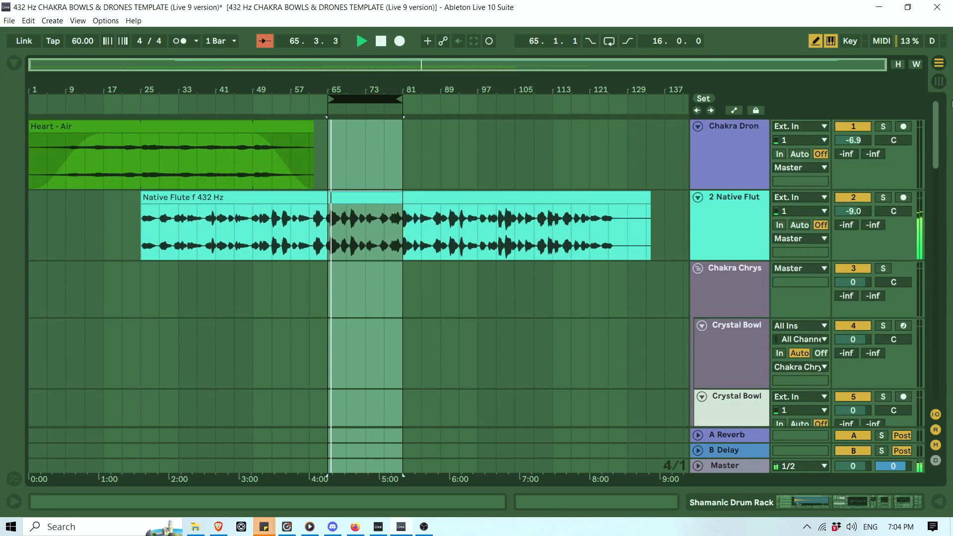
click(939, 82)
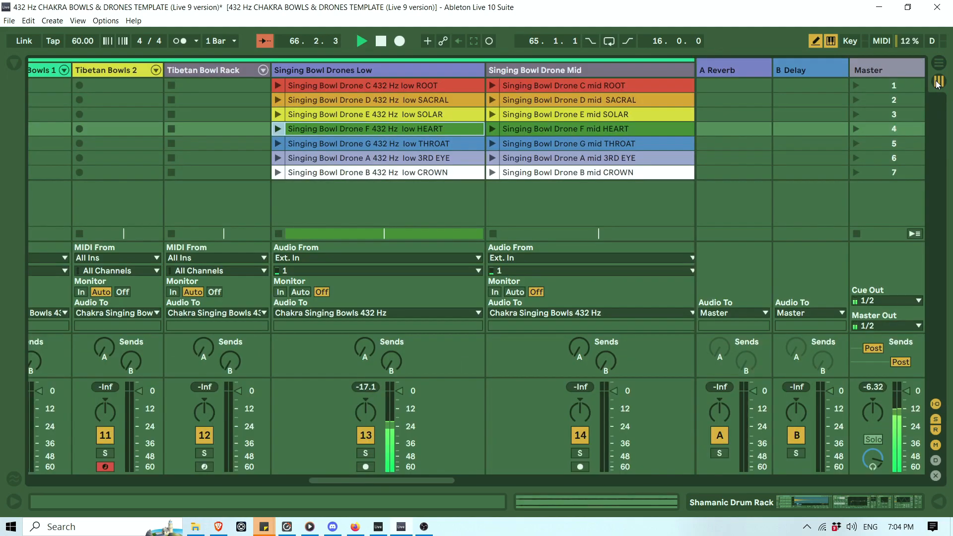
drag(380, 483, 547, 509)
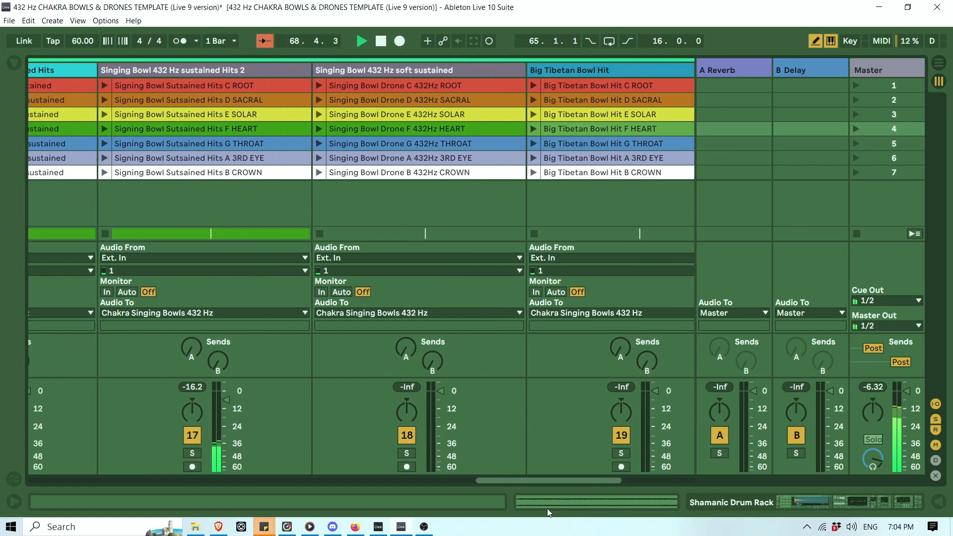
click(371, 130)
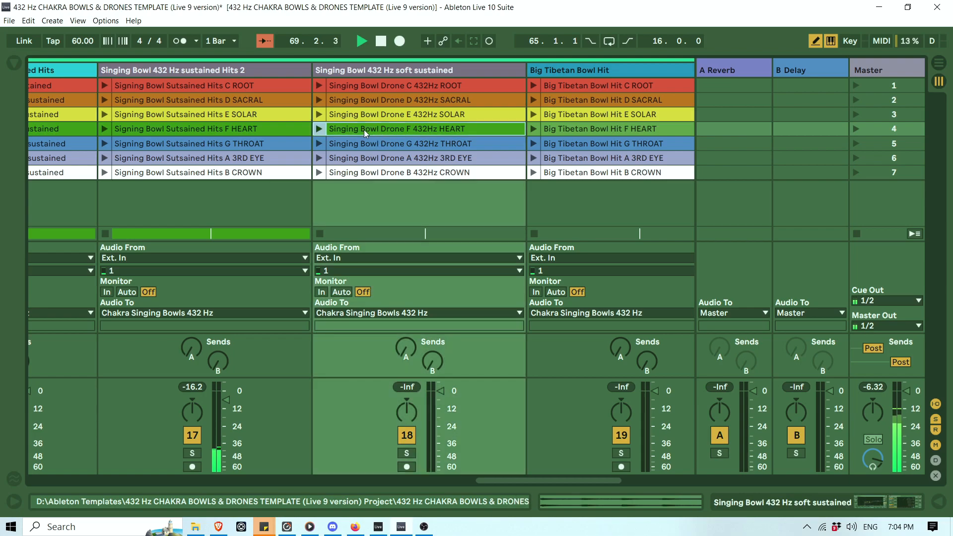
click(323, 129)
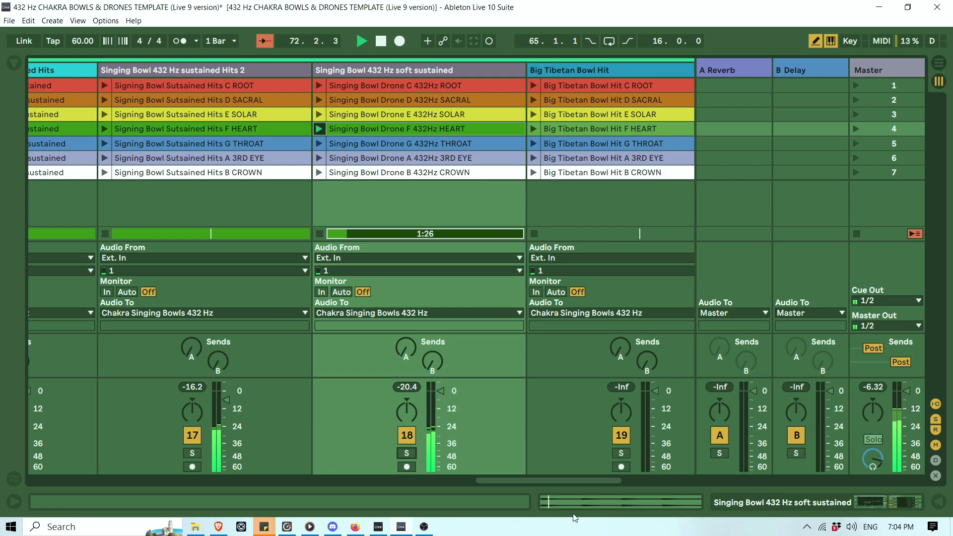
Mute the Singing Bowl Drones Low track and stop playback.
drag(562, 480, 399, 489)
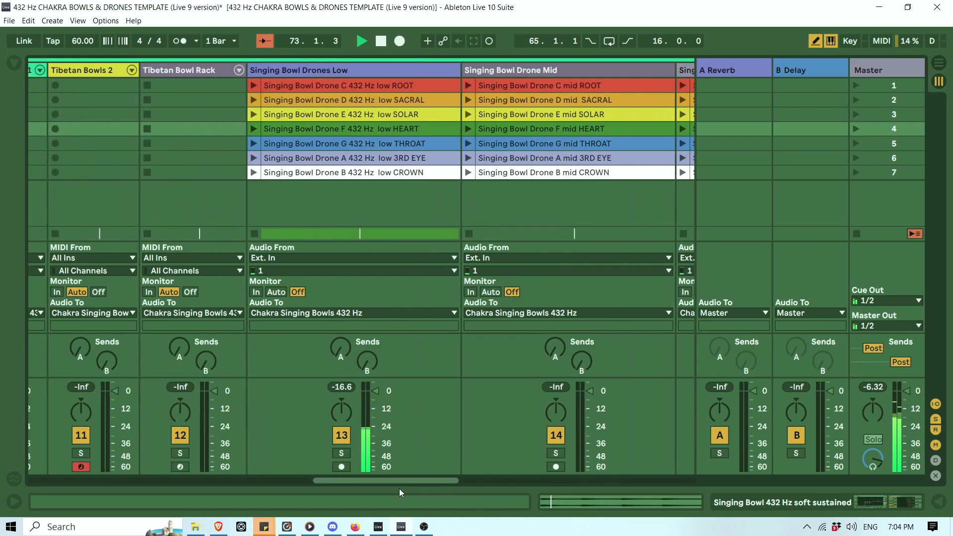
click(339, 453)
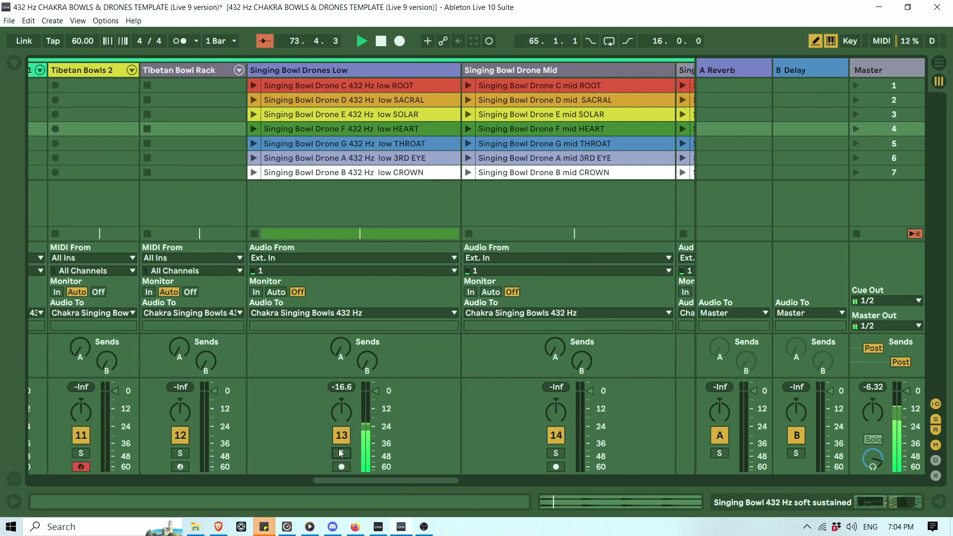
drag(430, 476, 577, 475)
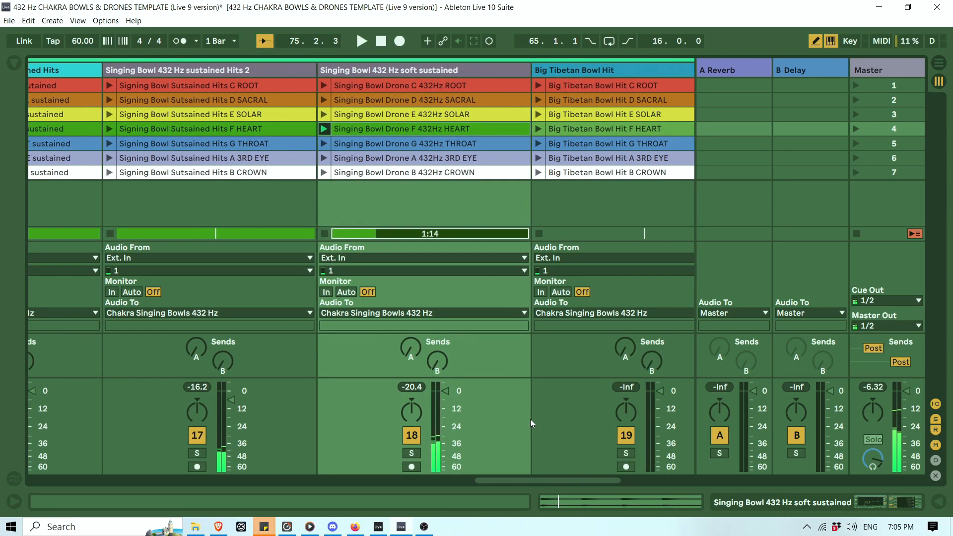
Copy the Singing Bowl Drone F 432Hz HEART clip from the soft sustained track and return to the arrangement timeline.
right_click(408, 127)
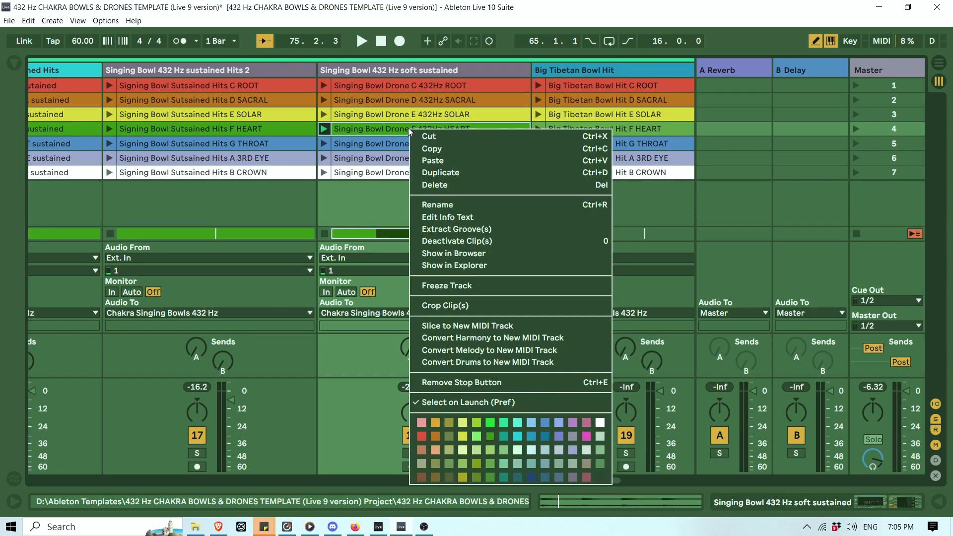
click(438, 147)
key(Tab)
drag(935, 153, 936, 302)
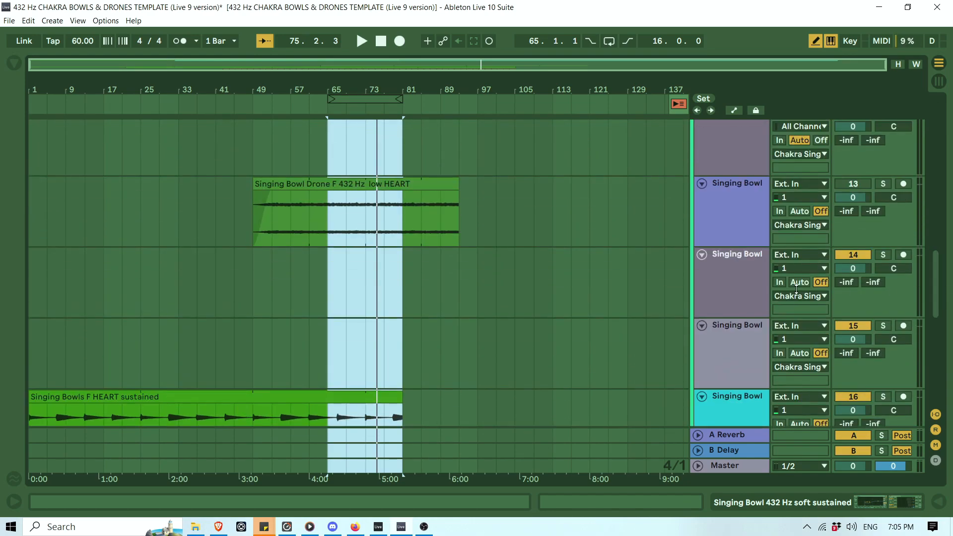
Delete the Singing Bowl Drone F 432 Hz low HEART clip from the timeline.
click(406, 184)
key(Tab)
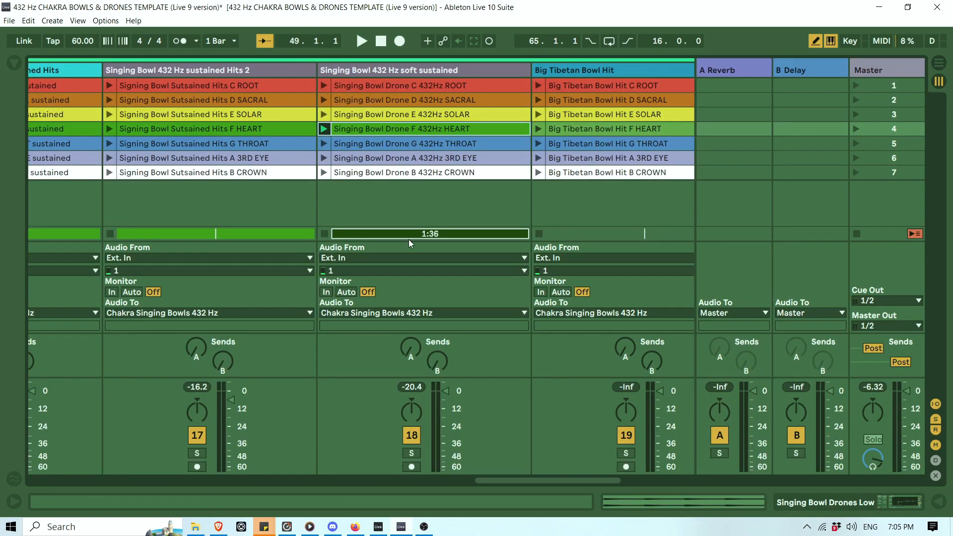
drag(521, 480, 552, 478)
key(Tab)
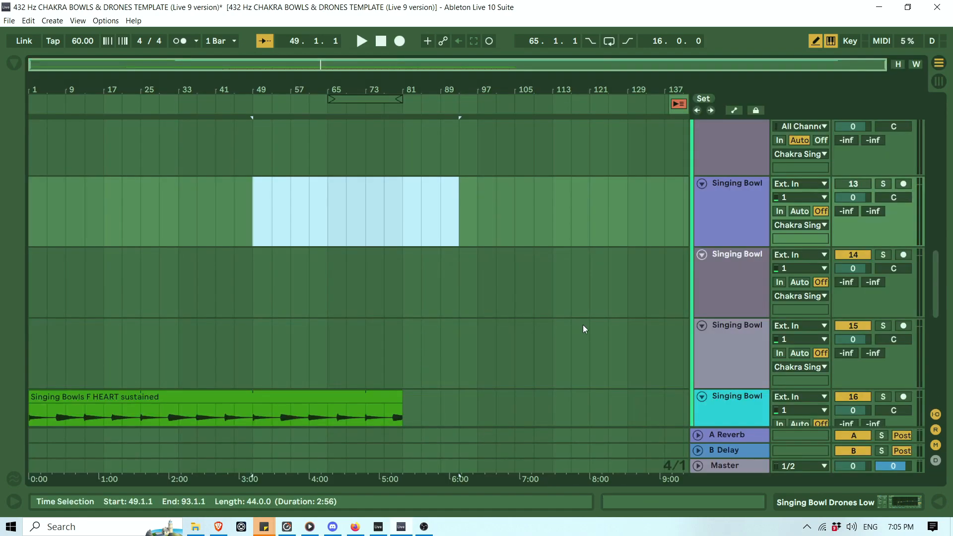
Paste the copied Singing Bowl Drone F 432Hz HEART clip at bar 49 on the Singing Bowl 432 Hz soft sustained track.
mouse_move(938, 269)
mouse_down()
mouse_move(934, 304)
mouse_move(940, 260)
mouse_up()
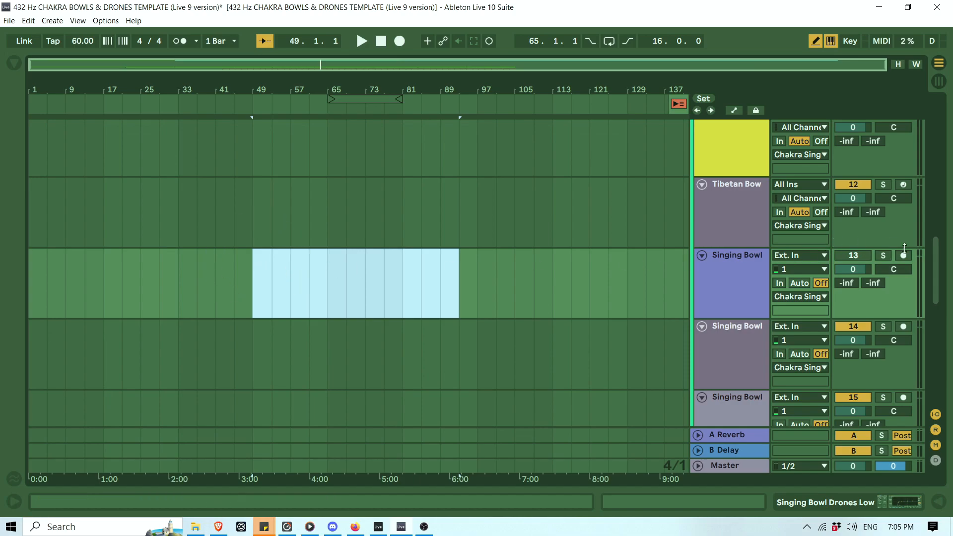
drag(934, 268, 926, 333)
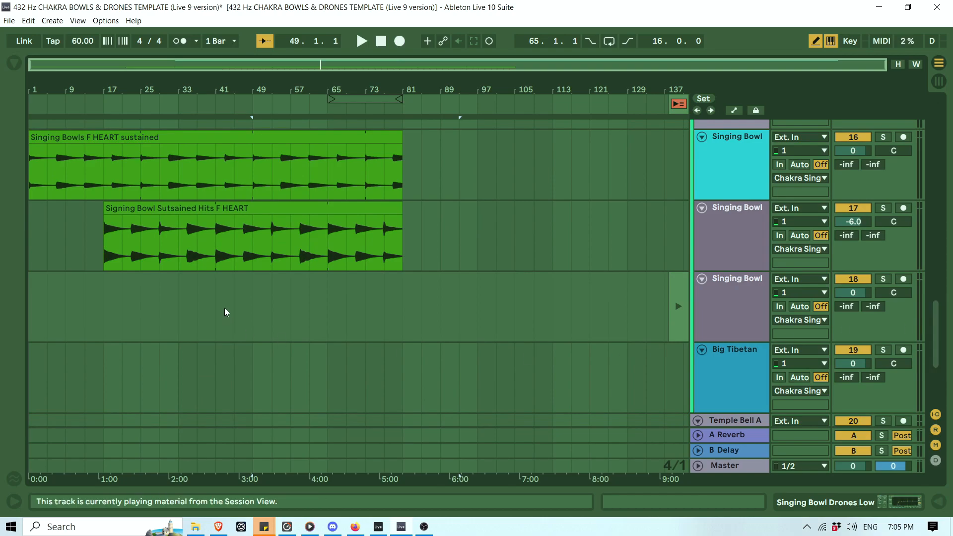
click(252, 298)
key(ctrl+v)
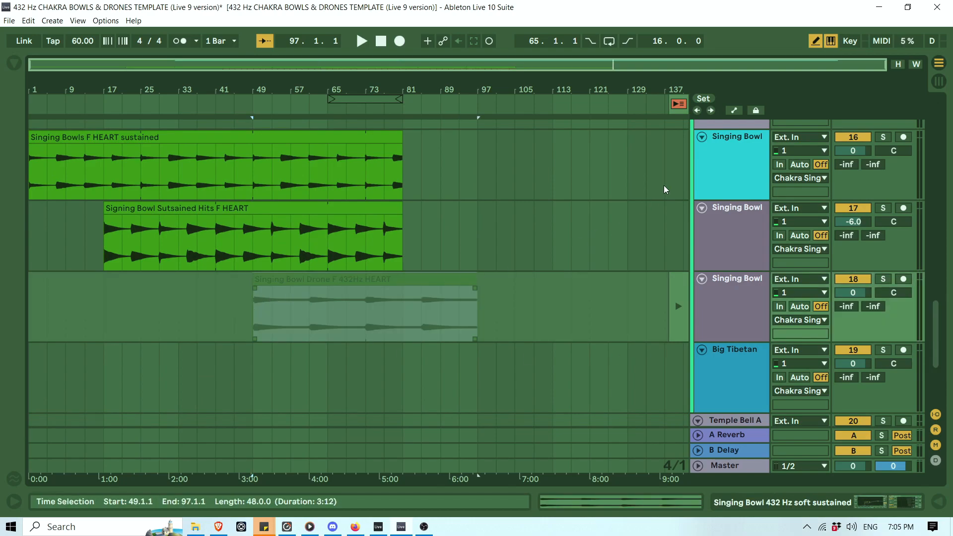
Return all tracks to arrangement playback and add a curved fade-in of about 12 bars to the pasted drone clip.
click(679, 105)
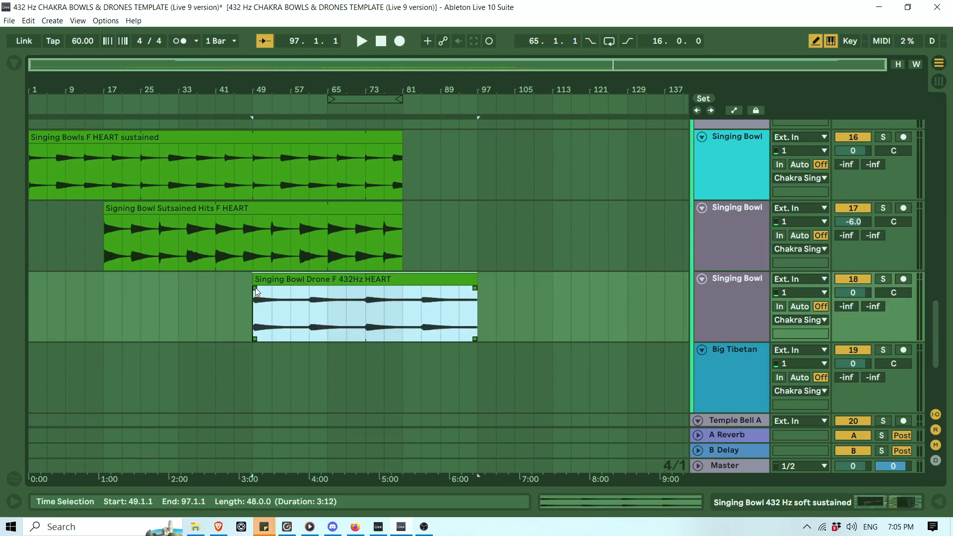
drag(256, 287, 310, 288)
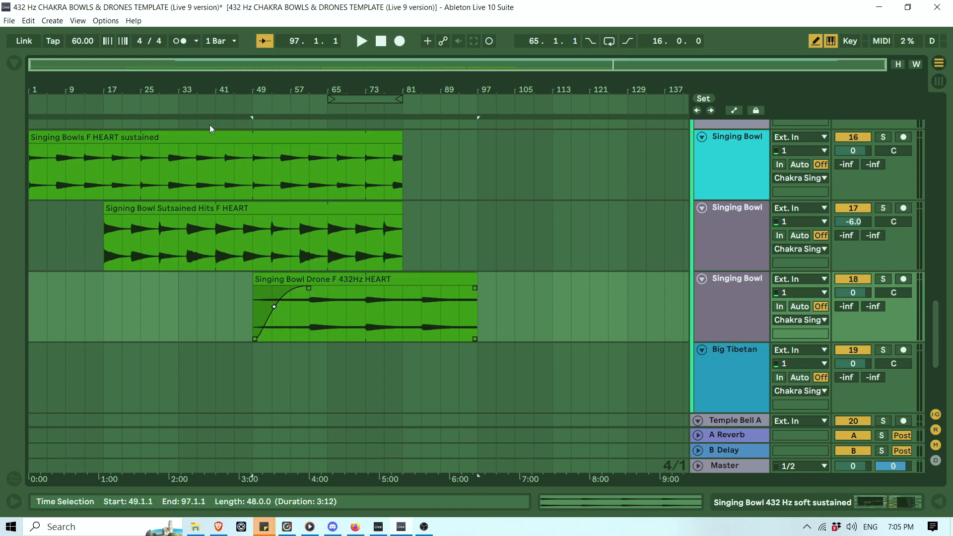
Play the arrangement from bar 49 and compare the mix with the Singing Bowls F HEART sustained track muted and unmuted.
click(238, 104)
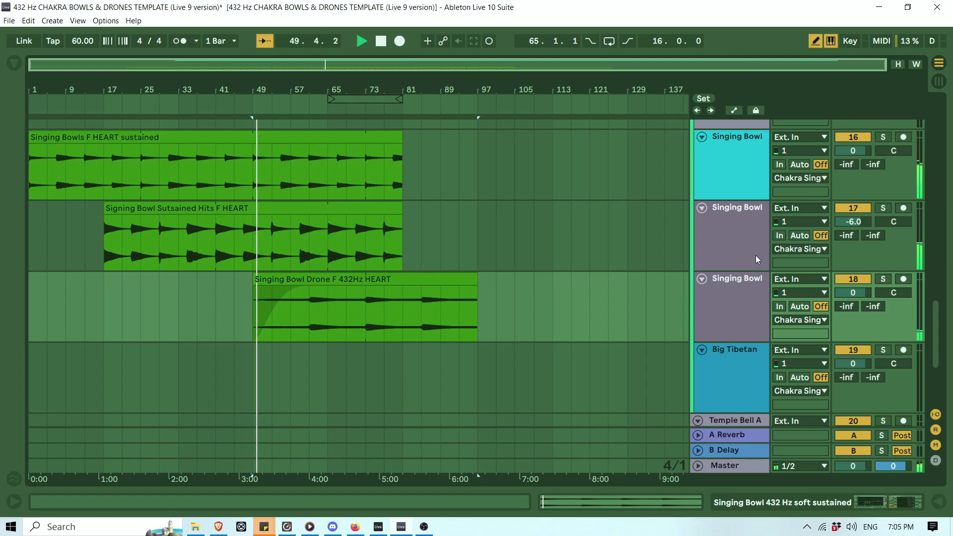
drag(937, 349, 944, 124)
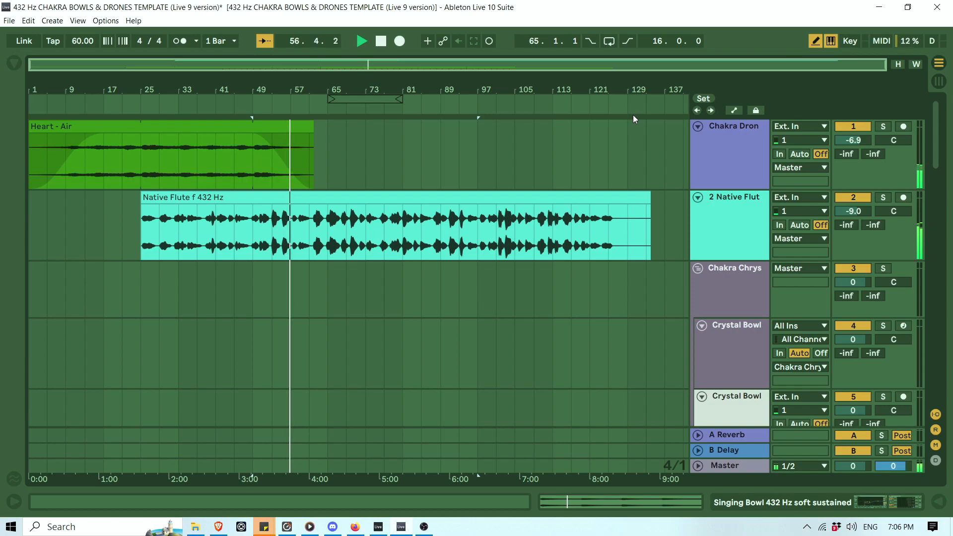
drag(937, 145, 948, 112)
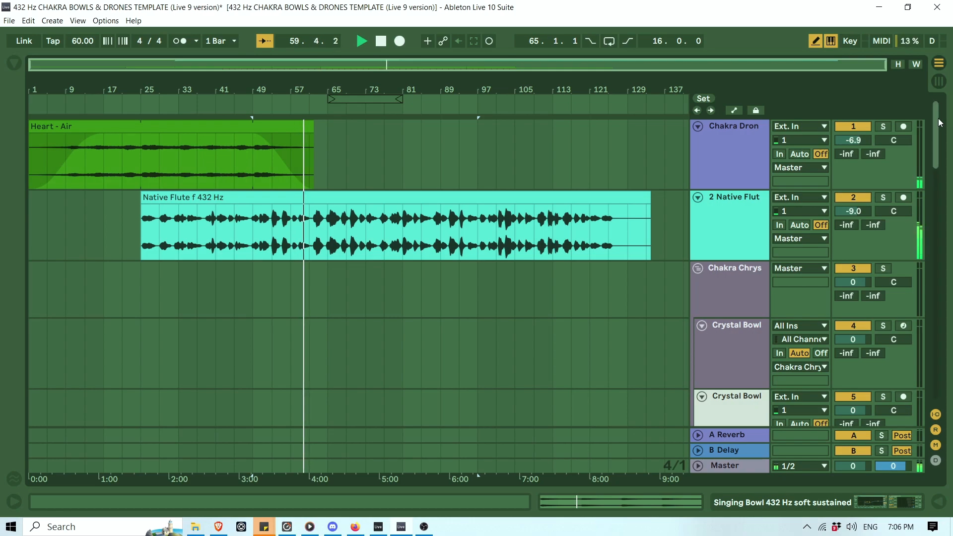
scroll(939, 122, down, 1)
drag(937, 120, 947, 310)
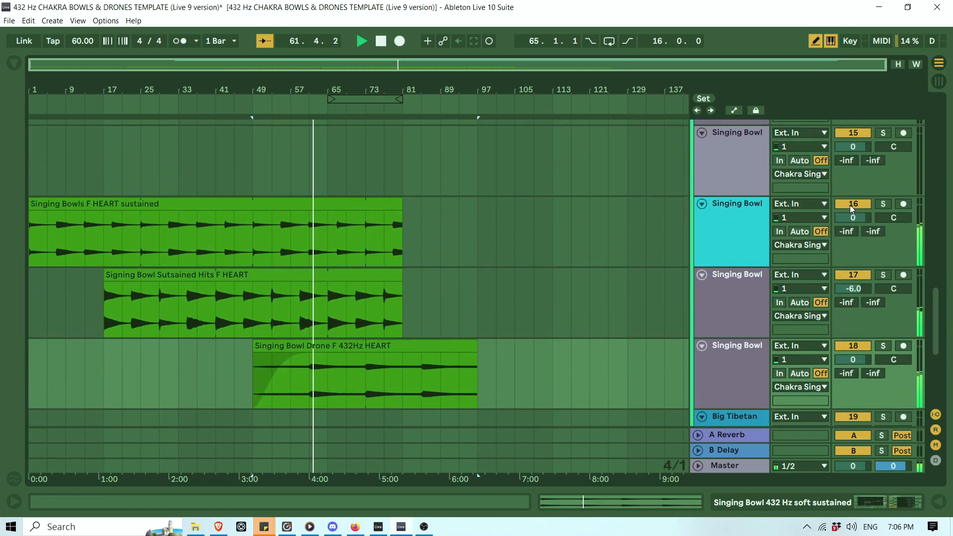
click(853, 203)
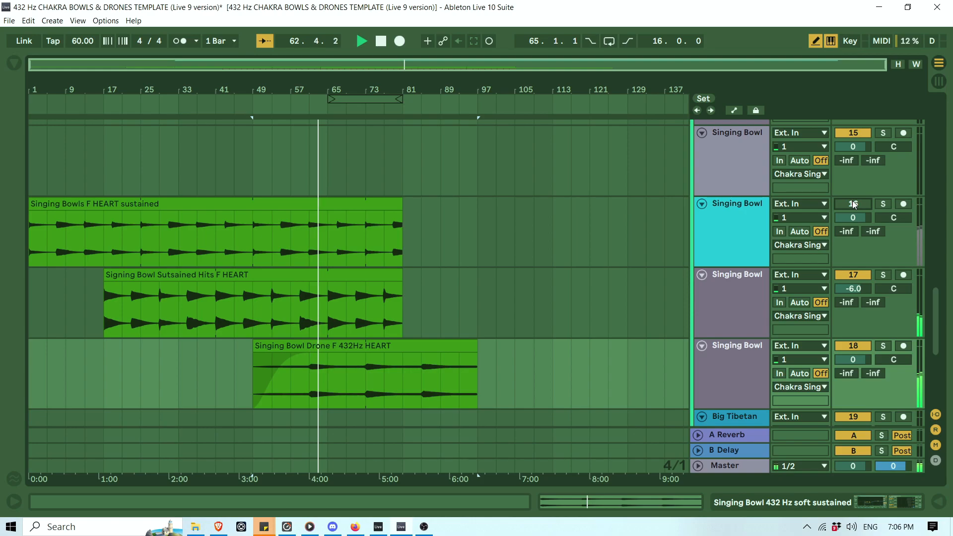
click(853, 203)
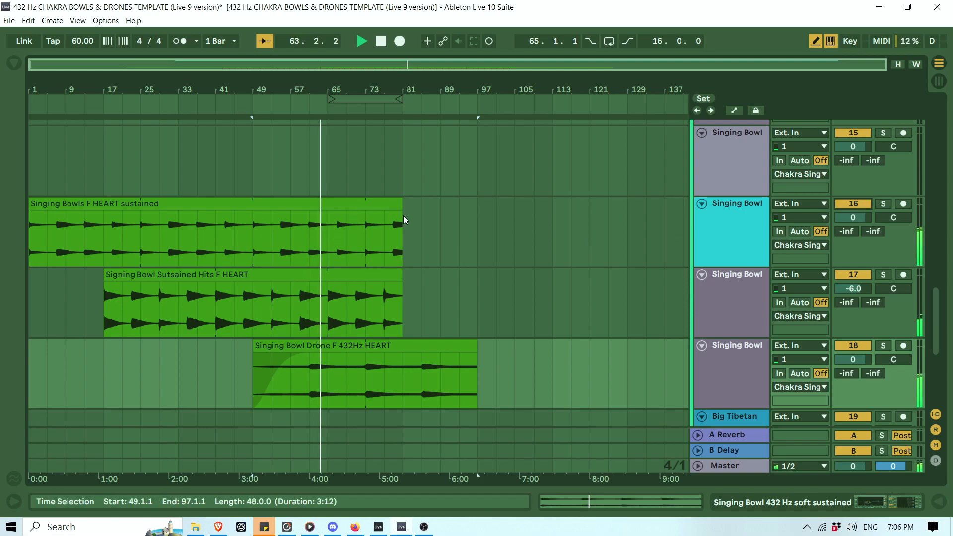
Shorten the Singing Bowls F HEART sustained clip to end at bar 61 and add a fade-out of about 3 bars.
drag(400, 203, 290, 216)
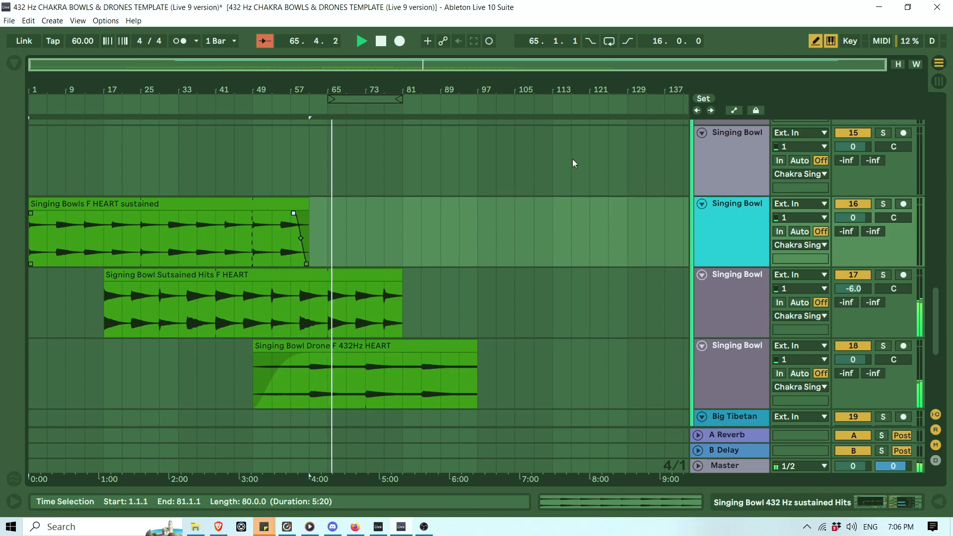
scroll(946, 368, down, 5)
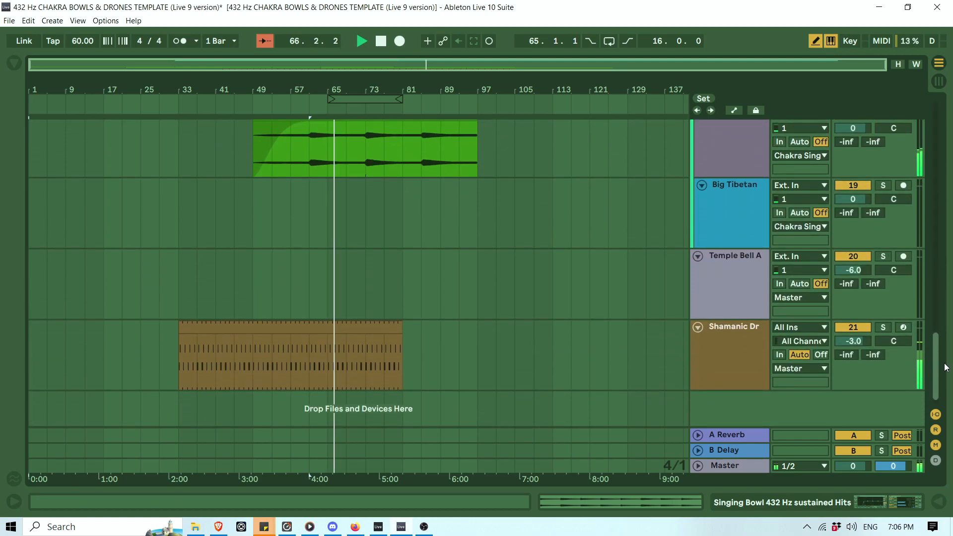
scroll(946, 367, up, 20)
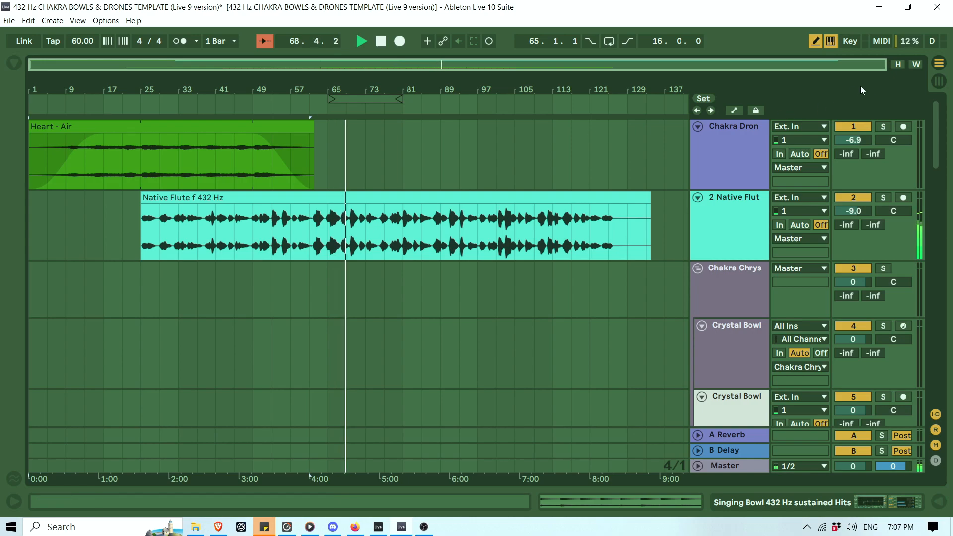
In the session grid, audition the Sacral - Water drone with the Chakra Drones volume lowered to about -12 dB, and stop it.
click(939, 82)
drag(605, 480, 126, 469)
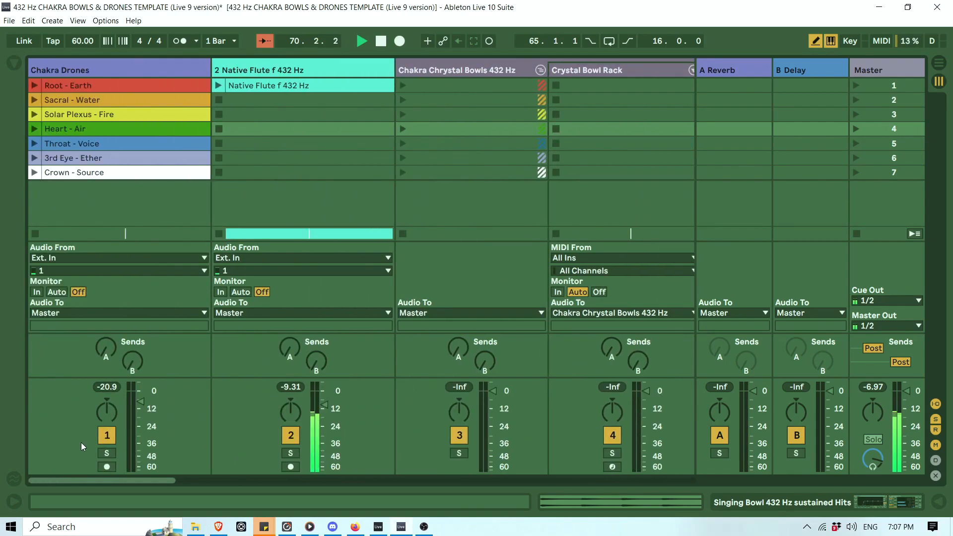
click(85, 100)
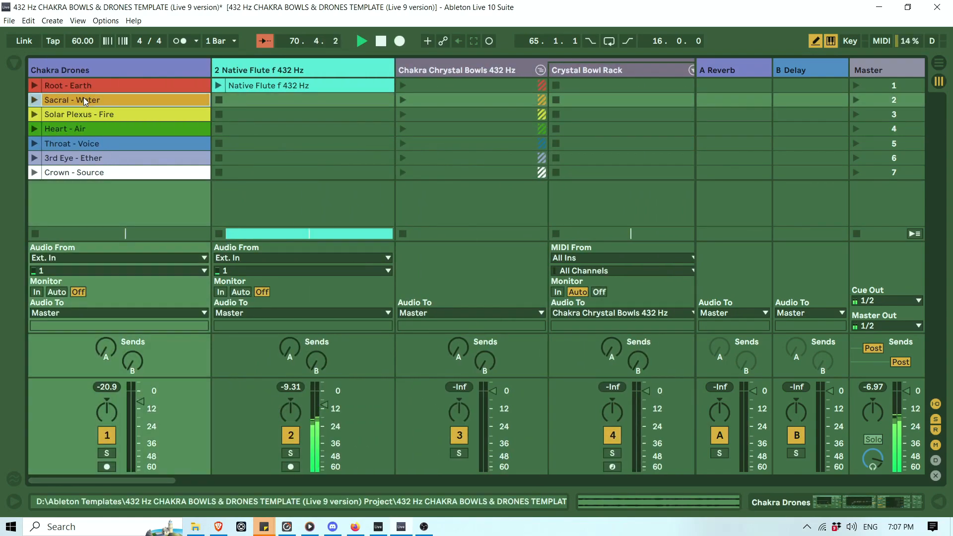
click(34, 101)
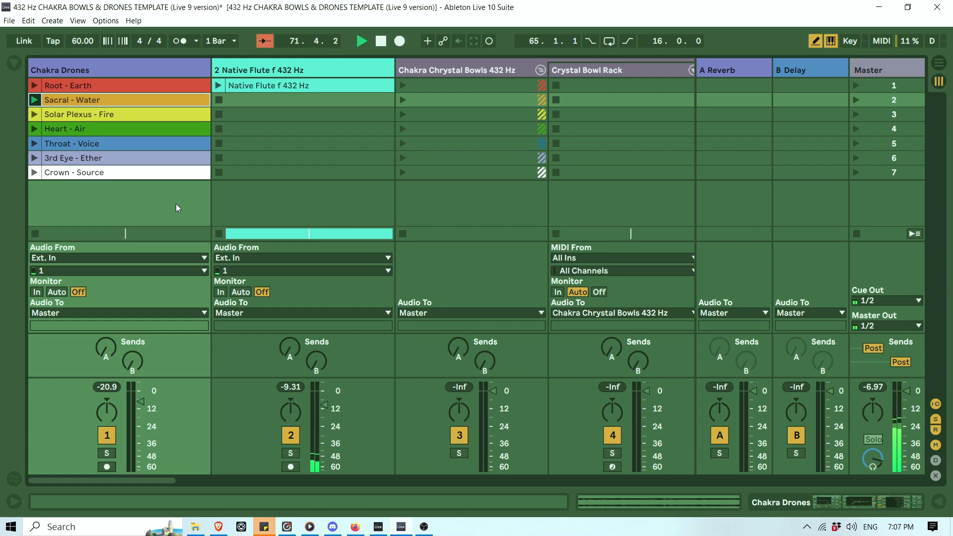
drag(141, 400, 141, 408)
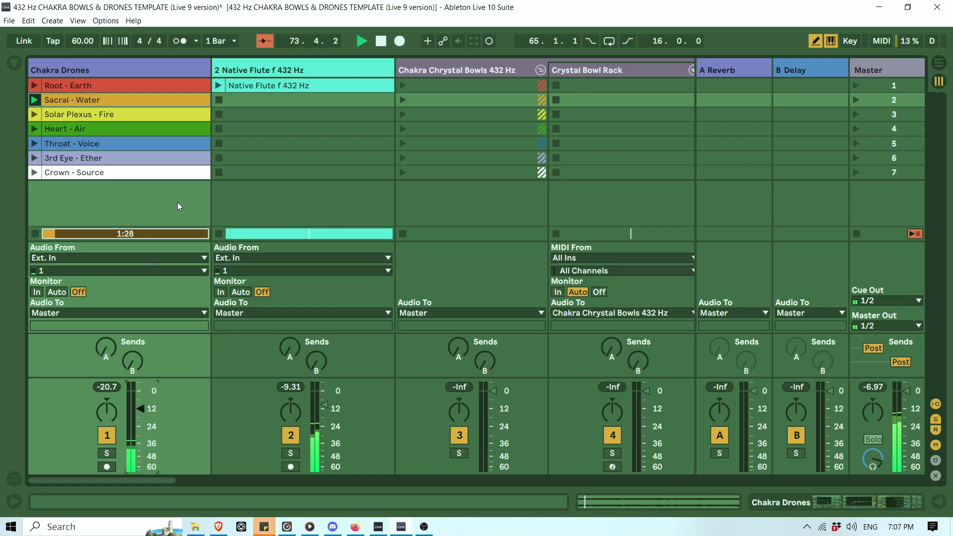
click(33, 234)
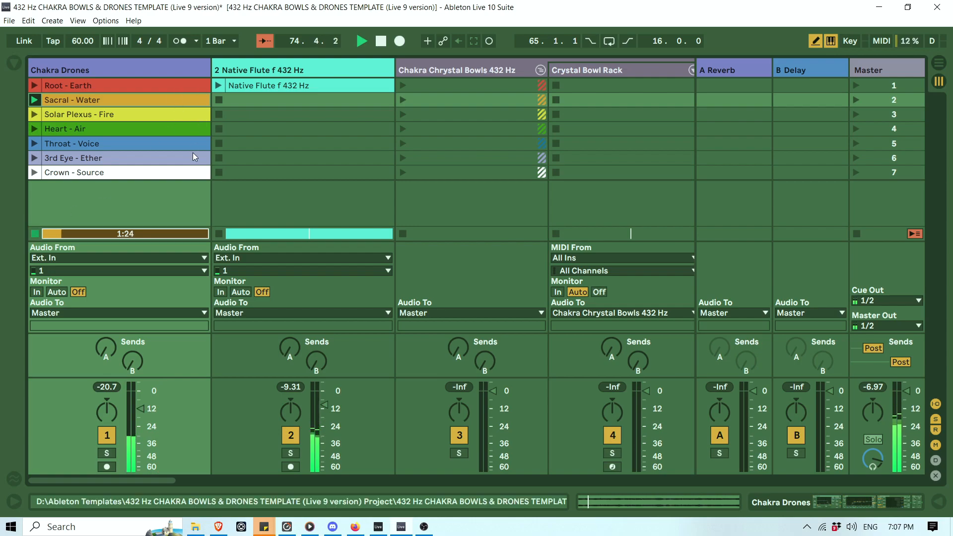
Open the browser and look through the Ableton Projects folder for a project containing usable sounds.
drag(157, 479, 693, 478)
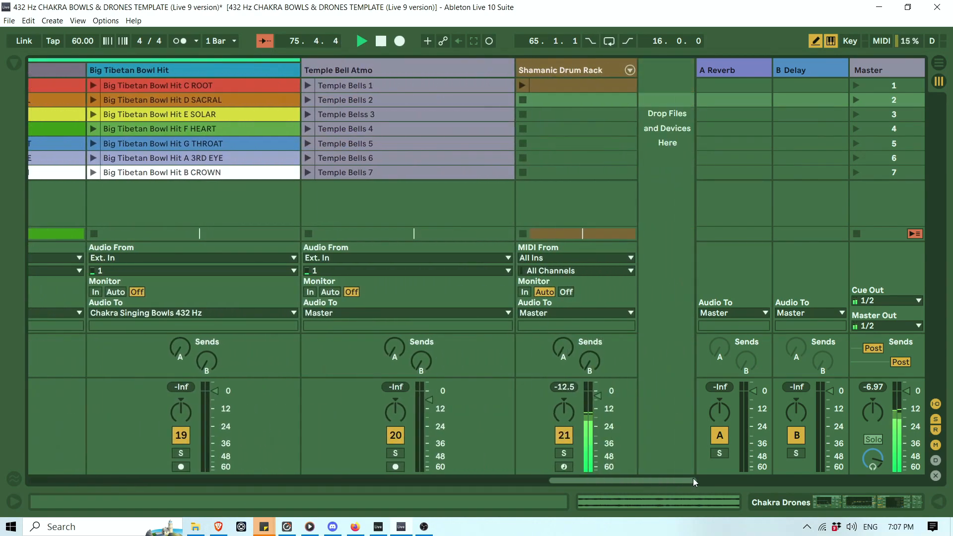
click(17, 59)
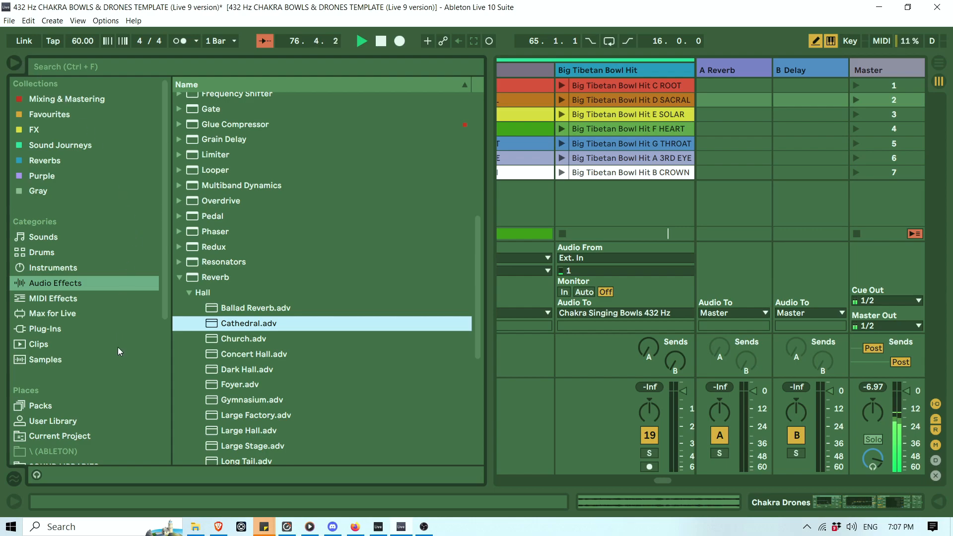
scroll(120, 353, down, 10)
scroll(94, 397, down, 2)
click(81, 442)
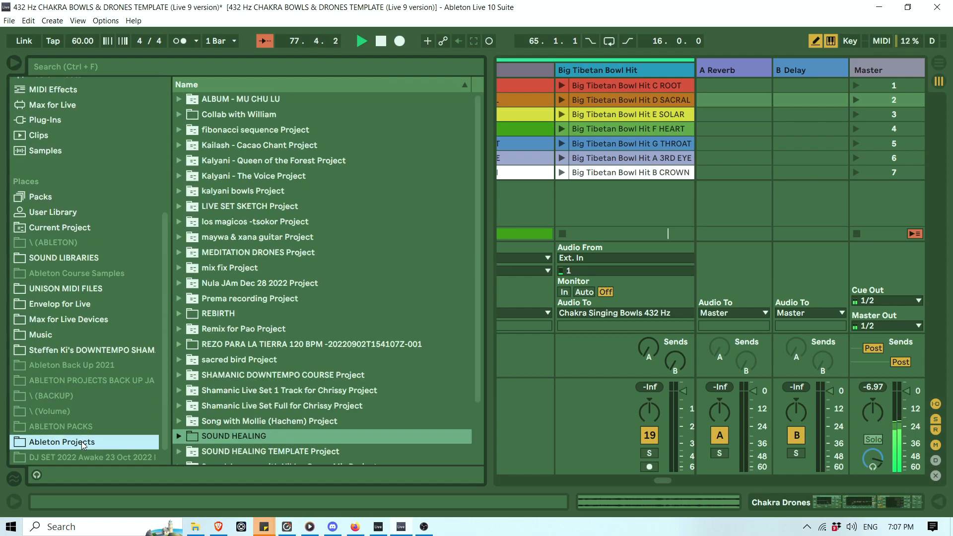
scroll(86, 433, down, 1)
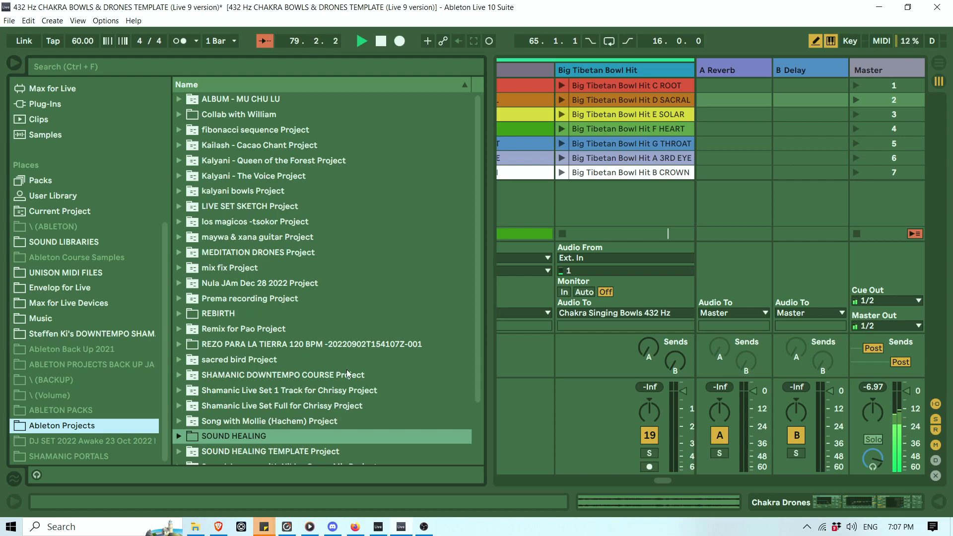
drag(481, 341, 480, 399)
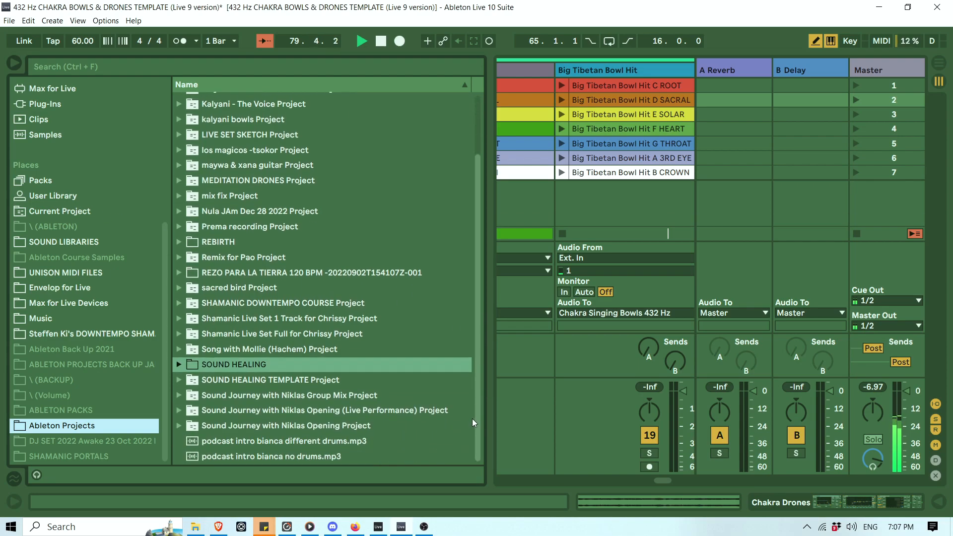
scroll(472, 419, up, 5)
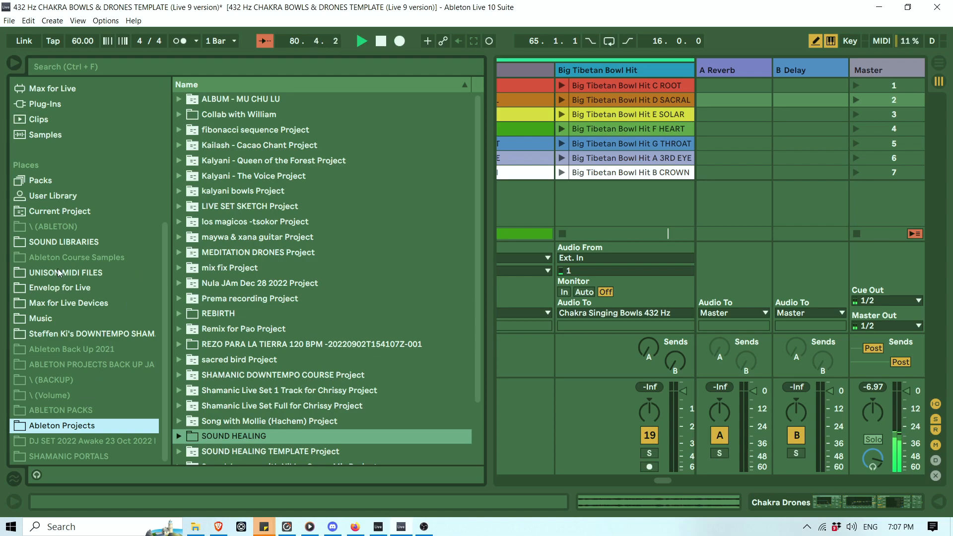
In the SOUND LIBRARIES place, expand the DEEP SHAMANIC SOUND JOURNEYS project inside the Ableton Templates folder.
click(58, 227)
click(55, 242)
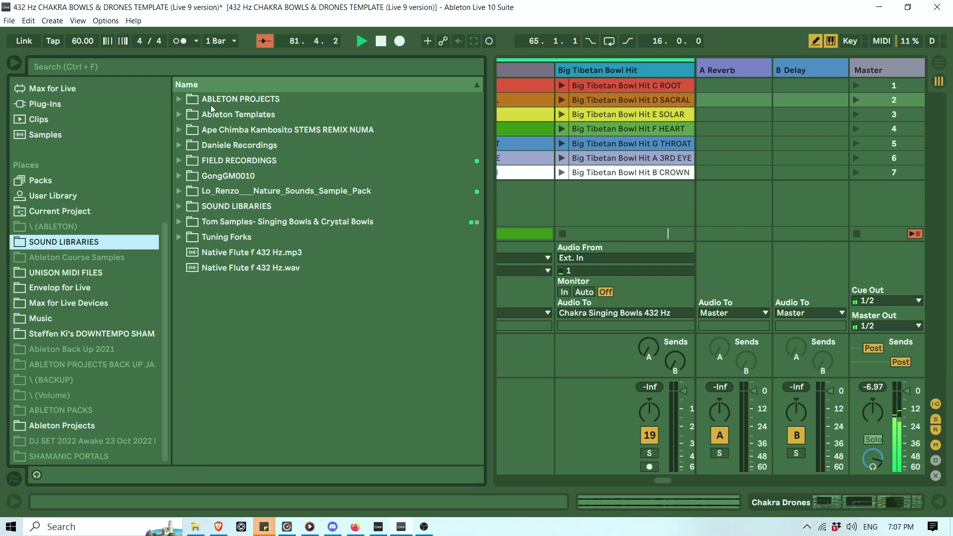
click(180, 114)
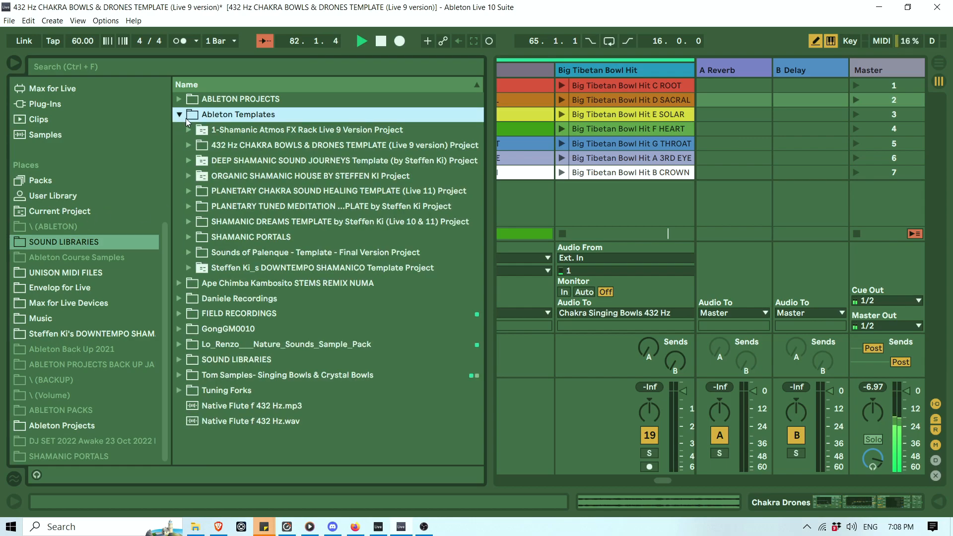
click(189, 160)
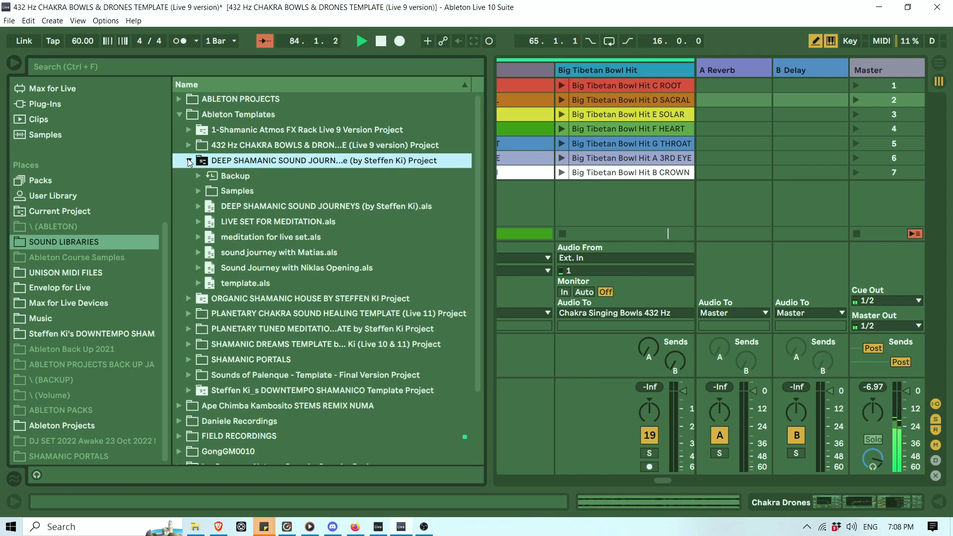
Check the tracks of template.als and its NATURE track for nature sounds.
click(197, 283)
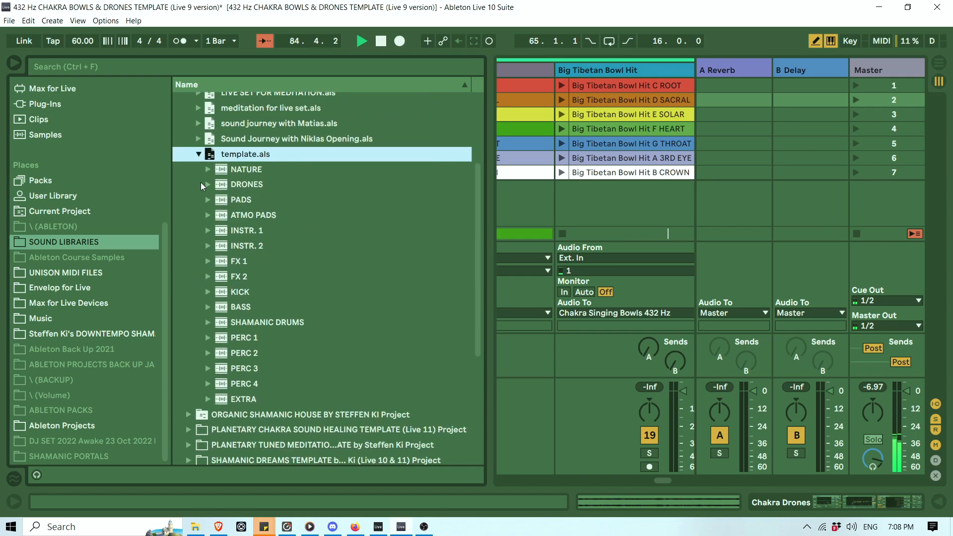
click(208, 170)
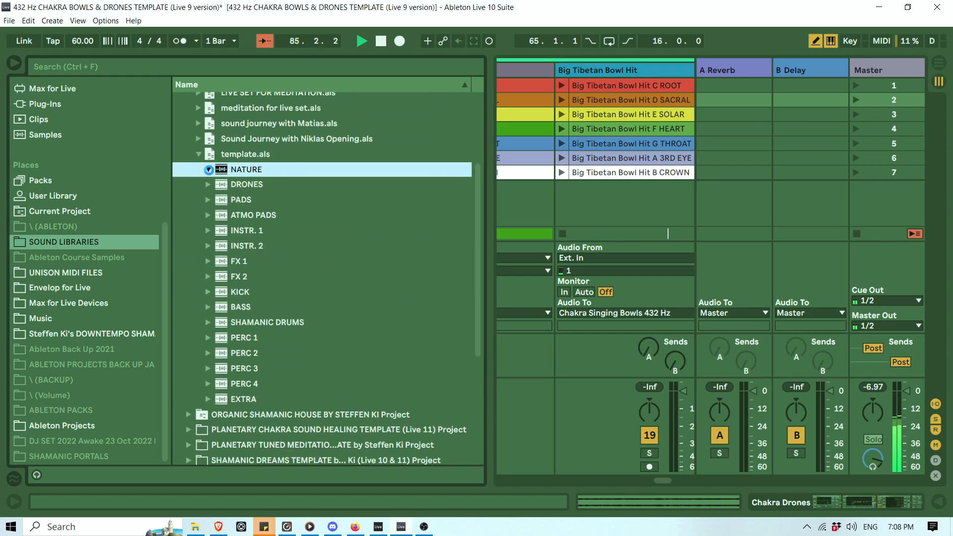
click(208, 171)
scroll(207, 171, up, 2)
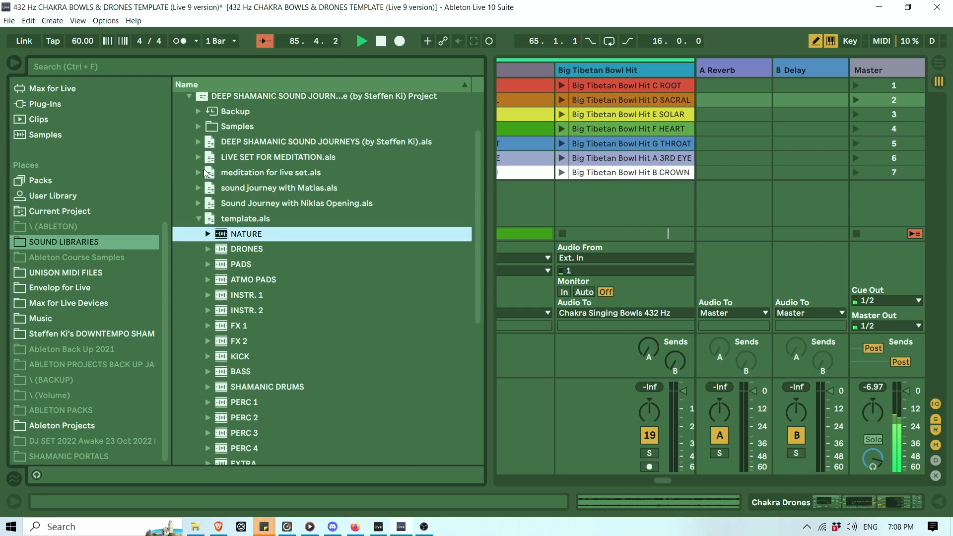
Find DSJ_Water Stream under NATURE SOUNDS 1 (looped) in the DEEP SHAMANIC SOUND JOURNEYS set and preview it.
click(198, 143)
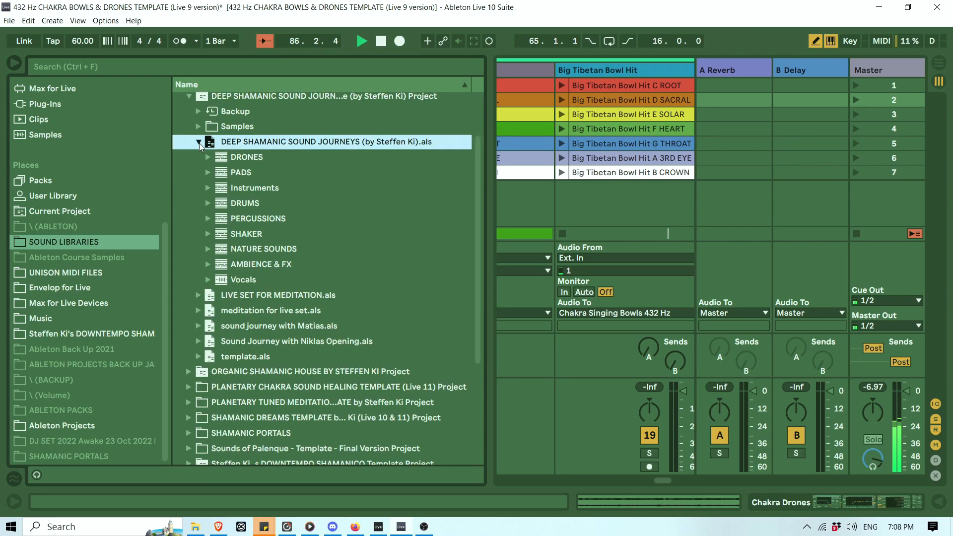
click(214, 252)
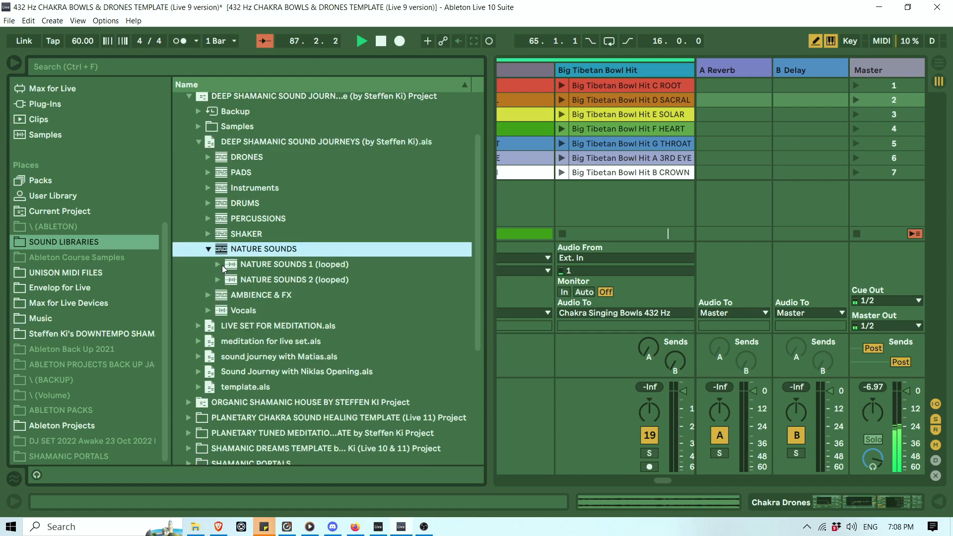
click(217, 264)
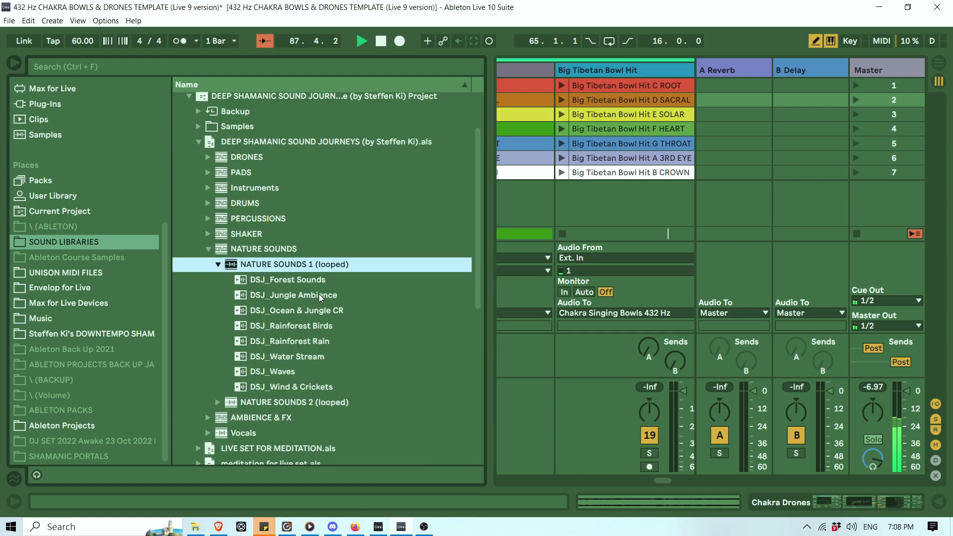
click(308, 355)
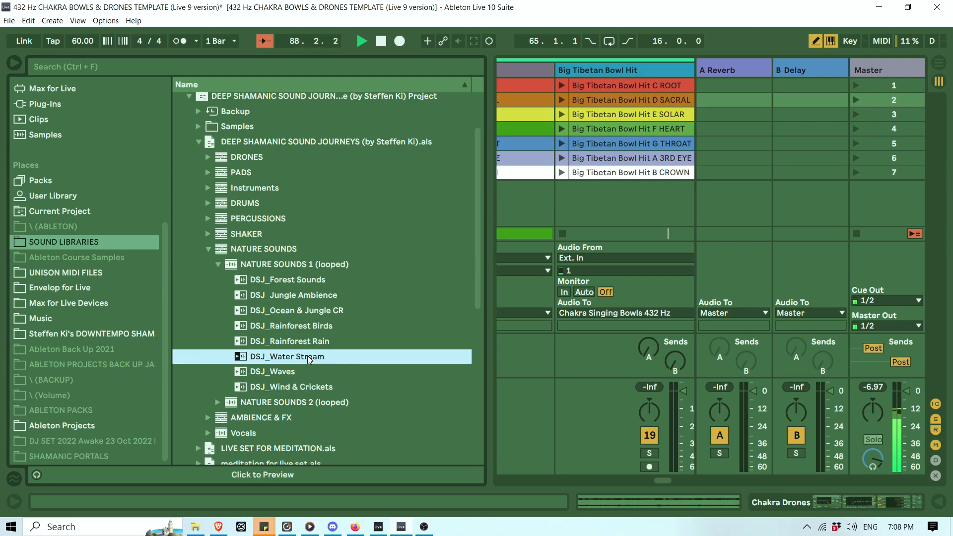
click(35, 475)
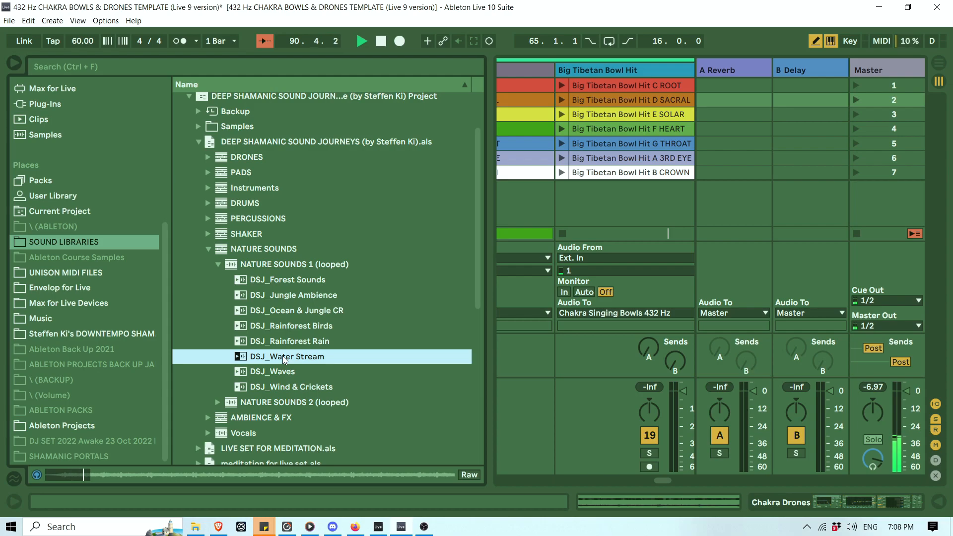
Stop playback and load DSJ_Water Stream into the set as a new track after the Shamanic Drum Rack.
key(space)
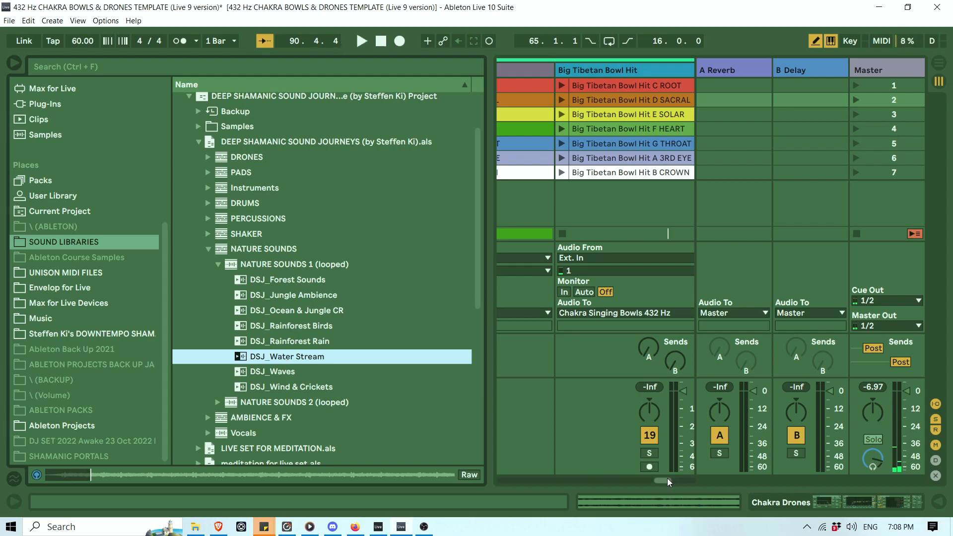
drag(668, 480, 692, 483)
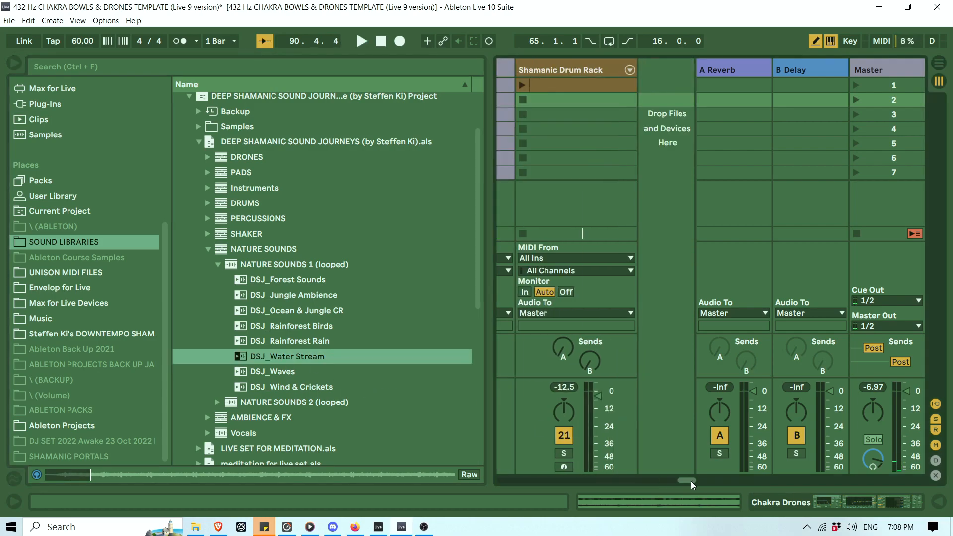
click(291, 359)
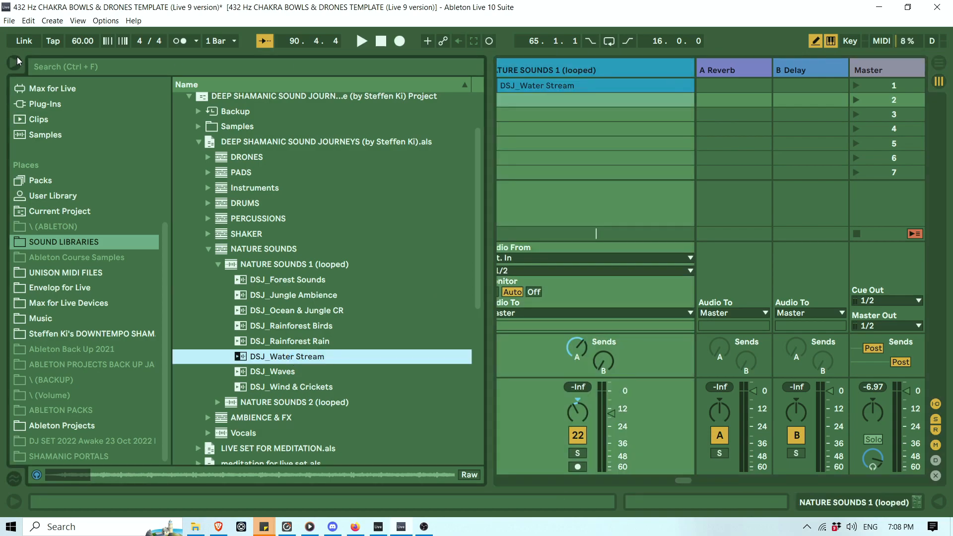
Close the browser, copy the DSJ_Water Stream clip, and play the arrangement with the new NATURE SOUNDS 1 track in view.
click(15, 63)
right_click(499, 87)
click(530, 102)
key(Tab)
key(space)
mouse_move(942, 342)
mouse_down()
mouse_move(937, 261)
mouse_move(943, 370)
mouse_move(949, 348)
mouse_up()
drag(950, 337, 933, 386)
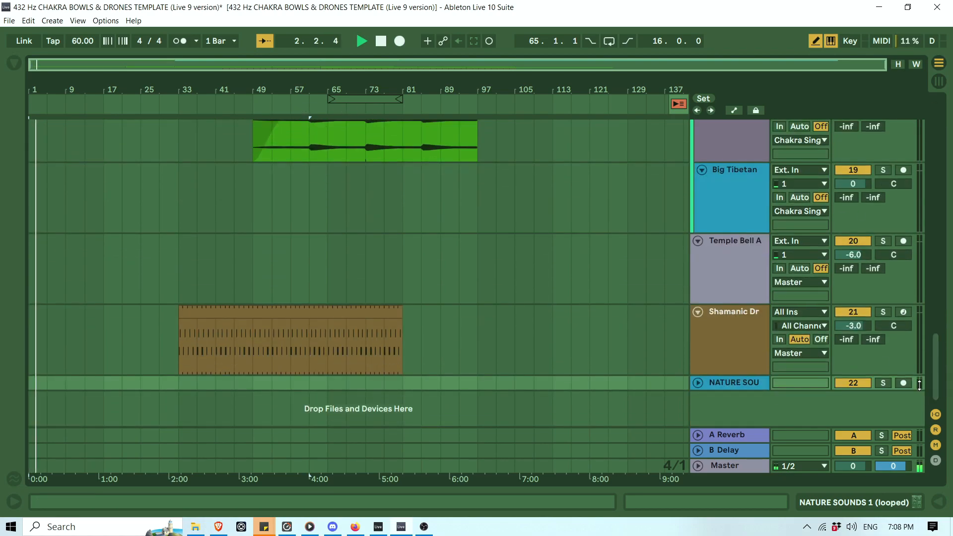
Paste the DSJ_Water Stream clip at bar 49 of the NATURE SOUNDS 1 track and extend it to bar 82.
click(259, 385)
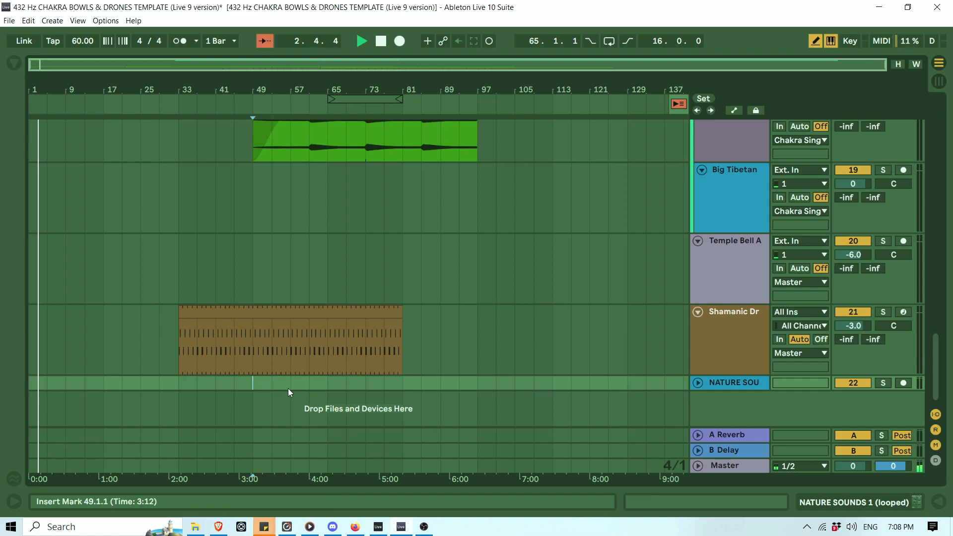
key(ctrl+v)
drag(295, 385, 410, 387)
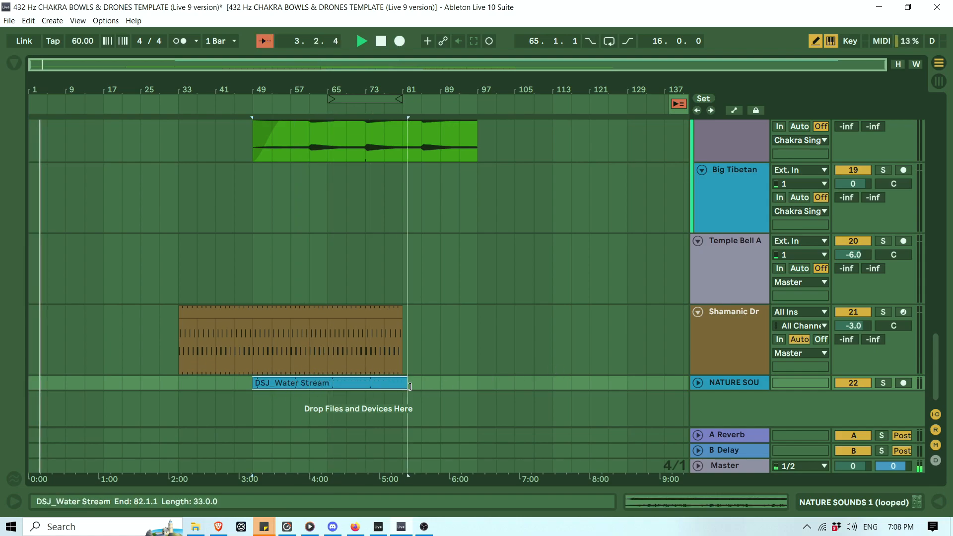
Unfold the NATURE SOUNDS 1 track and add a curved fade-in to the start of the DSJ_Water Stream clip.
click(699, 383)
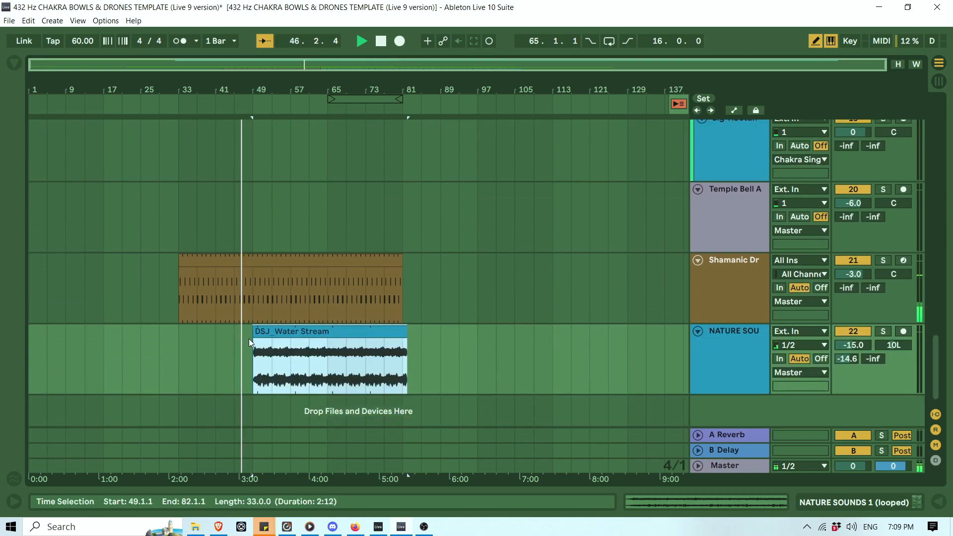
click(259, 342)
mouse_move(272, 342)
mouse_down()
mouse_move(296, 342)
mouse_move(270, 361)
mouse_up()
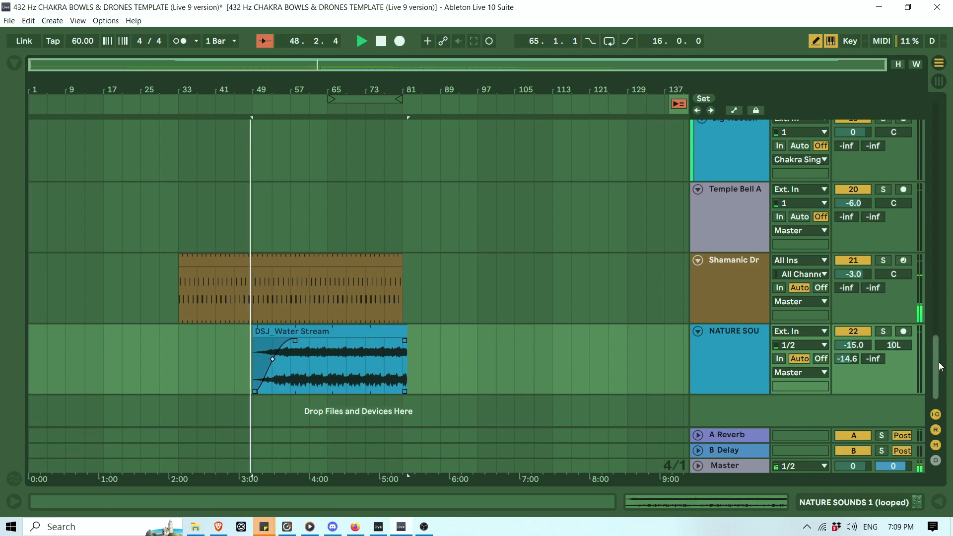
drag(938, 364, 938, 368)
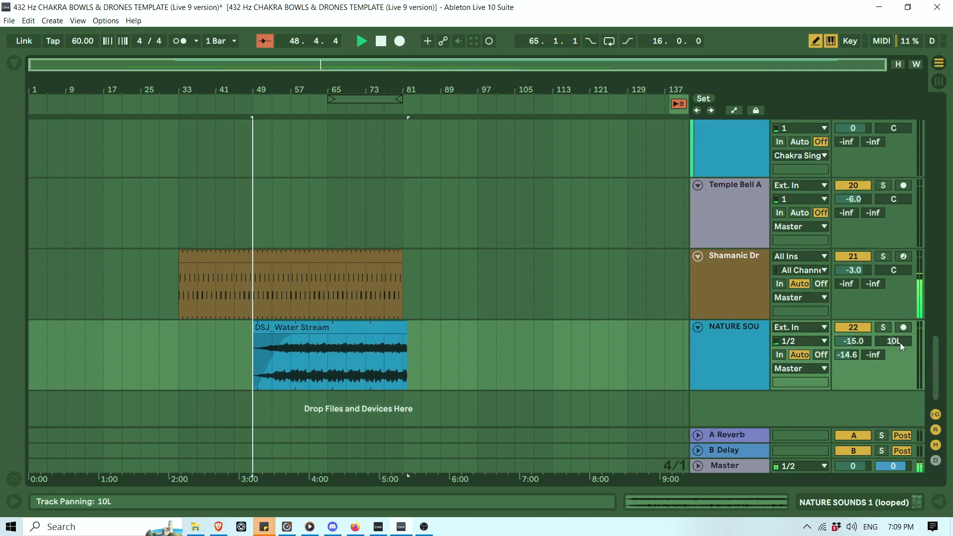
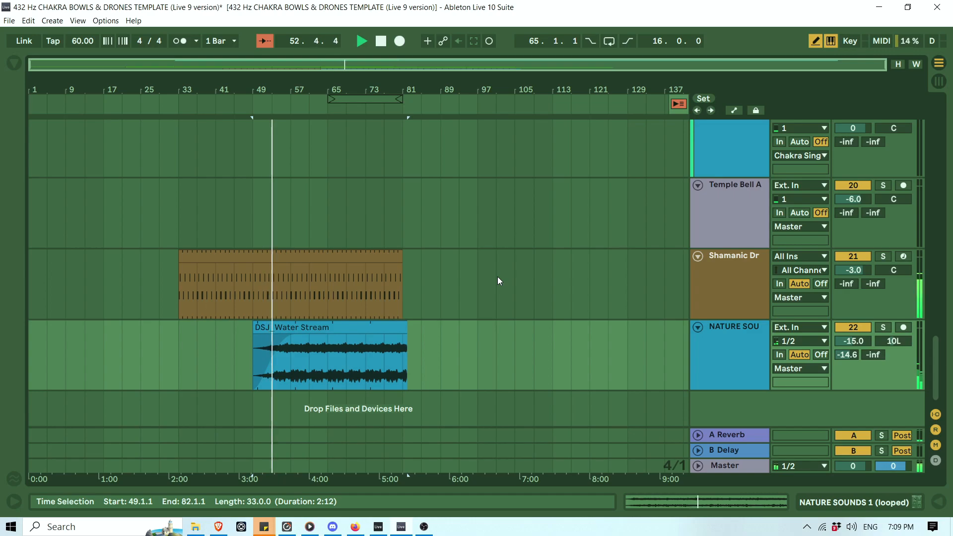
Shorten the Signing Bowl Sutsained Hits F HEART clip to about bar 53 with a fade-out, and replay from about bar 48.
drag(936, 342, 937, 296)
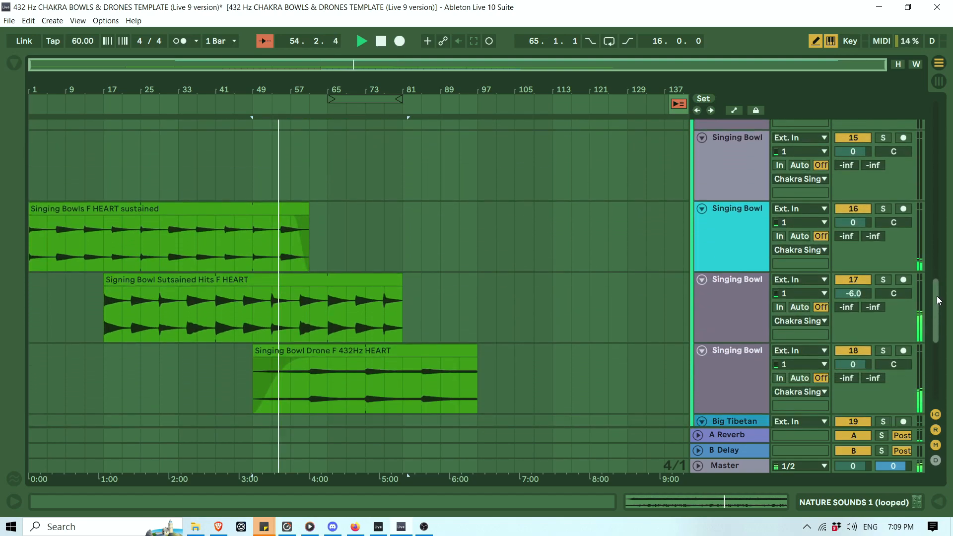
click(392, 279)
drag(392, 279, 255, 288)
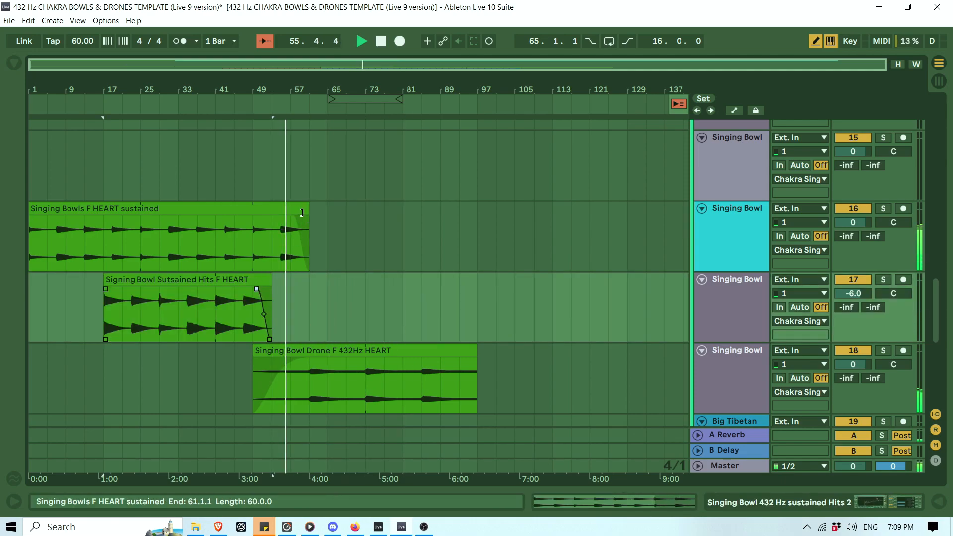
click(247, 104)
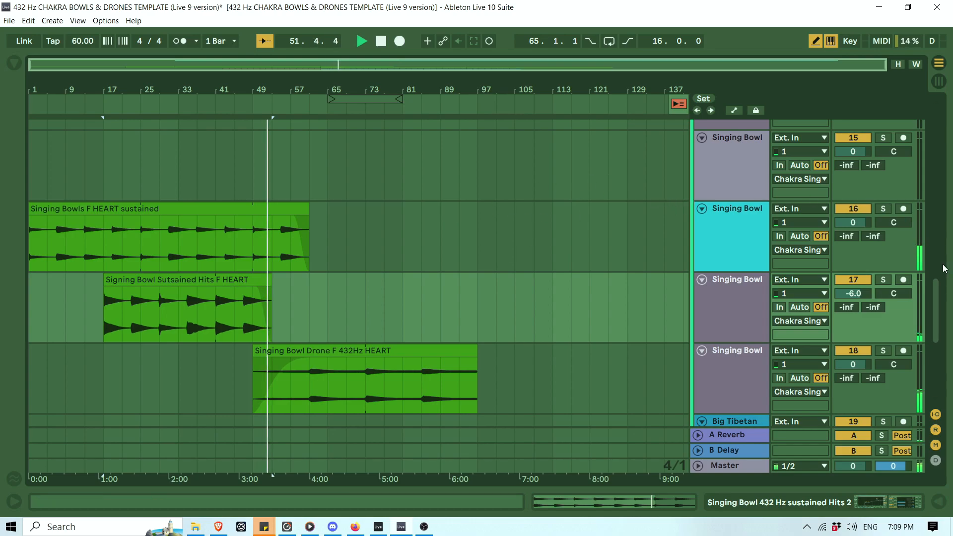
Extend the Shamanic Drum clip and the DSJ_Water Stream clip to bar 89.
drag(935, 307, 928, 373)
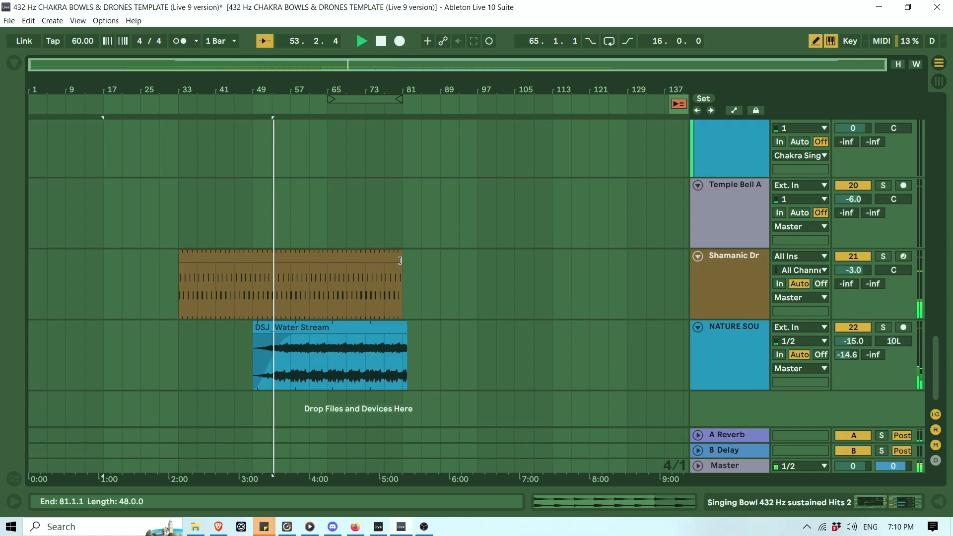
drag(403, 262, 439, 262)
drag(408, 331, 435, 328)
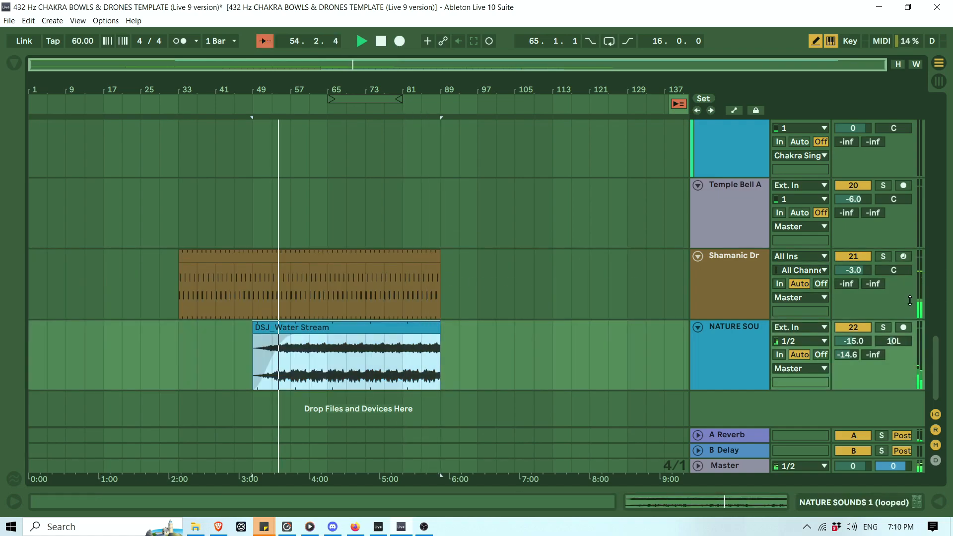
Set the Chakra Drone track's volume to -6.9 and the NATURE SOUNDS 1 track's volume to -20.4.
drag(937, 354, 932, 107)
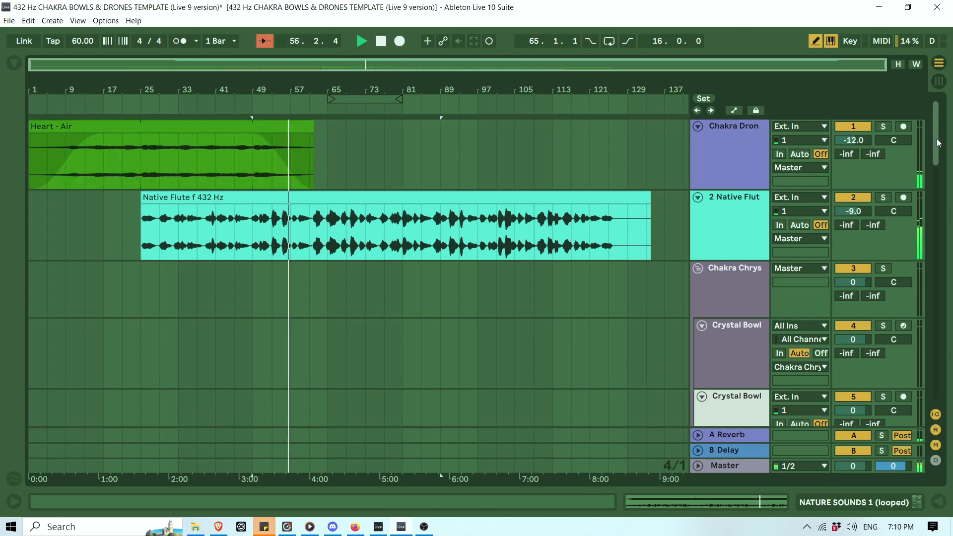
scroll(938, 141, down, 1)
scroll(937, 141, up, 1)
drag(869, 141, 869, 124)
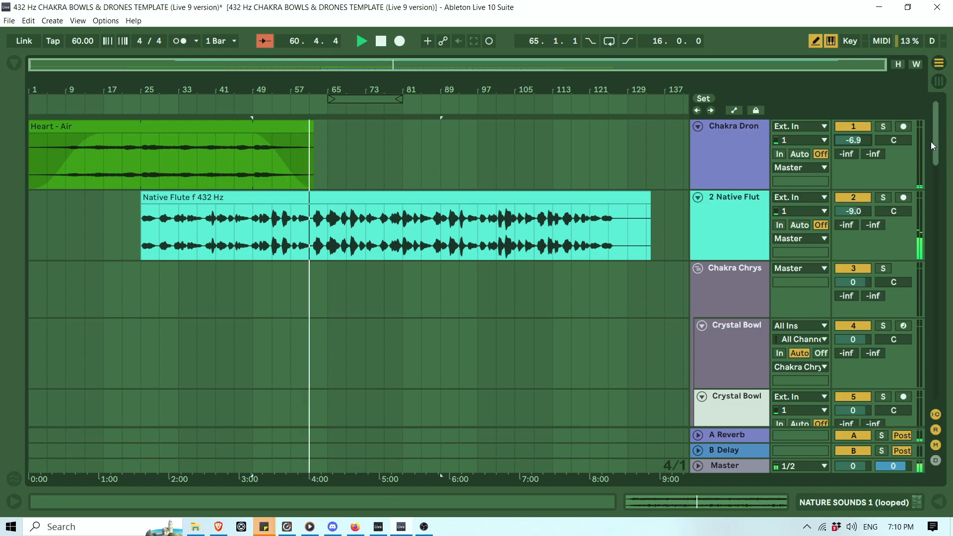
drag(931, 141, 929, 384)
drag(870, 341, 869, 367)
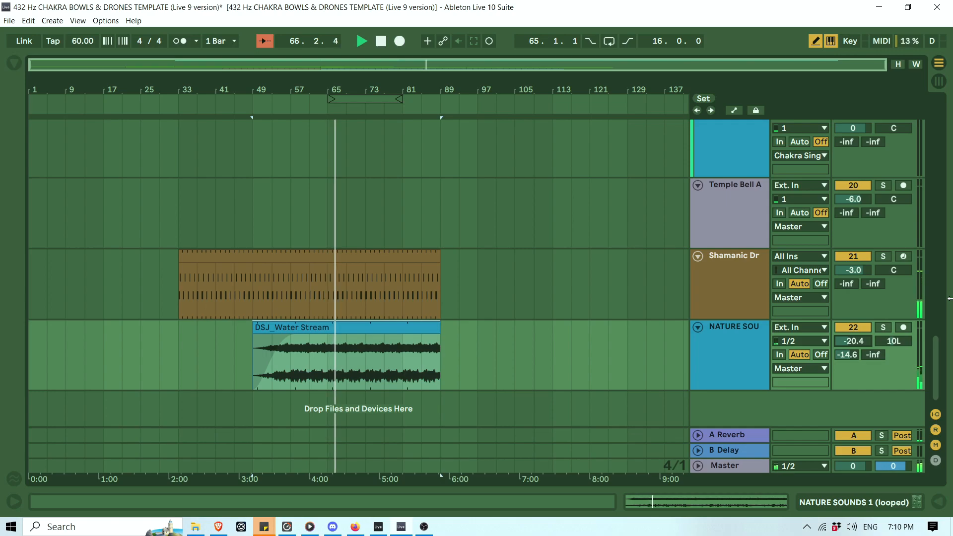
Switch to Session View, launch Big Tibetan Bowl Hit F HEART as an audition, and stop that track's clip.
drag(937, 363, 933, 296)
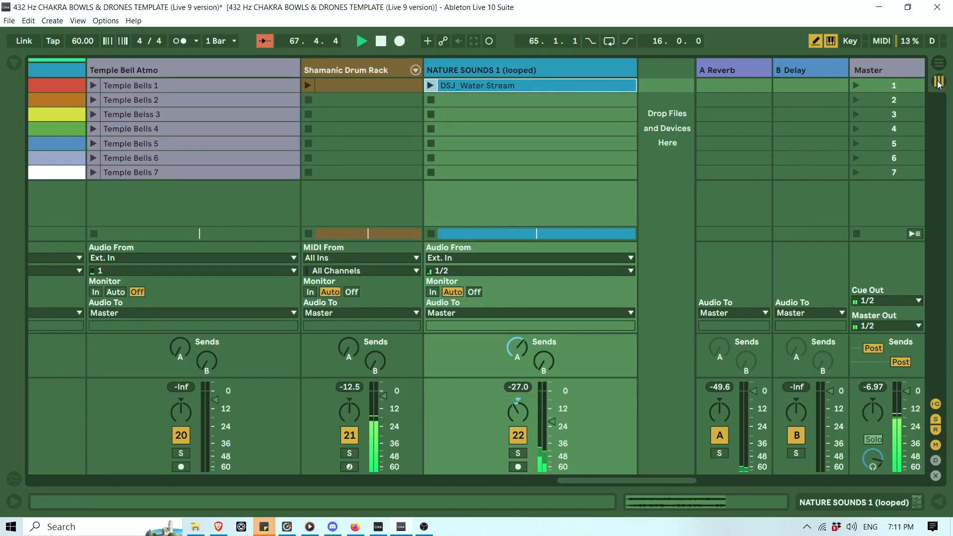
key(Tab)
drag(617, 478, 516, 480)
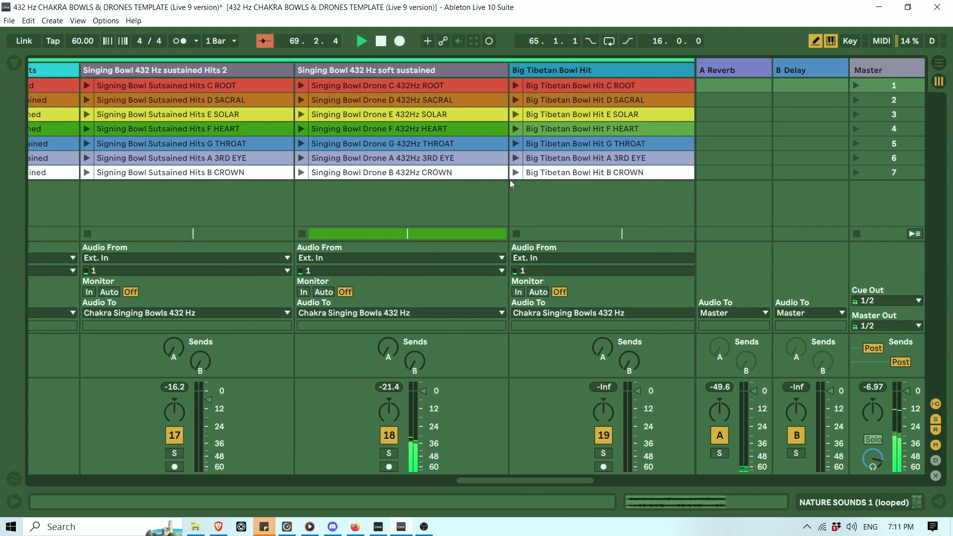
click(515, 128)
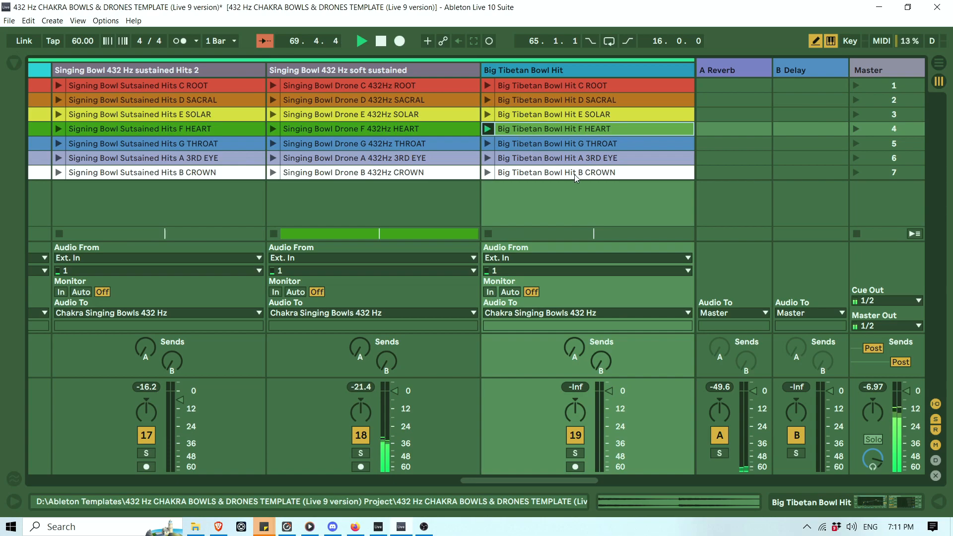
click(489, 234)
Launch Singing Bowl Drone F 432 Hz high HEART and lower the Singing Bowl Drones High track's volume to -6.4.
drag(530, 483, 467, 473)
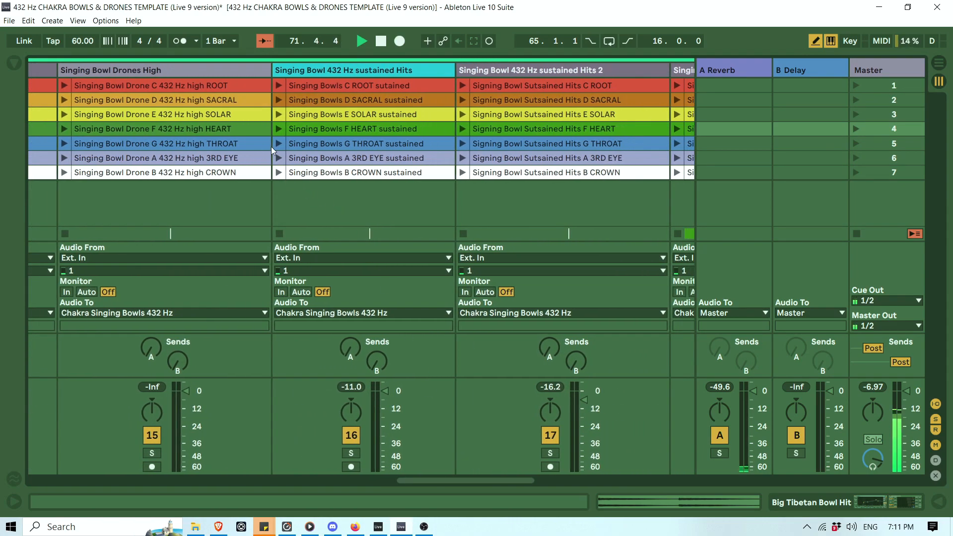
click(151, 129)
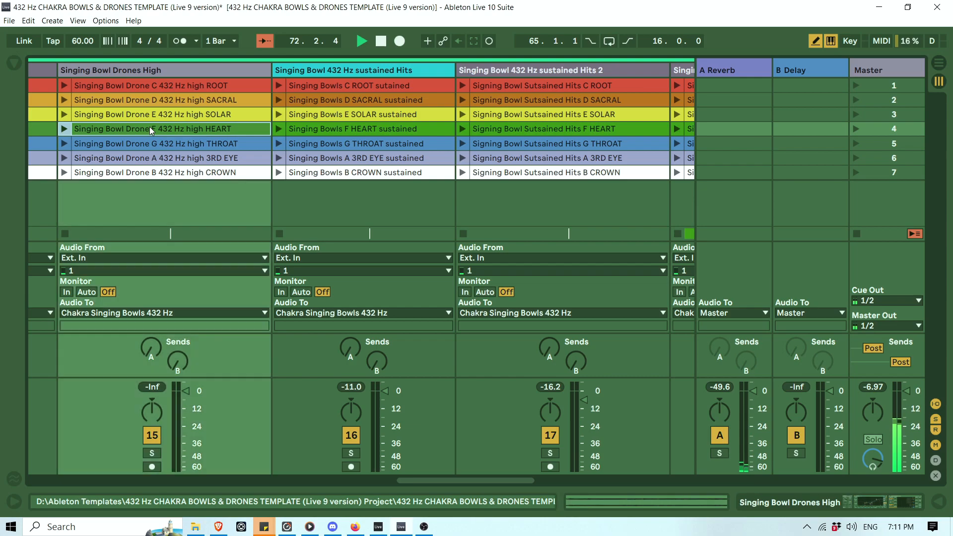
click(65, 128)
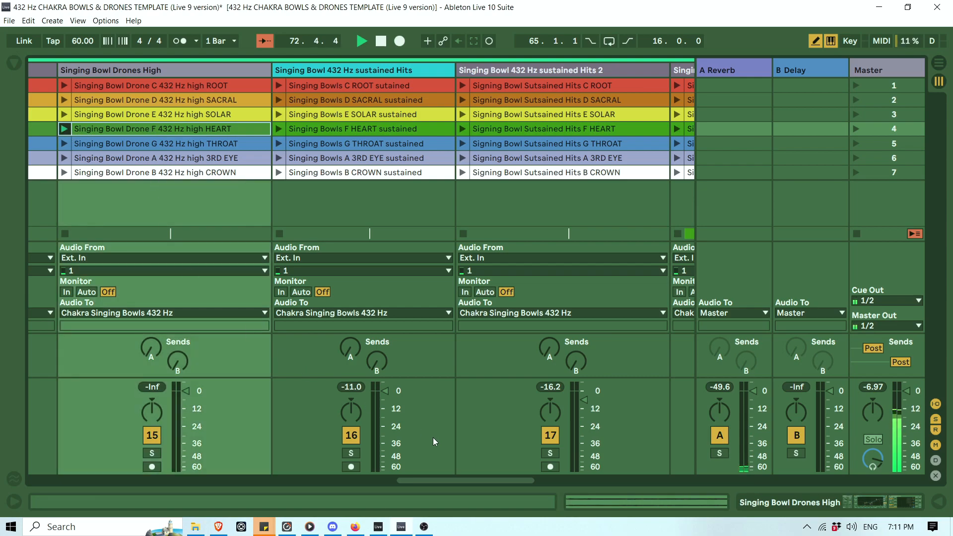
drag(437, 481, 410, 482)
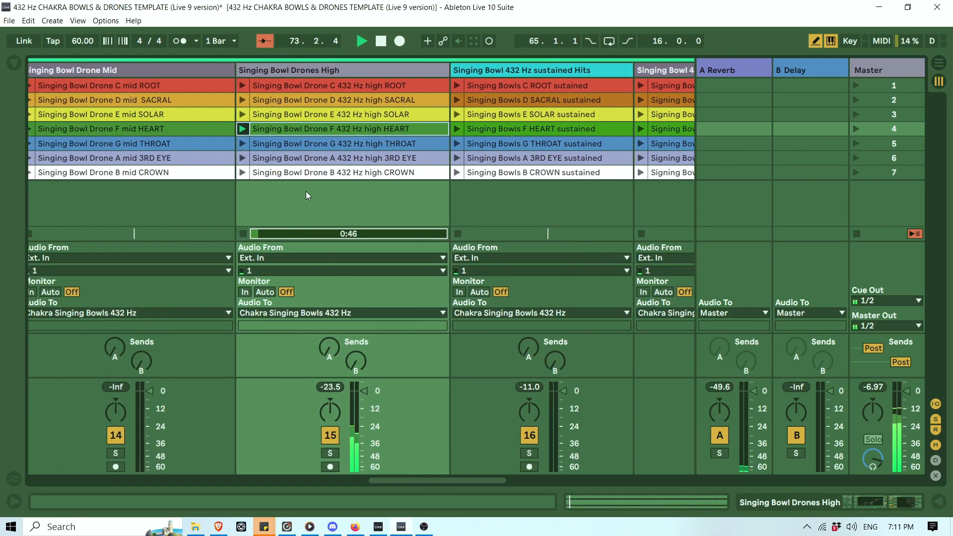
click(365, 392)
drag(365, 392, 365, 393)
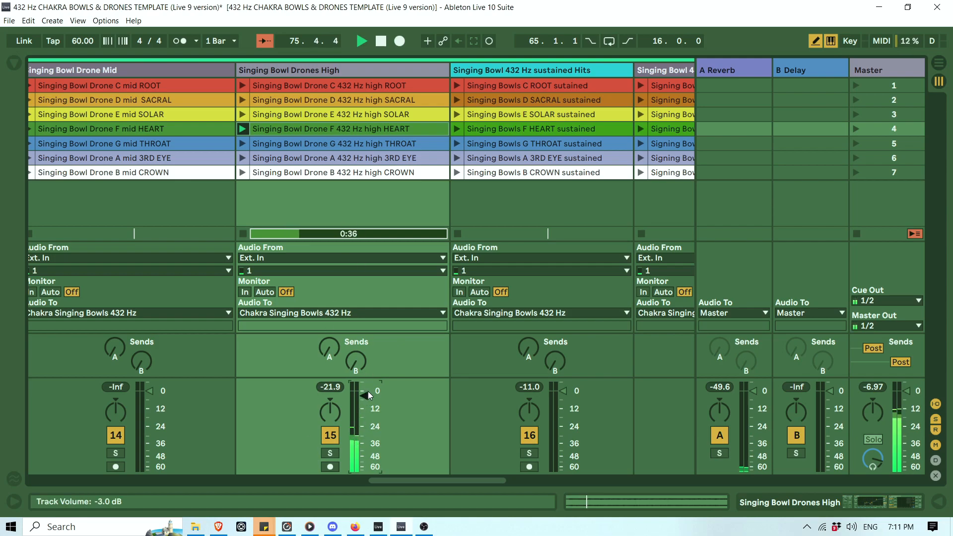
drag(365, 397, 365, 400)
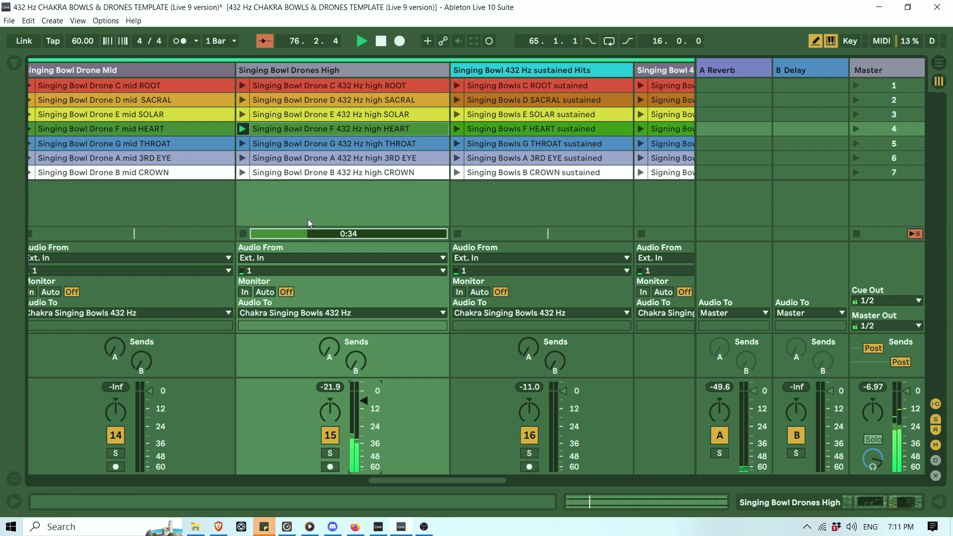
Mute the Singing Bowl Drones High track, stop its playing clip, and unmute the track.
mouse_move(416, 481)
mouse_down()
mouse_move(377, 479)
mouse_move(400, 479)
mouse_up()
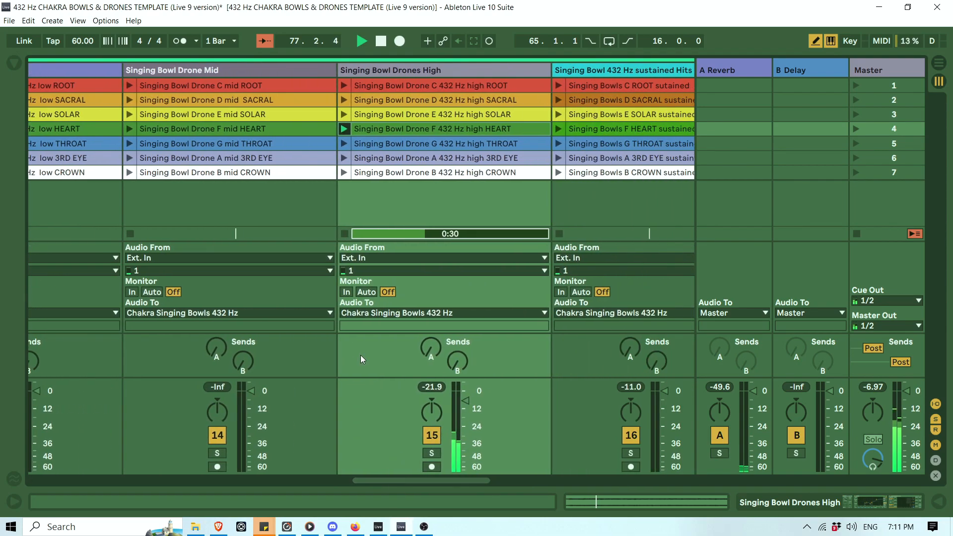
click(430, 436)
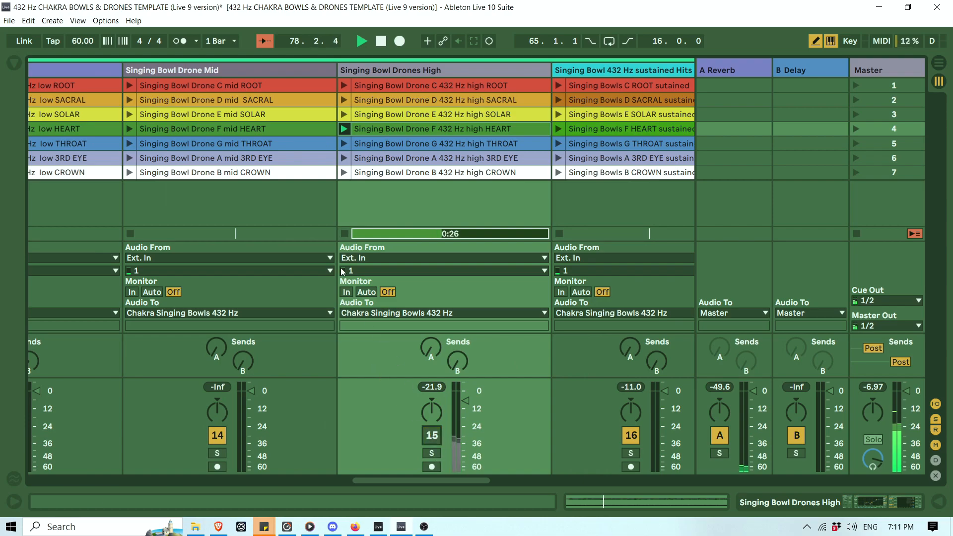
click(344, 233)
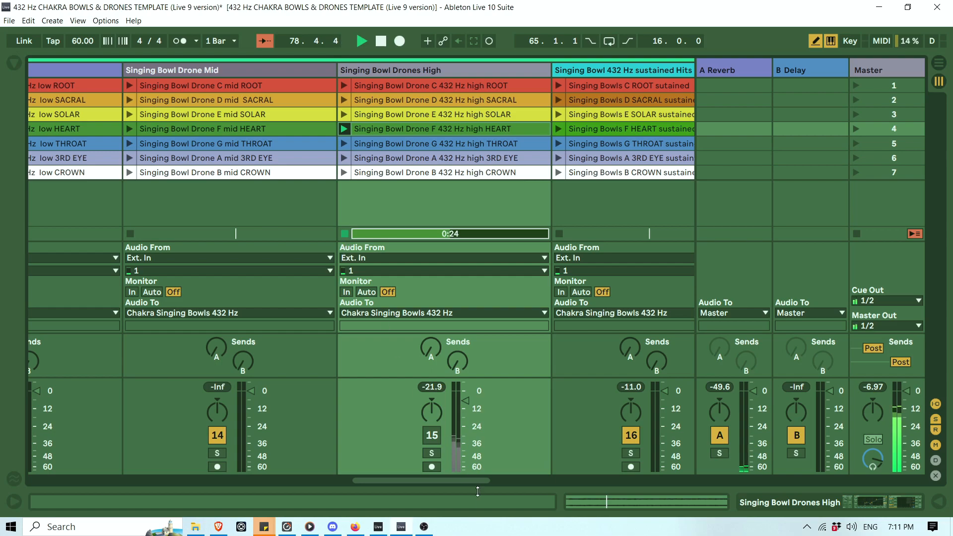
click(433, 436)
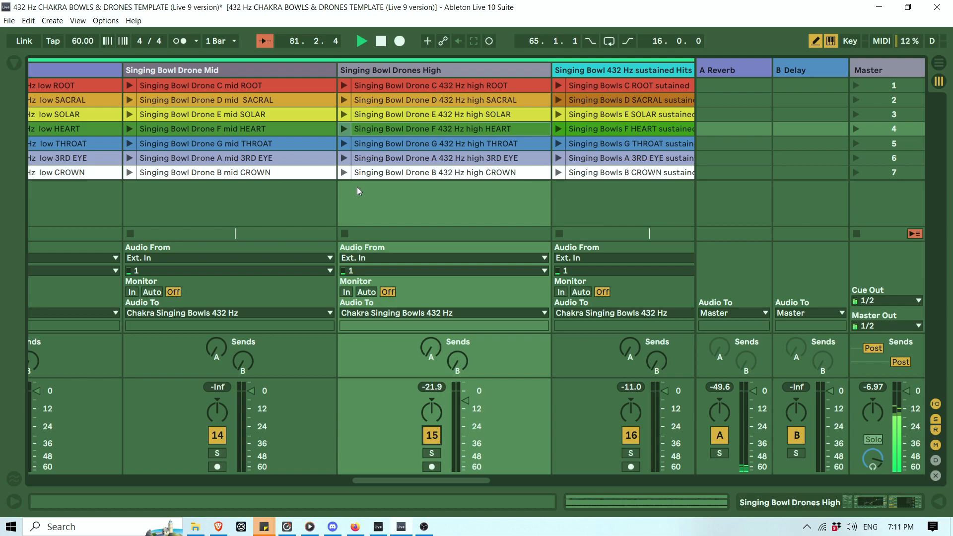
Return to Arrangement View and extend the Shamanic Drum and DSJ_Water Stream clips to bar 97.
click(938, 64)
scroll(416, 363, down, 2)
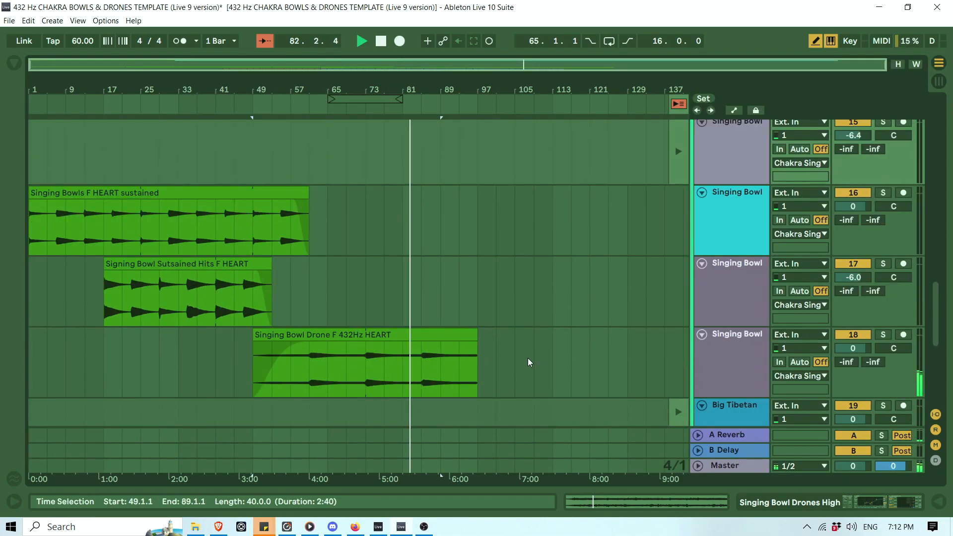
drag(937, 313, 938, 380)
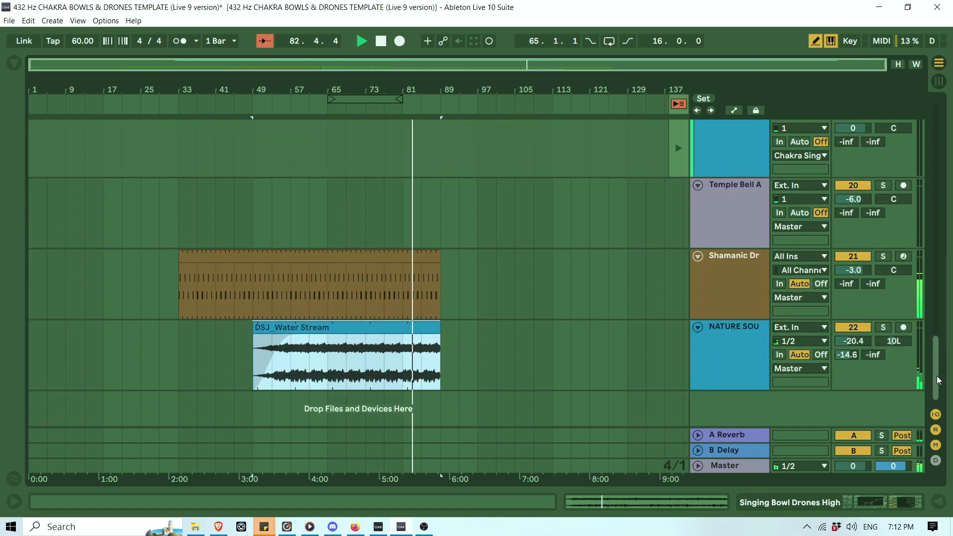
drag(437, 258, 475, 258)
drag(440, 327, 478, 327)
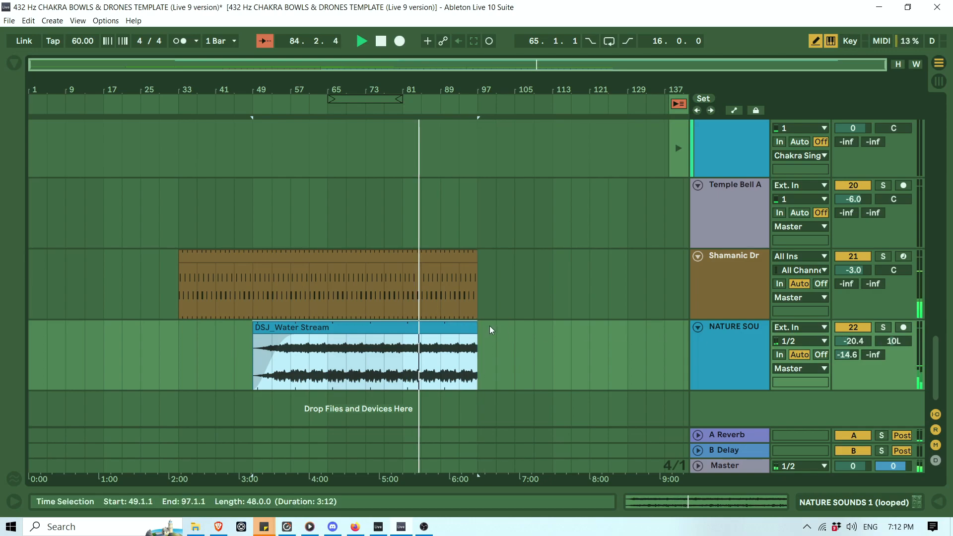
Move the 16-bar loop brace so that it starts at bar 89.
scroll(933, 319, up, 1)
drag(939, 157, 931, 91)
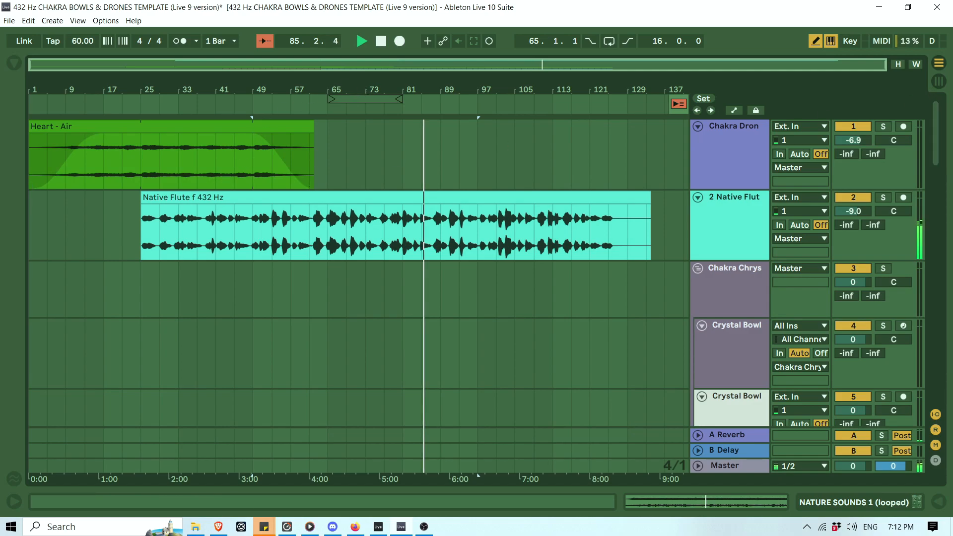
drag(368, 99, 481, 101)
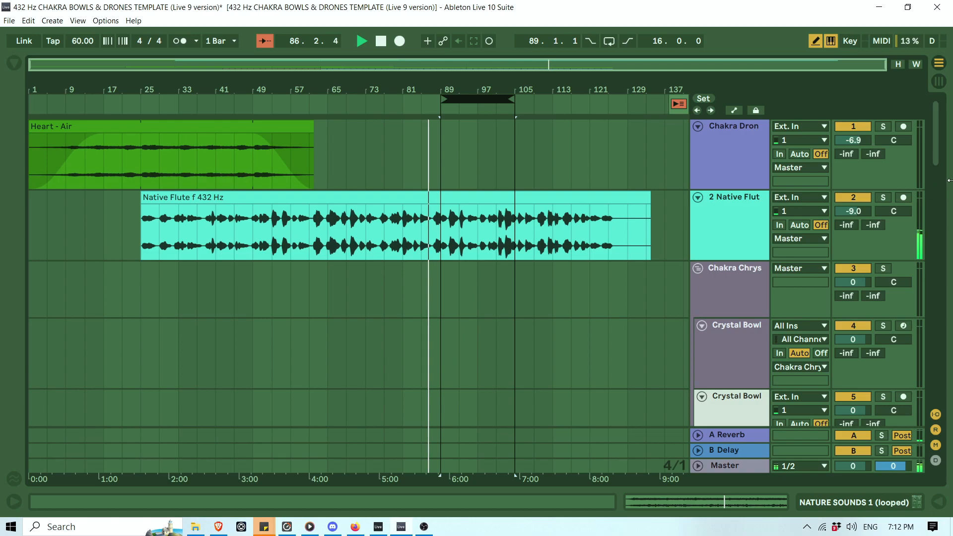
Extend the Shamanic Drum, DSJ_Water Stream and Singing Bowl Drone F 432Hz HEART clips to bar 105, using the loop brace as the end marker.
drag(939, 147, 907, 369)
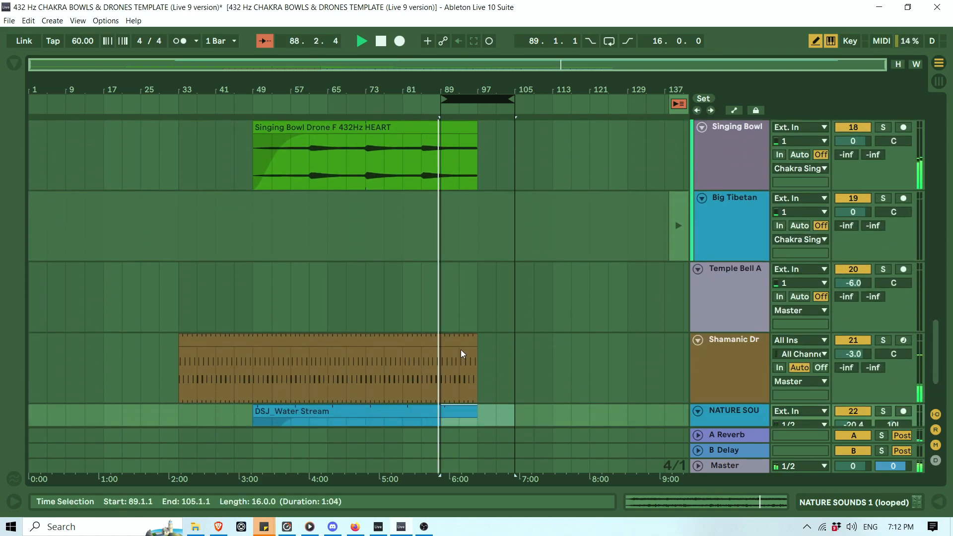
drag(474, 342, 516, 328)
scroll(506, 340, down, 3)
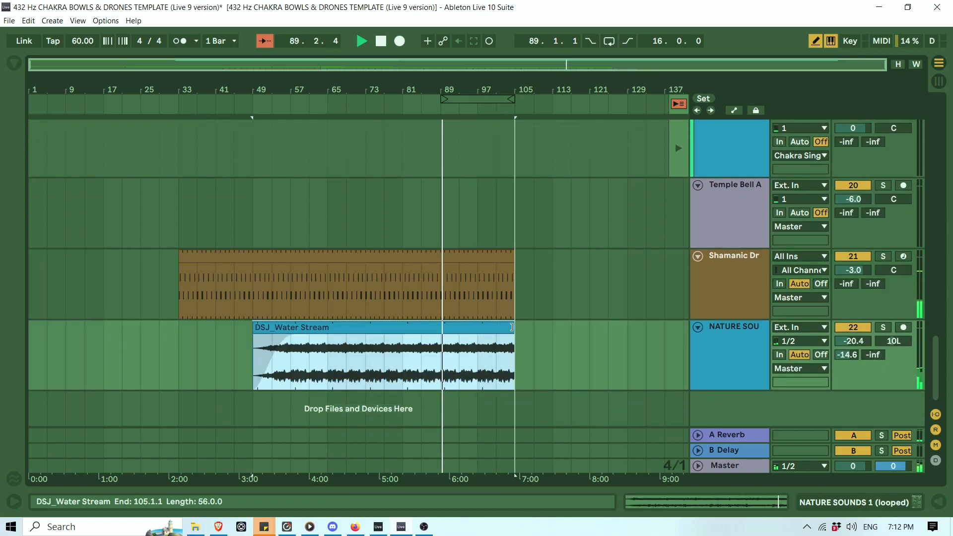
scroll(507, 210, up, 6)
drag(476, 199, 515, 200)
click(499, 96)
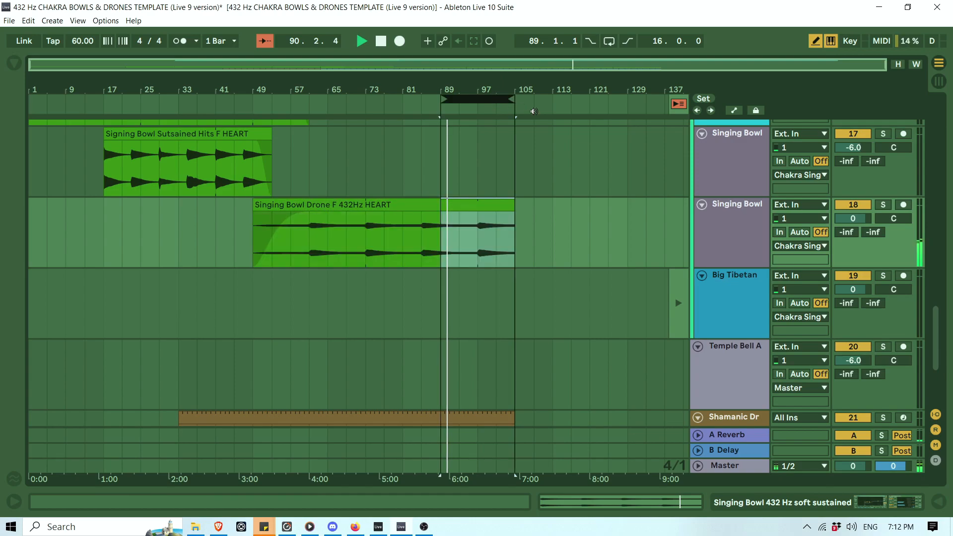
Open the Tibetan Bowl Rack track's devices in Session View and audition the Chakra Bowl F pad.
click(939, 80)
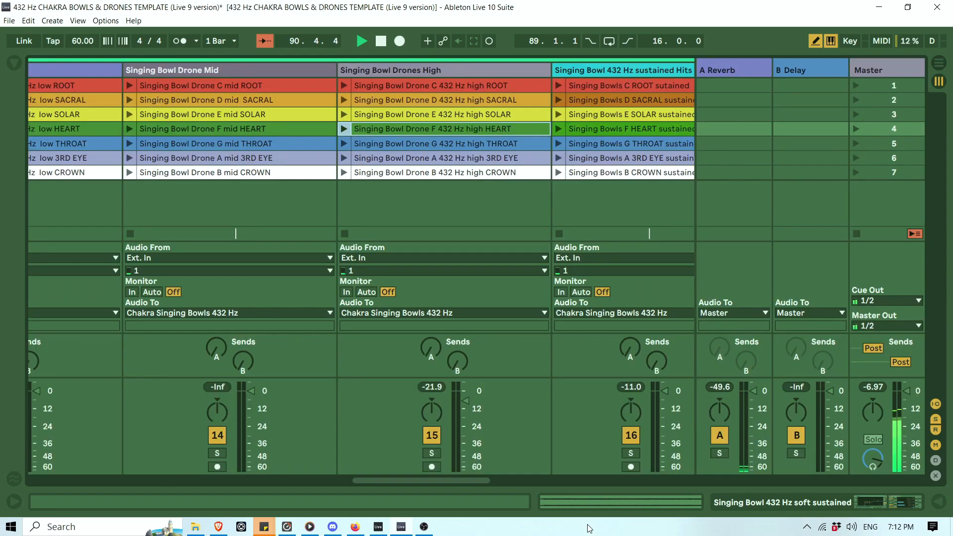
drag(457, 481, 375, 473)
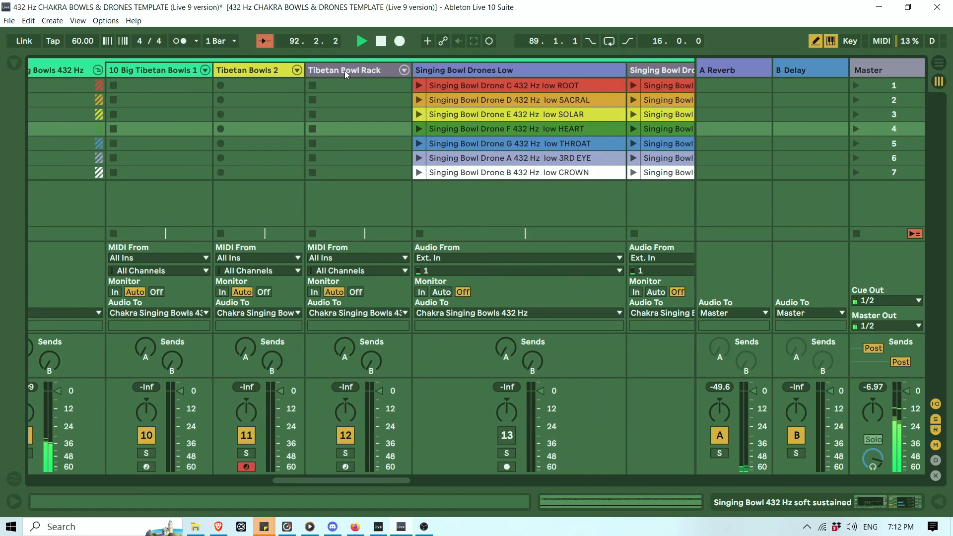
double_click(345, 71)
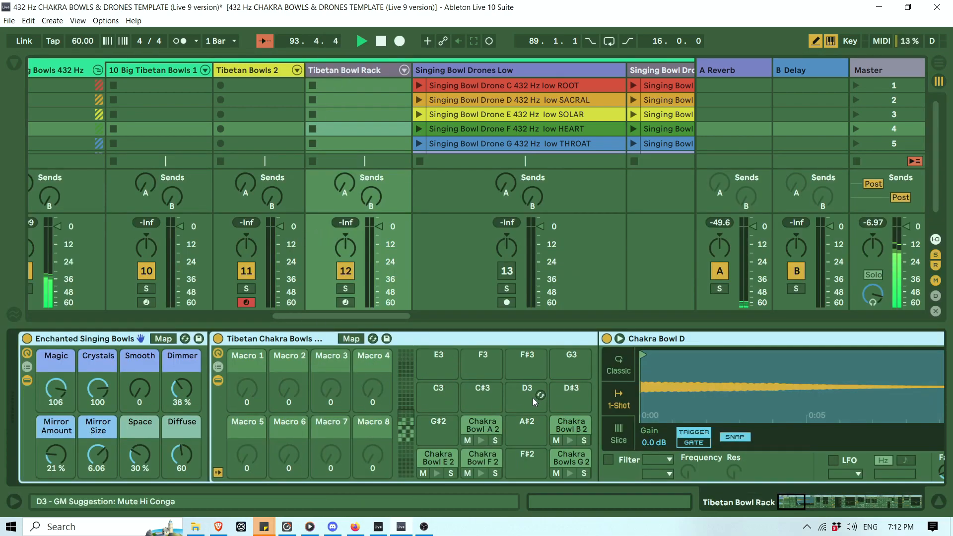
click(408, 418)
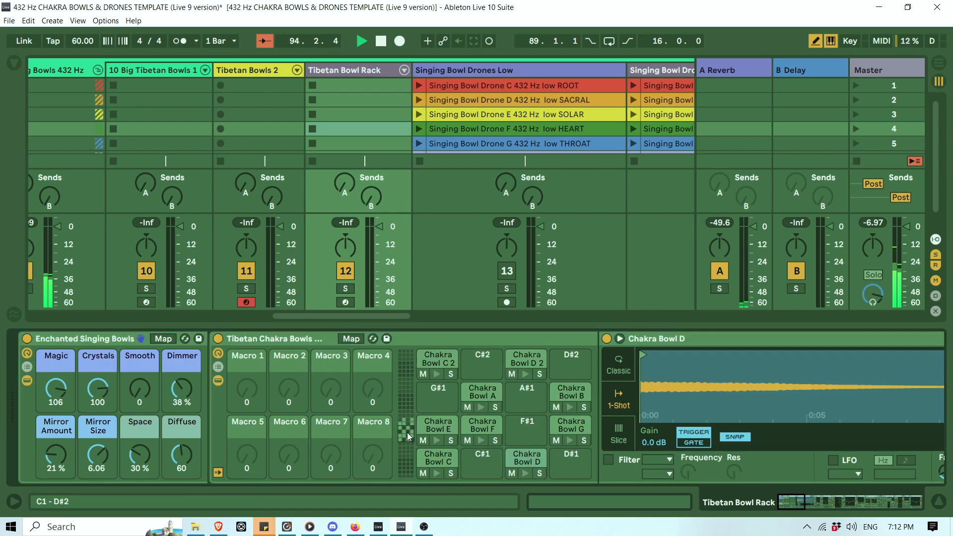
click(481, 440)
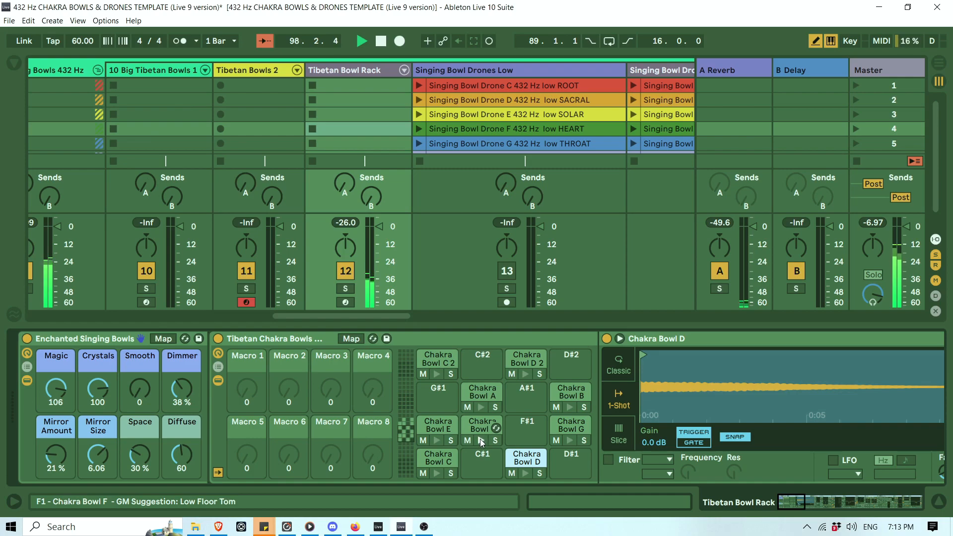
Set the Enchanted Singing Bowls rack's Space to 0.0 % and Diffuse to 0, audition Chakra Bowl F 2, and stop playback.
drag(138, 452, 174, 479)
click(174, 454)
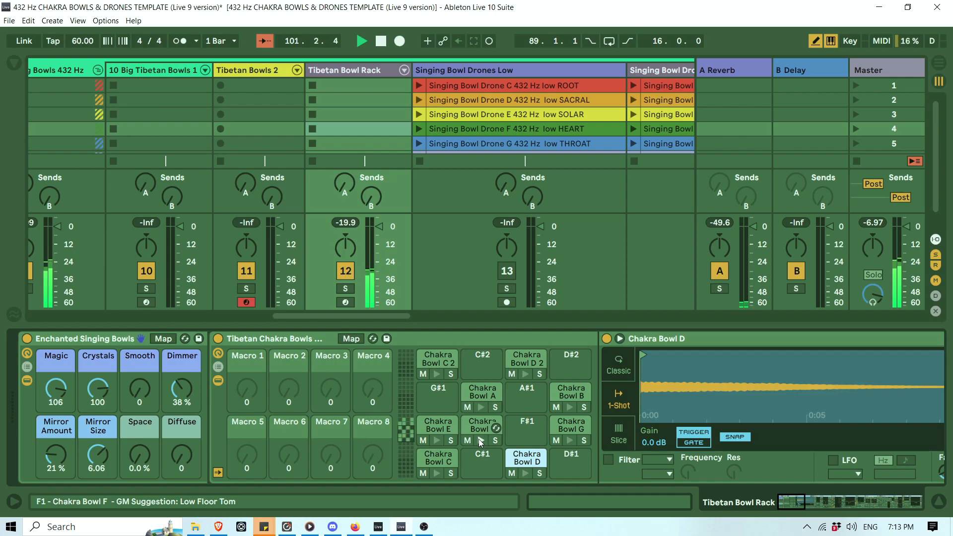
click(405, 433)
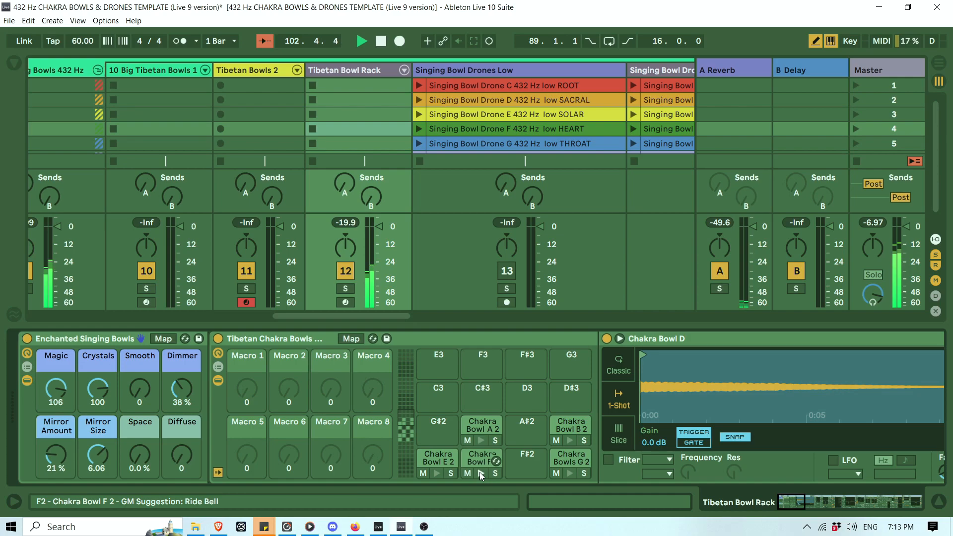
key(space)
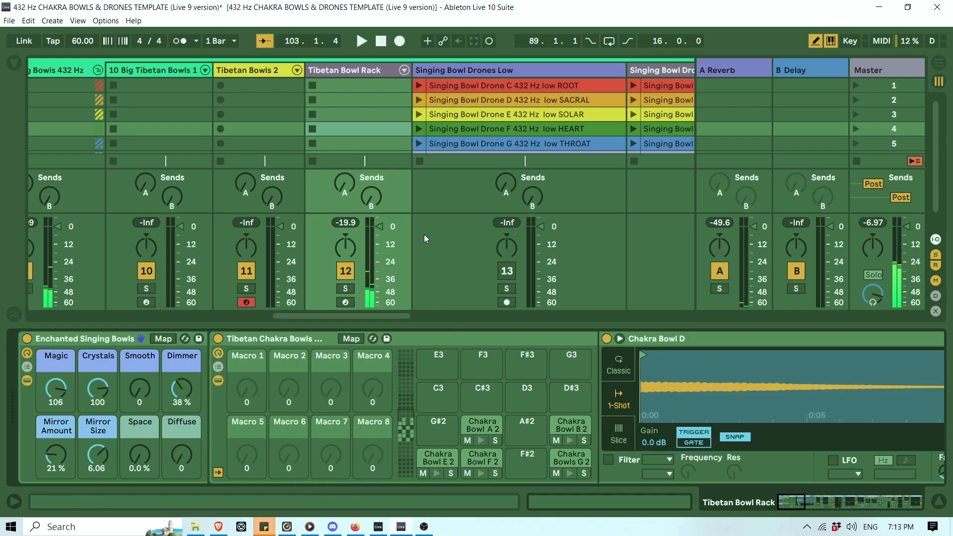
In Arrangement View, insert an empty 16-bar MIDI clip on the Tibetan Bowl Rack track from bar 89 to bar 105.
click(940, 64)
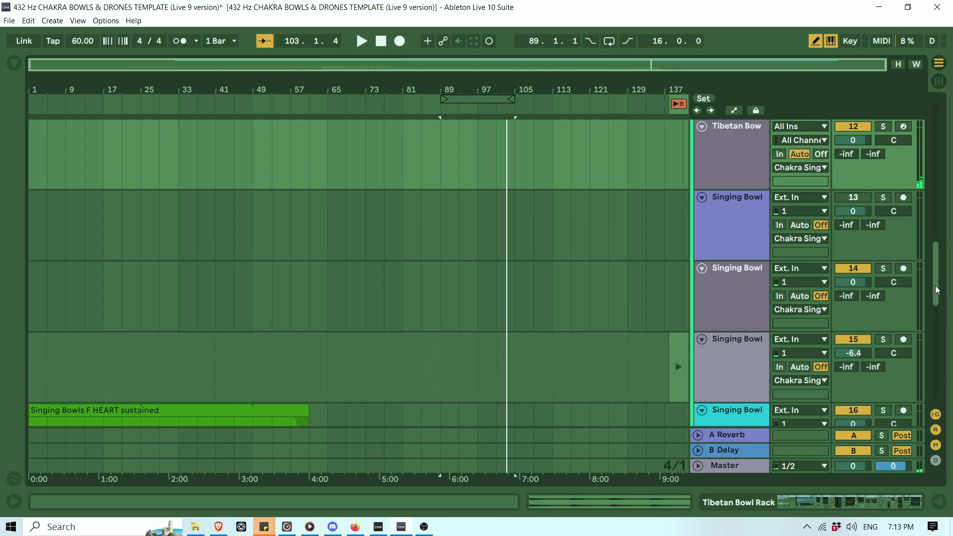
drag(940, 277, 937, 366)
click(483, 100)
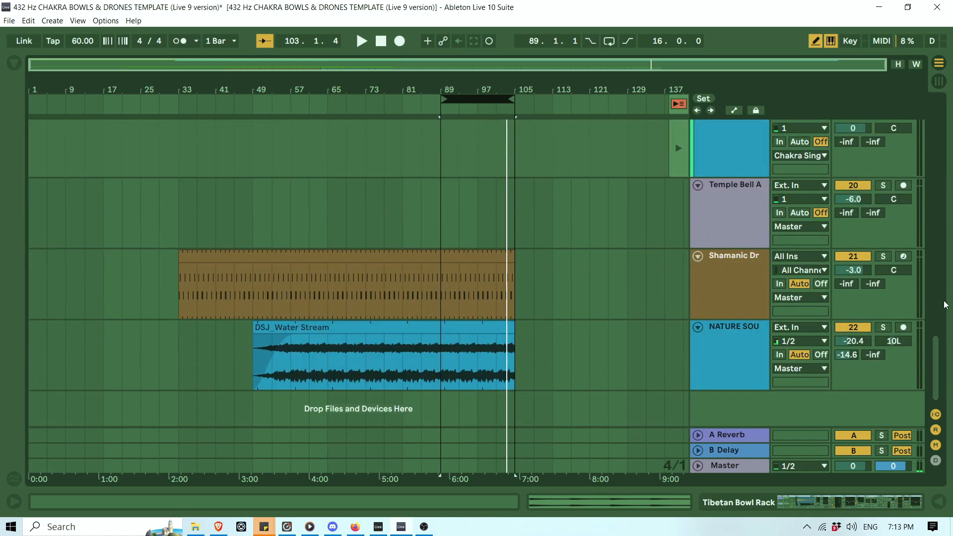
click(938, 88)
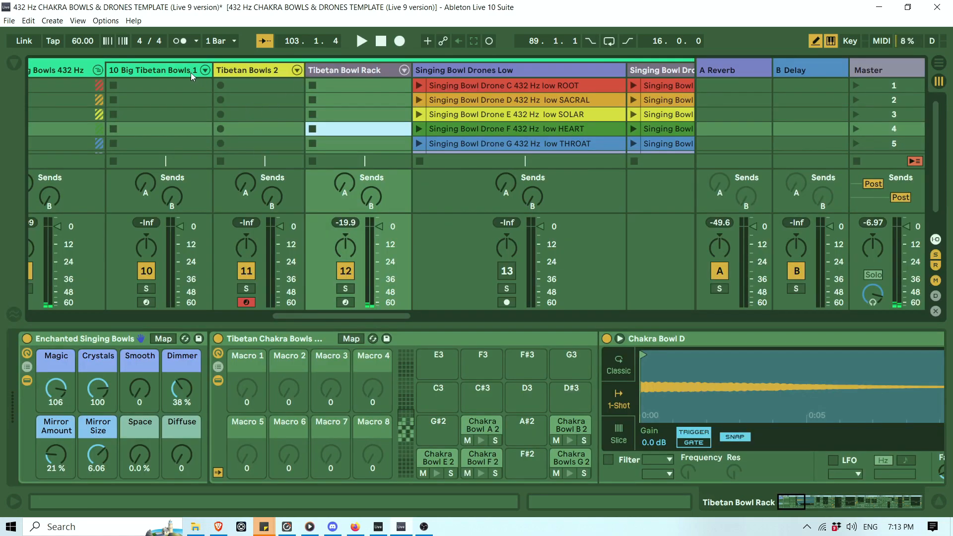
click(366, 72)
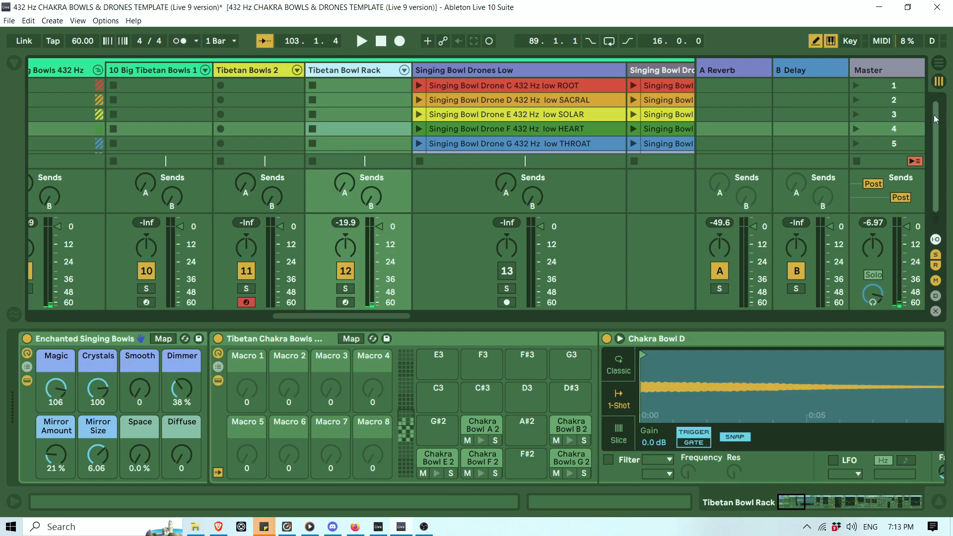
click(939, 64)
scroll(575, 302, up, 10)
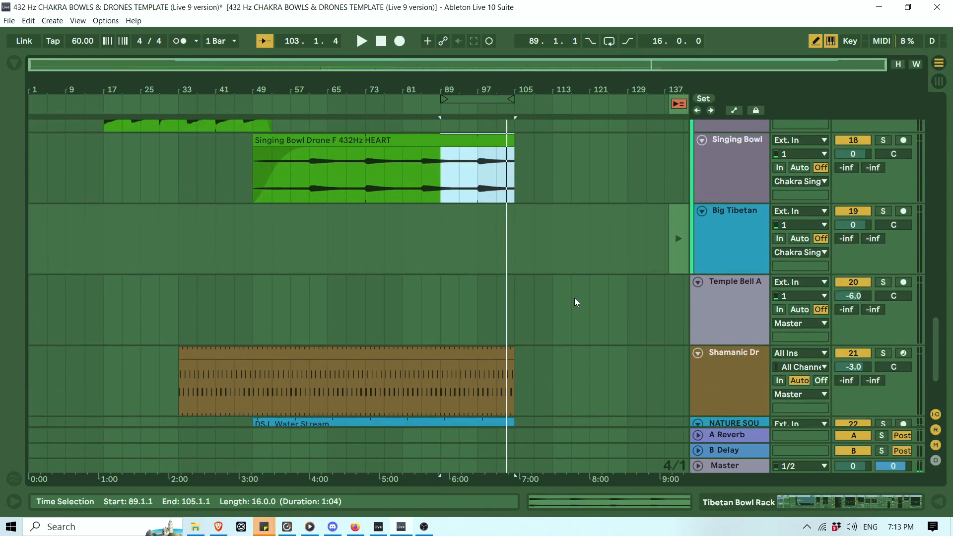
scroll(416, 247, up, 12)
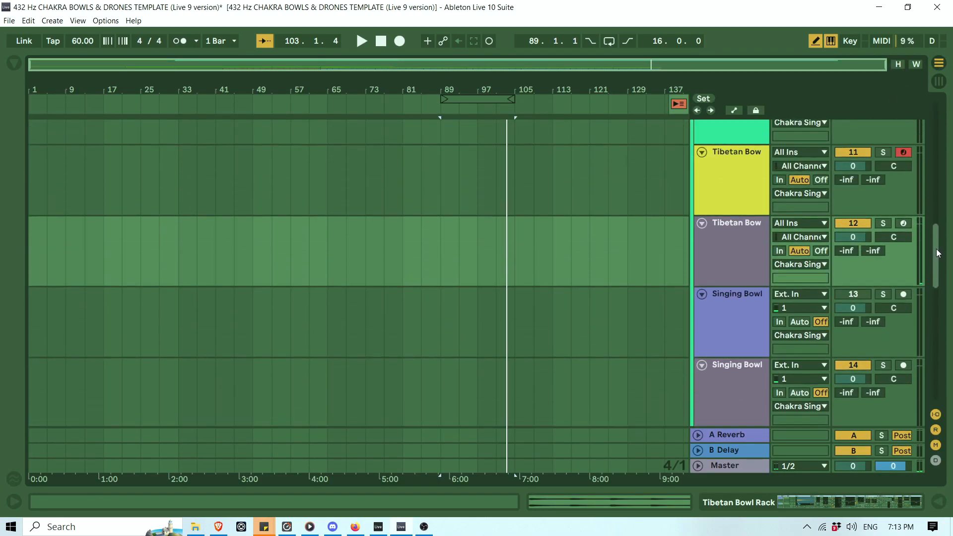
drag(442, 252, 512, 250)
right_click(472, 245)
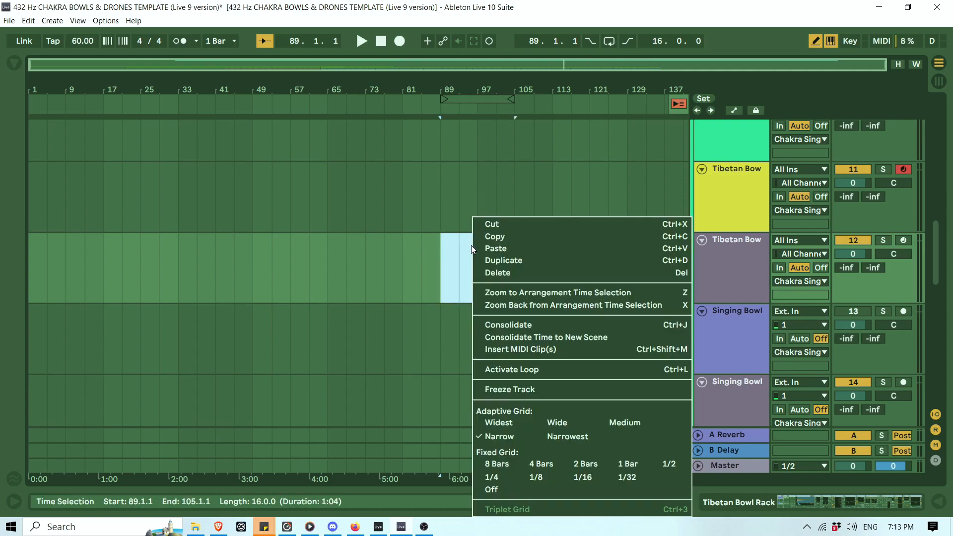
click(526, 350)
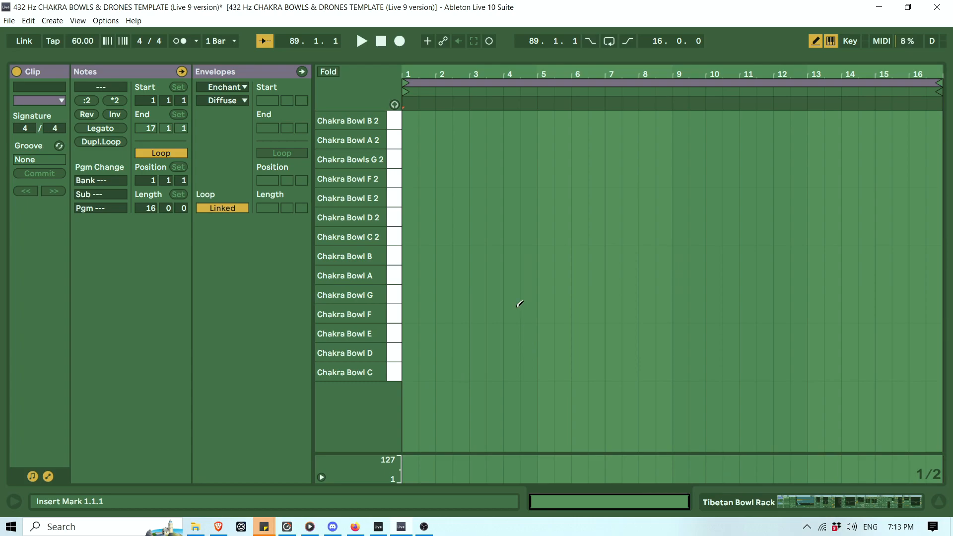
Resize the new clip's note editor so all Chakra Bowl rows fit, and set its fixed grid to 2 bars.
drag(424, 58, 426, 298)
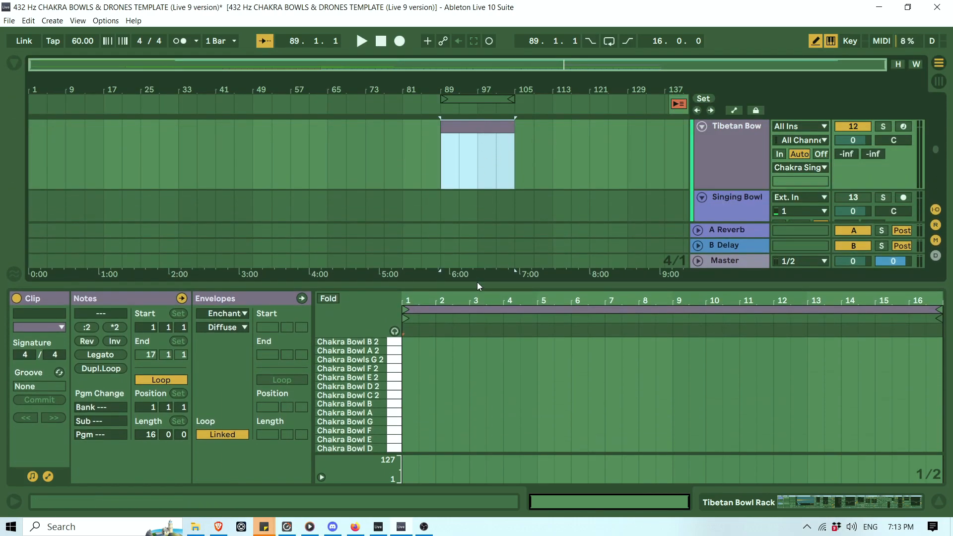
drag(416, 286, 417, 178)
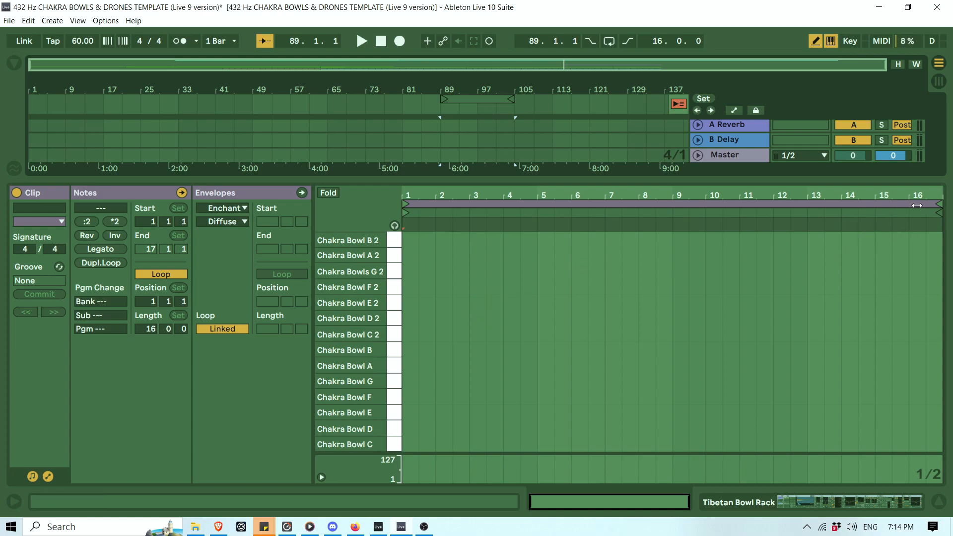
click(147, 335)
right_click(528, 280)
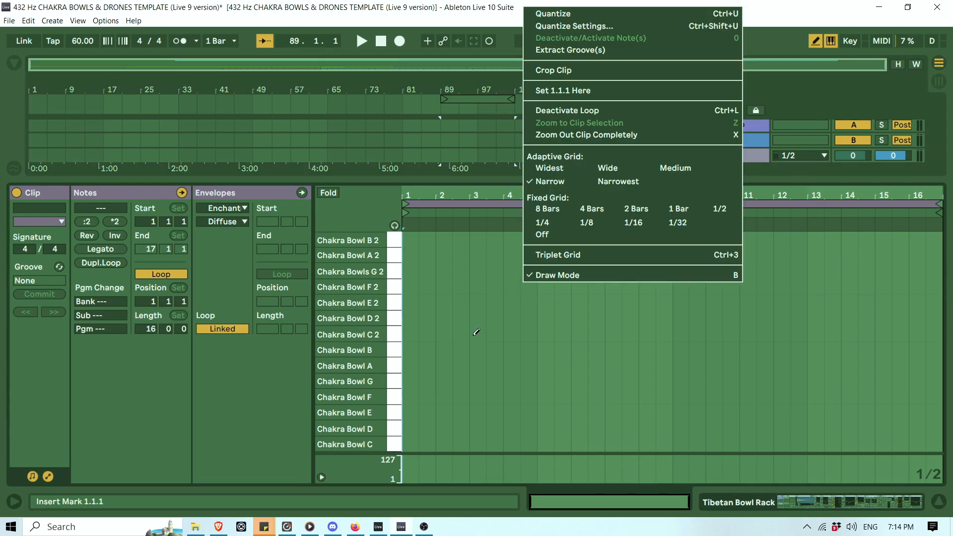
click(636, 208)
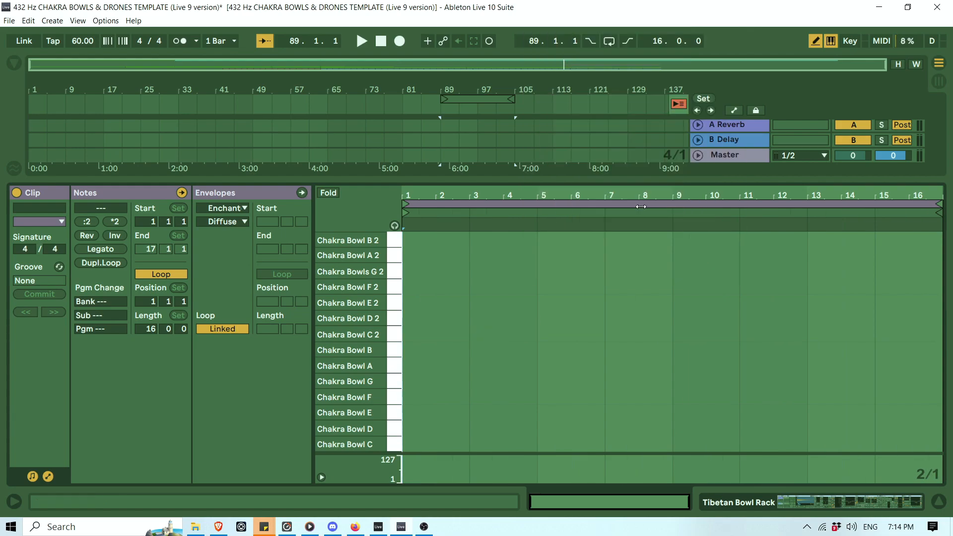
Draw two-bar notes on Chakra Bowl F at bars 1 and 13 and on Chakra Bowl F 2 at bars 5 and 9.
click(441, 395)
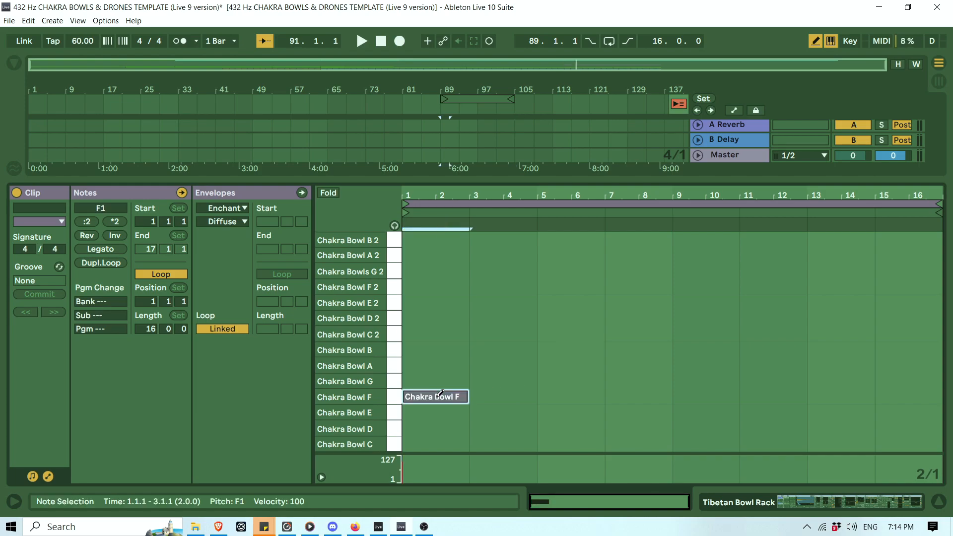
click(581, 281)
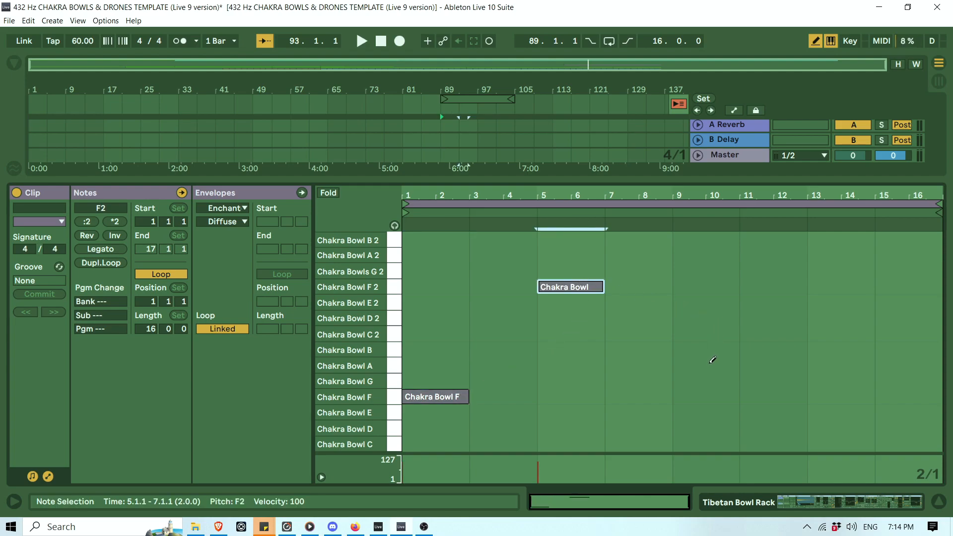
click(719, 284)
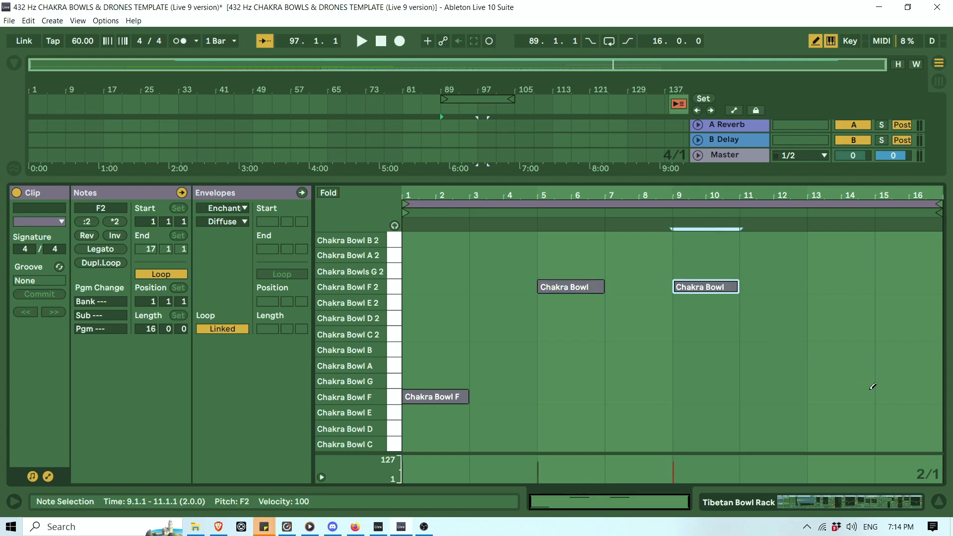
click(851, 378)
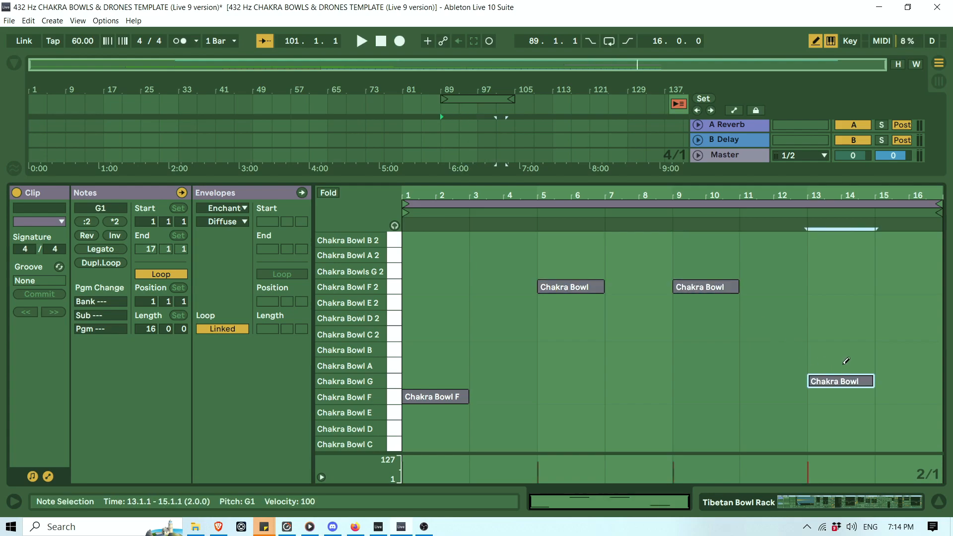
click(844, 392)
click(844, 385)
click(844, 384)
click(856, 381)
click(854, 380)
click(854, 379)
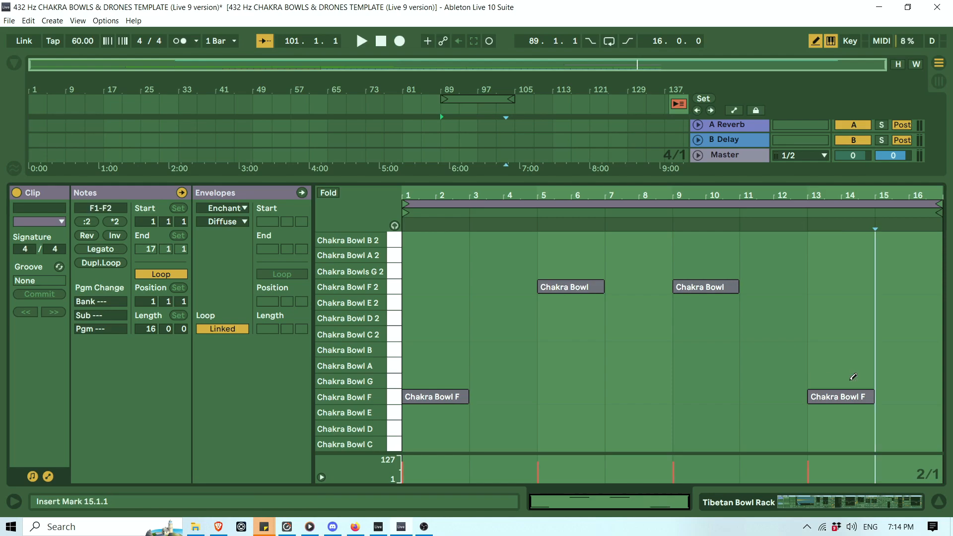
Play the arrangement from shortly before bar 89 and set the Tibetan Bowl Rack's Dimmer to 30 %.
click(943, 503)
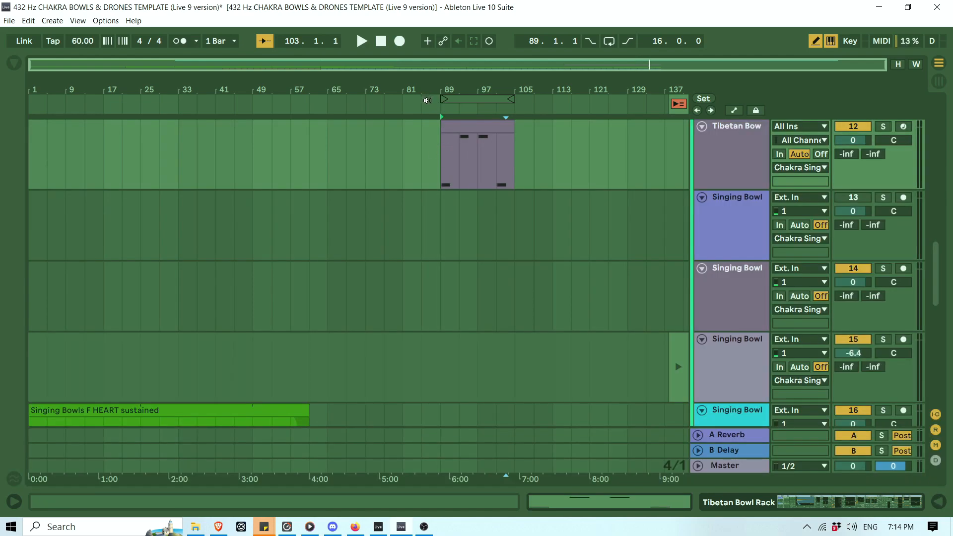
click(427, 101)
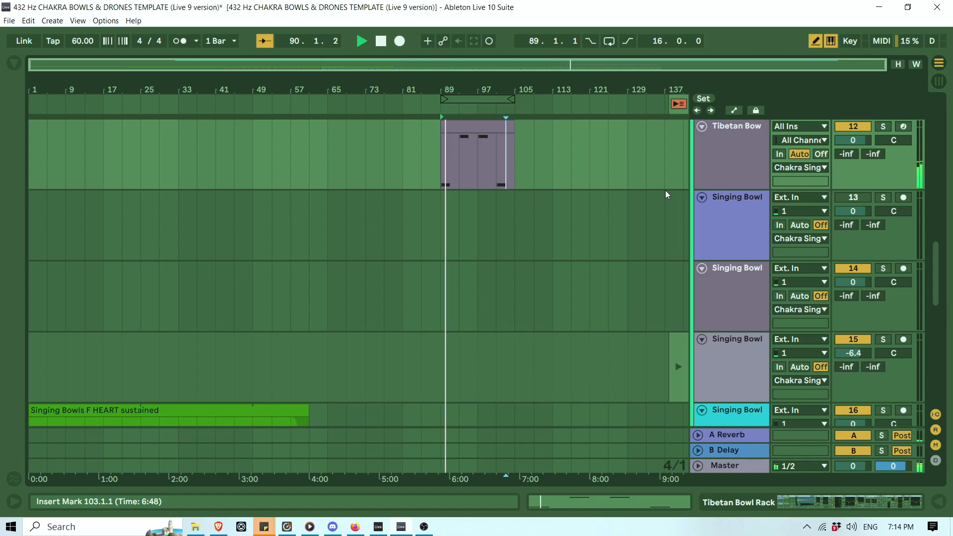
double_click(729, 132)
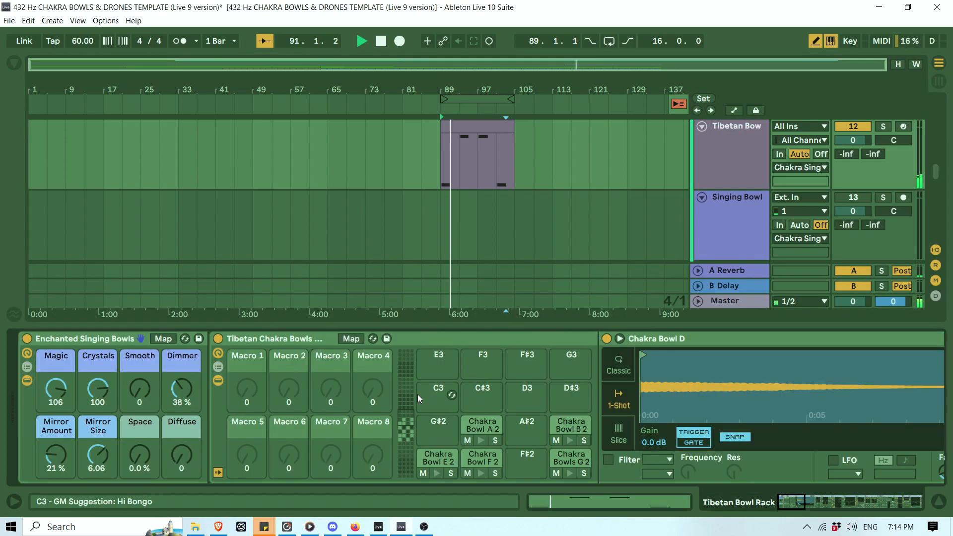
drag(181, 390, 181, 396)
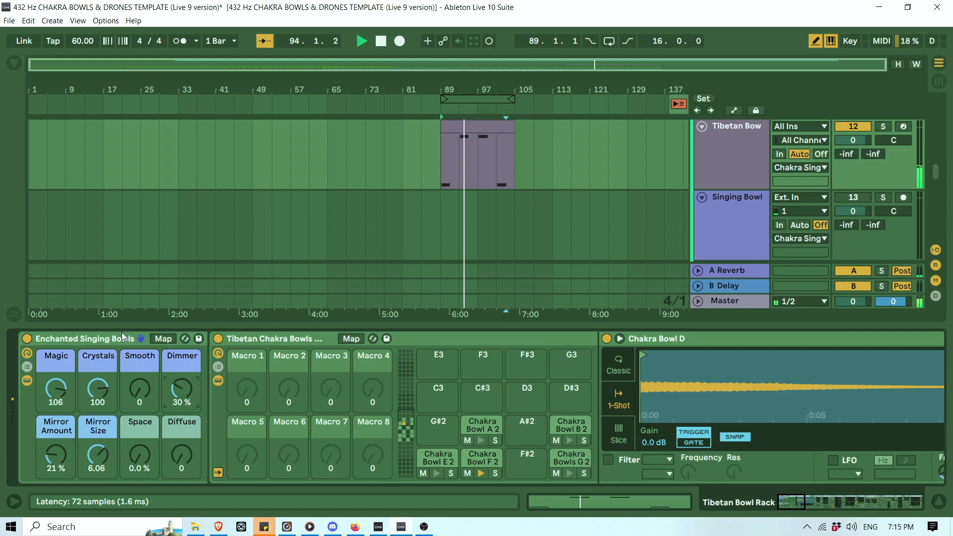
Select the Enchanted Singing Bowls rack and set its Mirror Amount to 36 %.
click(93, 343)
key(ctrl)
key(ctrl)
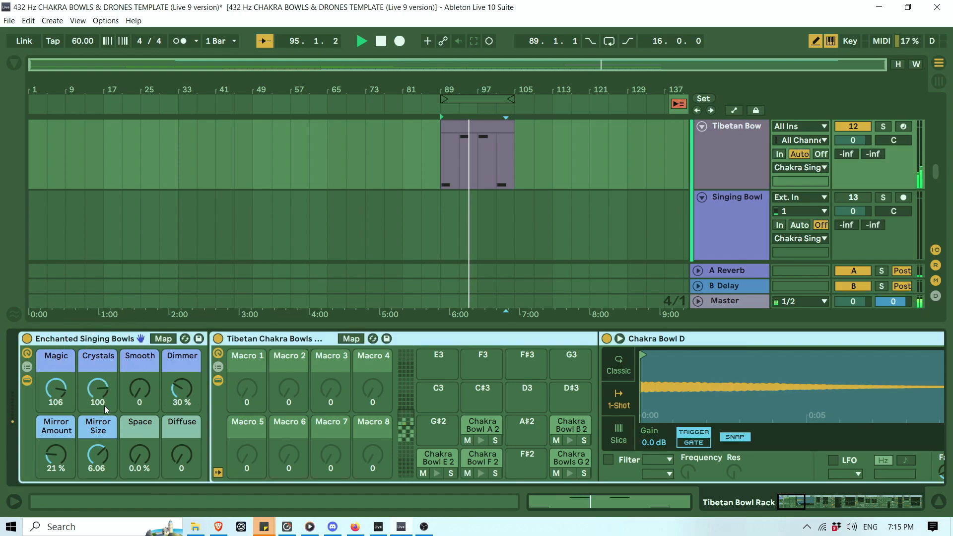
key(ctrl)
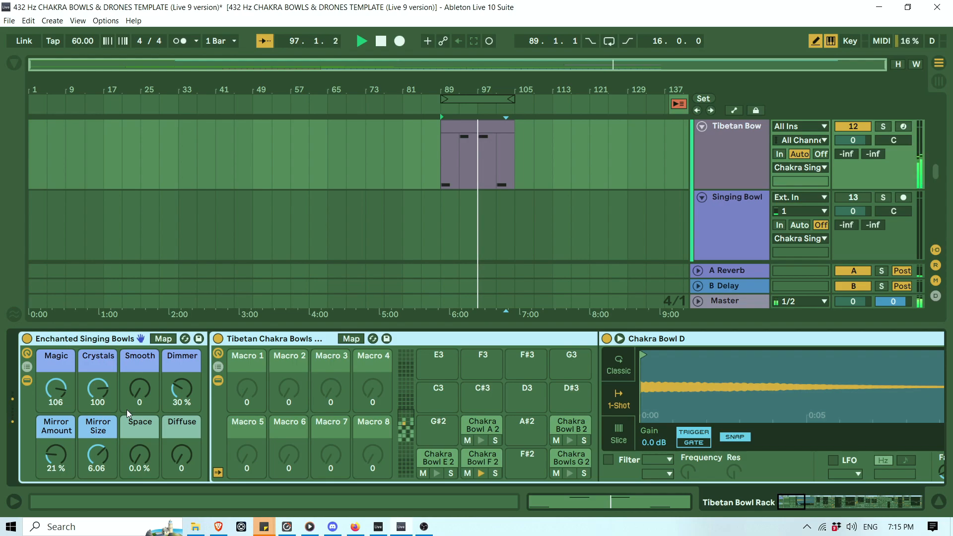
drag(57, 456, 57, 444)
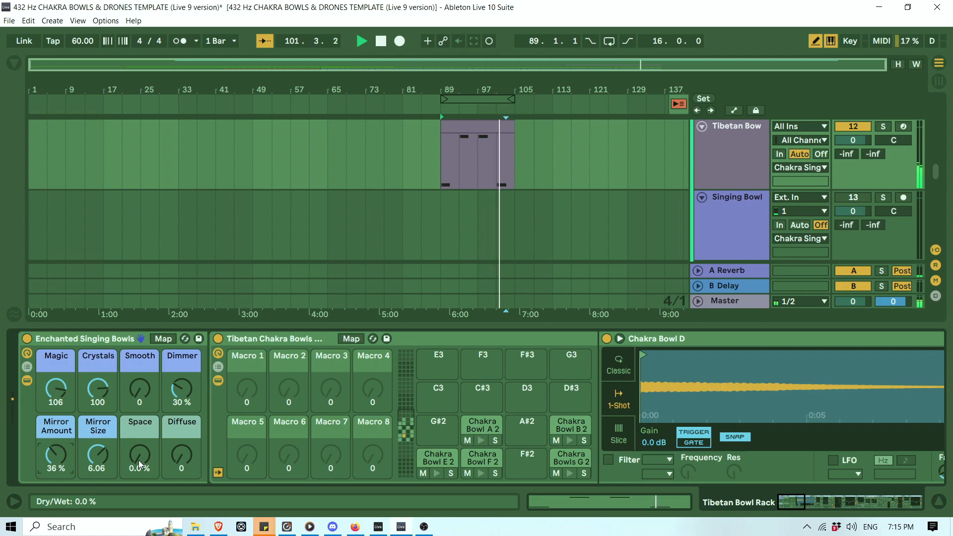
Stop playback and raise the note velocities in the Tibetan bowl clip, setting the bar 9 note to 114 and the bar 13 note to 120.
click(469, 128)
double_click(468, 129)
key(space)
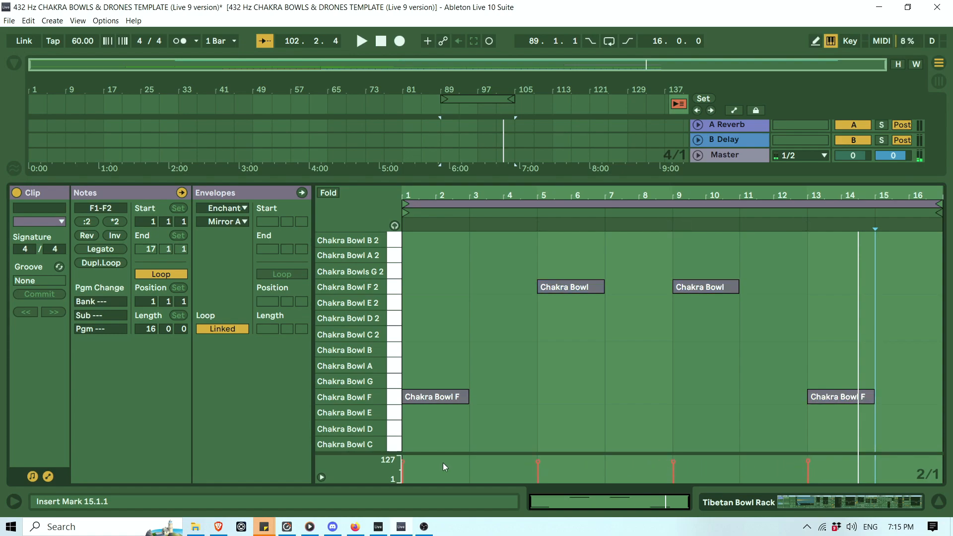
drag(403, 461, 403, 459)
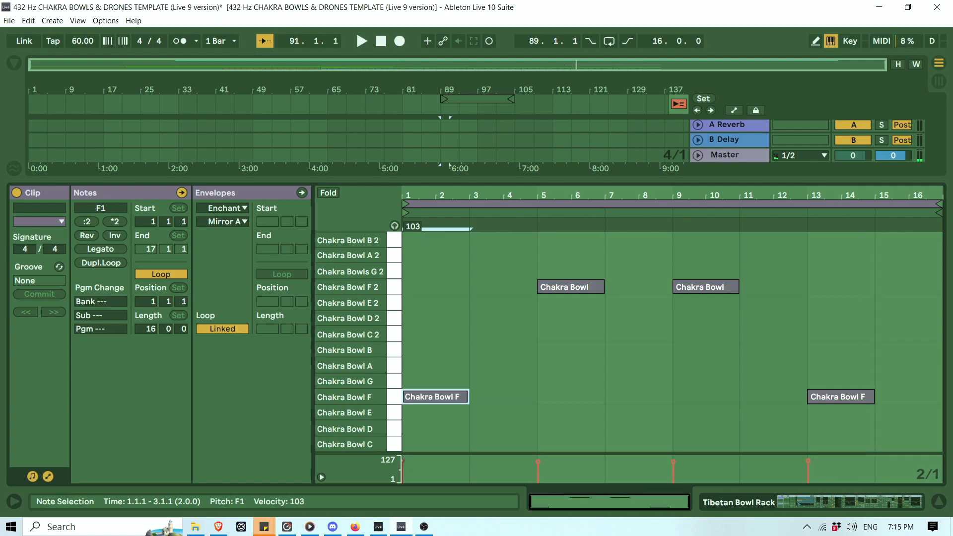
click(538, 461)
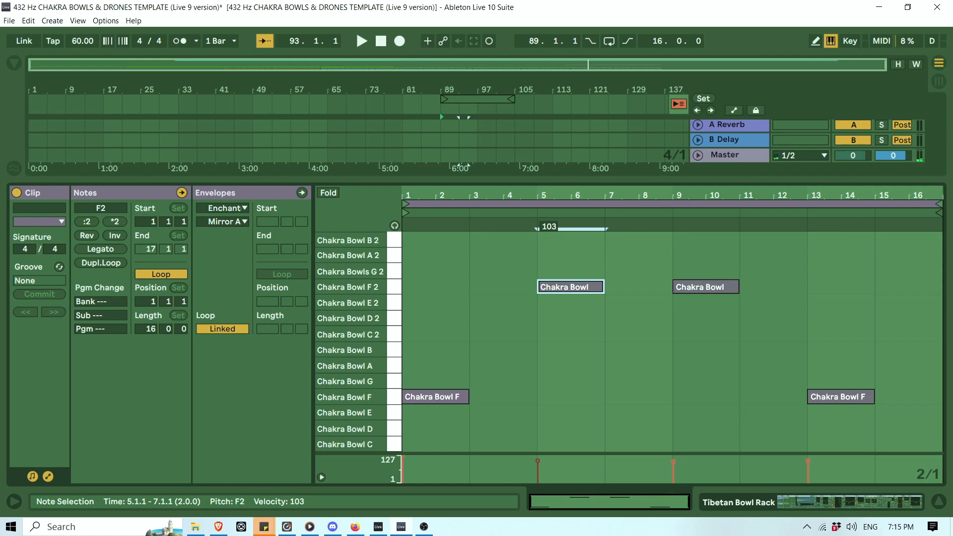
click(539, 462)
drag(538, 461, 538, 460)
drag(674, 461, 674, 460)
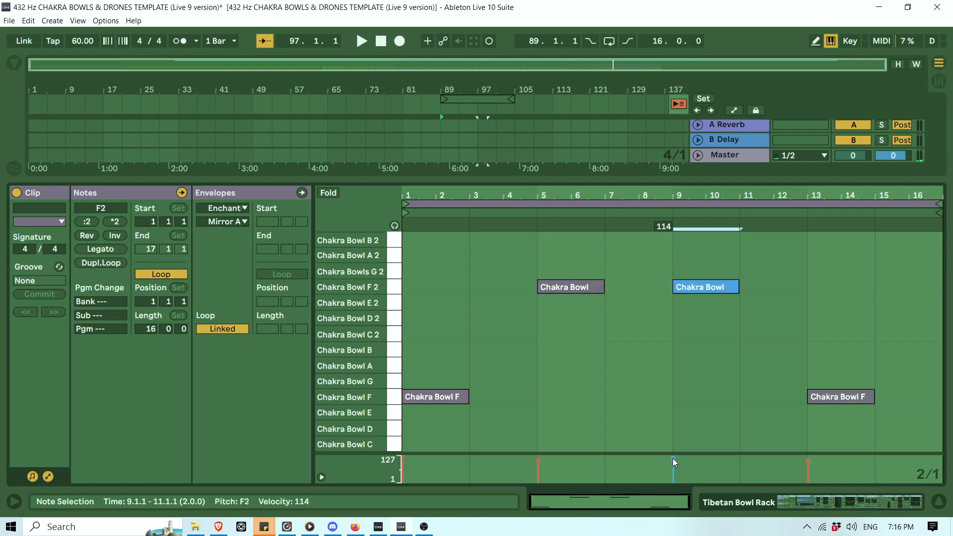
click(807, 462)
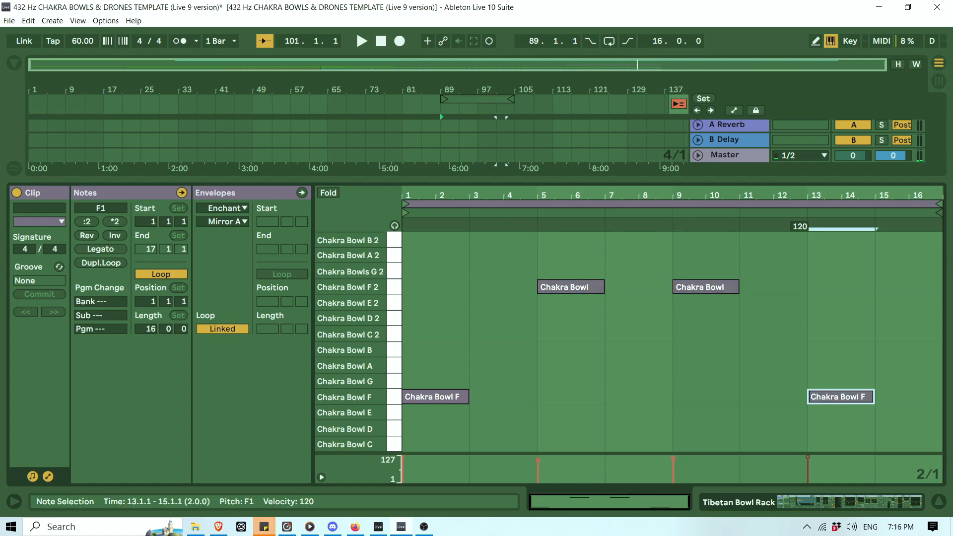
click(939, 502)
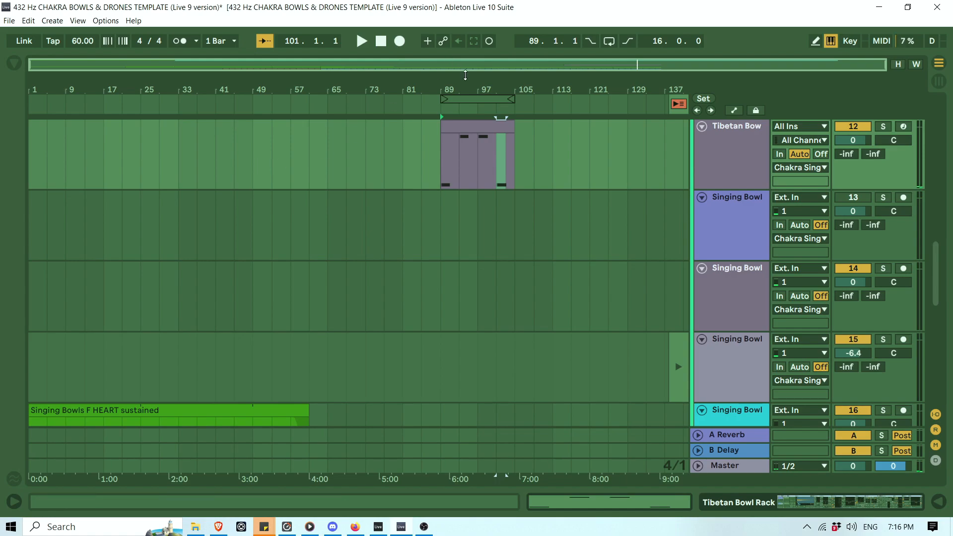
click(455, 97)
key(space)
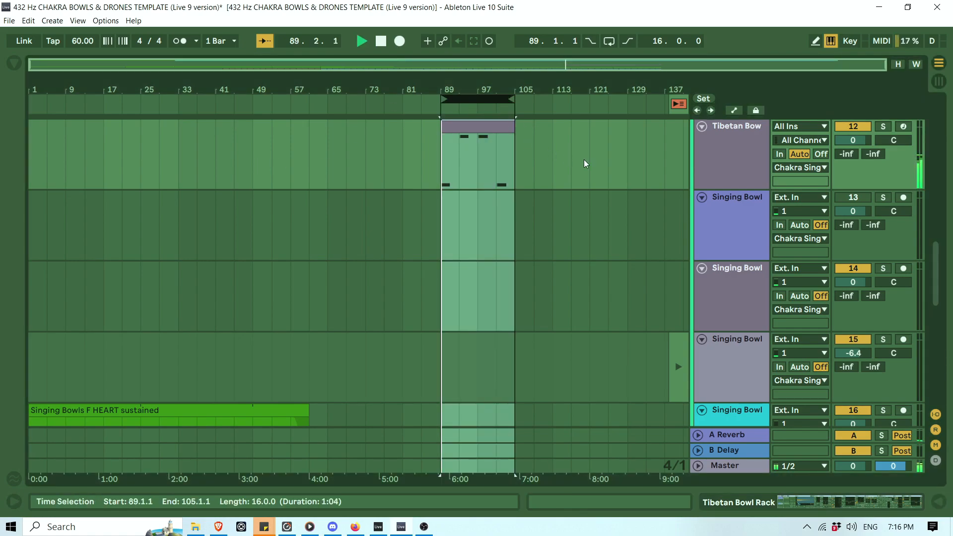
scroll(700, 192, up, 3)
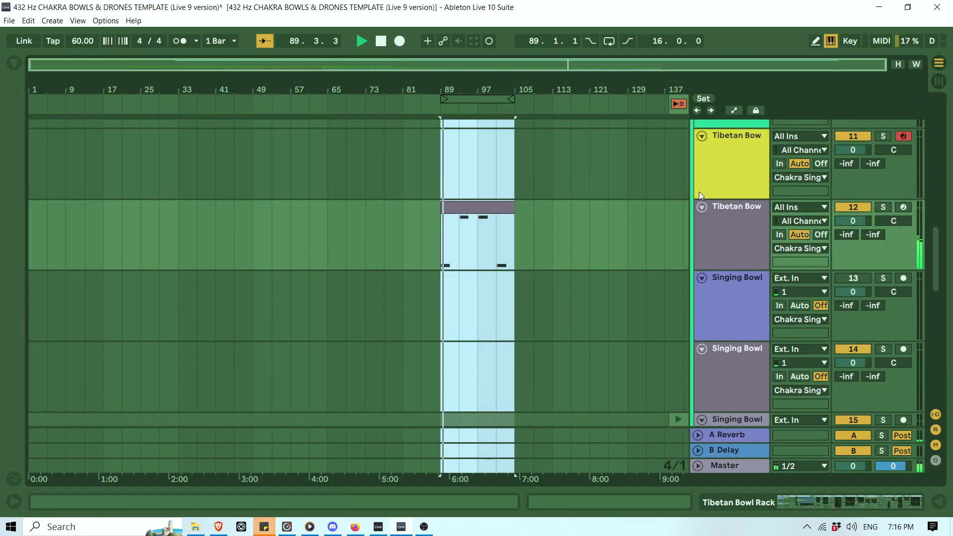
double_click(715, 226)
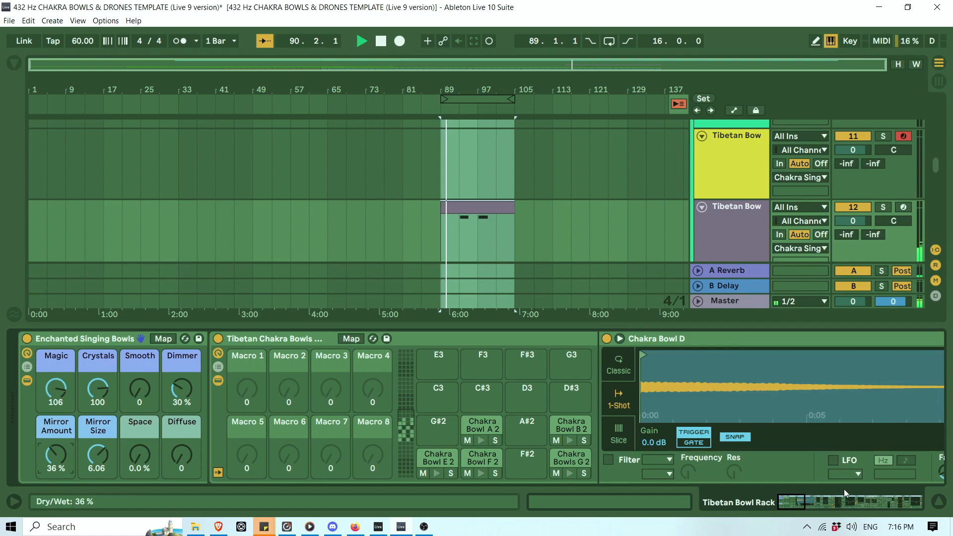
drag(794, 500, 917, 498)
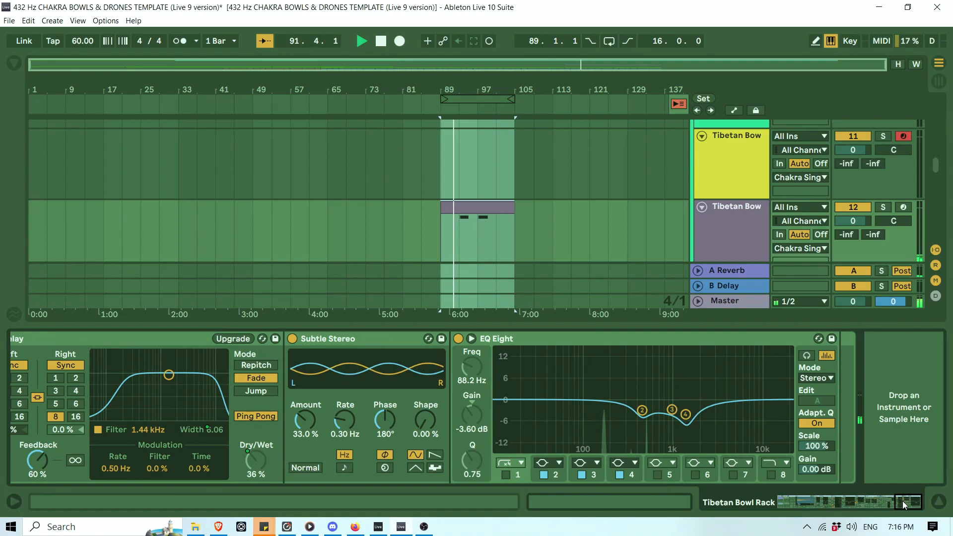
drag(910, 498, 872, 503)
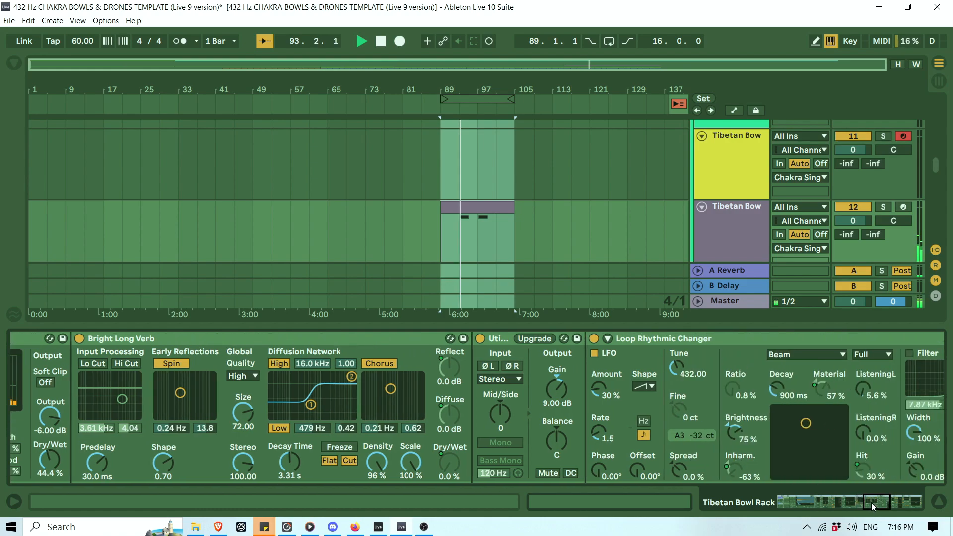
click(939, 501)
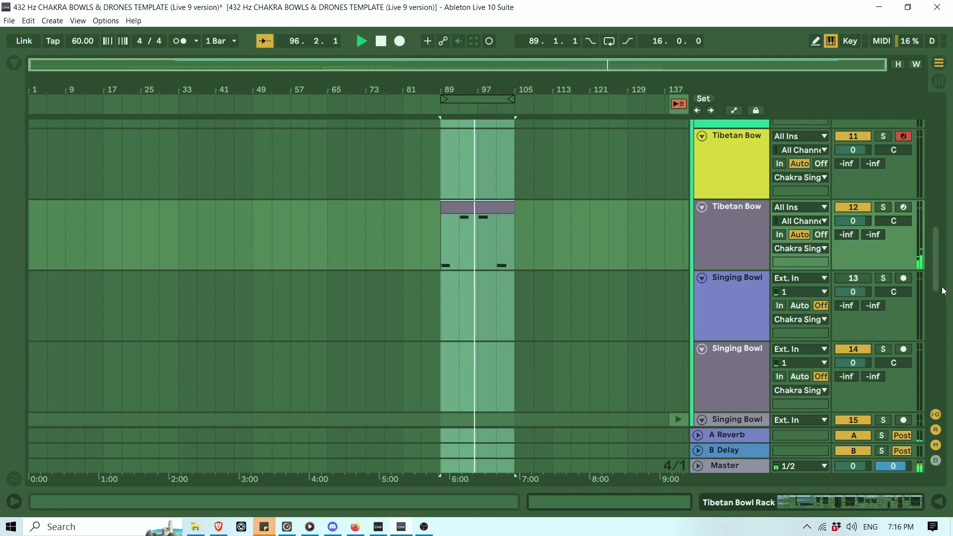
Move the 16-bar loop range to start at bar 125 and extend the Singing Bowl Drone F 432Hz HEART clip to bar 145.
drag(935, 259, 949, 117)
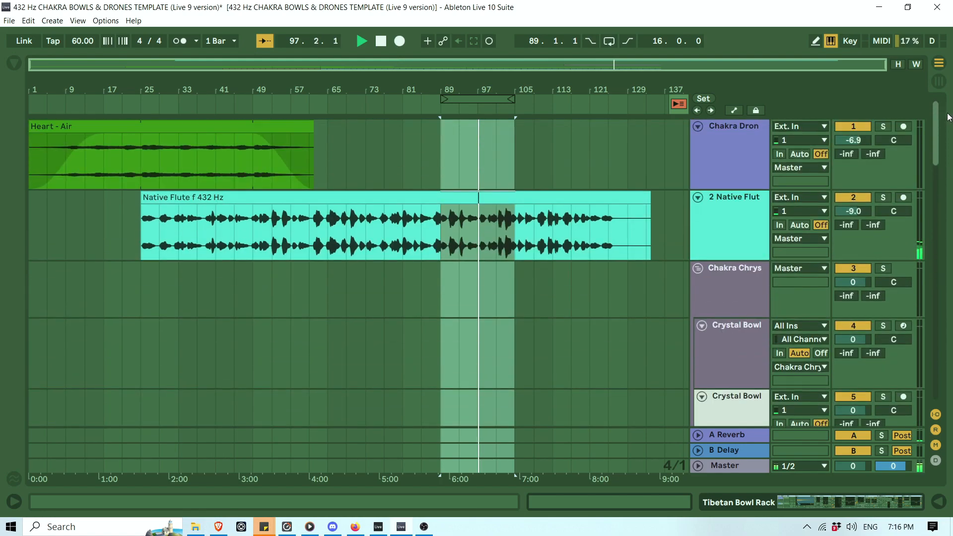
mouse_move(498, 80)
mouse_down()
mouse_move(572, 109)
mouse_move(649, 109)
mouse_up()
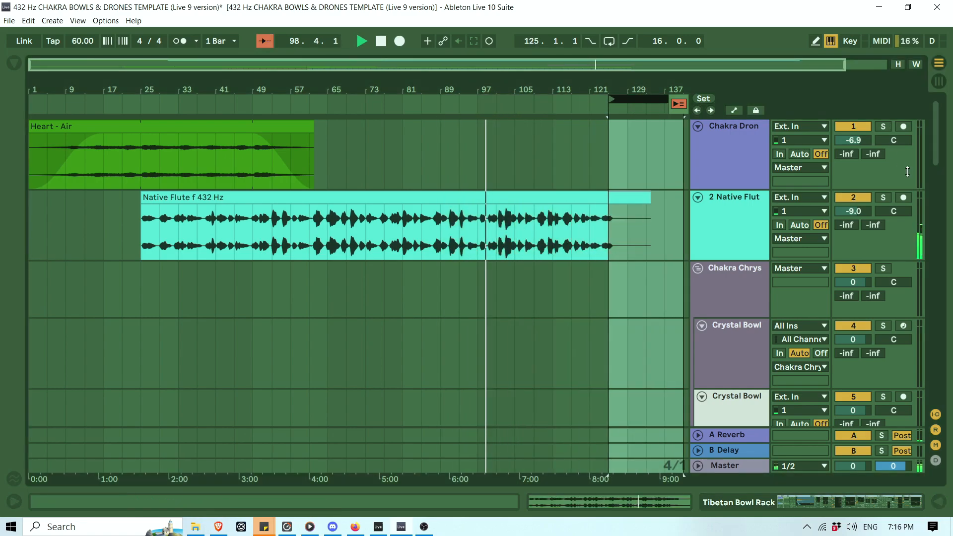
drag(927, 147, 934, 337)
drag(517, 242, 628, 246)
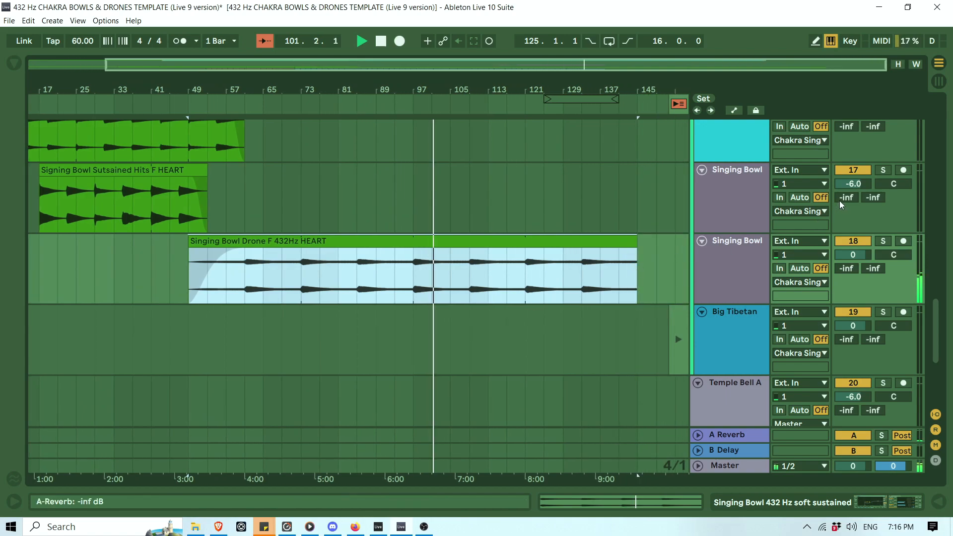
Extend the Tibetan Bowl Rack's MIDI clip so that its pattern repeats up to bar 121.
drag(942, 329, 949, 242)
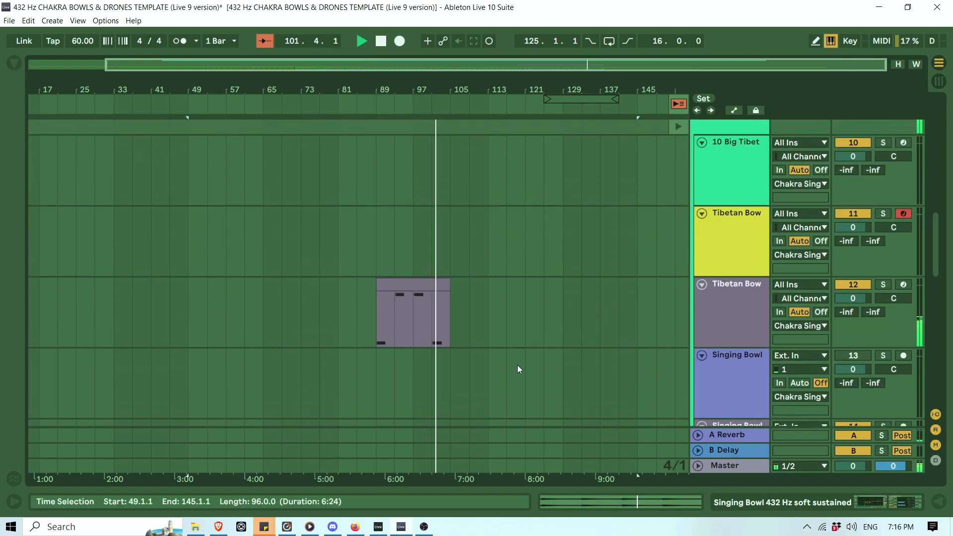
drag(451, 281, 527, 283)
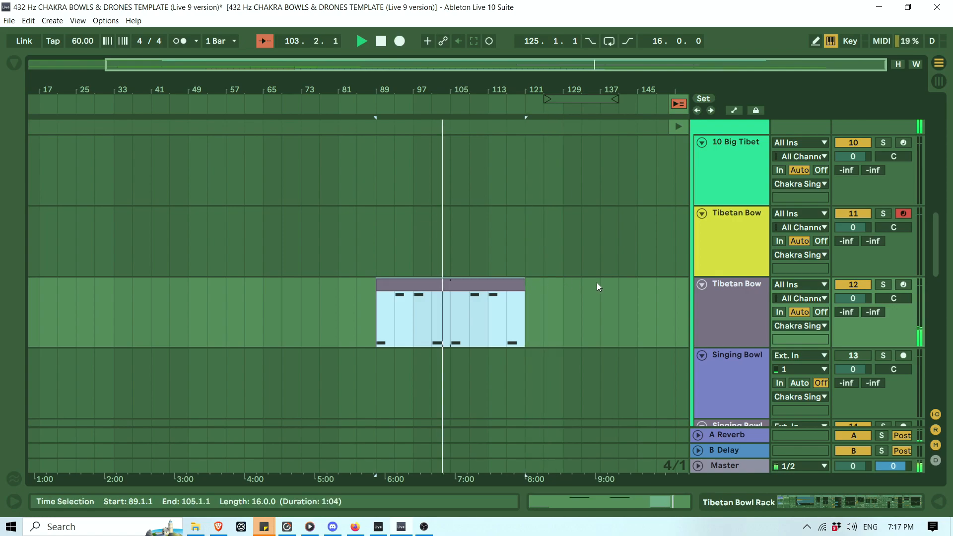
scroll(676, 288, up, 1)
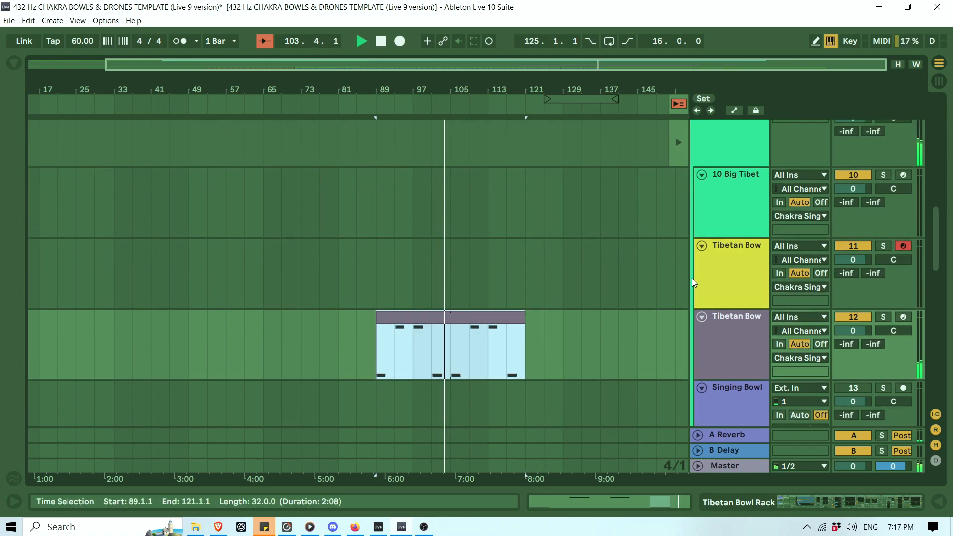
Check the Tibetan Bowl Rack and Tibetan Bowls 2 tracks in the Session mixer, and return to the arrangement.
click(942, 82)
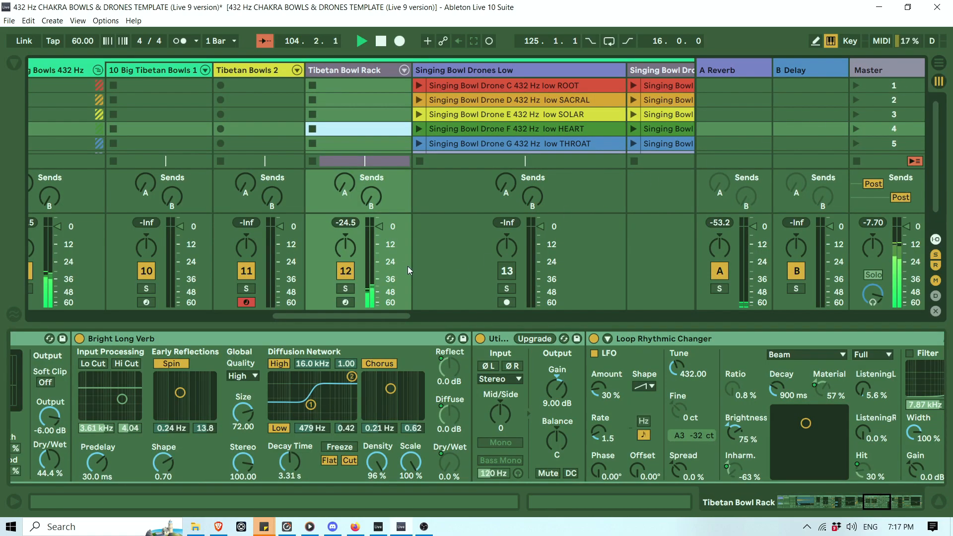
click(935, 503)
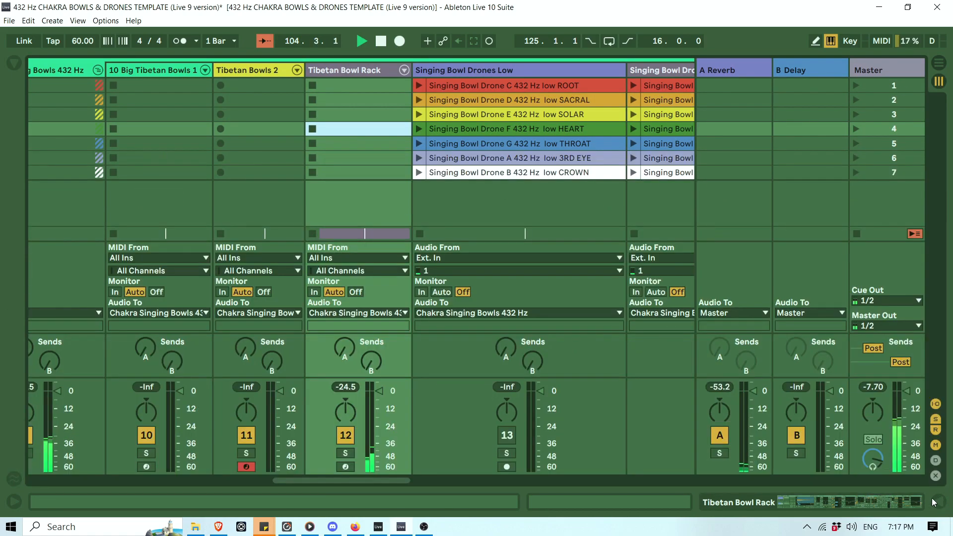
click(263, 73)
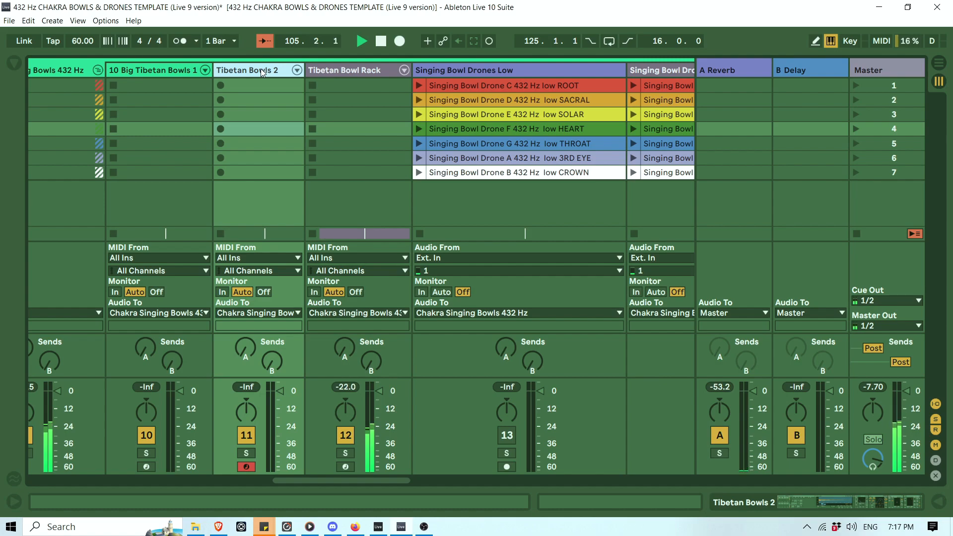
double_click(263, 73)
click(939, 64)
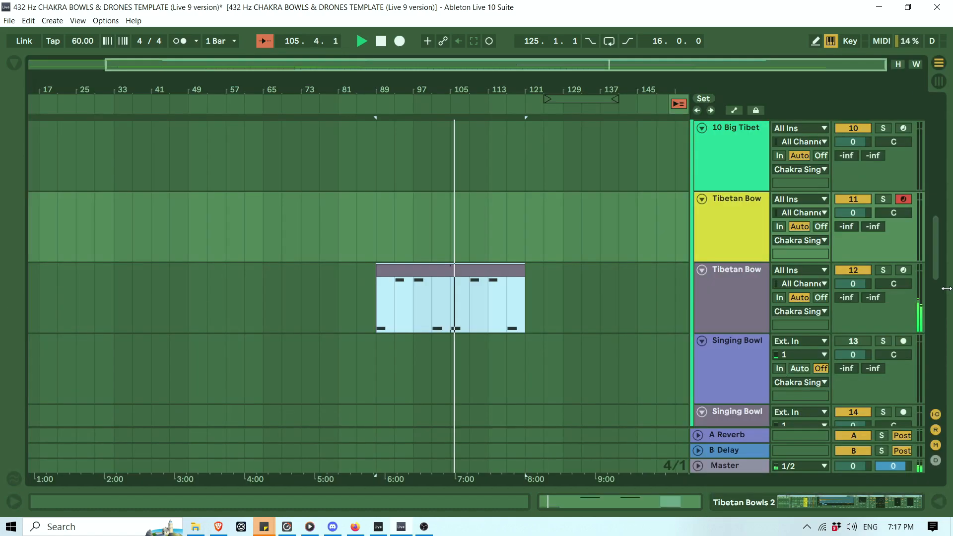
Extend both the Shamanic Drum clip and the DSJ_Water Stream clip to end at bar 129.
drag(937, 253, 950, 413)
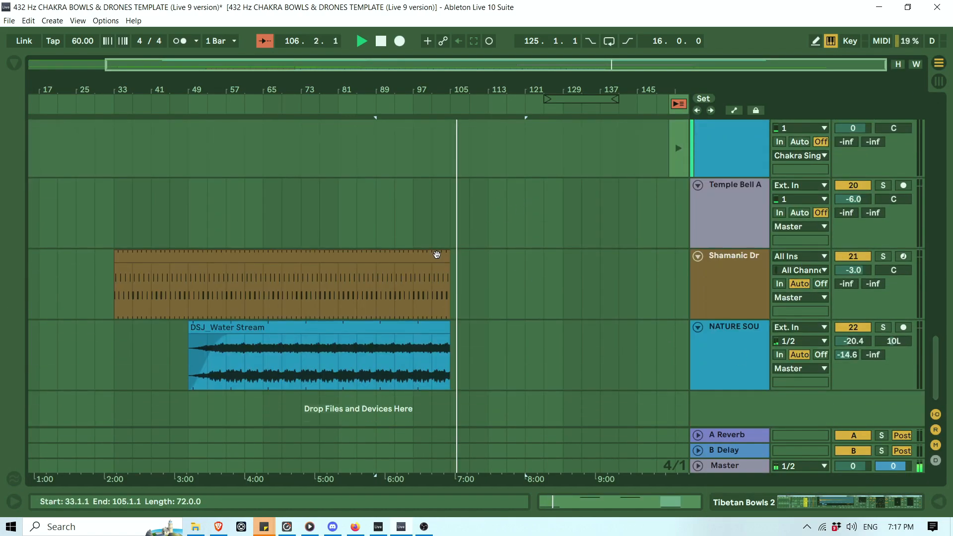
drag(448, 256, 557, 255)
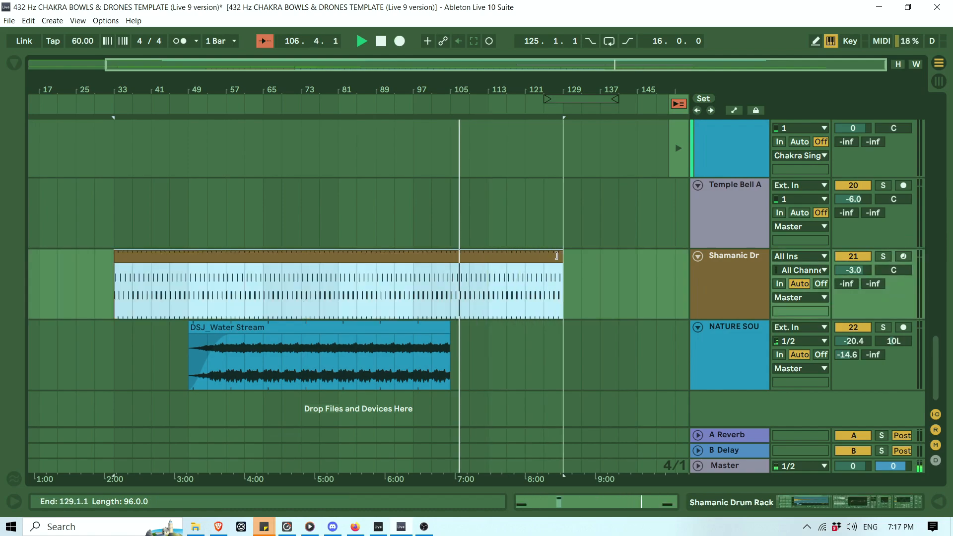
drag(450, 324, 562, 324)
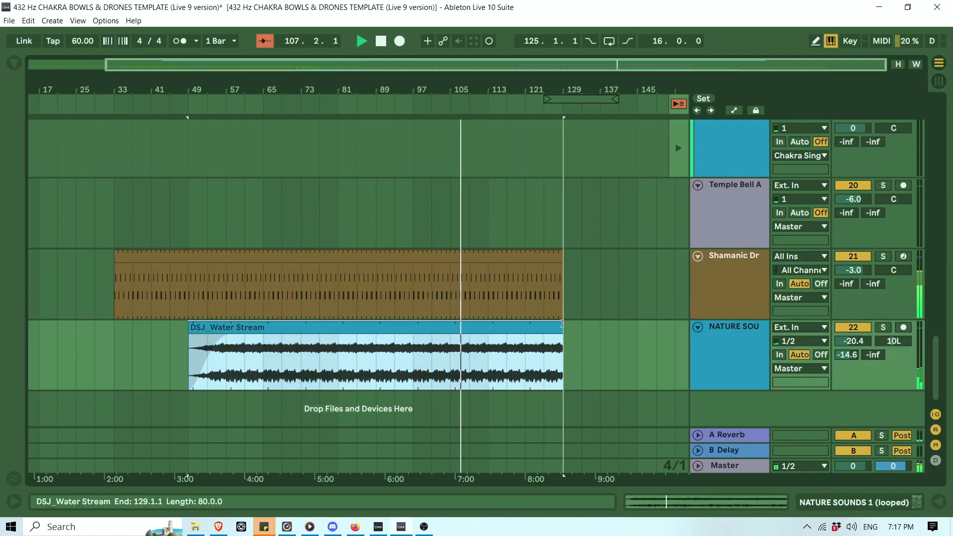
Check the Native Flute phrasing around bar 109, stop playback and shorten the Shamanic Drum clip to end at 108.4.1.
drag(936, 367, 945, 110)
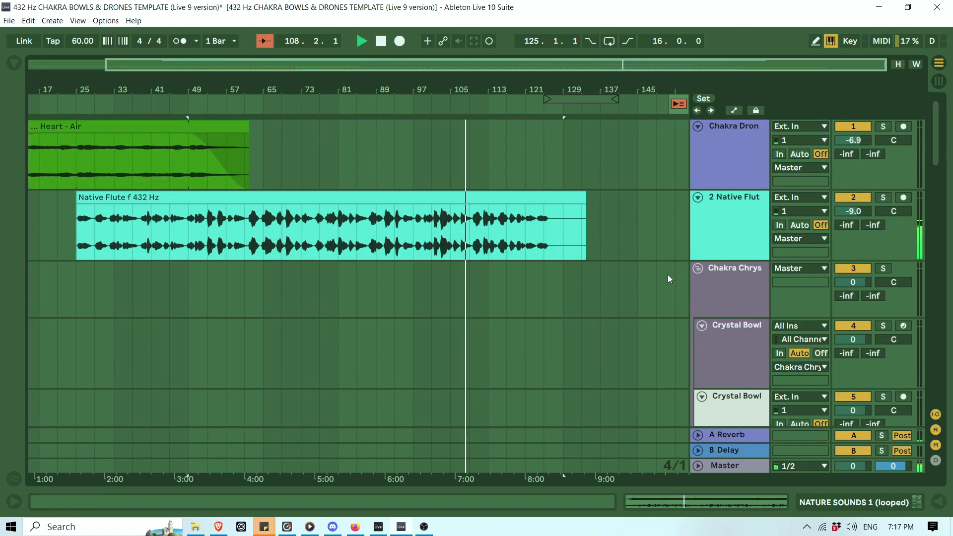
scroll(561, 318, down, 5)
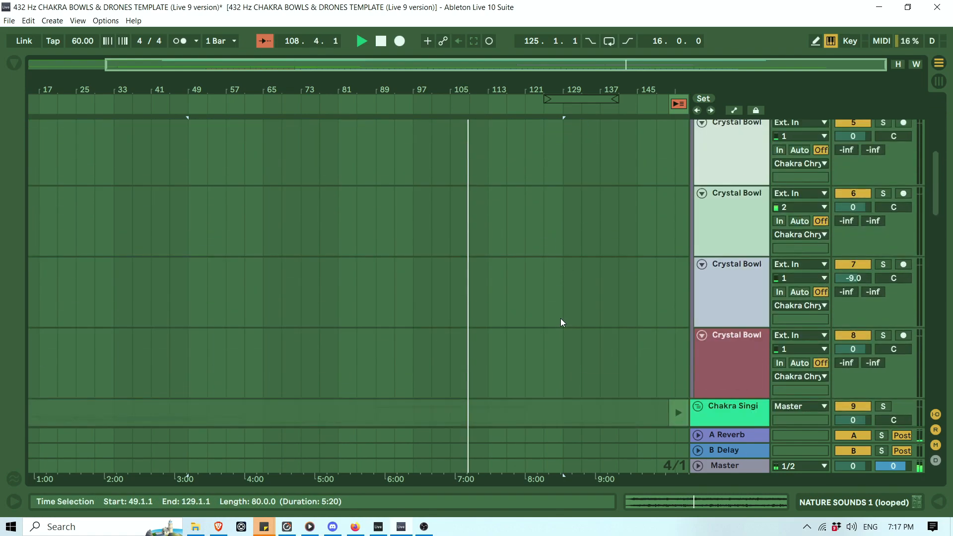
scroll(561, 322, down, 8)
scroll(561, 322, down, 10)
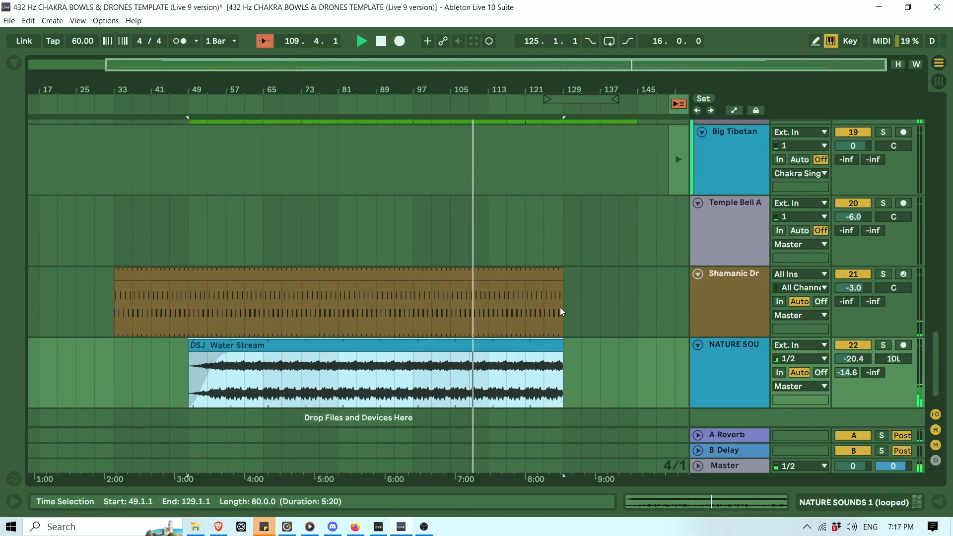
drag(562, 275, 472, 270)
drag(463, 90, 530, 98)
drag(937, 345, 937, 112)
drag(484, 90, 454, 222)
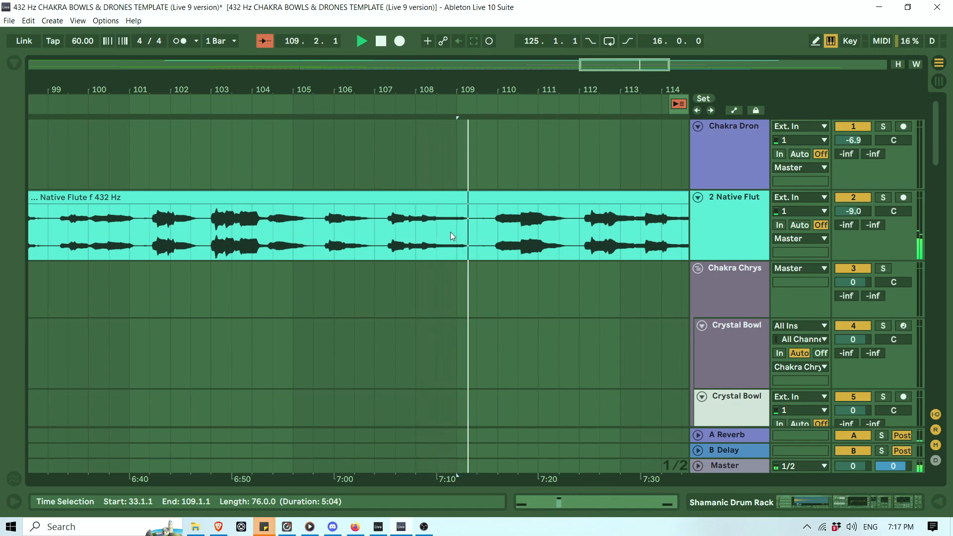
key(space)
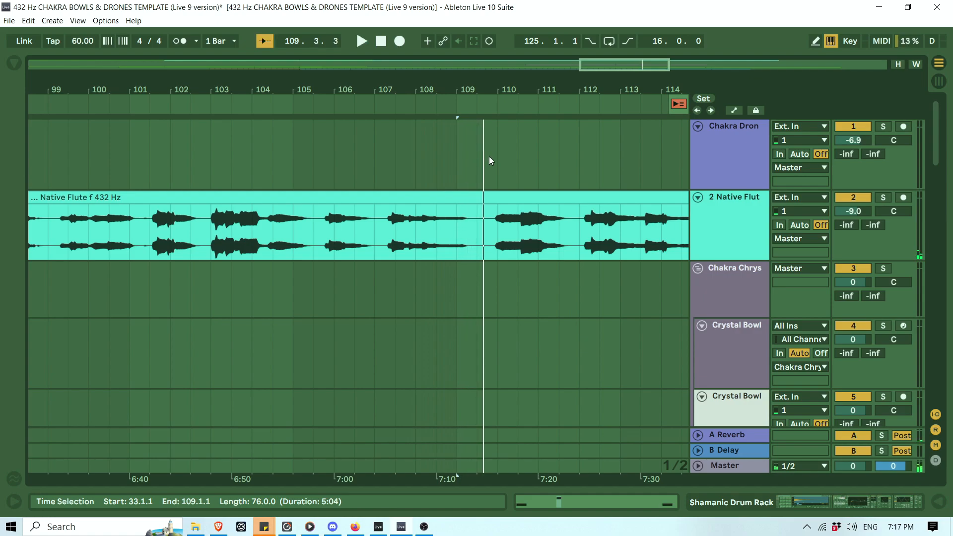
drag(944, 138, 946, 380)
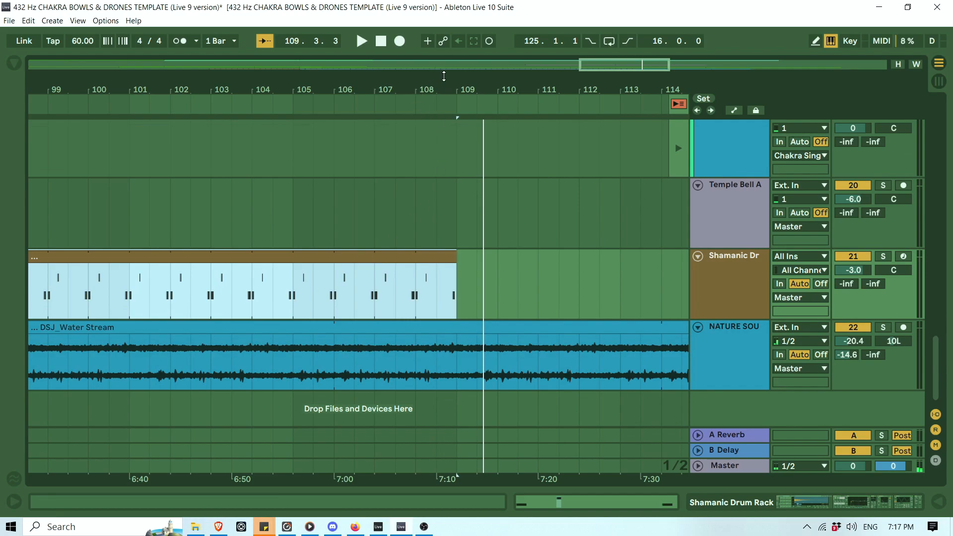
drag(450, 95, 456, 92)
drag(461, 263, 418, 264)
Play the arrangement from about bar 106 to check the drum ending against the Native Flute phrase.
drag(935, 349, 945, 53)
drag(430, 94, 430, 32)
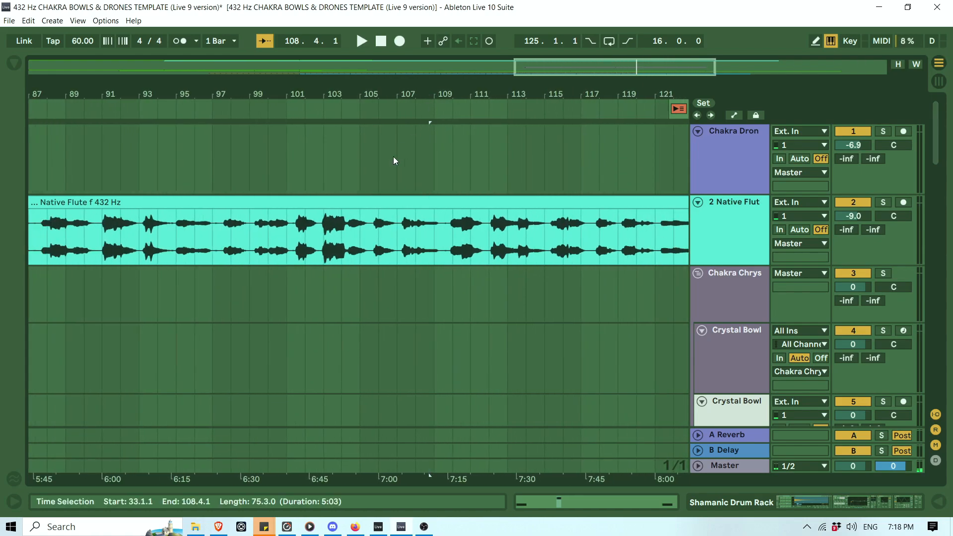
click(389, 106)
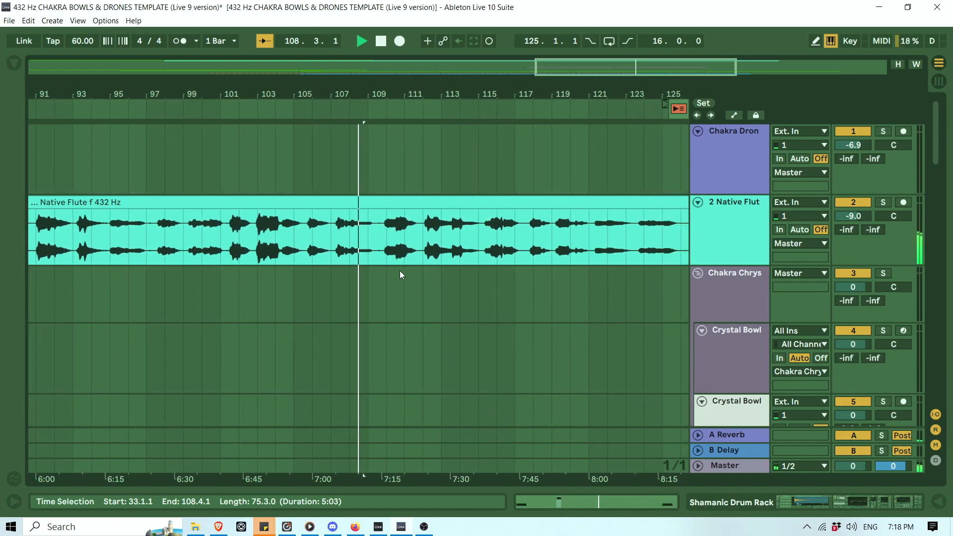
drag(937, 139, 940, 97)
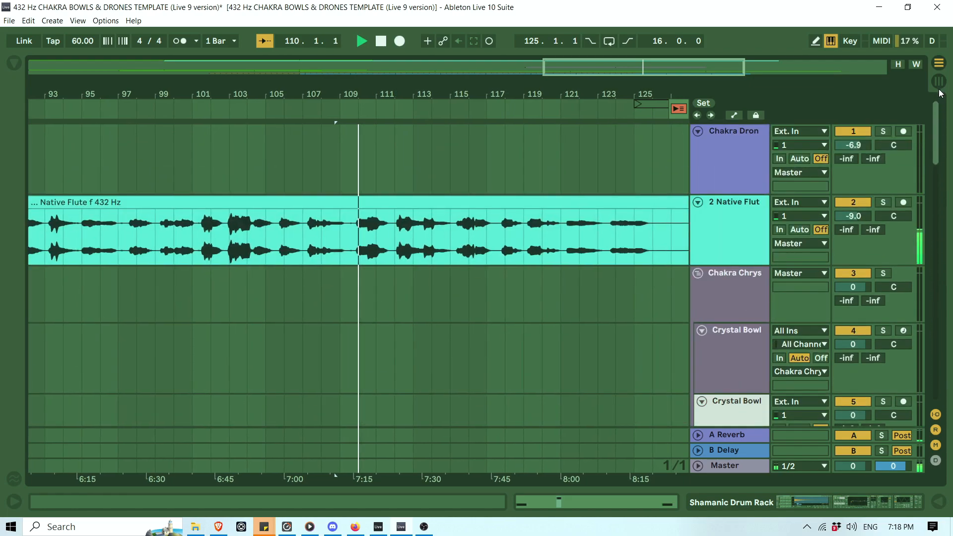
drag(466, 96, 417, 71)
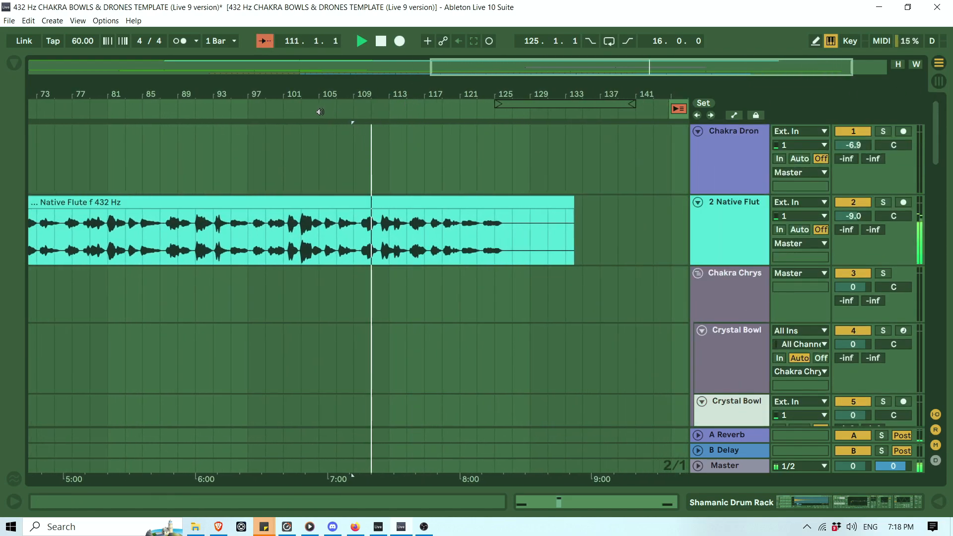
Split the Native Flute clip at 109.4.1 and move its second part to start at bar 121.
drag(319, 112, 366, 138)
click(351, 243)
key(ctrl+e)
key(minus)
key(minus)
key(minus)
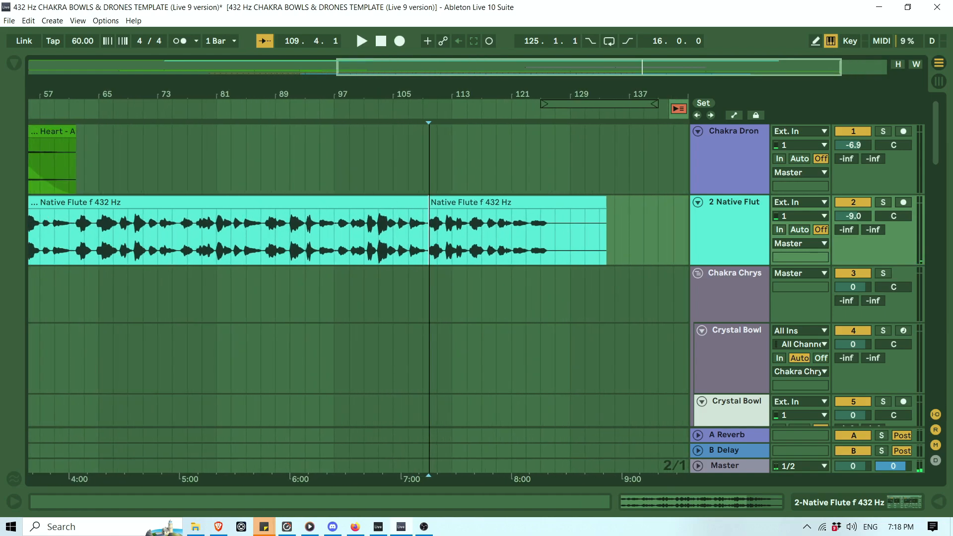
drag(476, 204, 559, 207)
Play from about bar 105 to check the gap in the Native Flute track, and move the loop range to start at bar 113.
click(394, 102)
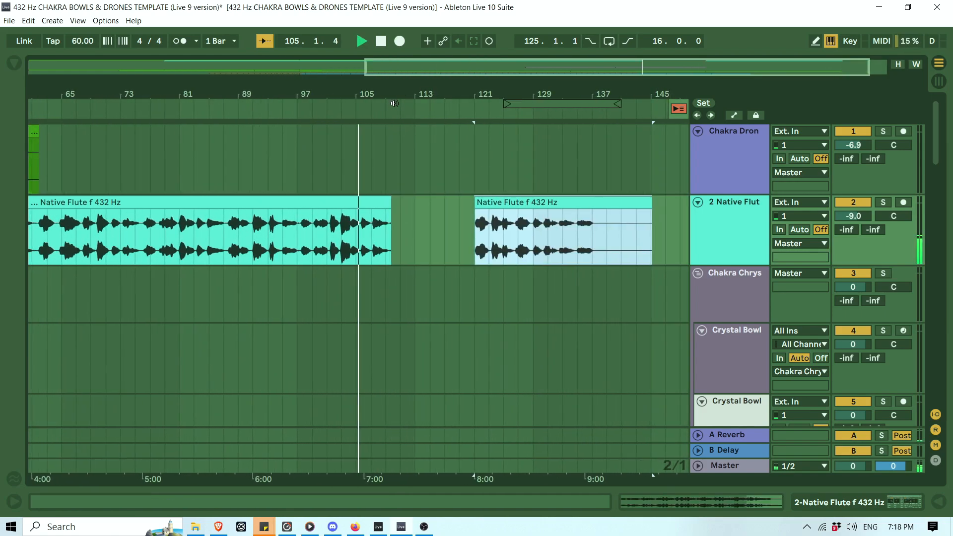
mouse_move(395, 83)
mouse_down()
mouse_move(395, 104)
mouse_move(396, 92)
mouse_up()
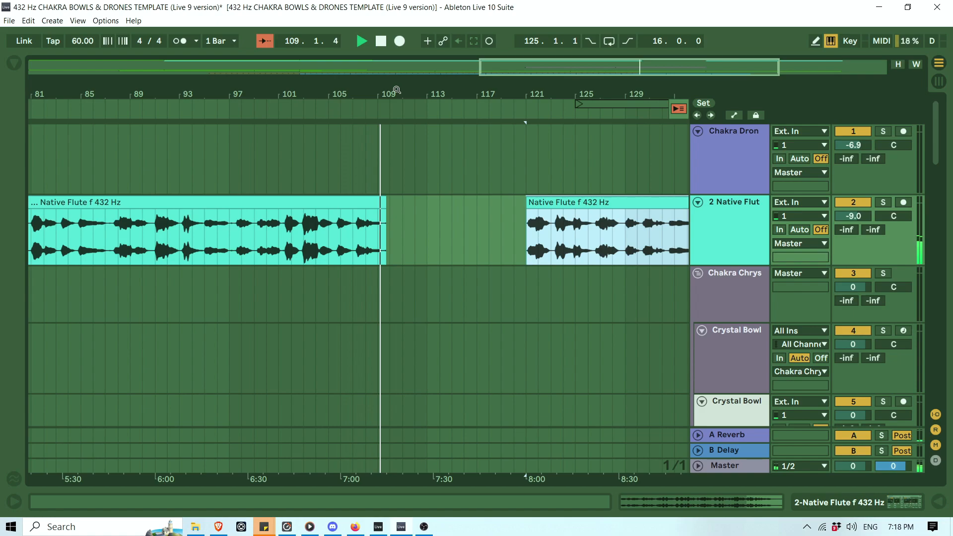
drag(419, 93, 418, 64)
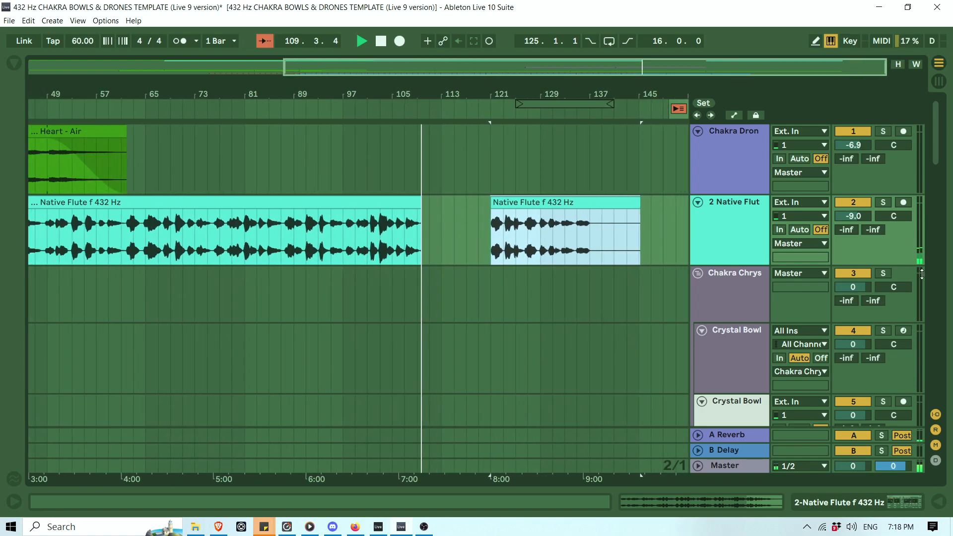
drag(940, 162, 943, 123)
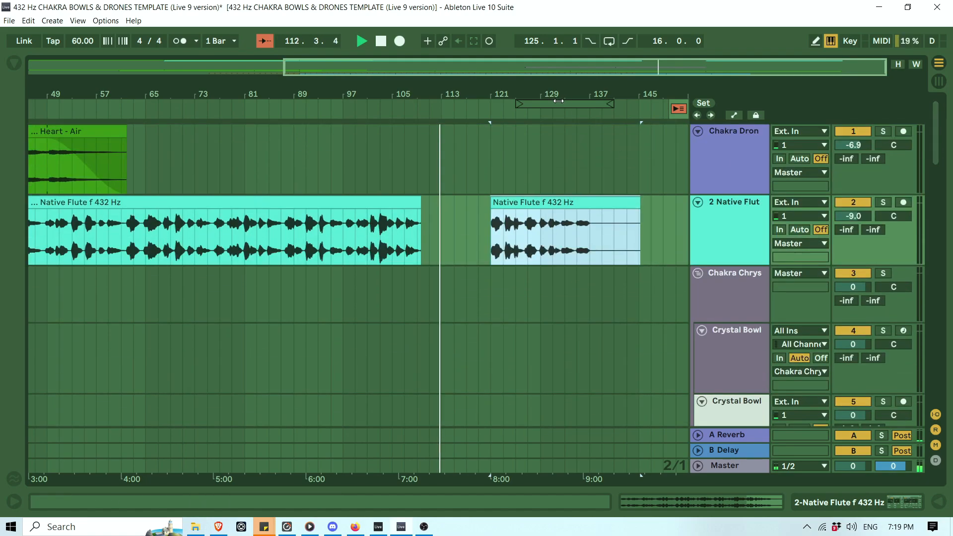
drag(562, 104, 488, 107)
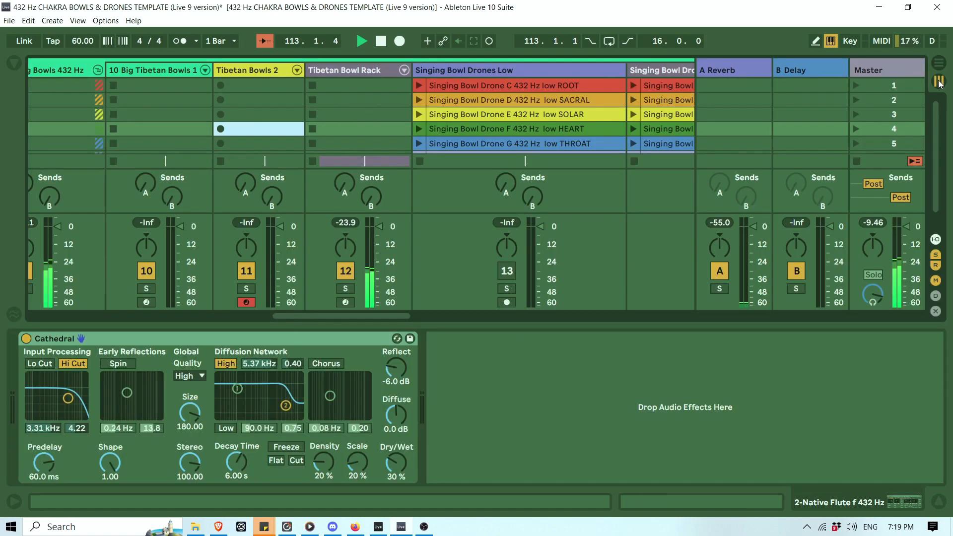
Audition the F Heart bowl in the Tibetan Bowls 2 and Crystal Bowl Rack tracks in the Session mixer.
key(Tab)
click(262, 67)
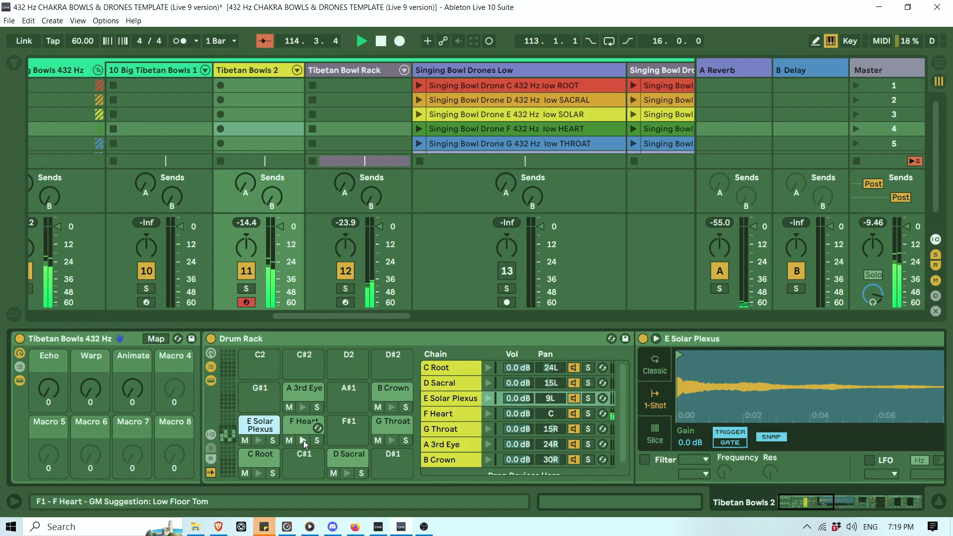
drag(317, 318, 94, 323)
click(471, 72)
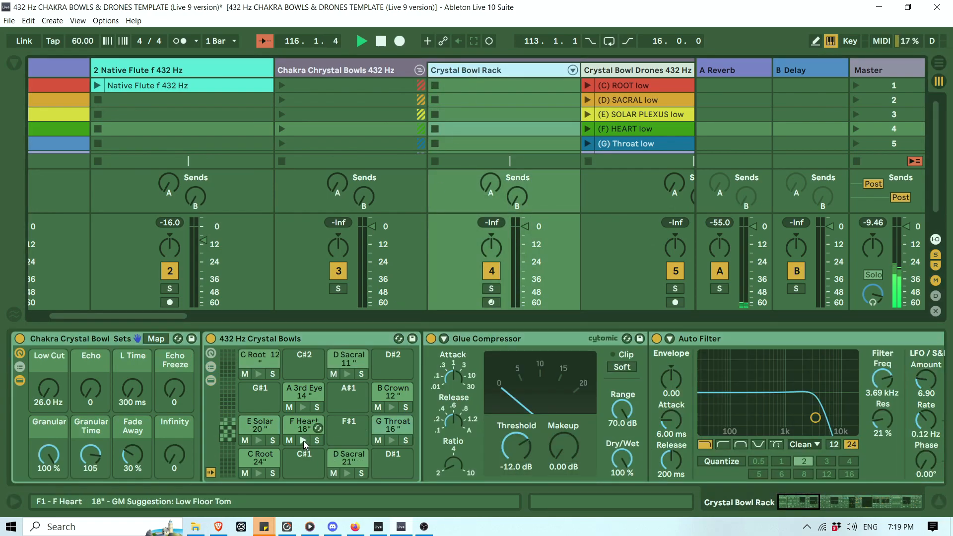
click(303, 441)
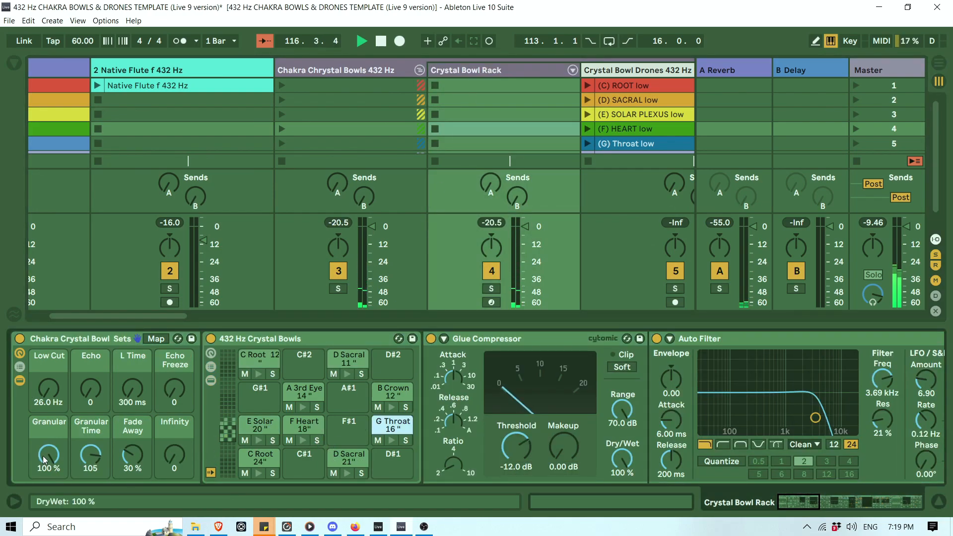
Set the Crystal Bowl Rack's Granular to 69 % and Fade Away to 24 %, and stop playback.
drag(43, 455, 42, 463)
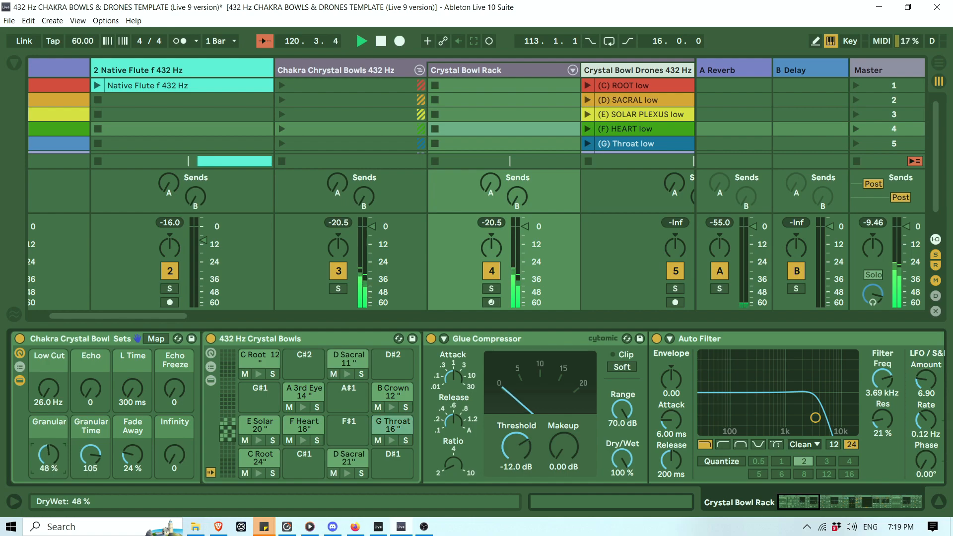
drag(49, 455, 49, 453)
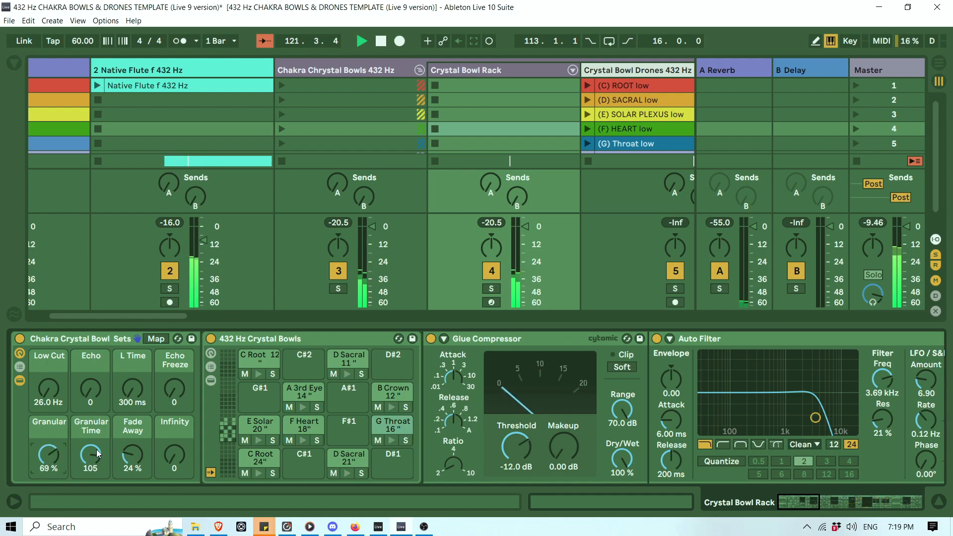
key(space)
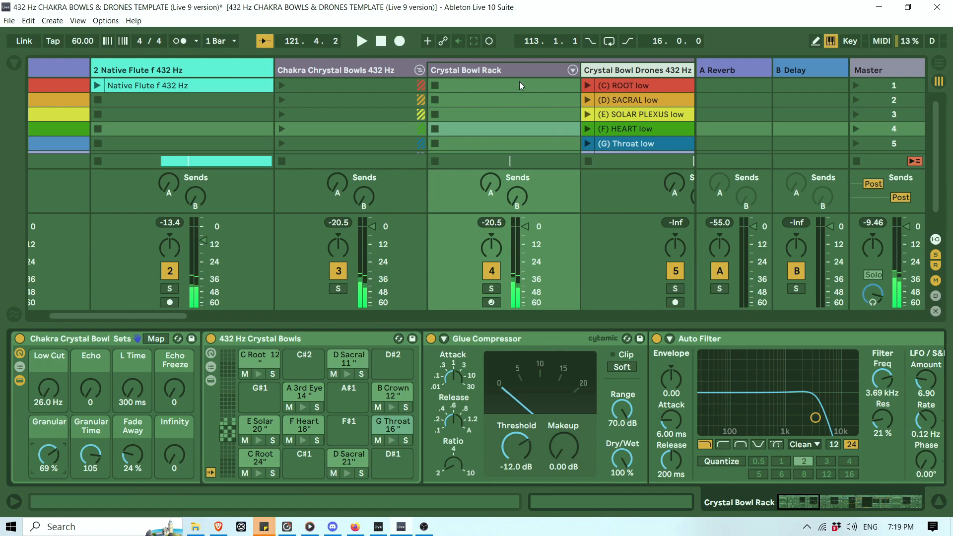
Insert a MIDI clip from bar 113 to bar 121 on the Crystal Bowl Rack track in the arrangement.
click(939, 81)
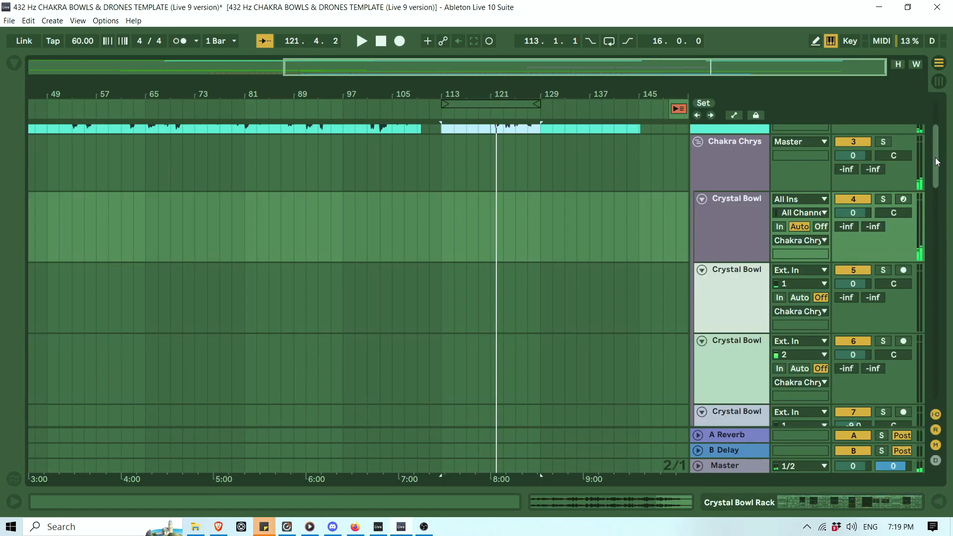
scroll(930, 155, up, 3)
key(Tab)
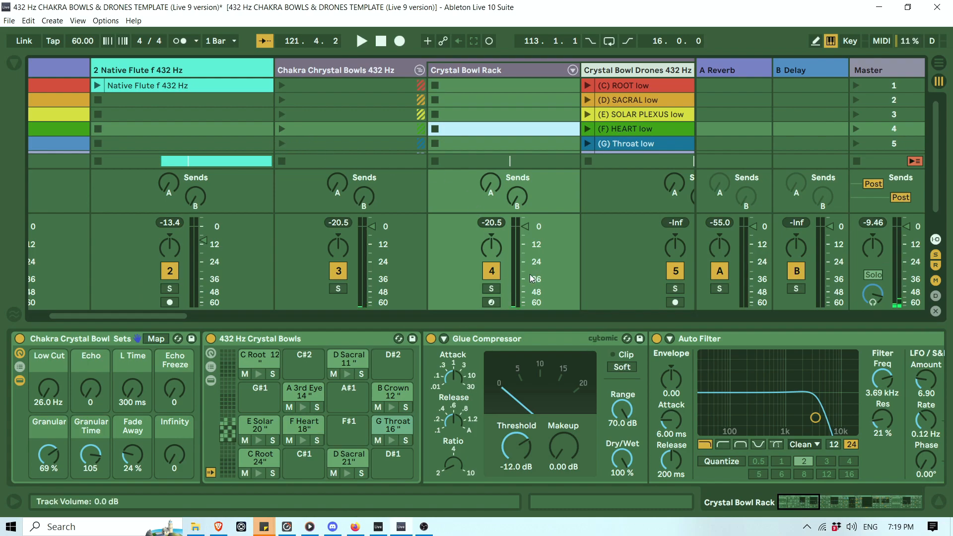
key(Tab)
scroll(466, 204, up, 3)
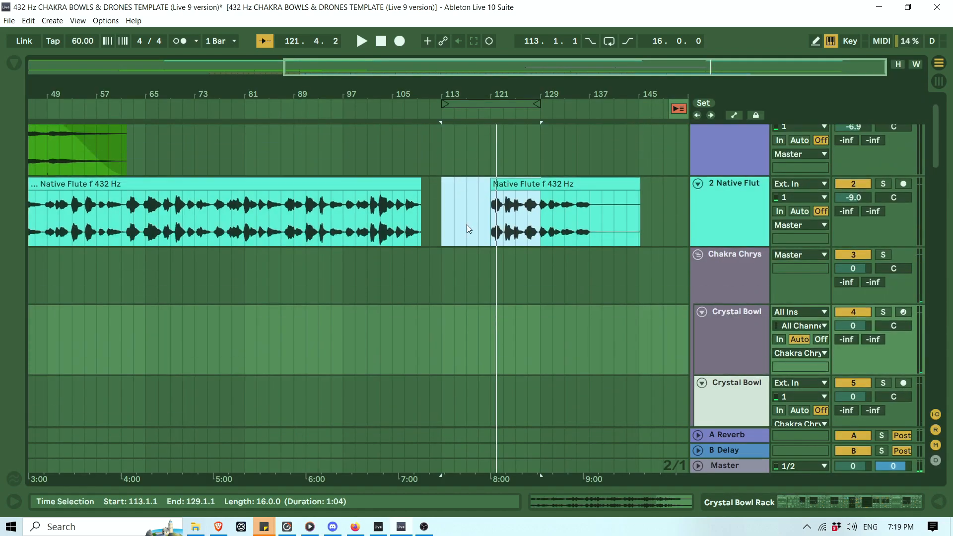
drag(449, 320, 491, 315)
right_click(480, 312)
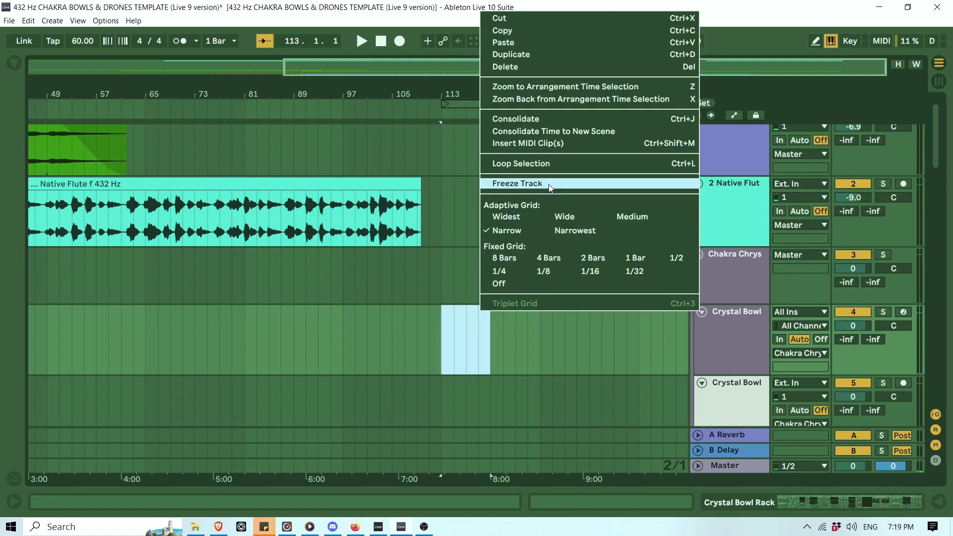
click(555, 146)
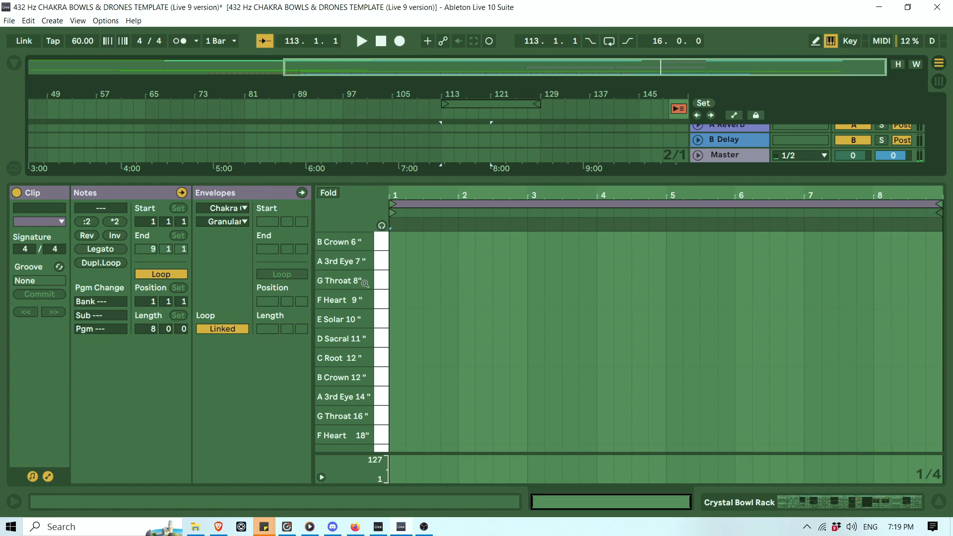
Set the note grid to 2 bars and add a two-bar F Heart 18" note at the start of the clip.
drag(423, 186, 424, 271)
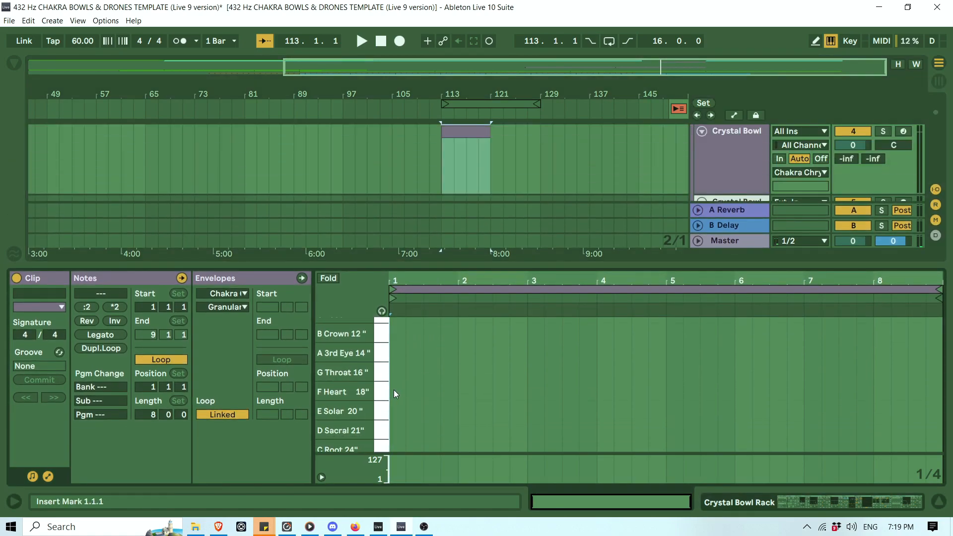
right_click(441, 388)
click(555, 316)
double_click(430, 393)
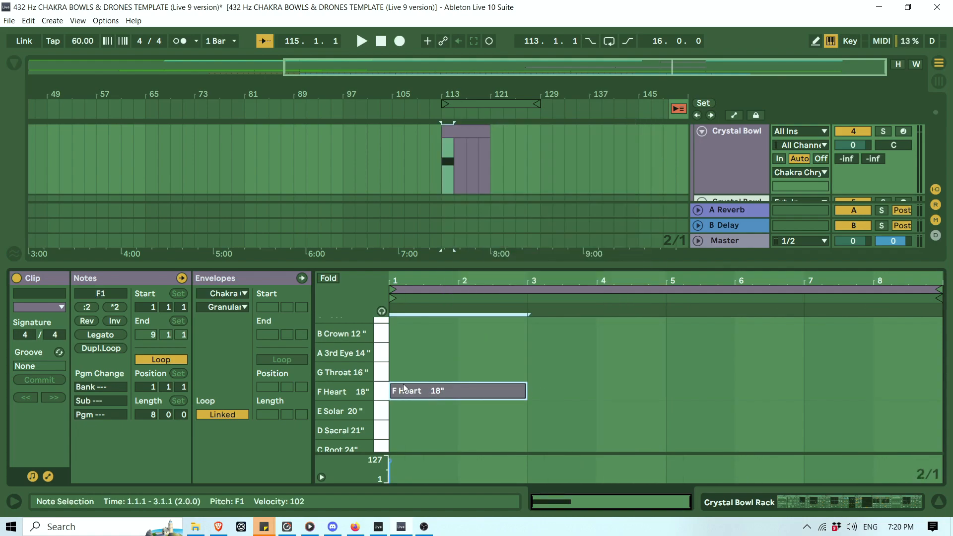
Add a two-bar F Heart 9" note, play from about bar 110, and move the note to bar 7 of the clip.
scroll(390, 381, up, 4)
scroll(388, 381, up, 1)
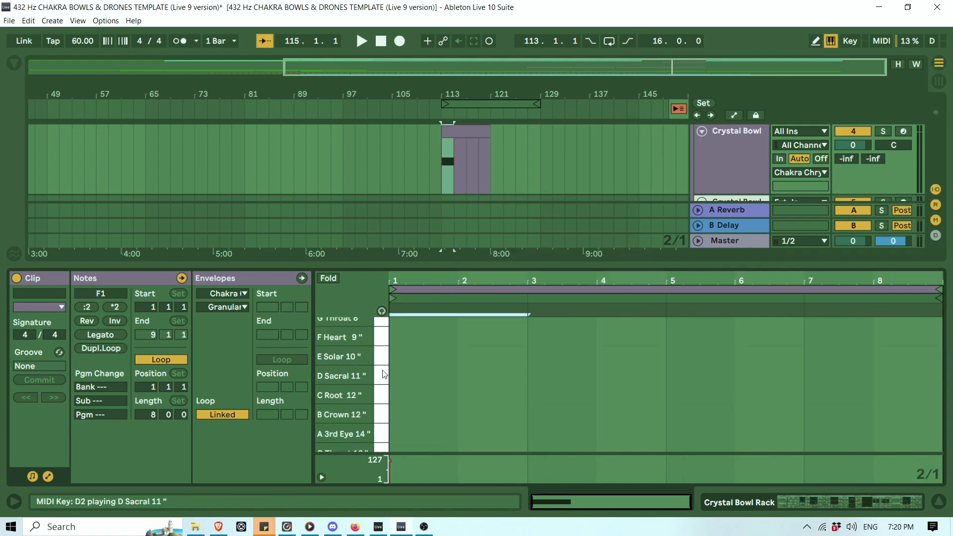
double_click(726, 337)
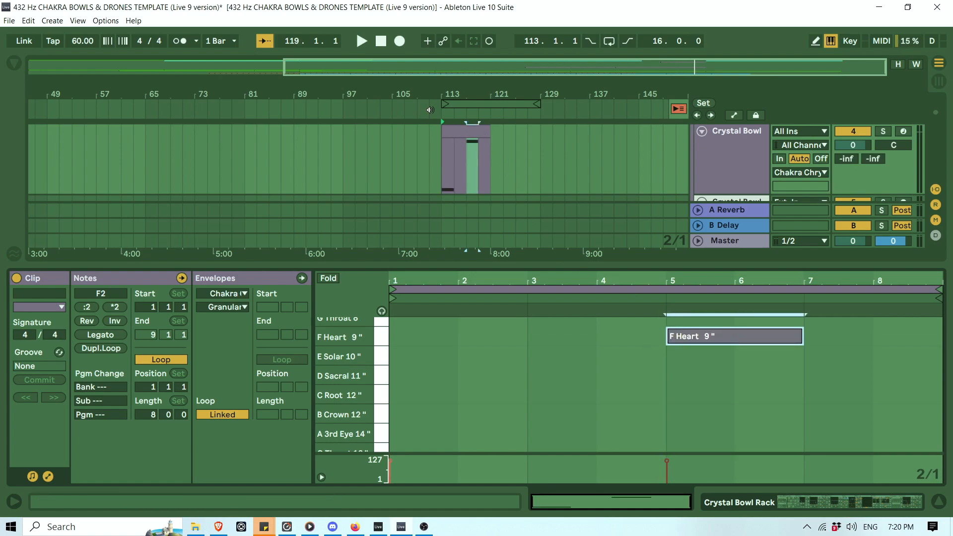
key(space)
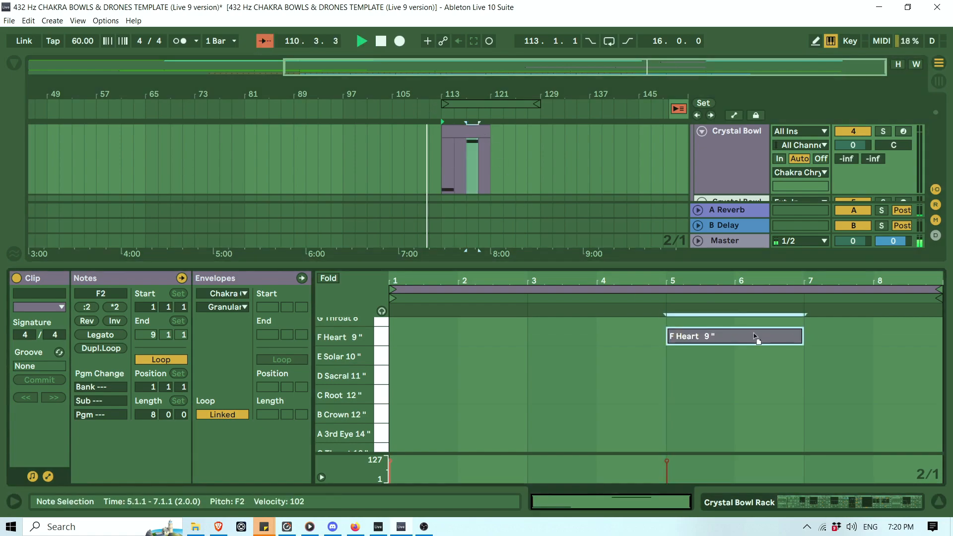
drag(753, 333, 871, 336)
click(937, 505)
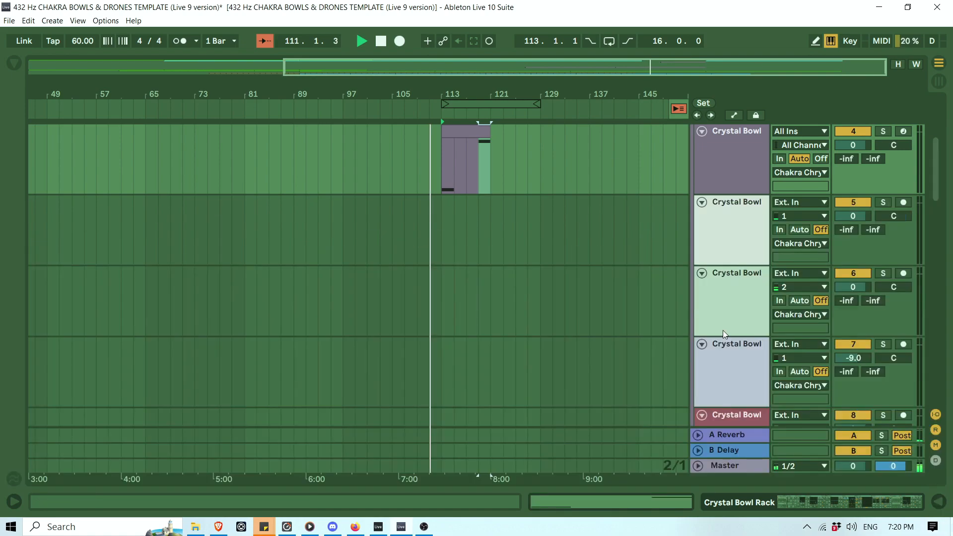
Listen to the crystal bowl clip up to the Native Flute's return at bar 121.
scroll(654, 280, up, 6)
scroll(653, 280, down, 3)
scroll(653, 280, up, 3)
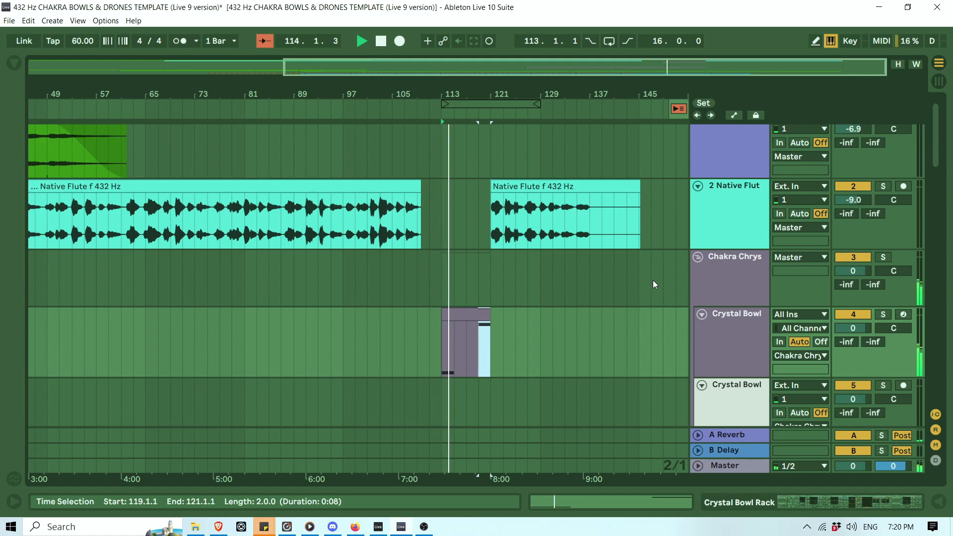
double_click(737, 316)
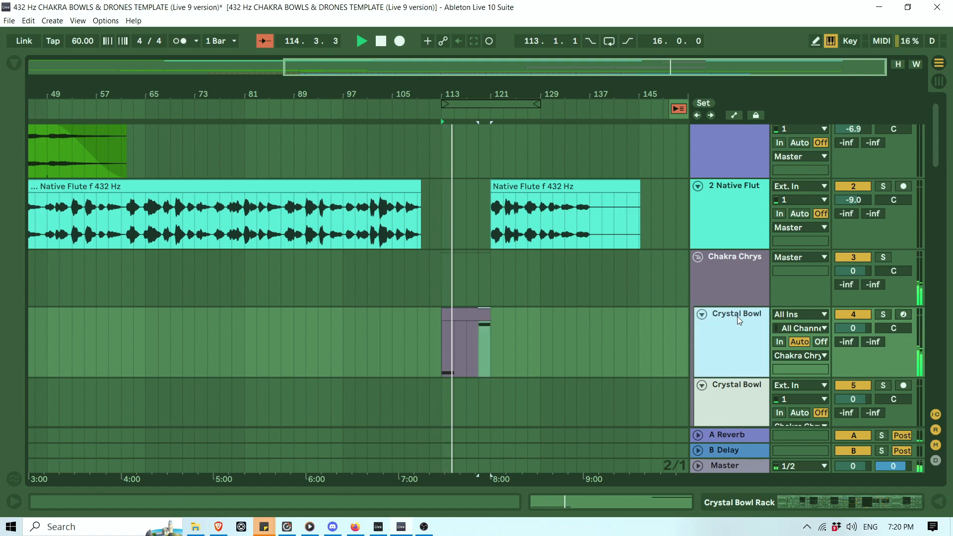
click(938, 499)
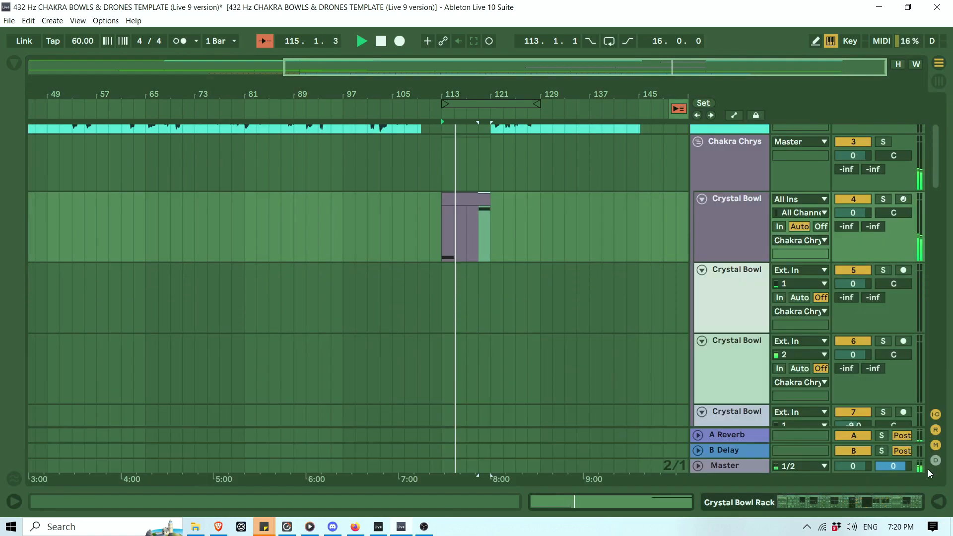
scroll(730, 278, up, 3)
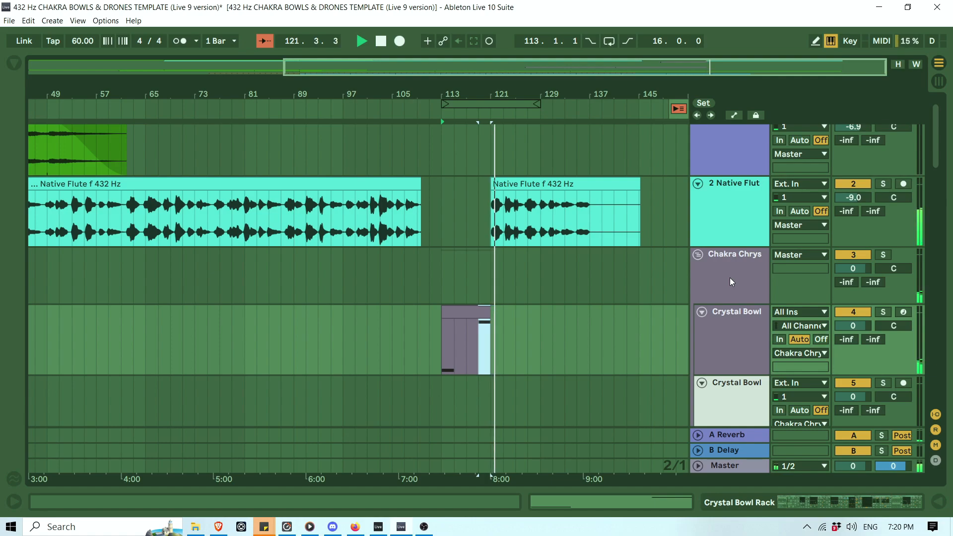
Move the loop range to start at bar 121 and extend the DSJ_Water Stream clip to end at bar 145.
mouse_move(497, 99)
mouse_down()
mouse_move(560, 98)
mouse_move(499, 109)
mouse_up()
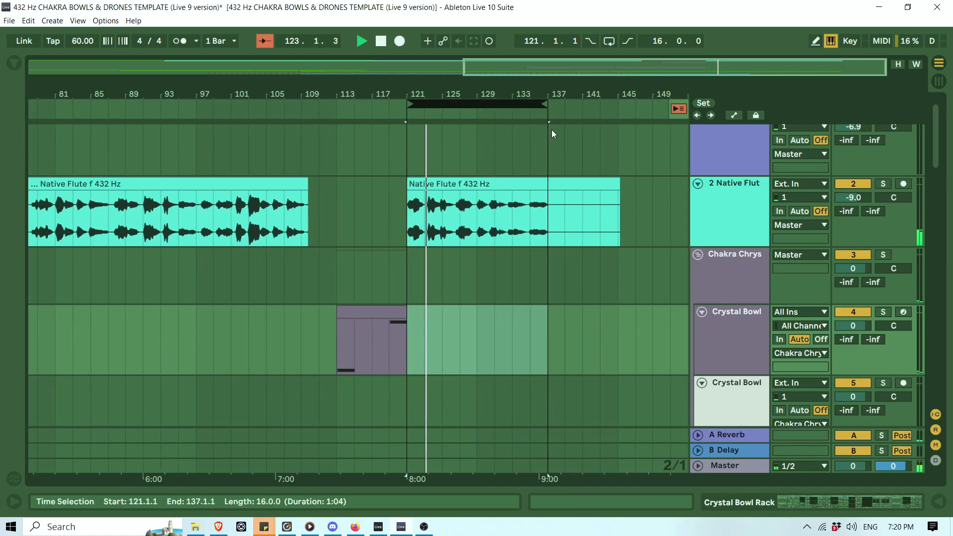
drag(513, 94, 588, 90)
drag(942, 146, 700, 379)
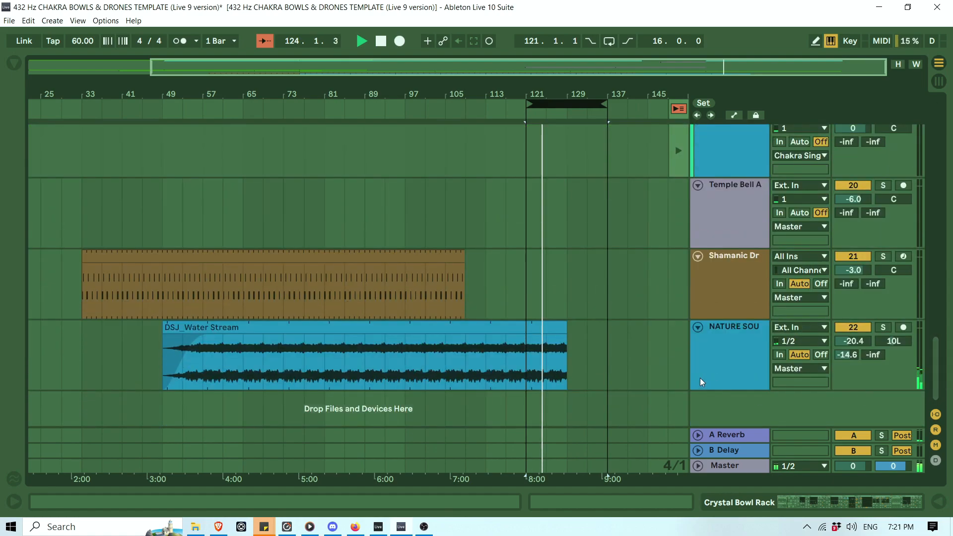
drag(567, 327, 607, 326)
drag(614, 93, 377, 144)
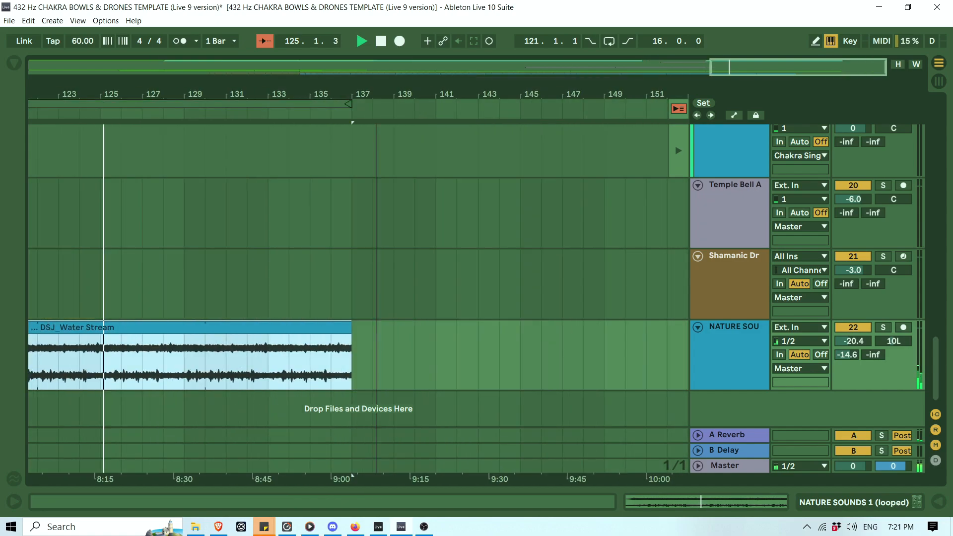
drag(350, 328, 520, 328)
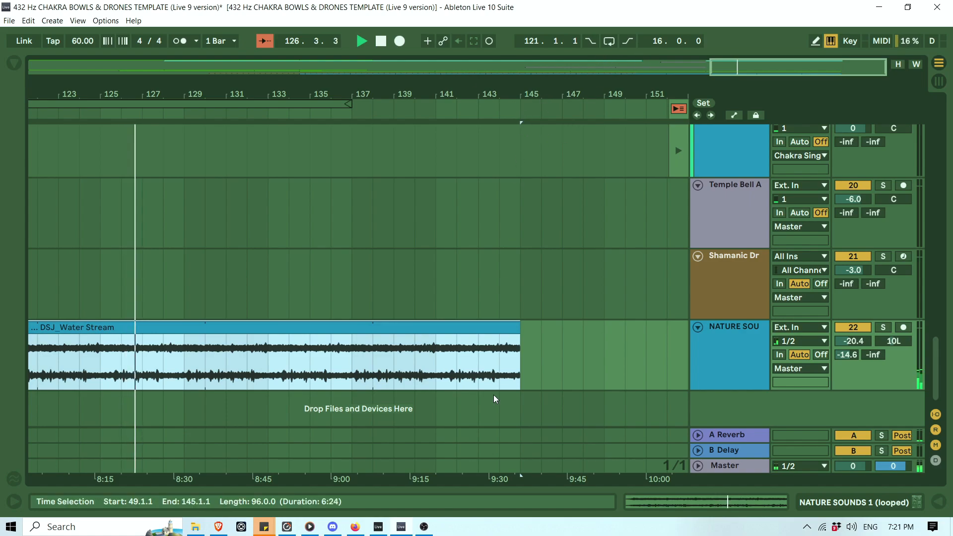
Add fade-outs from about bar 138 to 145 on the DSJ_Water Stream and Singing Bowl Drone F 432Hz HEART clips.
drag(518, 336, 372, 337)
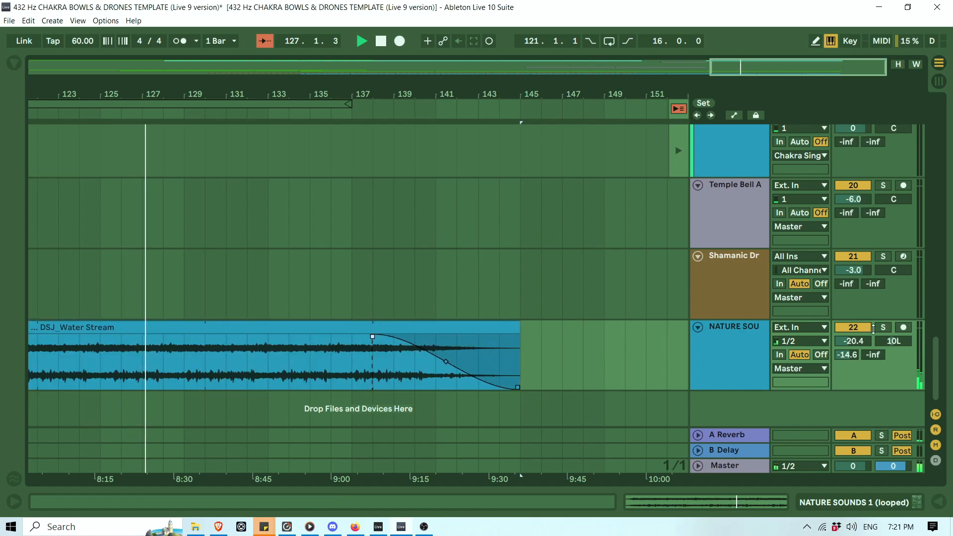
scroll(645, 333, up, 5)
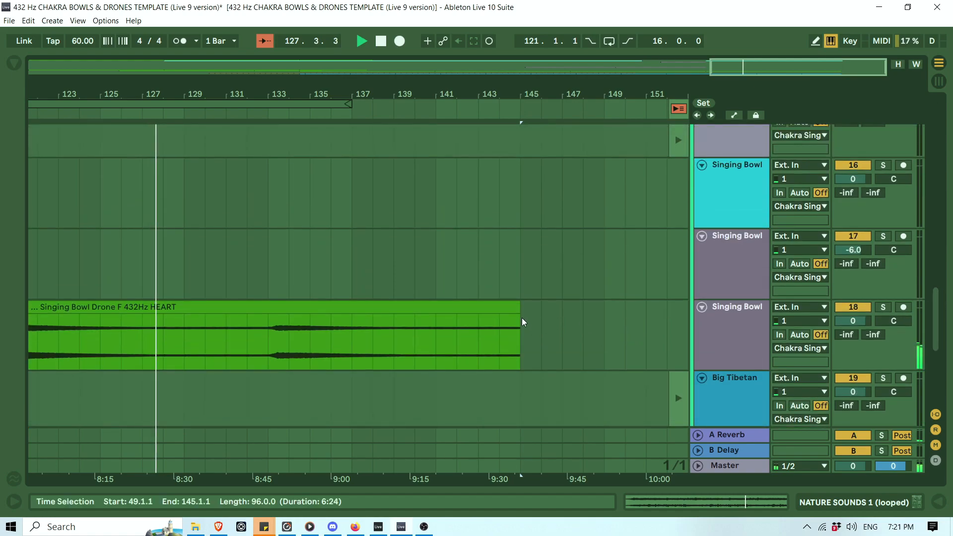
drag(514, 317, 375, 309)
Review all tracks across the full arrangement while the ending plays from about bar 129 to bar 142.
drag(938, 318, 911, 105)
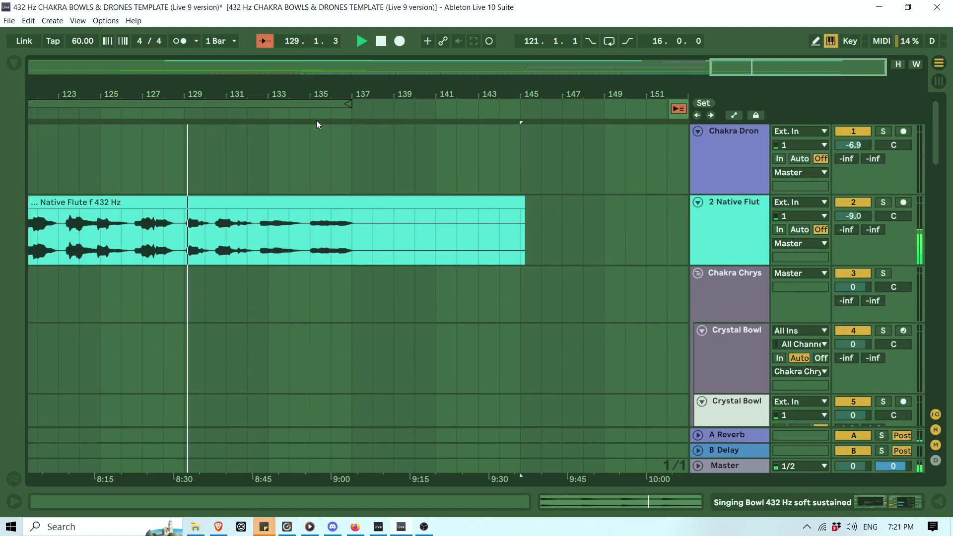
drag(323, 93, 323, 27)
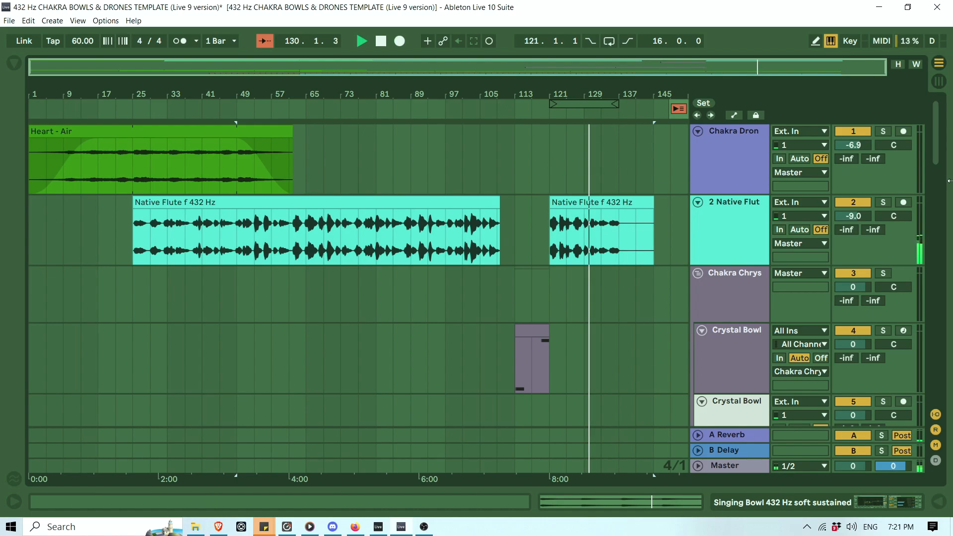
mouse_move(932, 138)
mouse_down()
mouse_move(938, 343)
mouse_move(949, 380)
mouse_move(951, 140)
mouse_up()
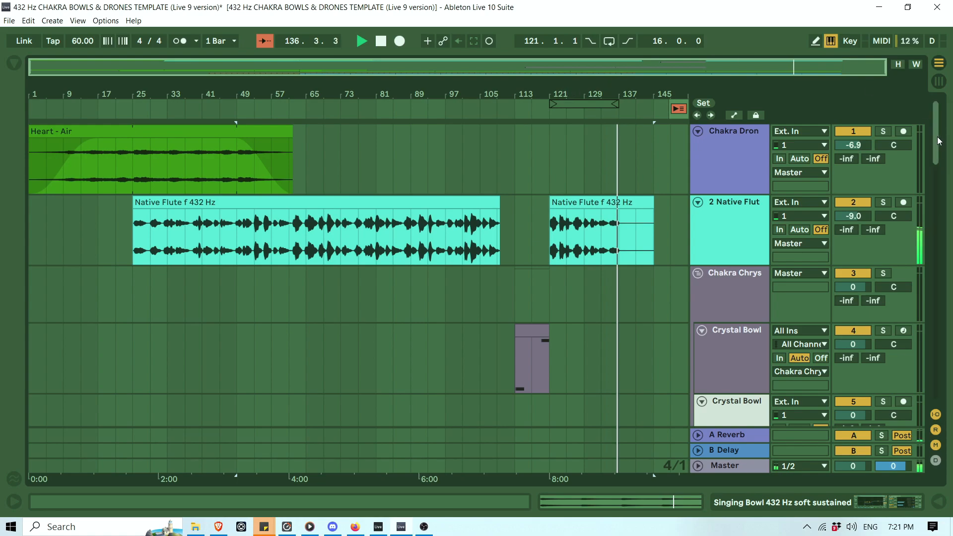
drag(937, 132, 946, 394)
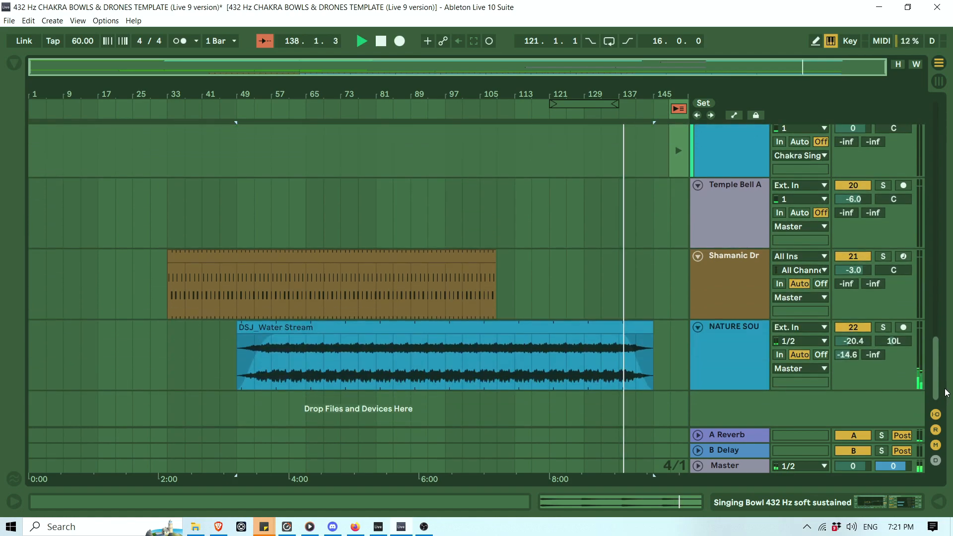
drag(946, 392, 936, 130)
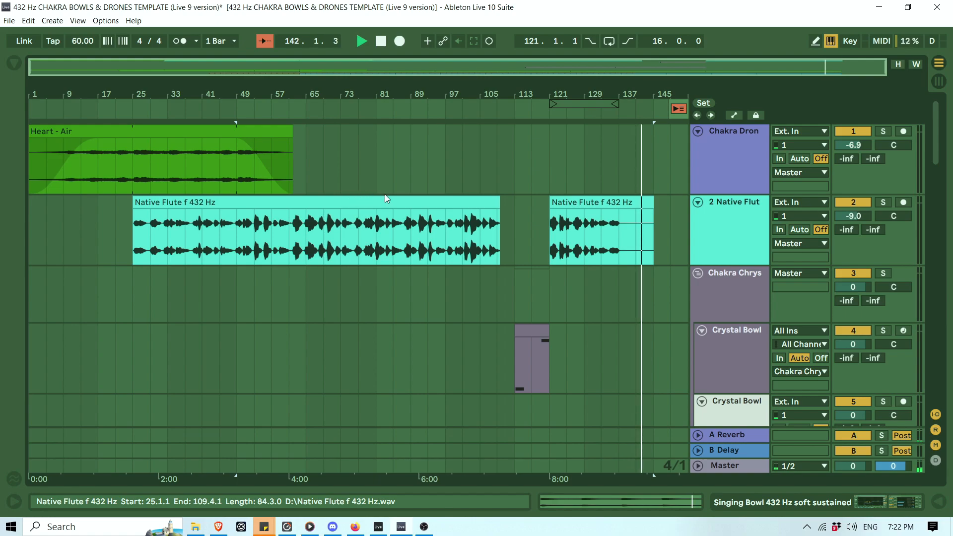
Stop playback, return to the start of the arrangement and select the loop range from bar 121 to bar 137.
double_click(381, 40)
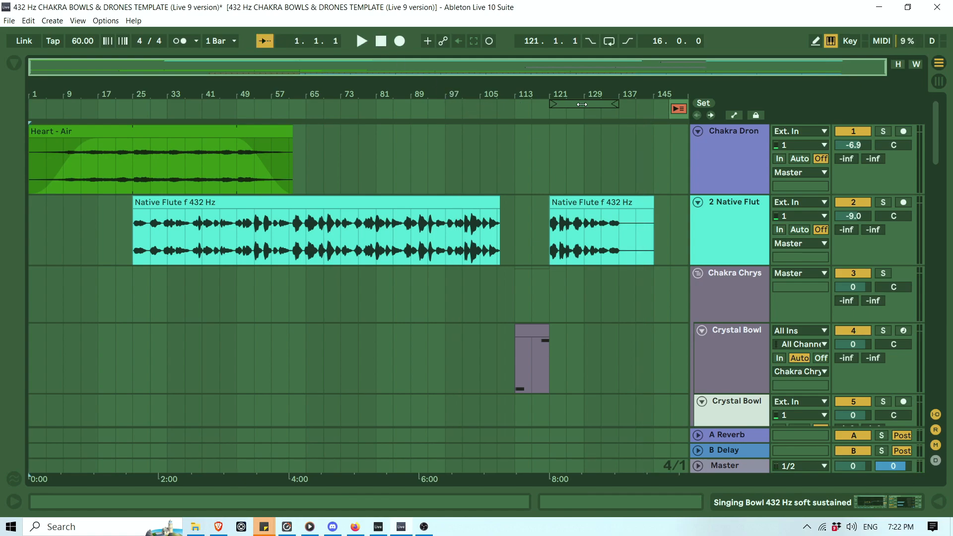
click(583, 102)
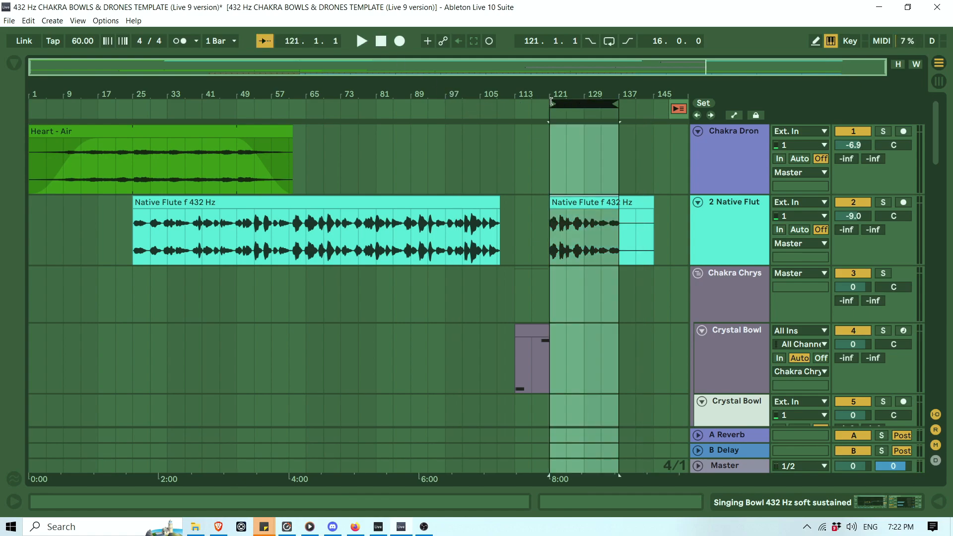